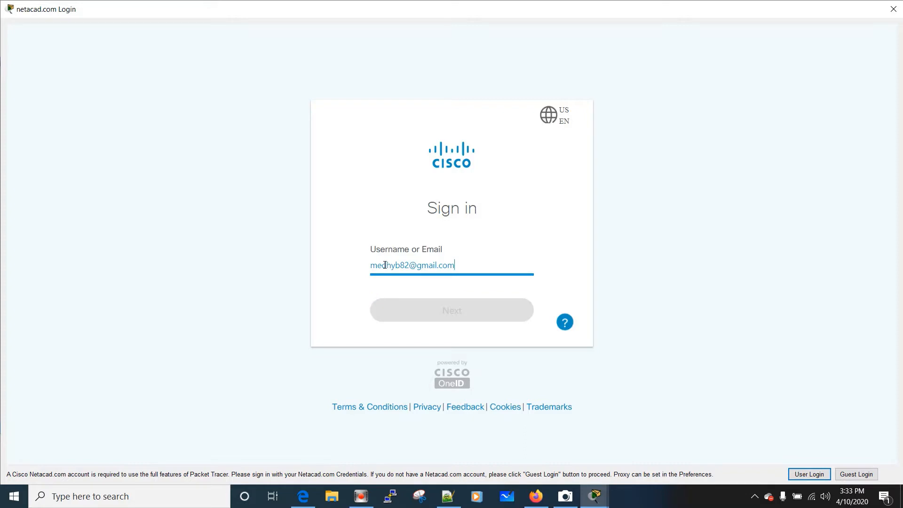
Submit the e-mail and enter the account password to sign in to the Cisco Netacad account.
key("Return")
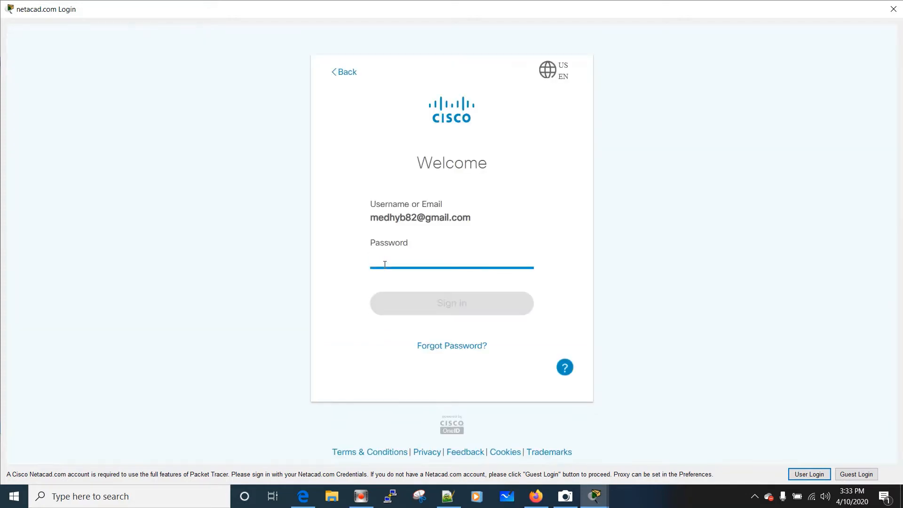
type("******")
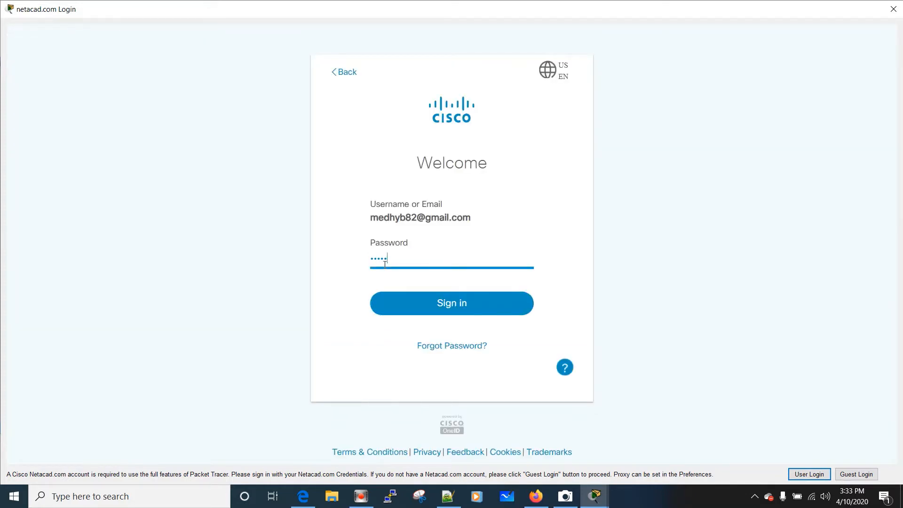
type("****")
key("Return")
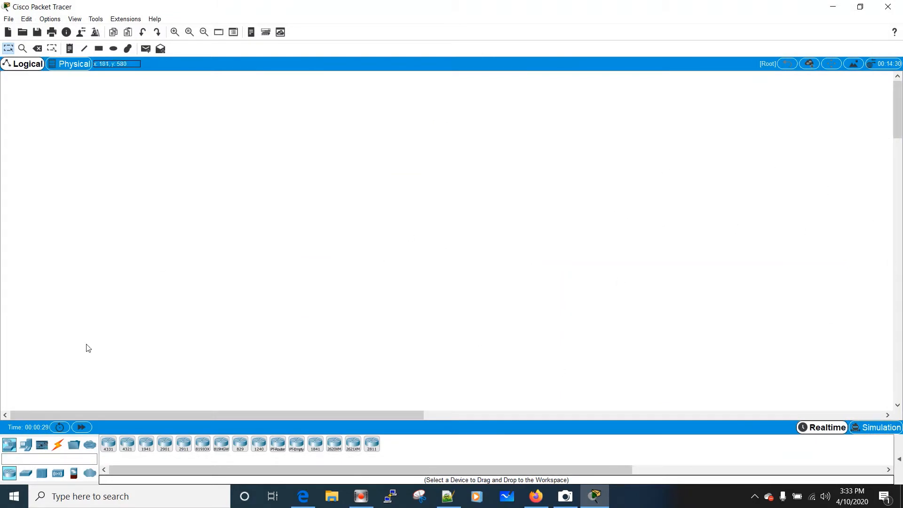
Place a 2960-24TT switch and two Hub-PT hubs in the workspace, arranged in one row with the switch after the hubs.
left_click(32, 479)
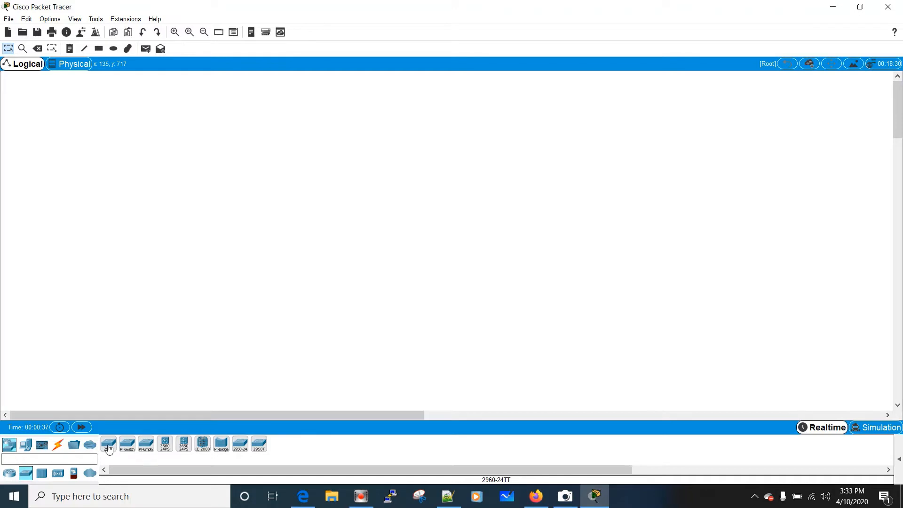
left_click_drag(108, 446, 599, 210)
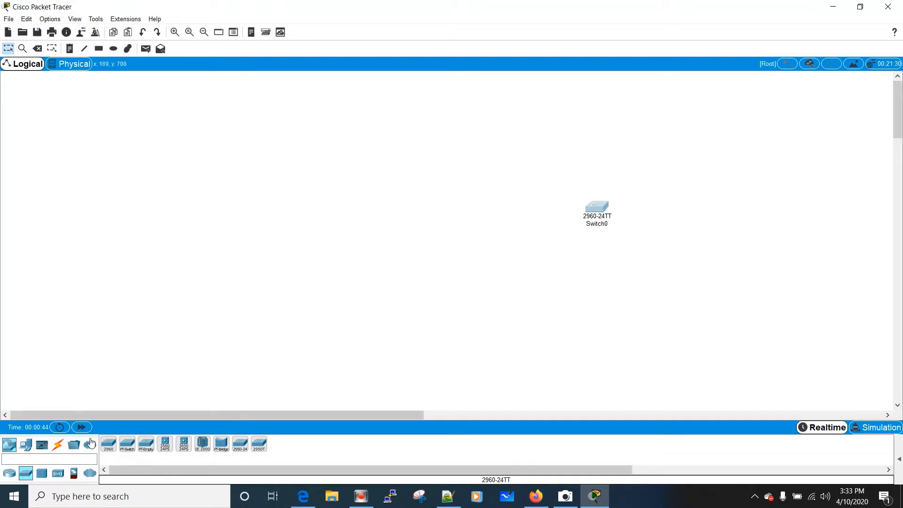
left_click_drag(40, 475, 405, 207)
left_click_drag(41, 473, 188, 213)
left_click(310, 218)
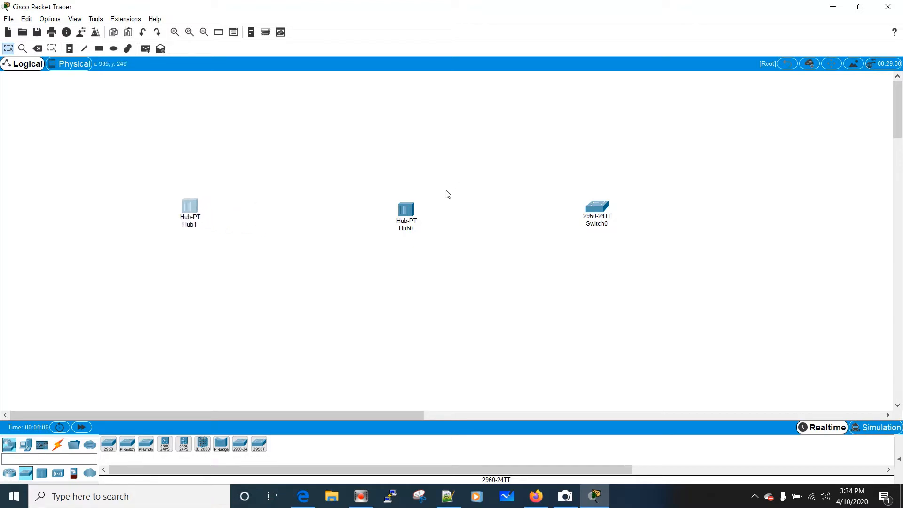
left_click_drag(414, 213, 310, 215)
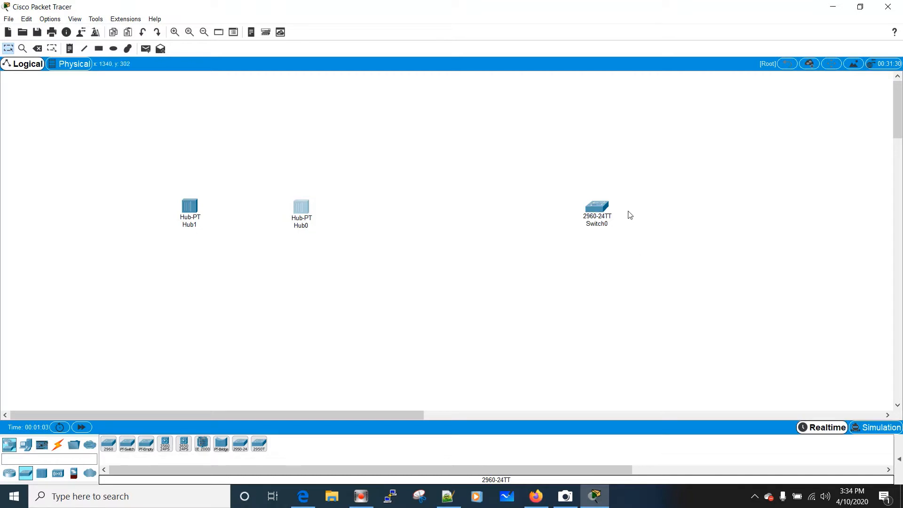
left_click_drag(607, 208, 430, 207)
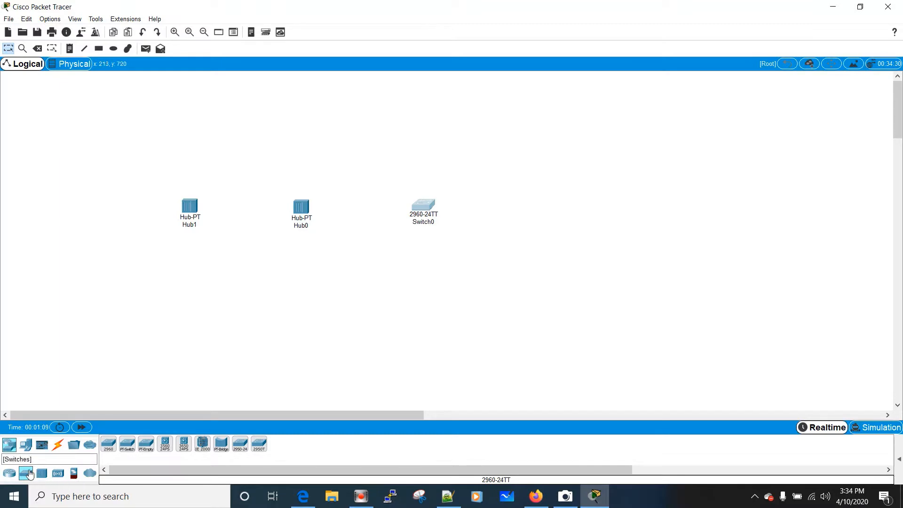
Place five PCs: three in a column beside Hub1 and two beyond the switch, one above and one below it.
left_click(26, 445)
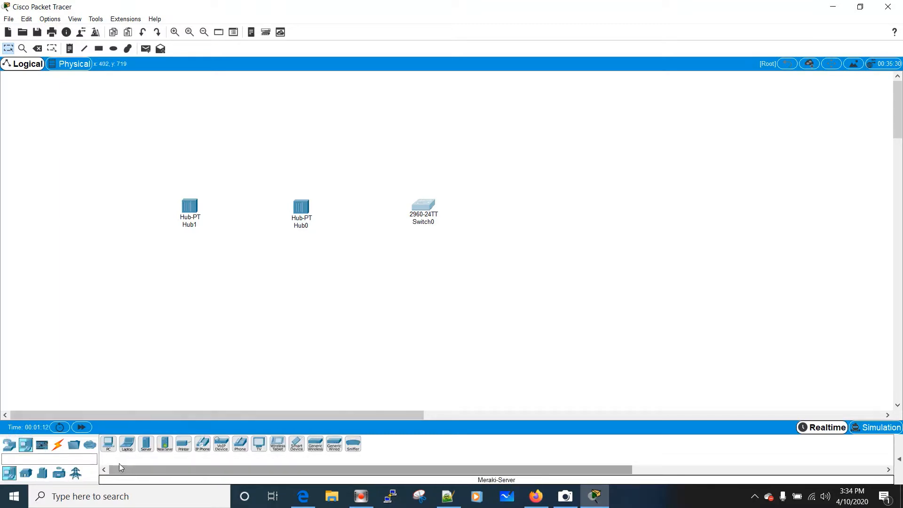
left_click_drag(108, 444, 90, 106)
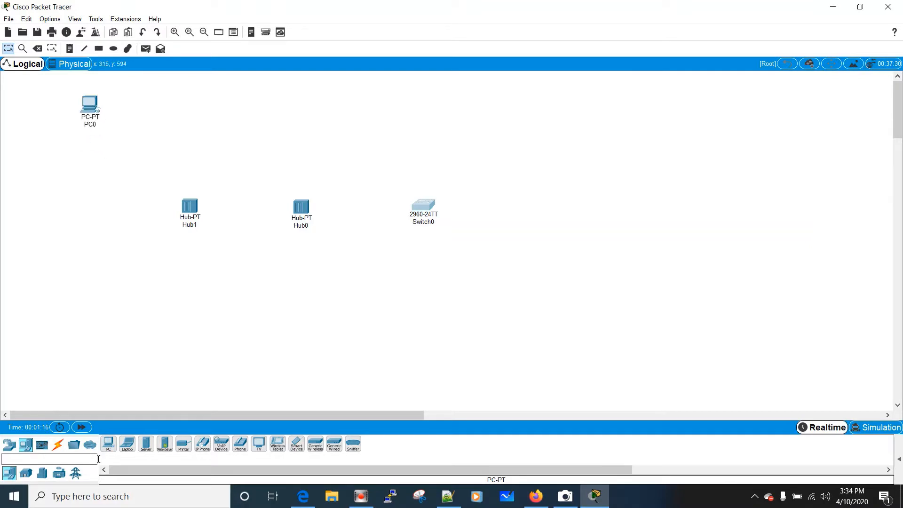
left_click_drag(108, 445, 91, 210)
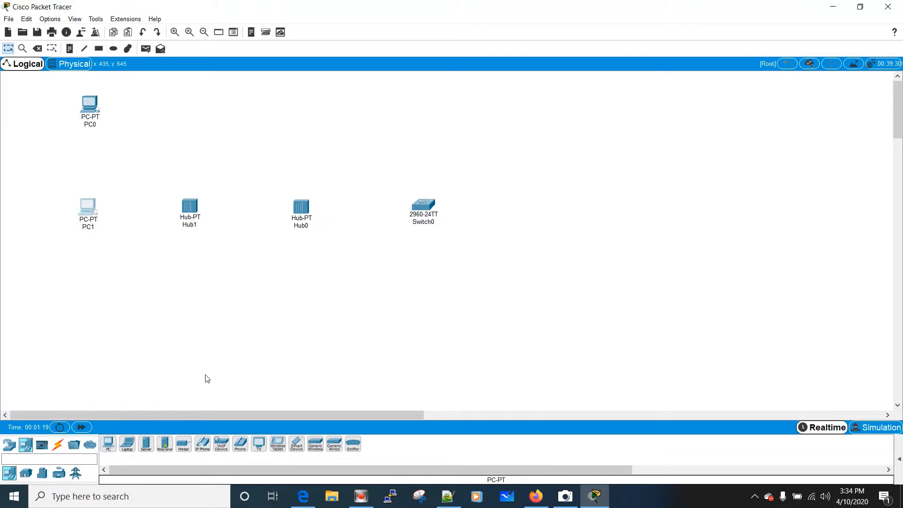
left_click_drag(108, 445, 90, 312)
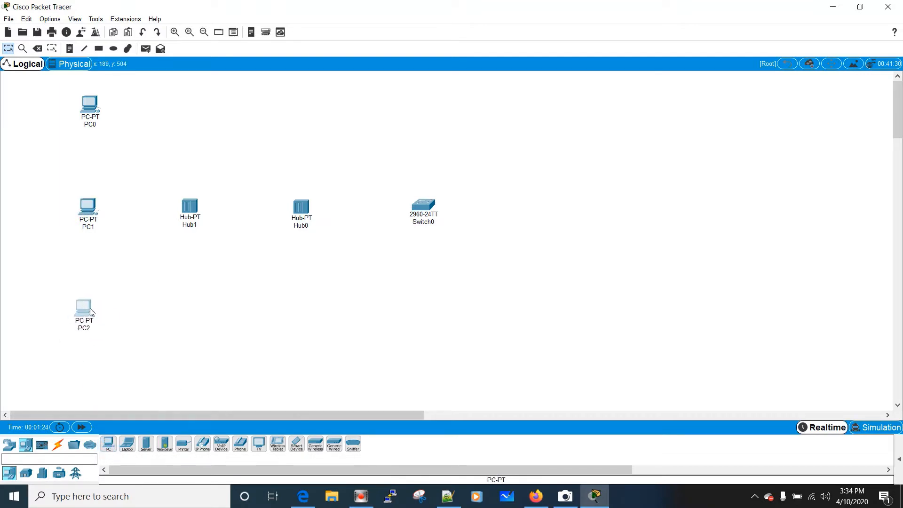
mouse_move(108, 445)
left_mouse_down()
mouse_move(442, 125)
mouse_move(521, 125)
left_mouse_up()
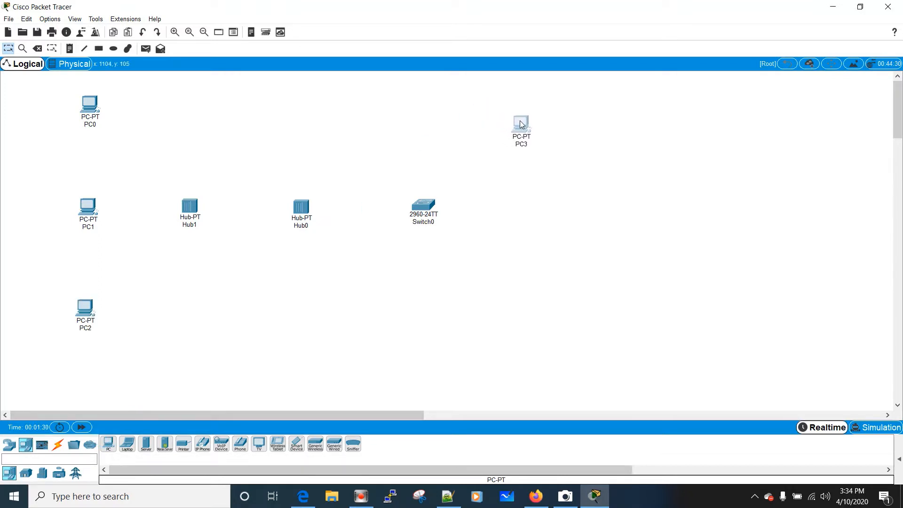
mouse_move(108, 448)
left_mouse_down()
mouse_move(379, 303)
mouse_move(519, 286)
left_mouse_up()
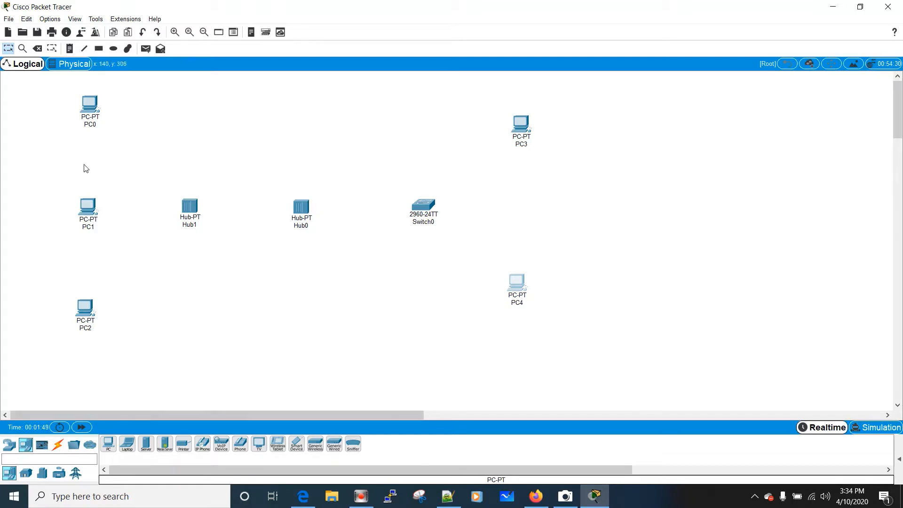
Add a text note above the hubs with the heading "COPPER STRAIGHT-TRHOUGH CABLE".
left_click(69, 48)
left_click(256, 87)
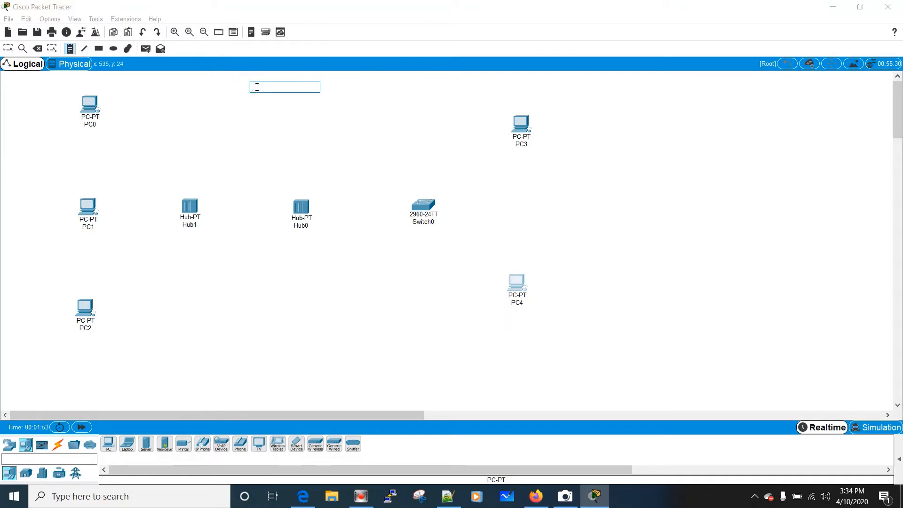
type("S")
key("BackSpace")
type("COPPER STRAIGHT")
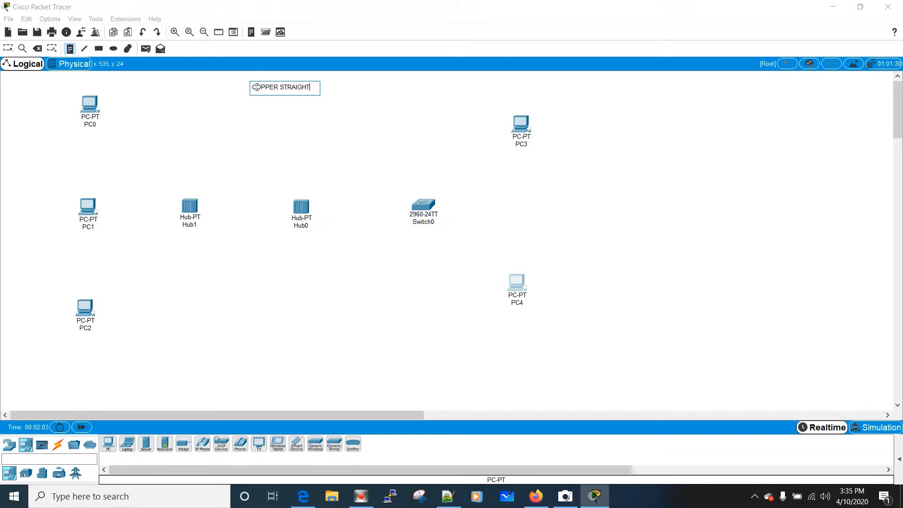
type("-TRH")
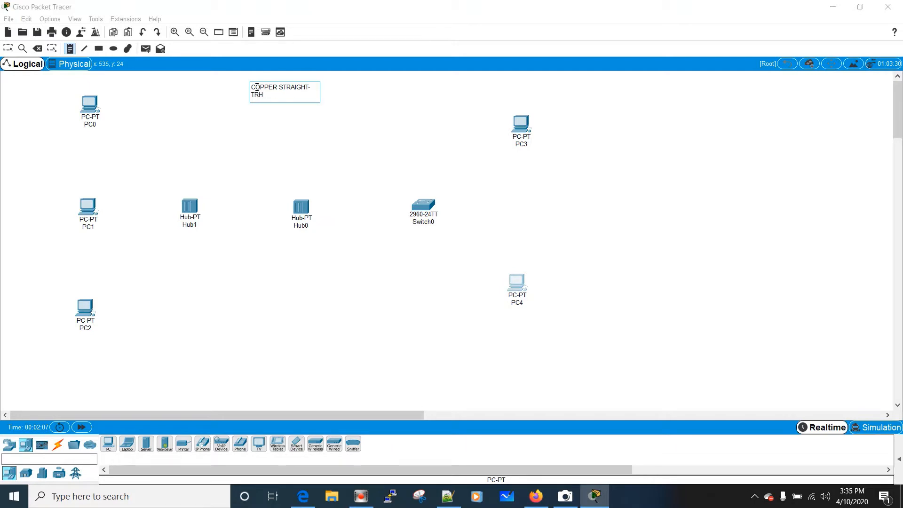
type("OUGH CABLE")
key("Return")
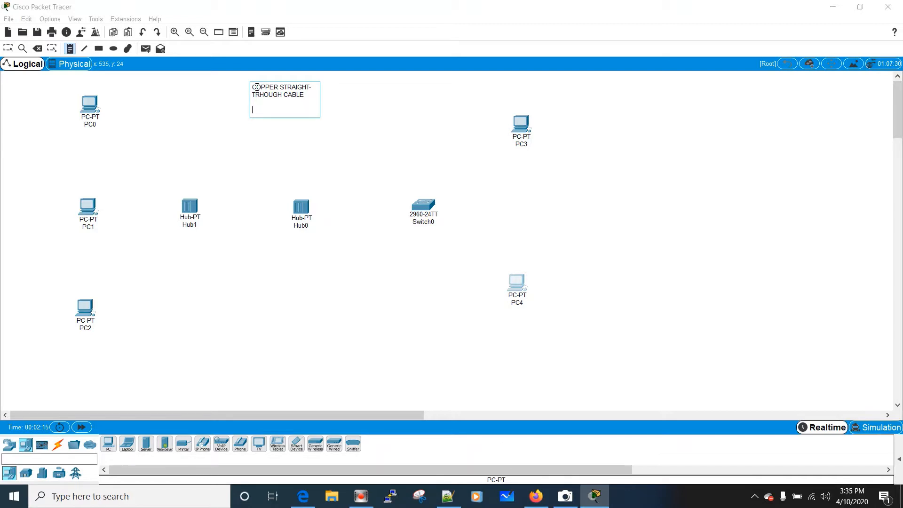
List "# PC - SW", "# PC - HUB", "# ROUTEUR - HUB" and "# ROUTEUR - SW" under the straight-through heading in the note.
type("# PC - SW")
key("Return")
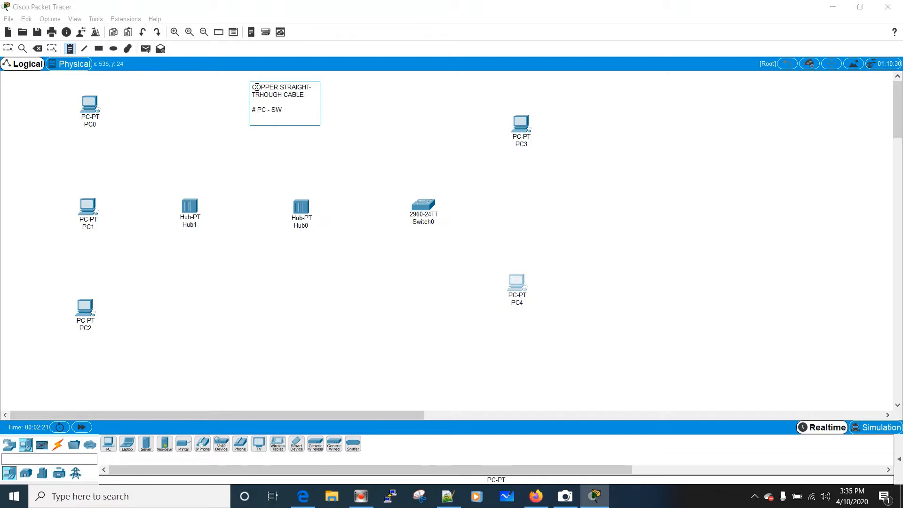
type("# PC - HUB")
key("Return")
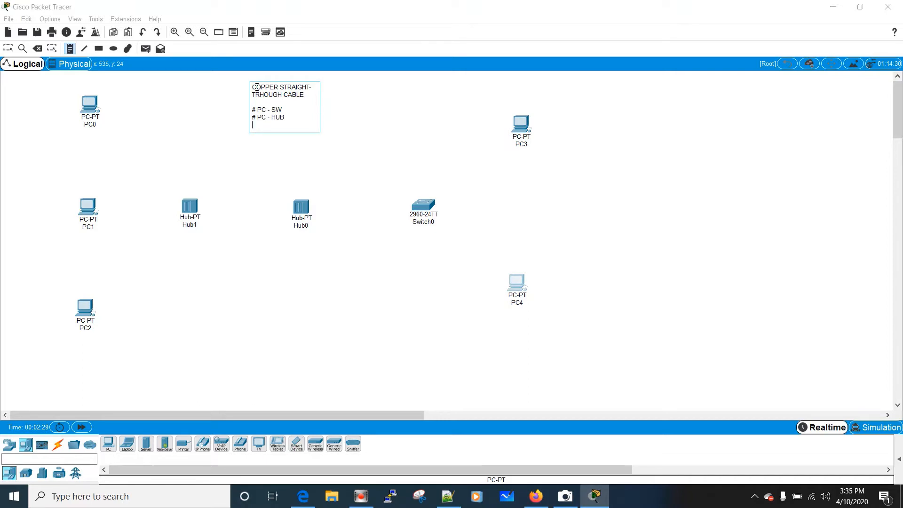
type("# ROUTEUR - HUB")
key("Return")
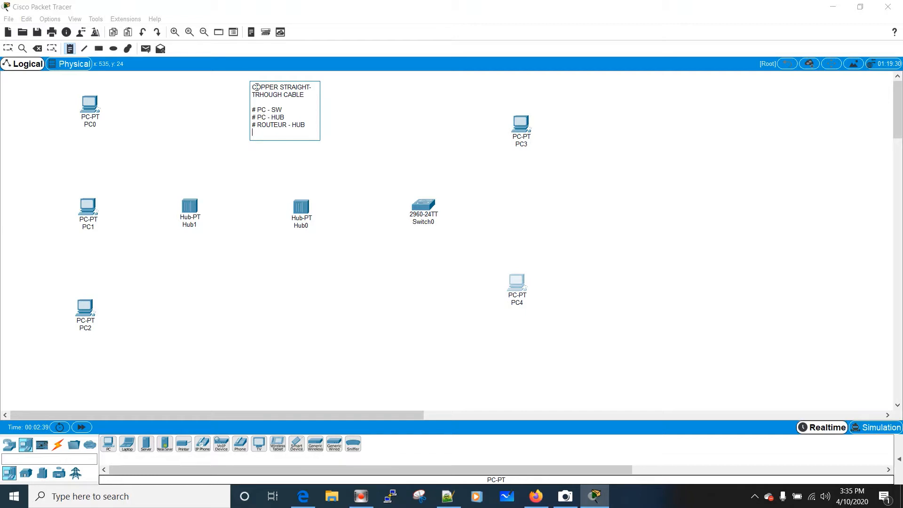
type("# ROUTE")
key("BackSpace")
key("BackSpace")
key("BackSpace")
type("UTEUR - SW")
key("Return")
key("Return")
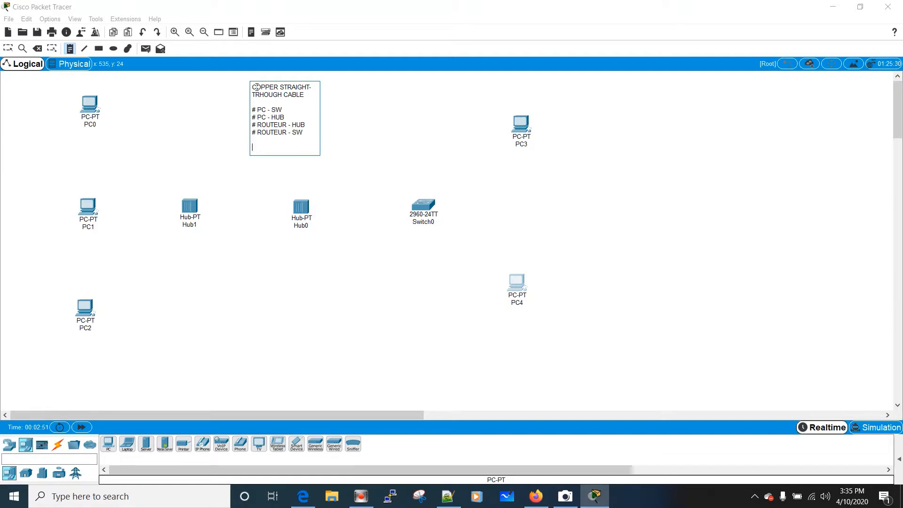
Add the heading "COPPER CROSSOVER" to the note, followed by the lines "# SW - SW" and "# HUB - HUB".
type("COPPER CROSSOVER")
key("Return")
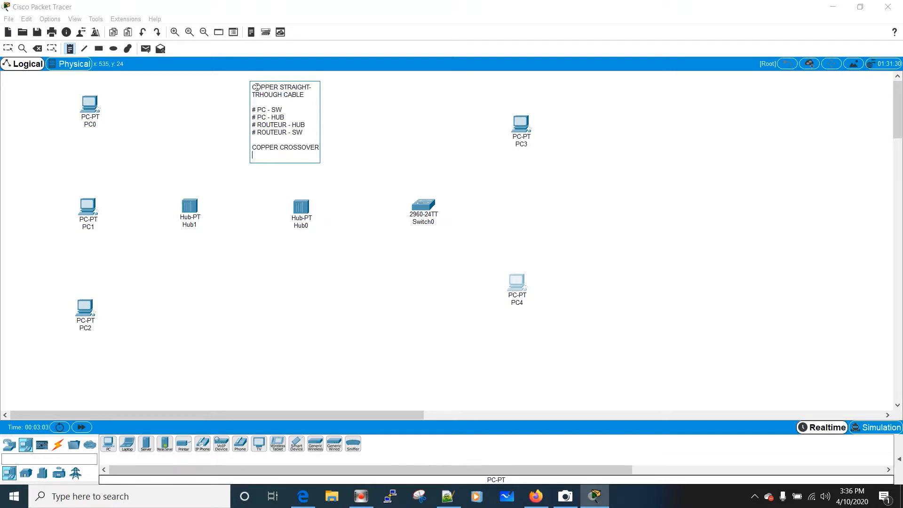
key("Return")
type("# SW - SW")
key("Return")
type("# HUB")
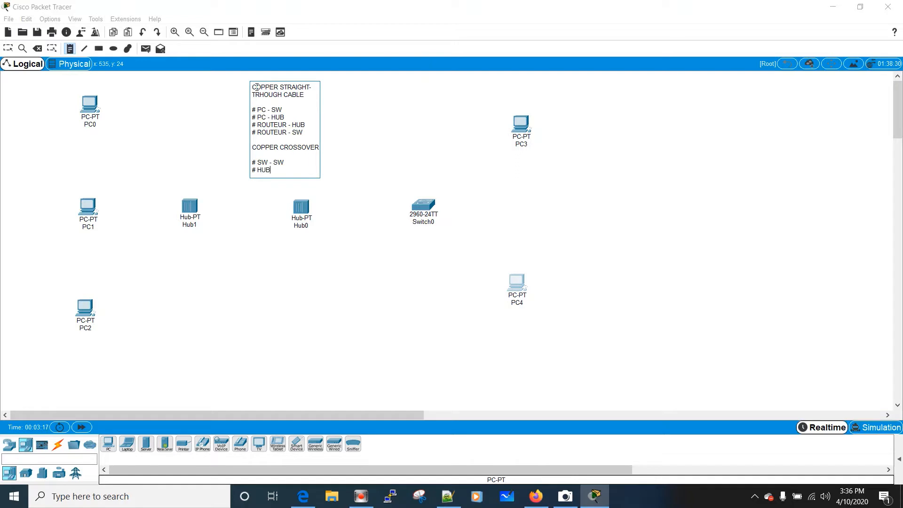
type(" - HUB")
key("Return")
Add the lines "# PC - PC" and "# PC - ROUTEUR" to the crossover list in the note.
type("# PC - PC")
key("Return")
type("#")
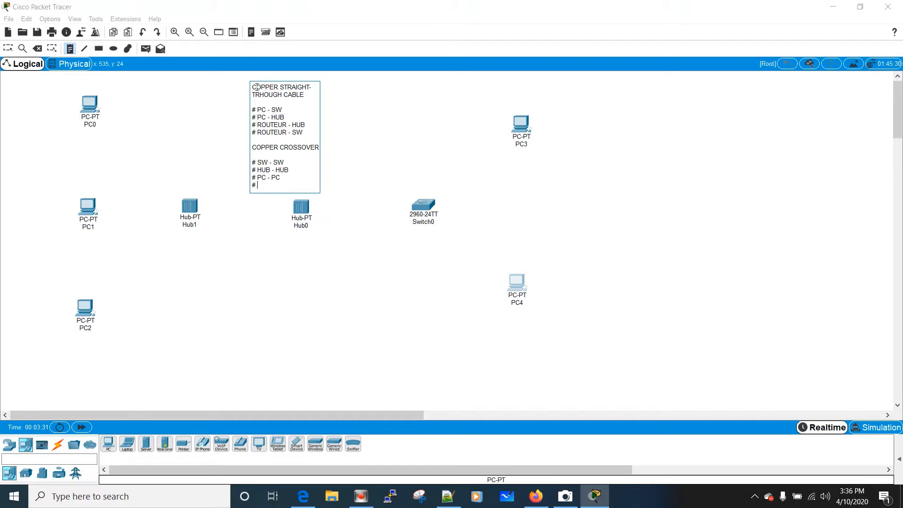
type(" PC -")
type("ROUTEUR")
key("Return")
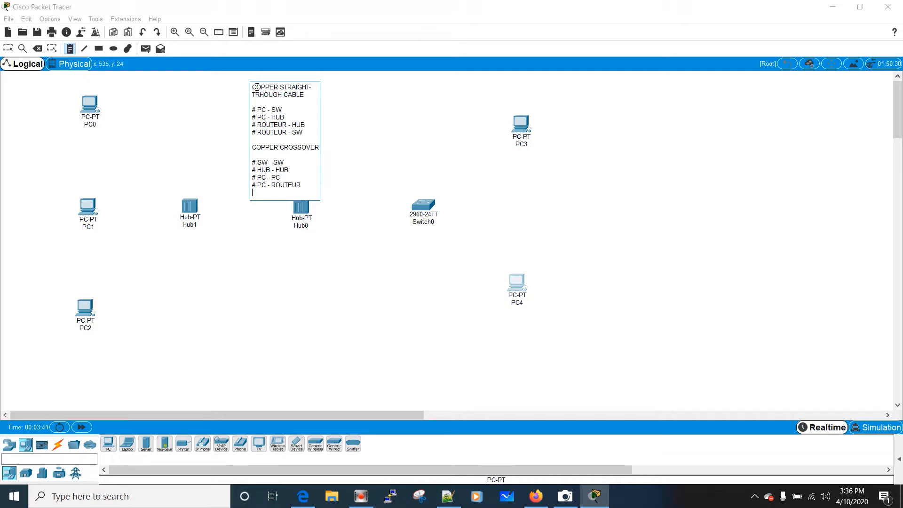
Insert the line "COPPER = UNSHIELDED TWISTED PAIR (UTP)" below the note's first heading and finish editing the note.
key("Return")
type("CO")
key("BackSpace")
key("BackSpace")
key("Return")
key("Return")
type("C")
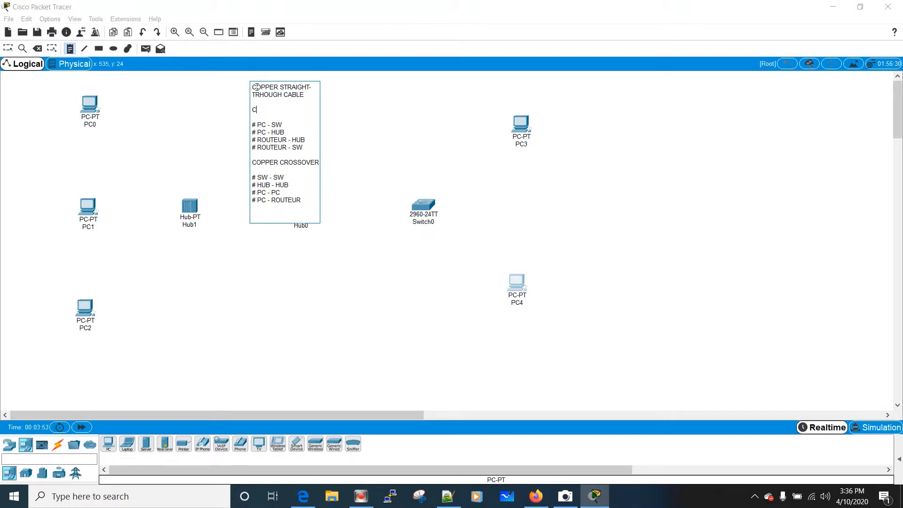
type("OPPER ")
type("= UN")
type("SH")
type("IEL")
key("BackSpace")
type("ELDED TWISTED ")
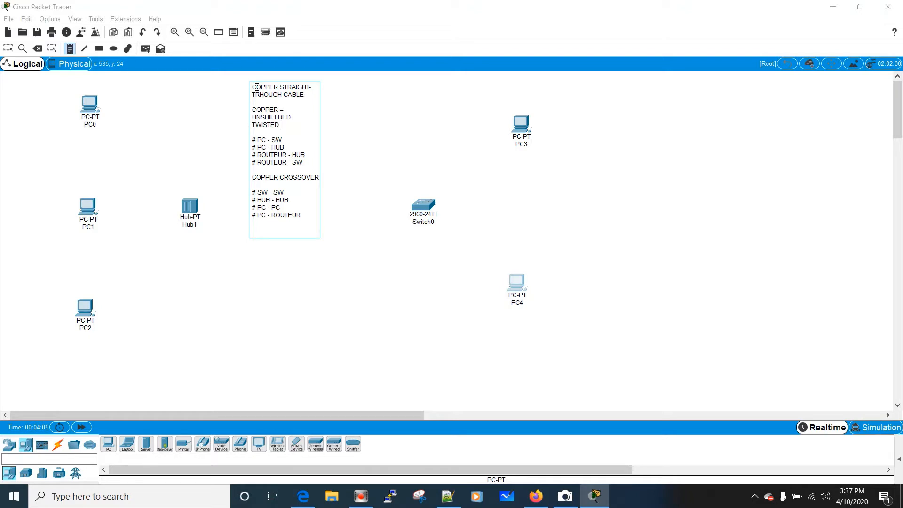
type("PAIR (UTP)")
left_click(343, 301)
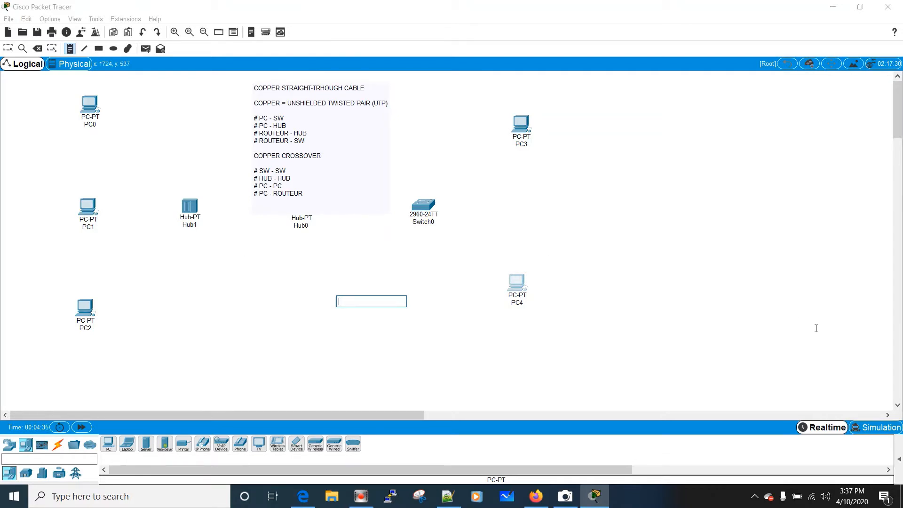
left_click(897, 122)
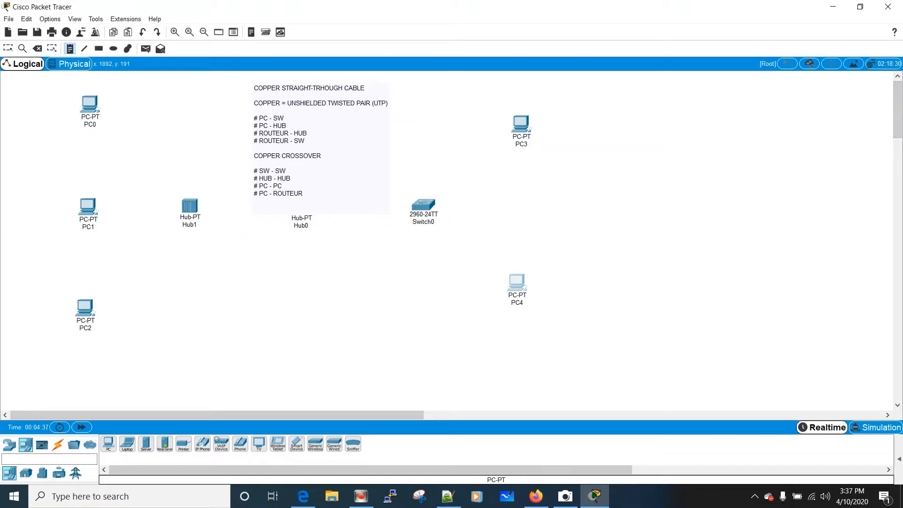
mouse_move(897, 122)
left_mouse_down()
mouse_move(899, 131)
mouse_move(899, 115)
left_mouse_up()
left_click(53, 50)
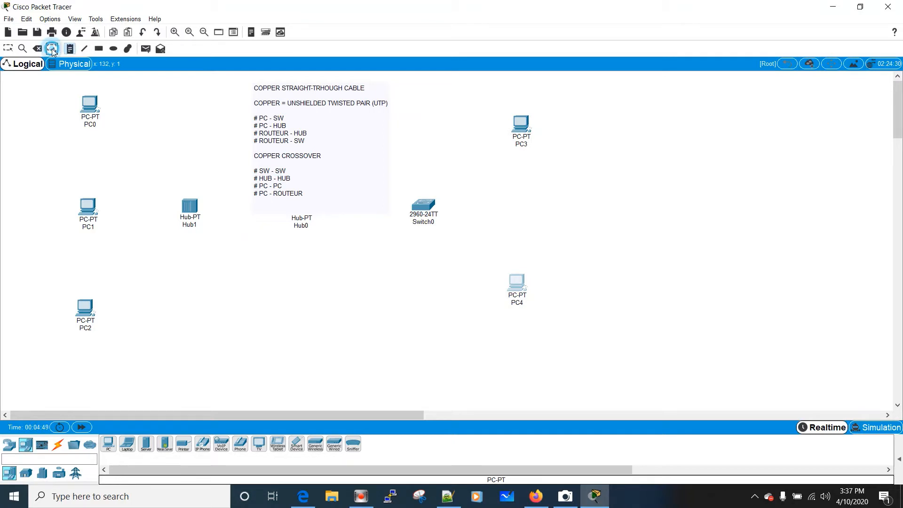
left_click(284, 99)
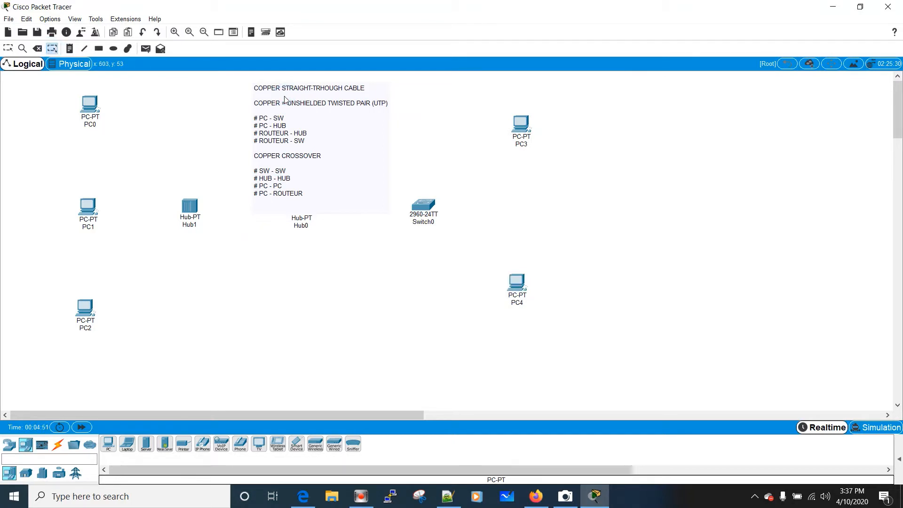
left_click(284, 97)
left_click(100, 51)
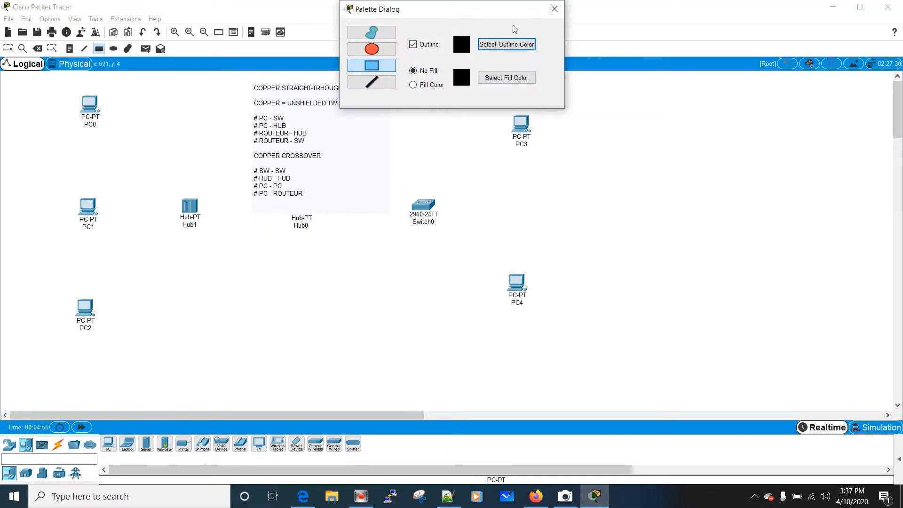
left_click(555, 9)
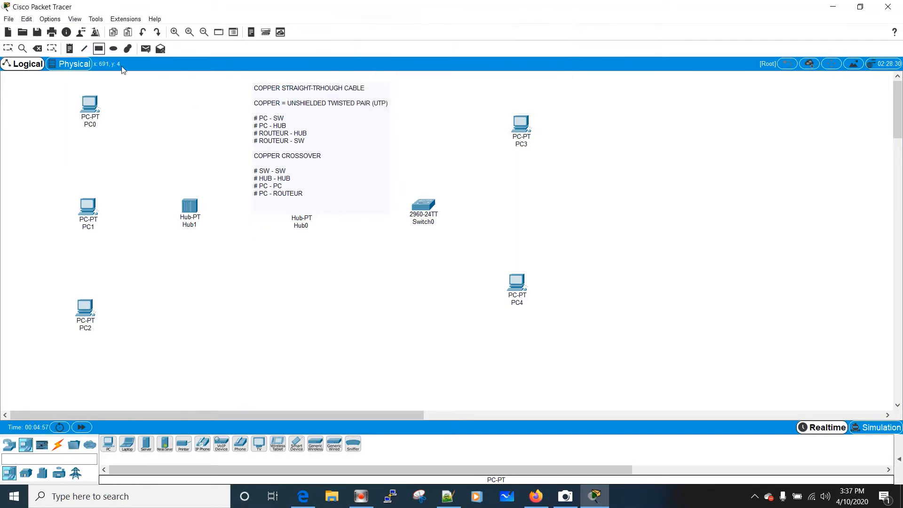
left_click(8, 49)
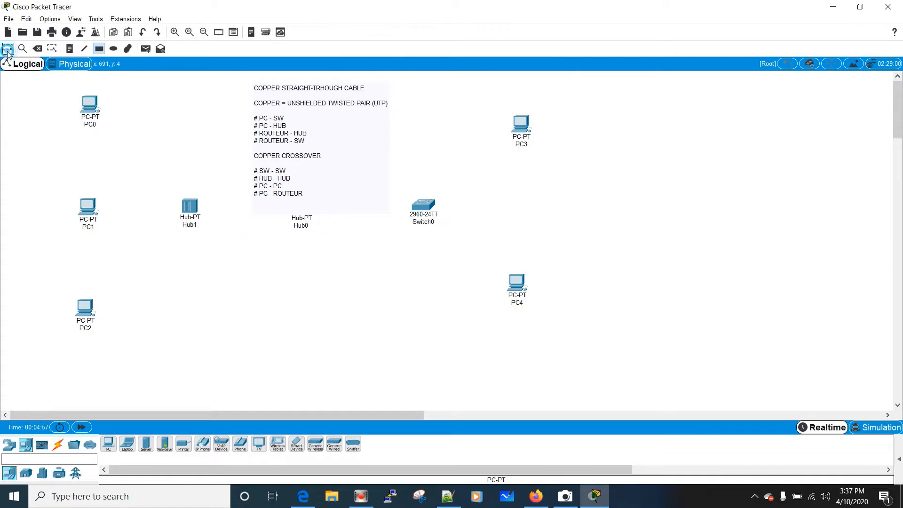
Move Hub0, Switch0 and Hub1 down so that they form a row below the cable note.
double_click(270, 92)
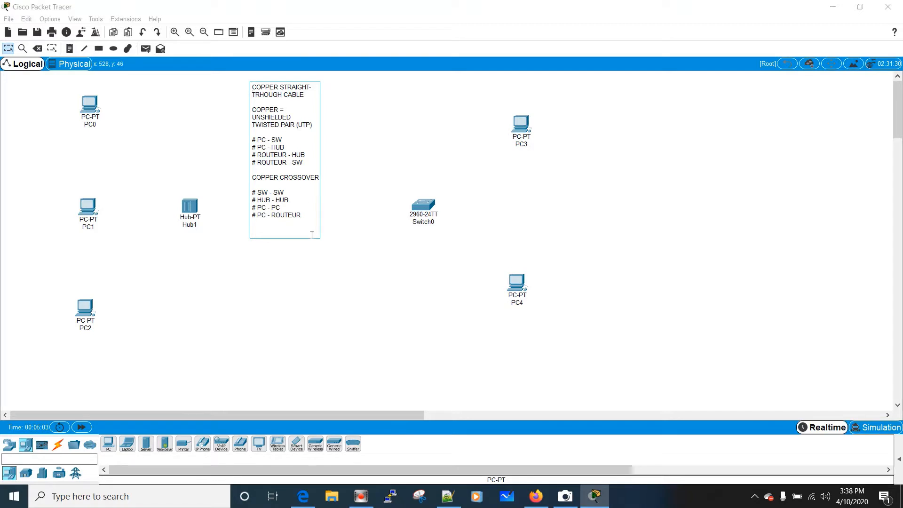
left_click(382, 217)
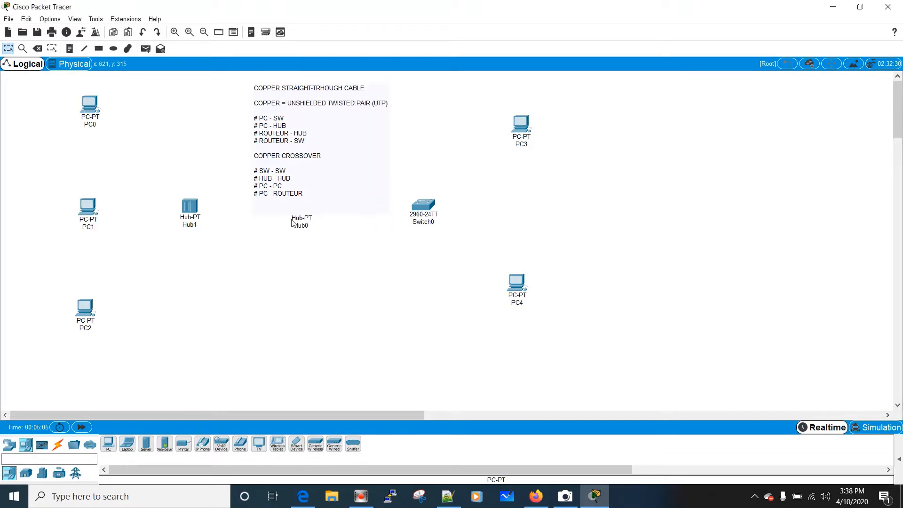
mouse_move(301, 225)
left_mouse_down()
mouse_move(299, 249)
mouse_move(314, 238)
left_mouse_up()
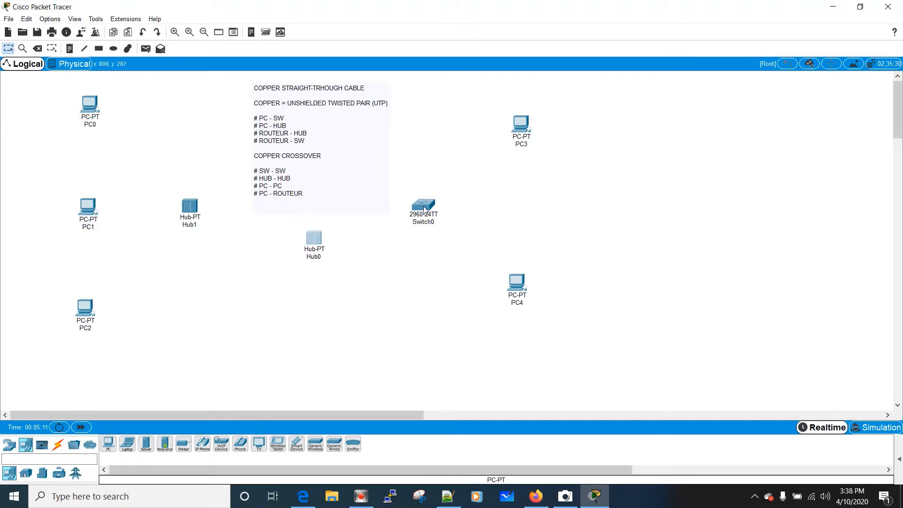
left_click_drag(425, 210, 439, 235)
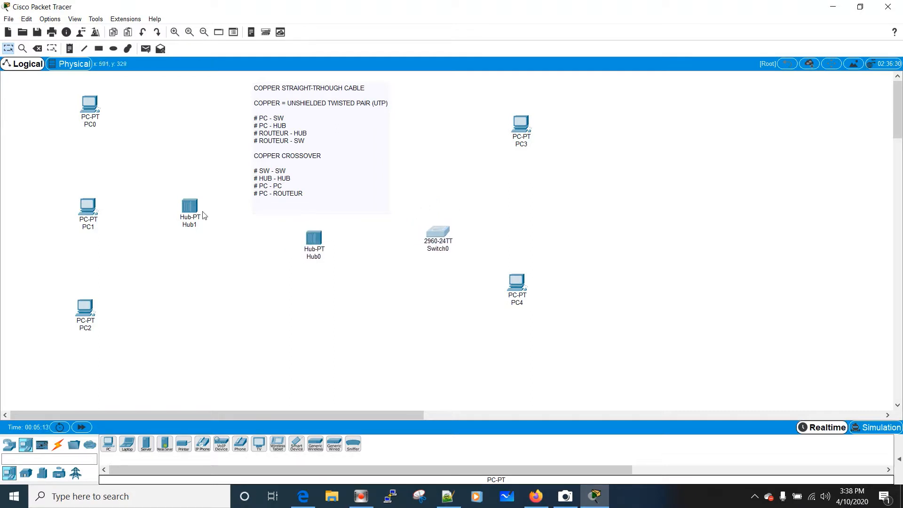
left_click_drag(184, 209, 184, 243)
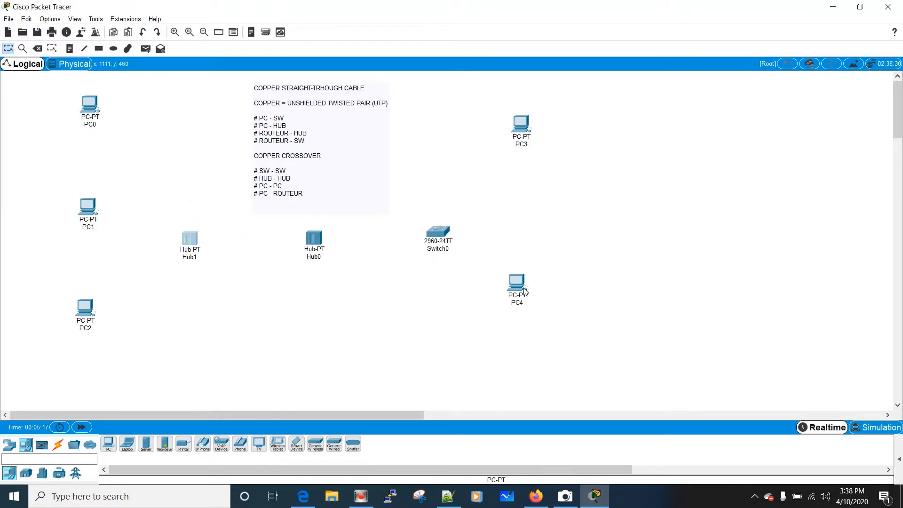
Shift PC4, PC3, PC1, PC2 and PC0 down to line up around the row of hubs and switch.
left_click_drag(520, 288, 529, 327)
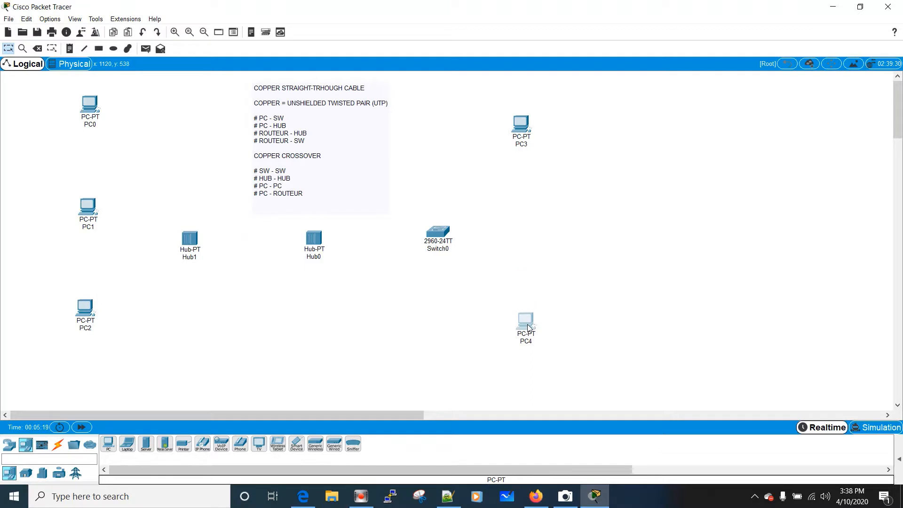
left_click_drag(524, 121, 539, 160)
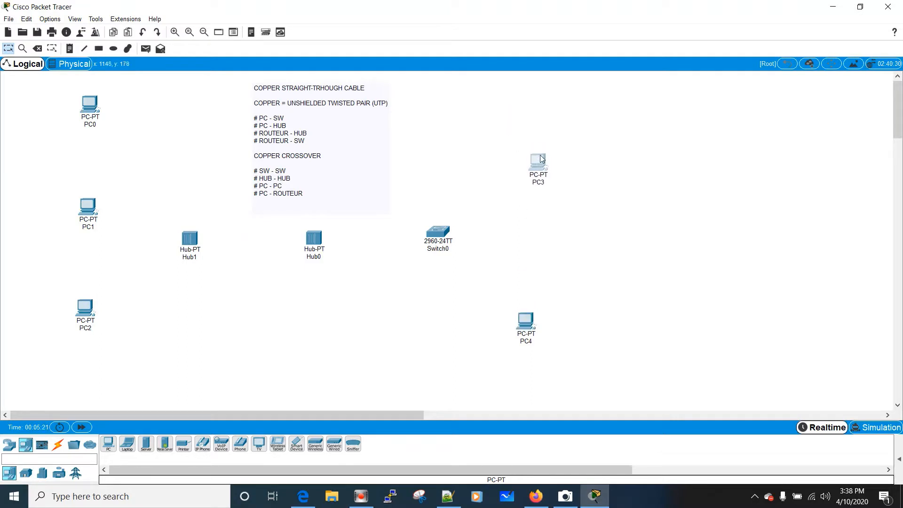
left_click(86, 209)
left_click_drag(86, 209, 88, 240)
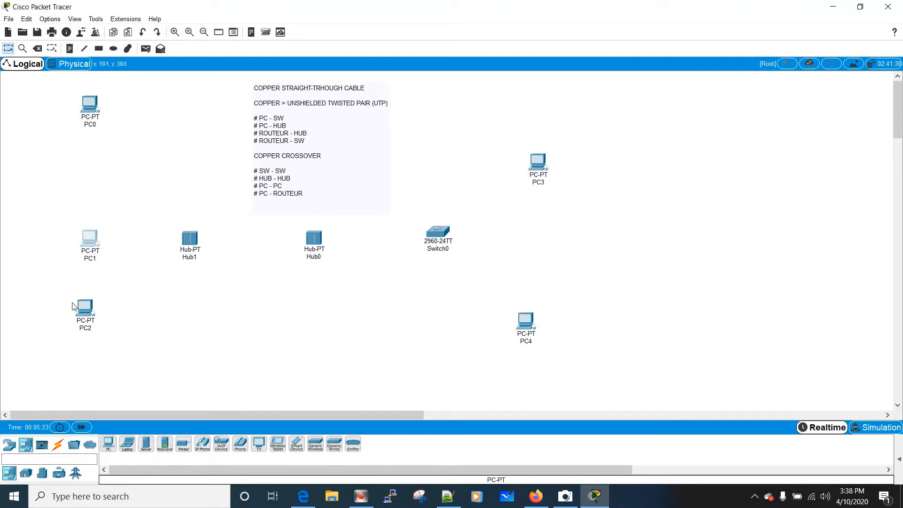
left_click_drag(86, 312, 88, 343)
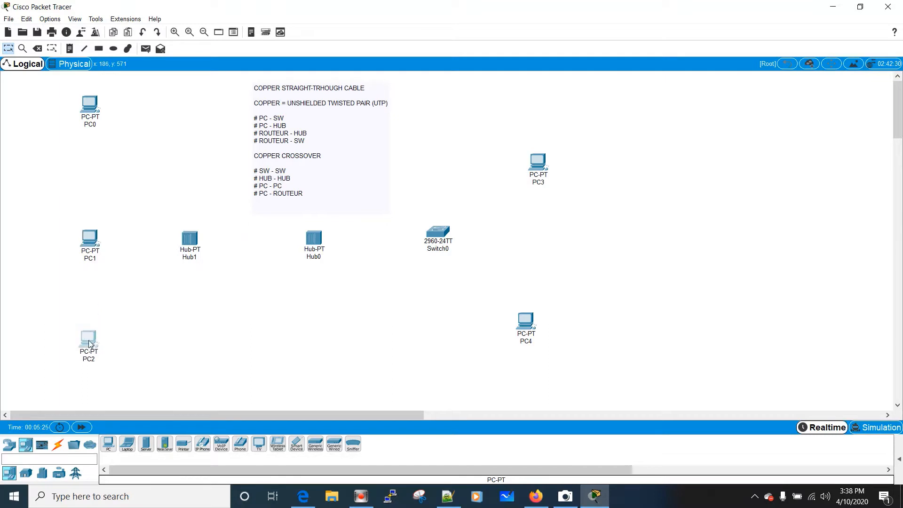
left_click_drag(87, 105, 94, 153)
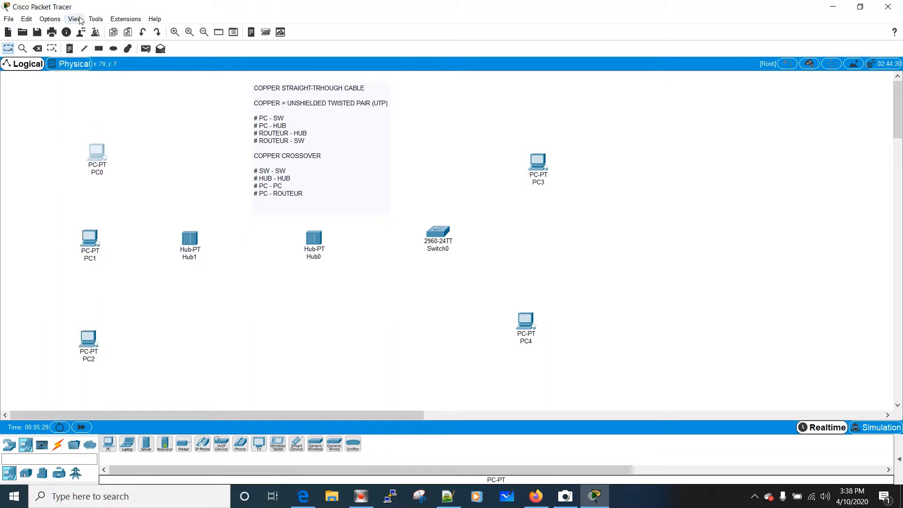
Place the notes "192.168.1.1 /24", "192.168.1.2 /24" and "192.168.1.3 /24" above PC0, PC1 and PC2 respectively.
left_click(52, 50)
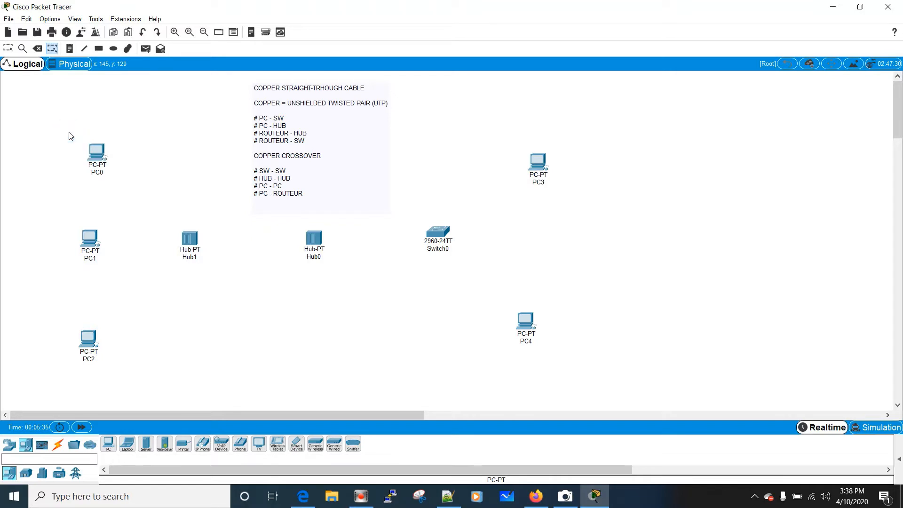
left_click(69, 49)
left_click(67, 132)
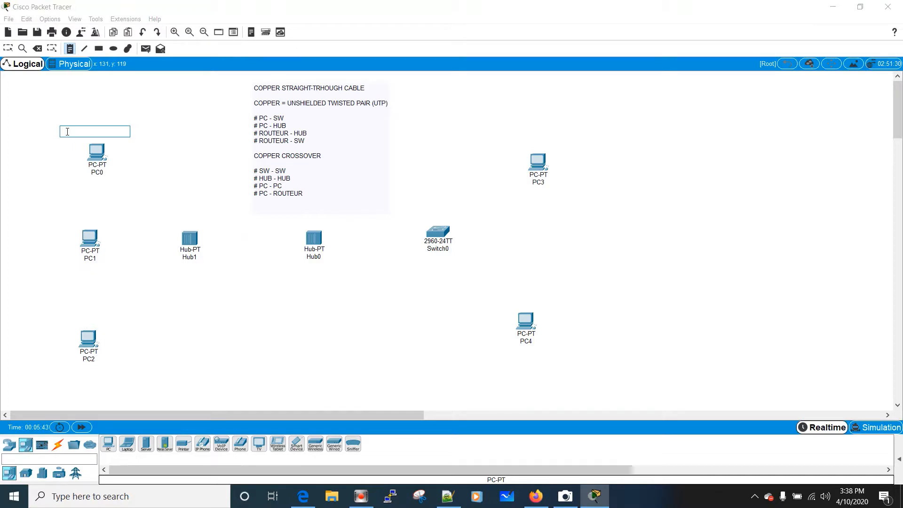
type("192.168.1.1 /24")
left_click(66, 224)
type("192.168")
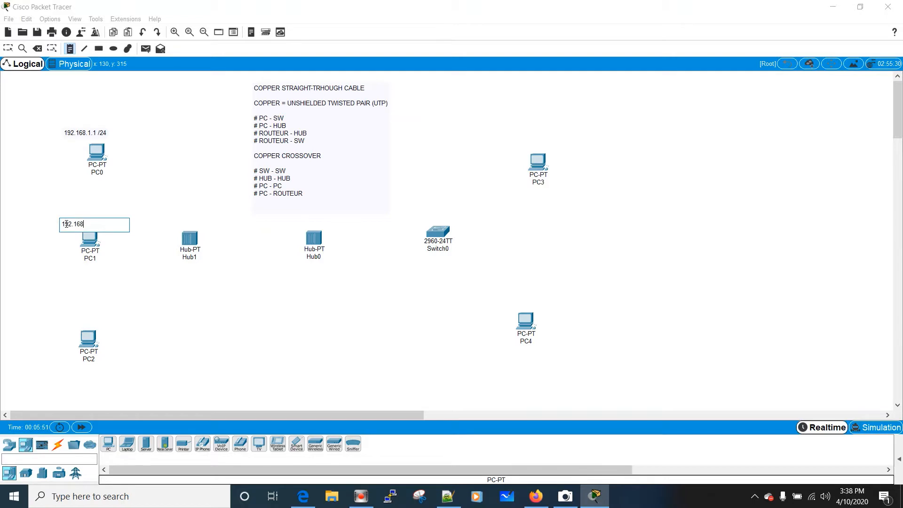
type(".1.2 /24")
left_click(63, 324)
type("192.")
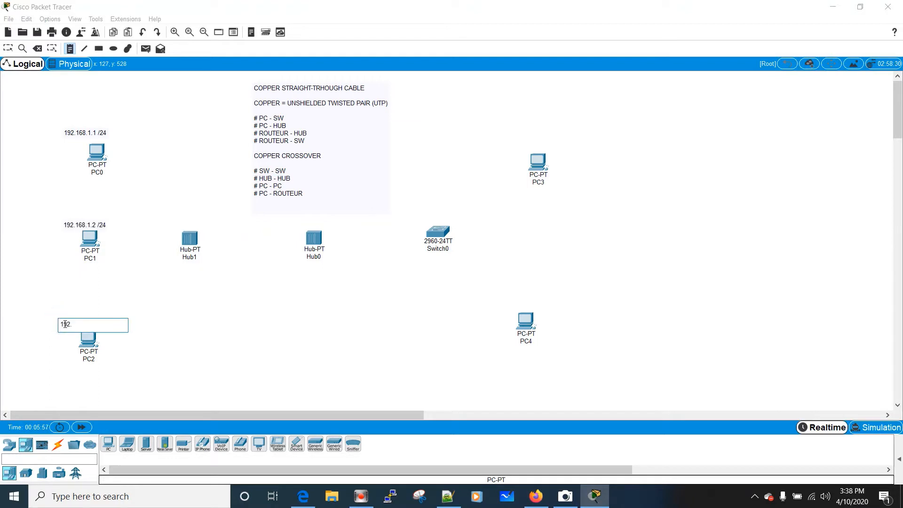
type("168.1.3 /24")
Place the notes "192.168.1.4 /24" above PC3 and "192.168.1.5 /24" above PC4, and nudge PC4 under its label.
left_click(508, 137)
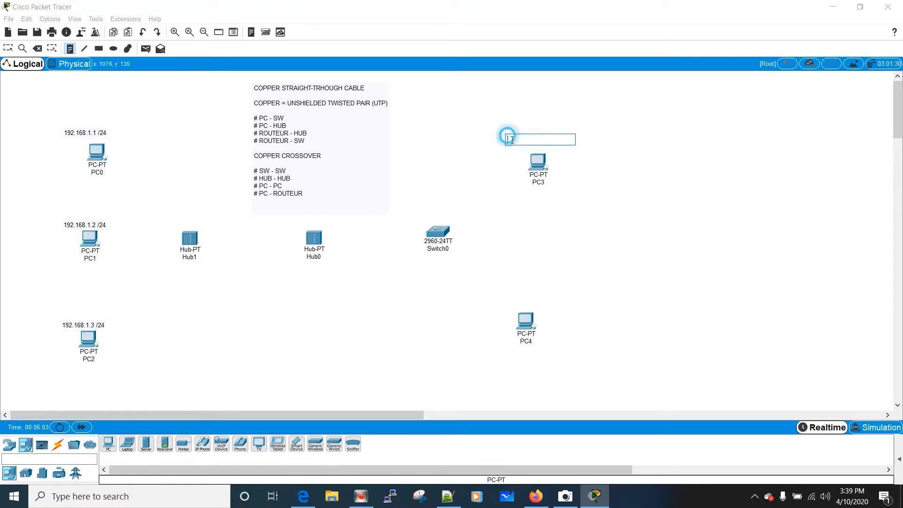
type("192.168")
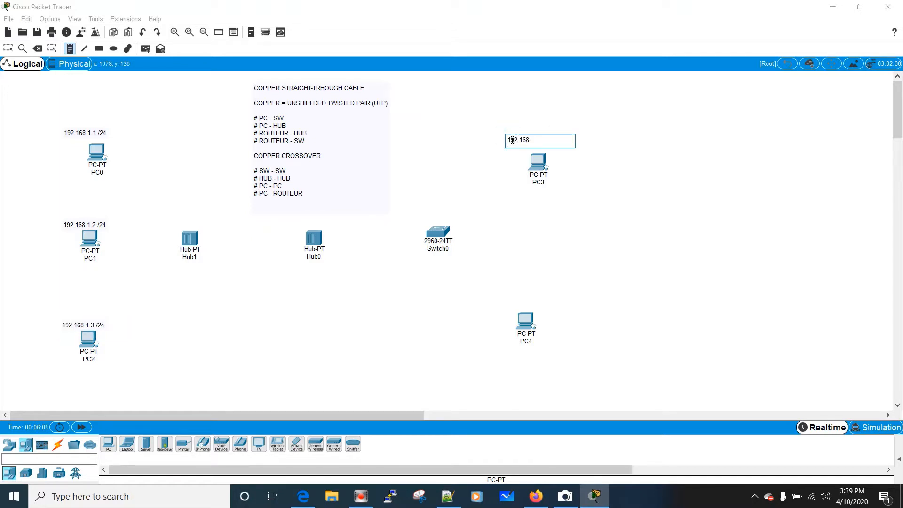
type(".1.4 /24")
left_click(509, 294)
type("192.168")
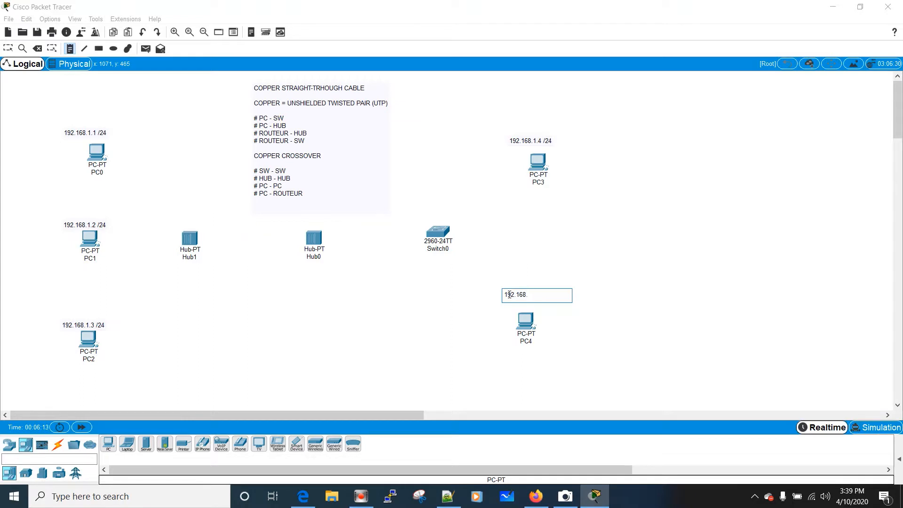
type(".1.5 /24")
left_click(12, 49)
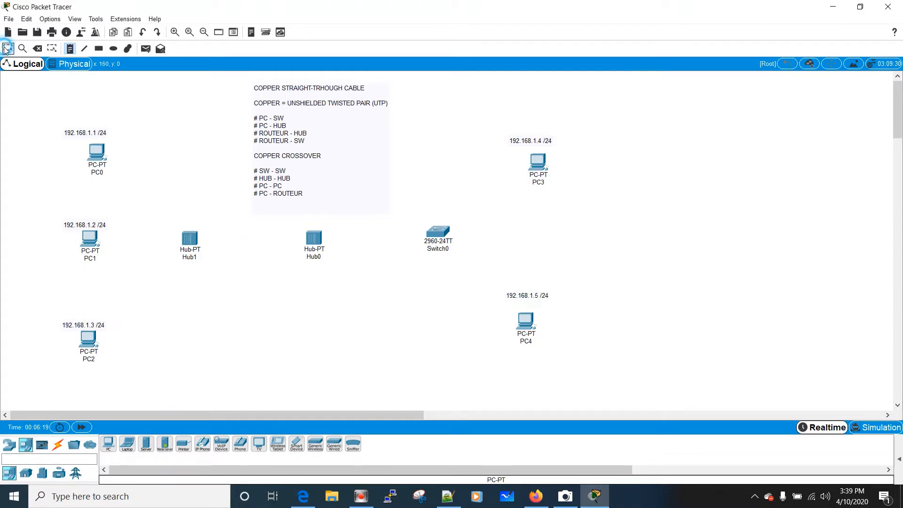
left_click_drag(529, 325, 535, 327)
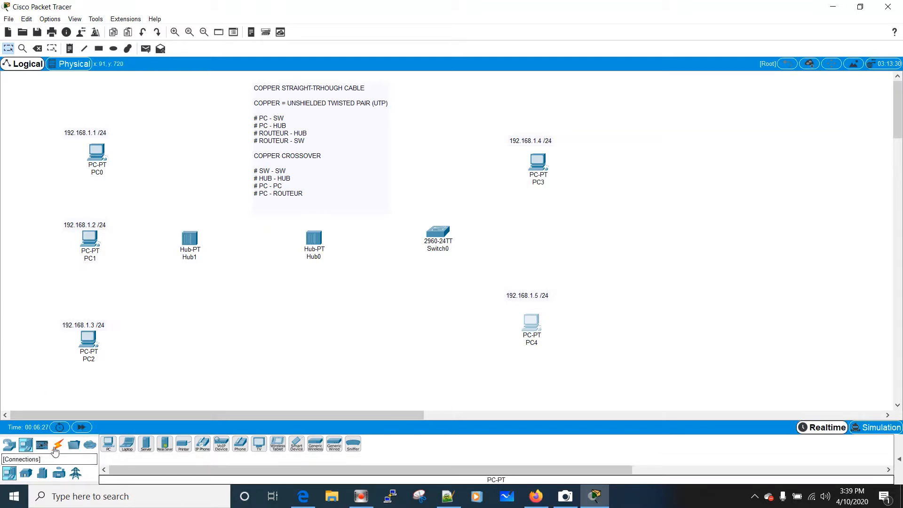
Display the cable types and resize the restored program window to fill the space beside Notepad++.
left_click(57, 446)
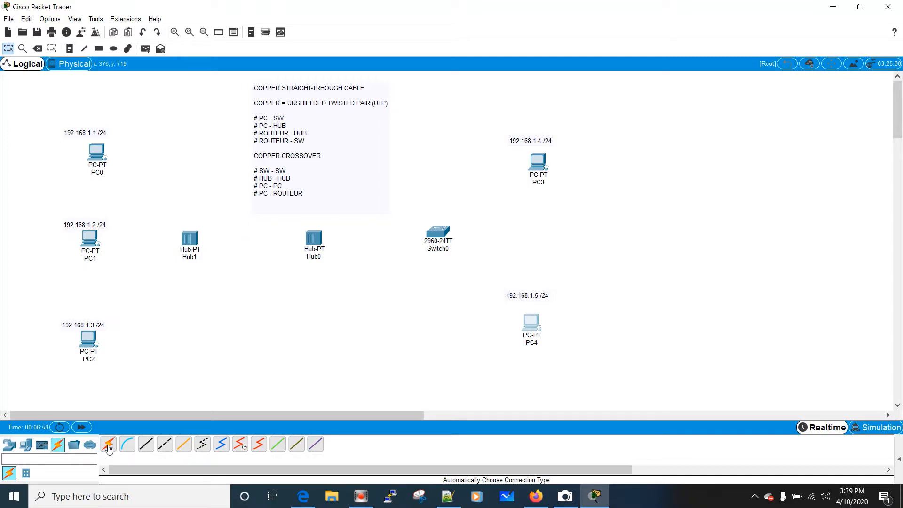
left_click(885, 9)
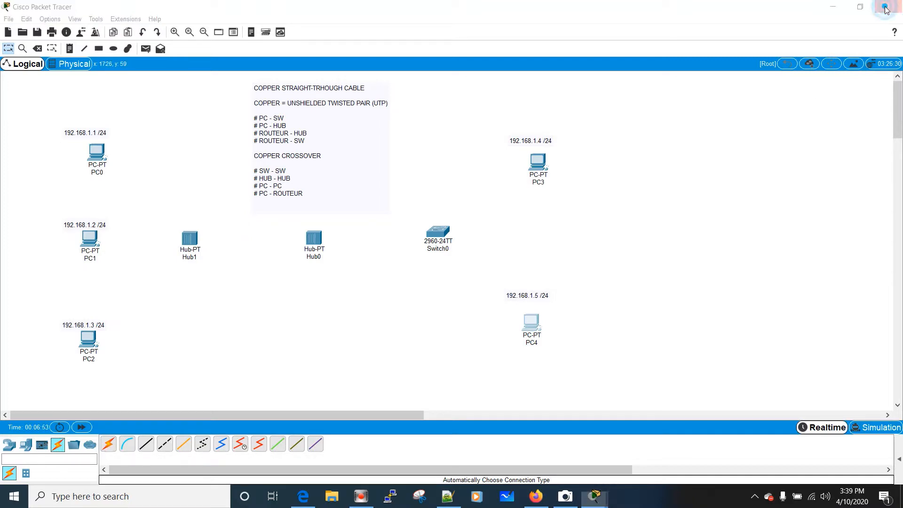
left_click(559, 214)
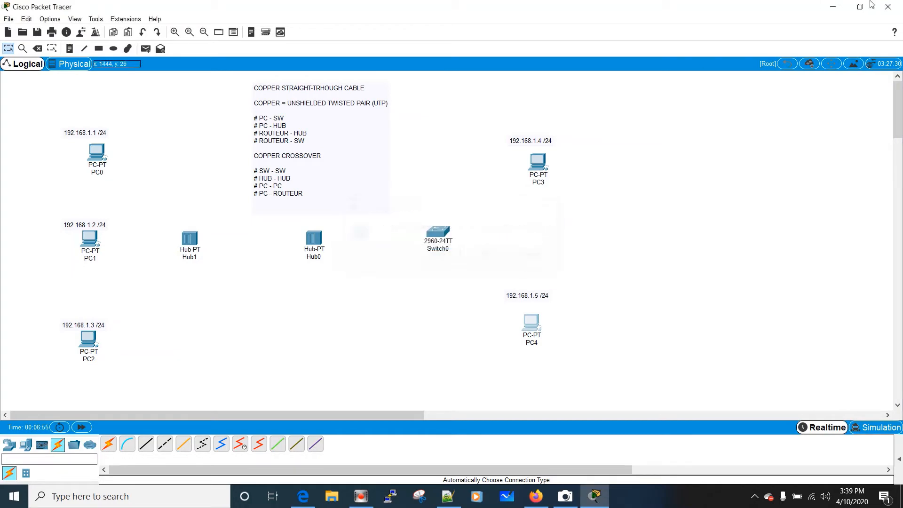
left_click(860, 6)
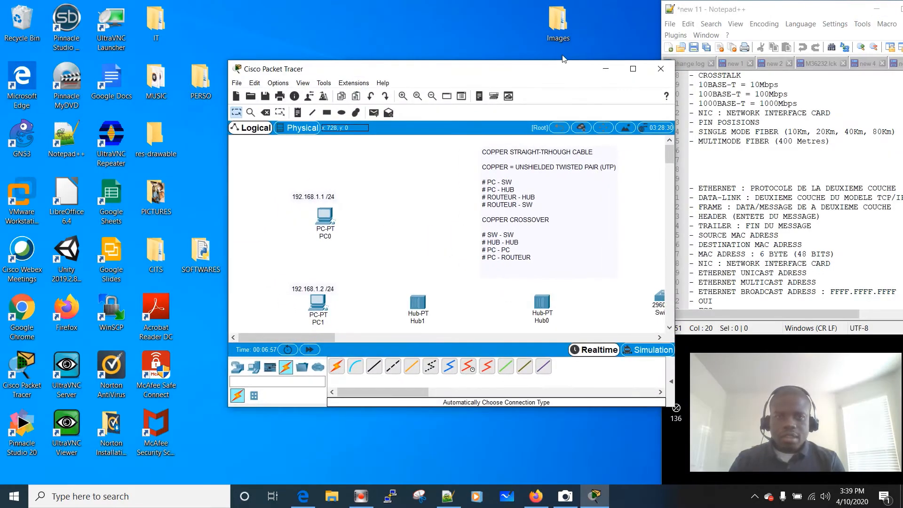
left_click_drag(561, 66, 560, 5)
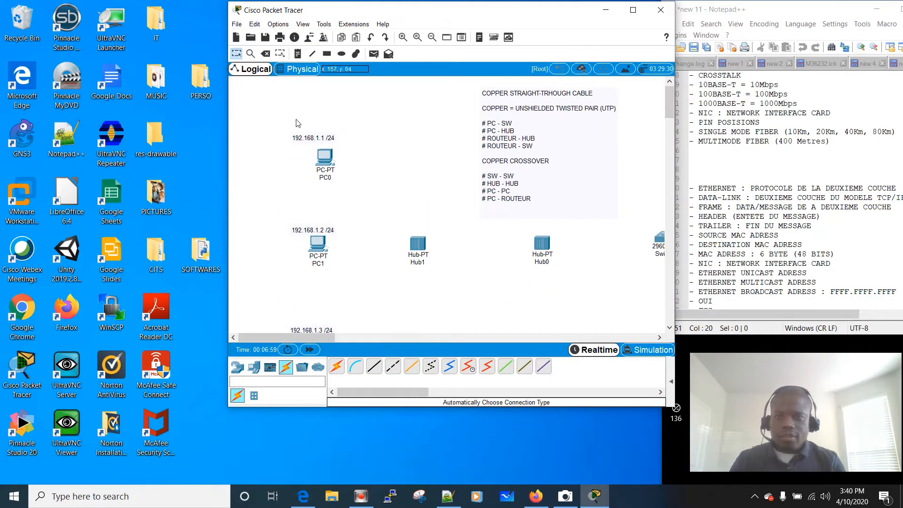
left_click_drag(229, 143, 6, 136)
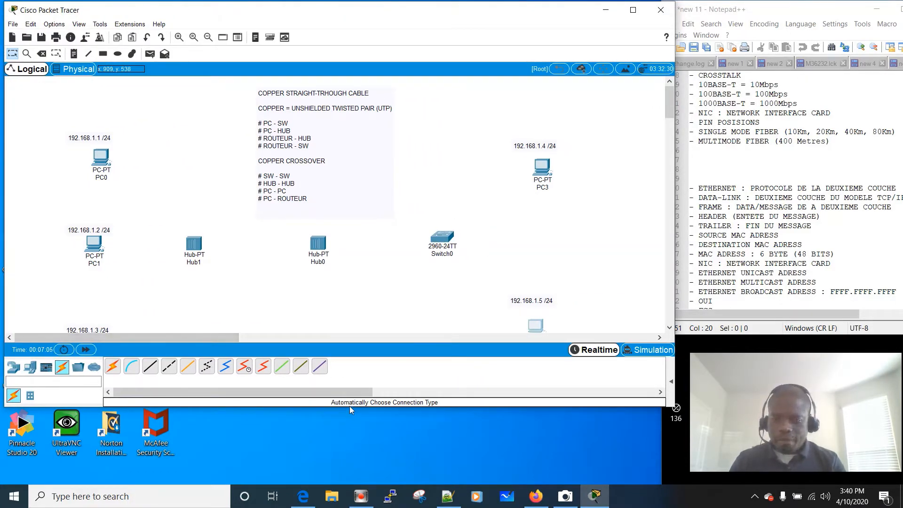
left_click_drag(347, 415, 336, 493)
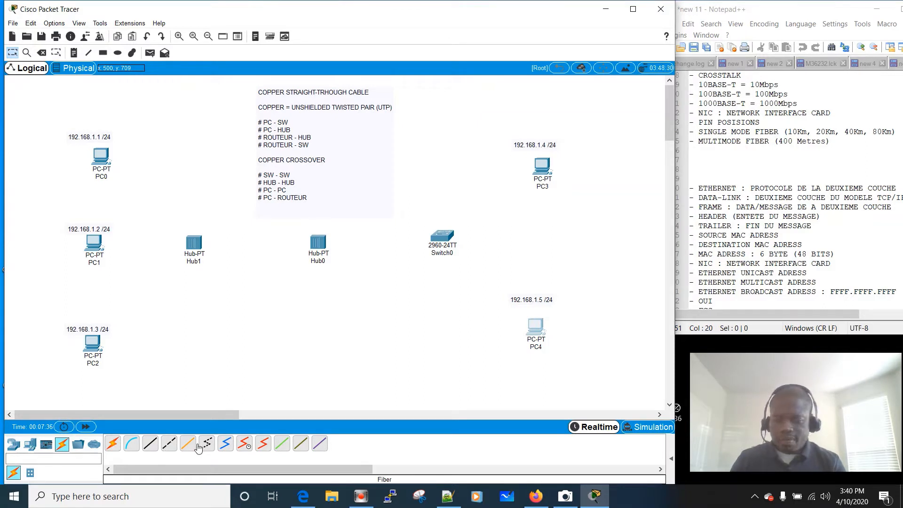
Connect PC0's FastEthernet0 to Hub1's FastEthernet0 with a Copper Straight-Through cable.
left_click(151, 442)
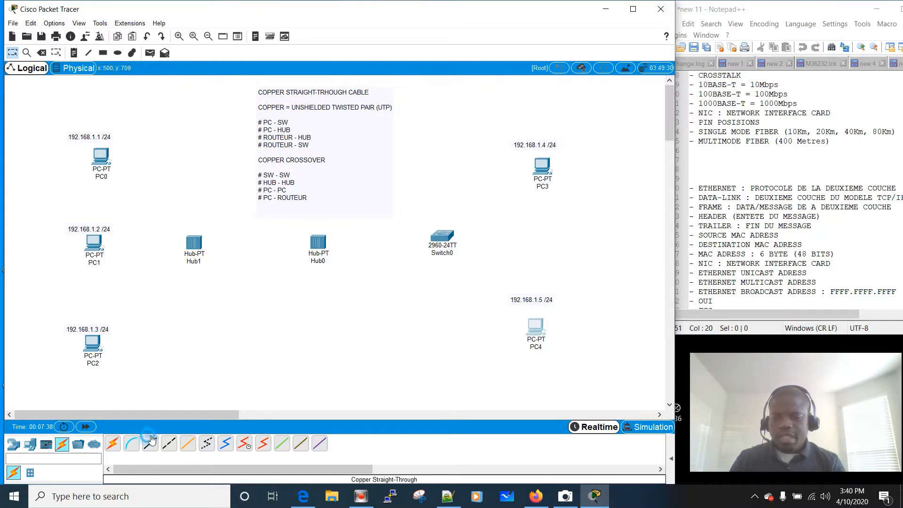
left_click(100, 156)
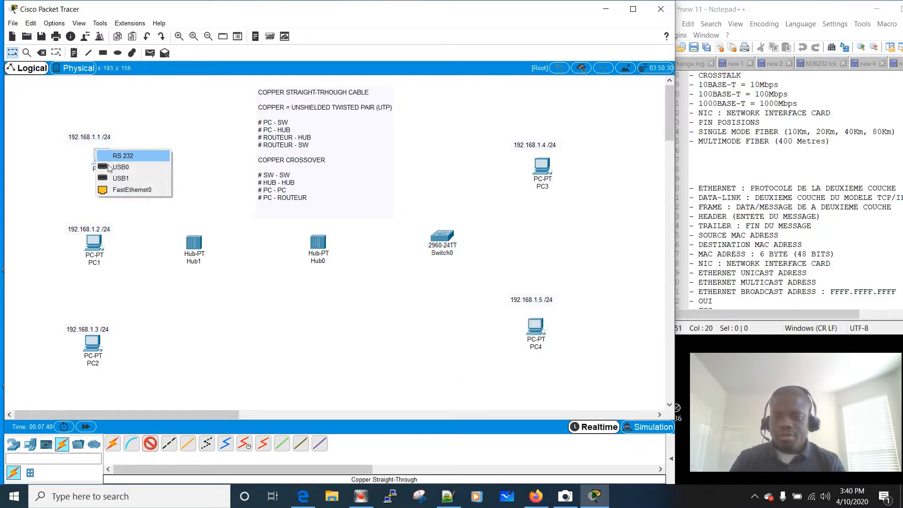
left_click(119, 189)
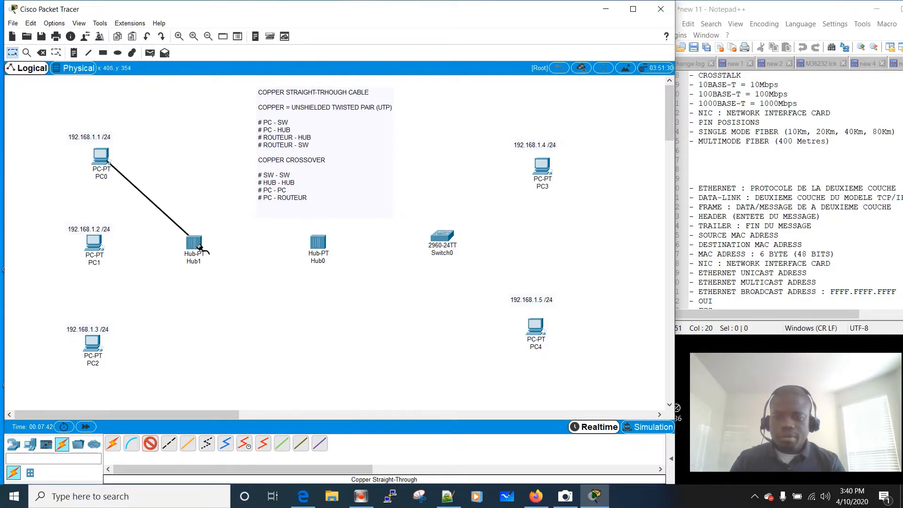
left_click(199, 246)
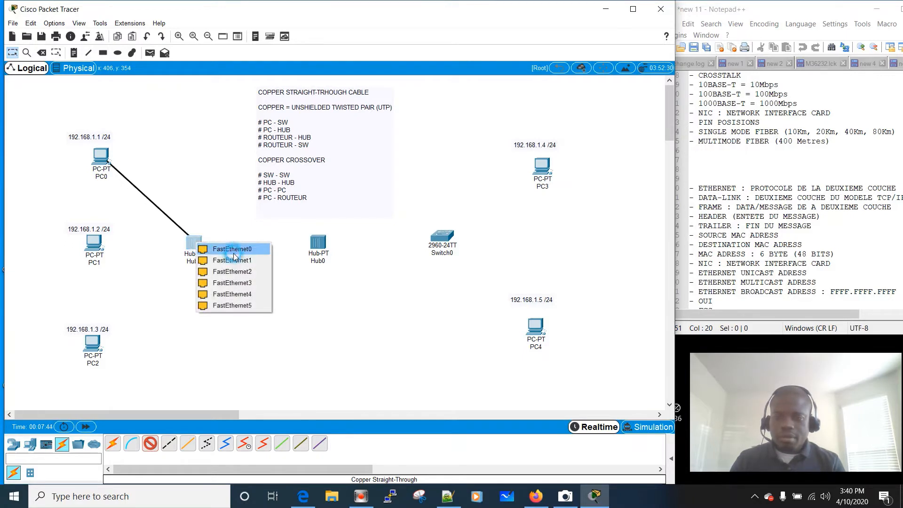
left_click(234, 254)
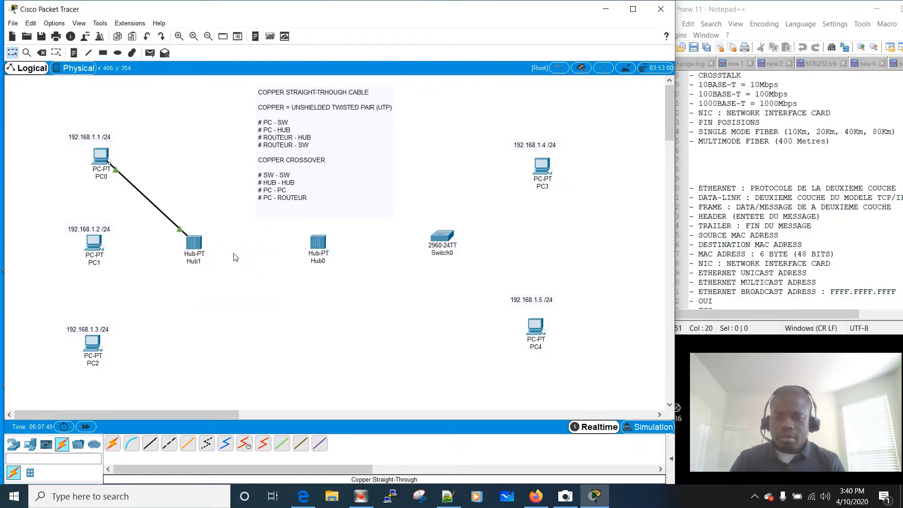
Connect PC1's FastEthernet0 to a free Hub1 port with a Copper Straight-Through cable.
left_click(155, 446)
left_click(97, 245)
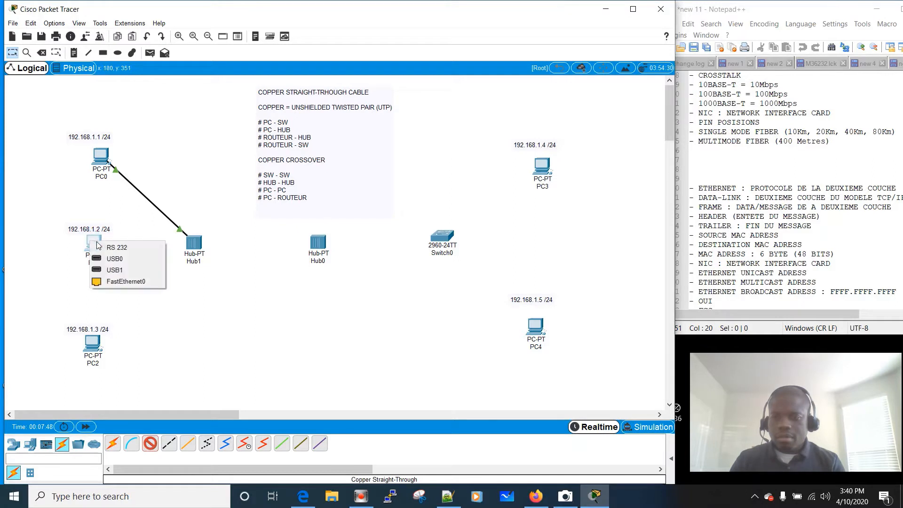
left_click(107, 283)
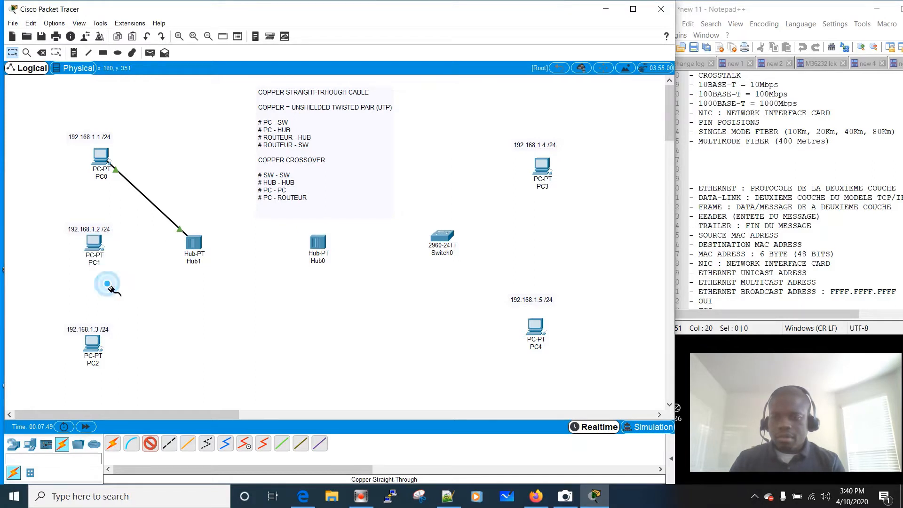
left_click(194, 247)
left_click(214, 248)
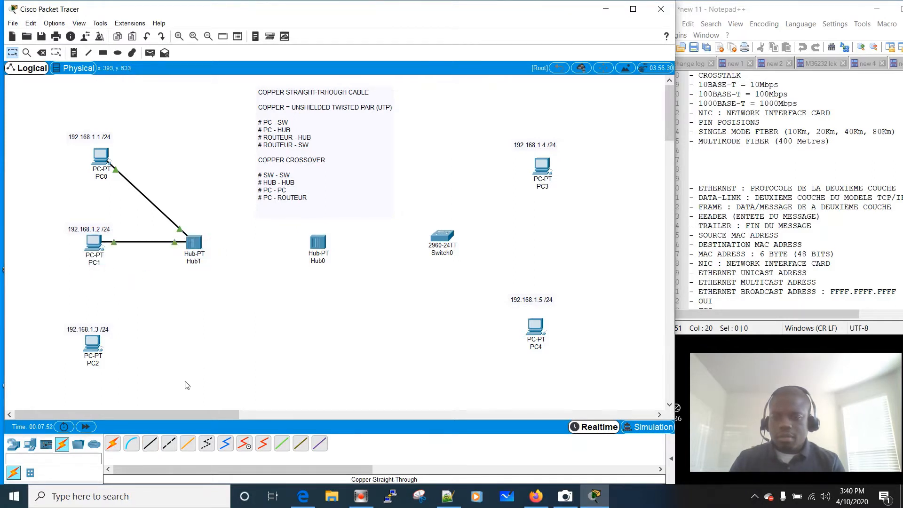
Connect PC2's FastEthernet0 to Hub1's FastEthernet2 with a Copper Straight-Through cable.
left_click(150, 443)
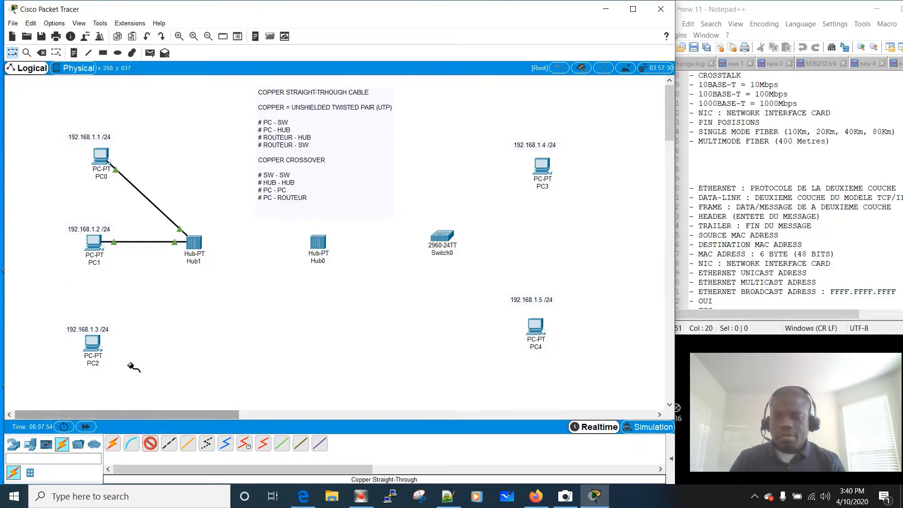
left_click(95, 343)
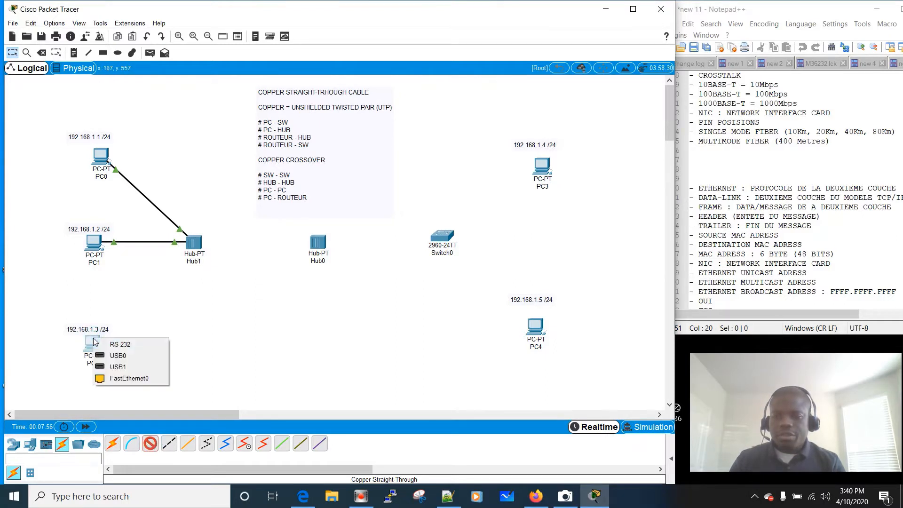
left_click(117, 383)
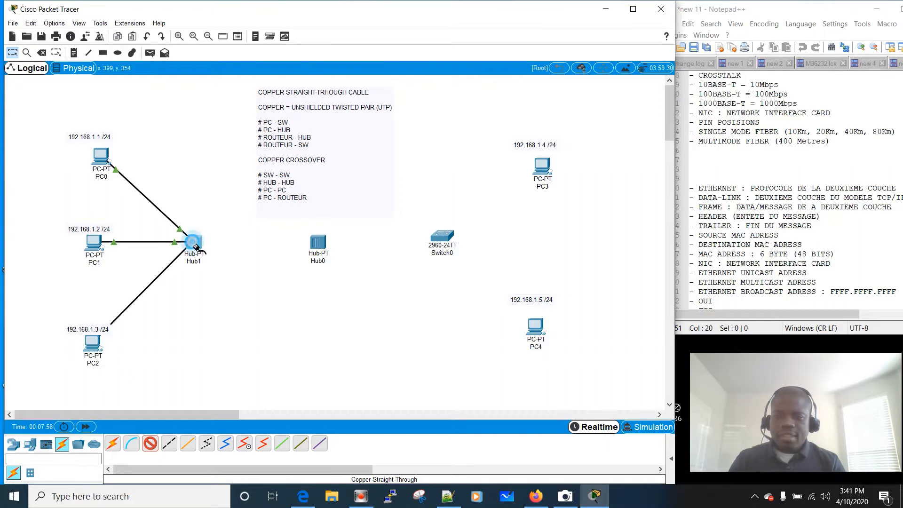
left_click(193, 242)
left_click(203, 253)
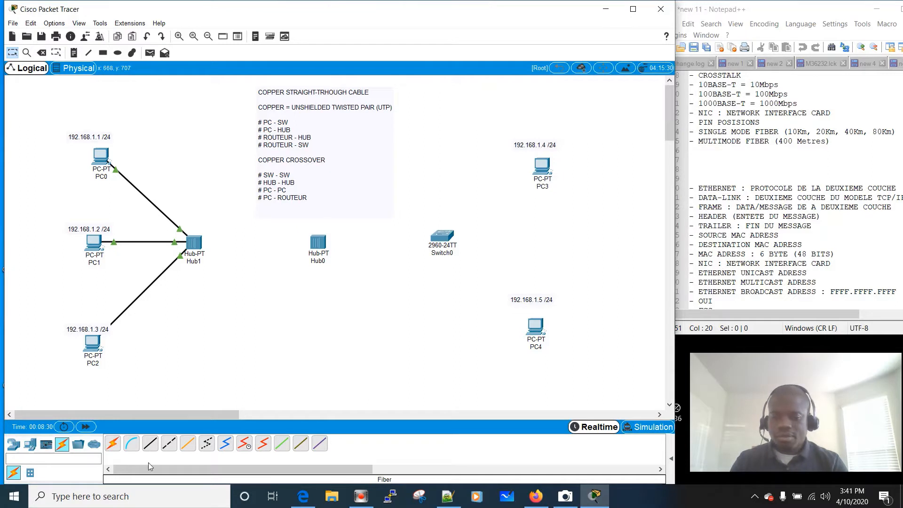
Try to connect Hub1's FastEthernet3 to Hub0's FastEthernet0 with a Copper Straight-Through cable.
left_click(151, 444)
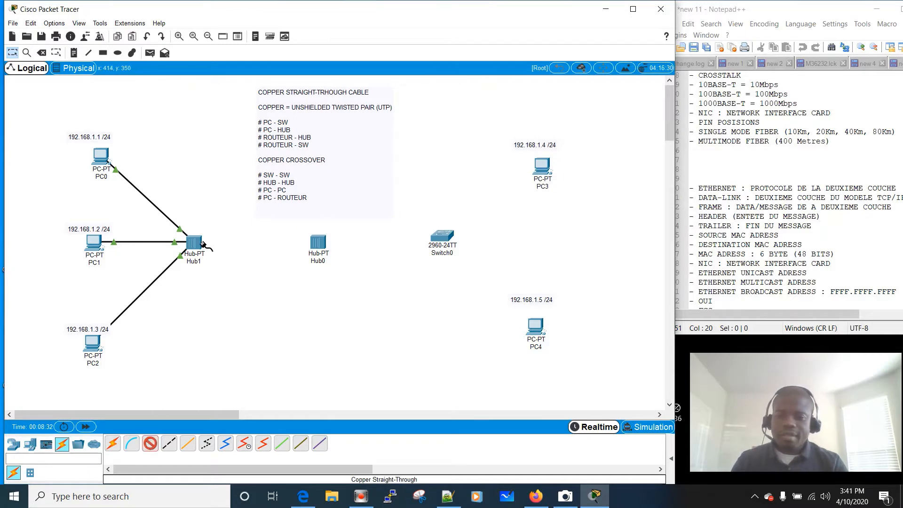
left_click(194, 242)
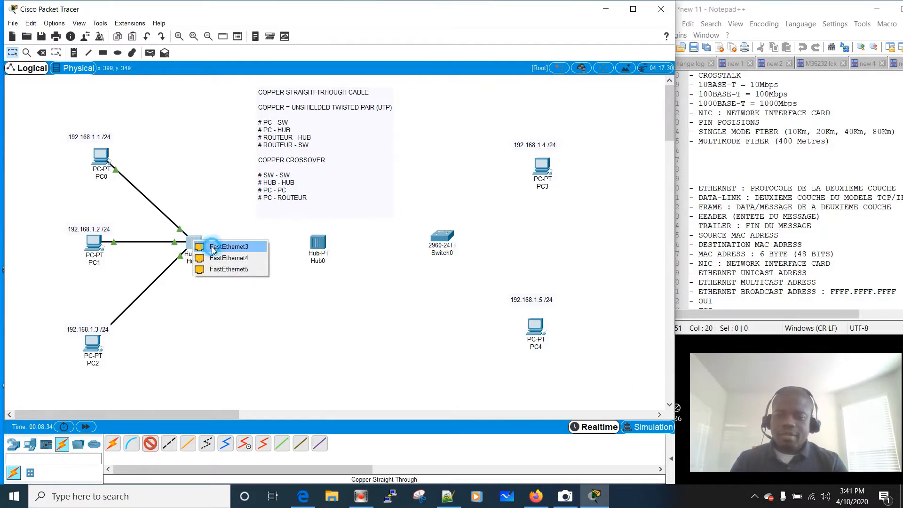
left_click(223, 247)
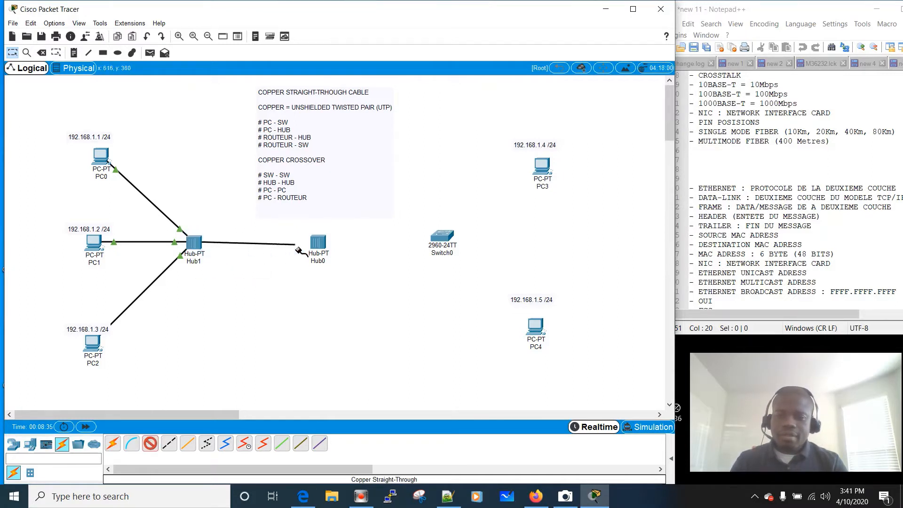
left_click(320, 244)
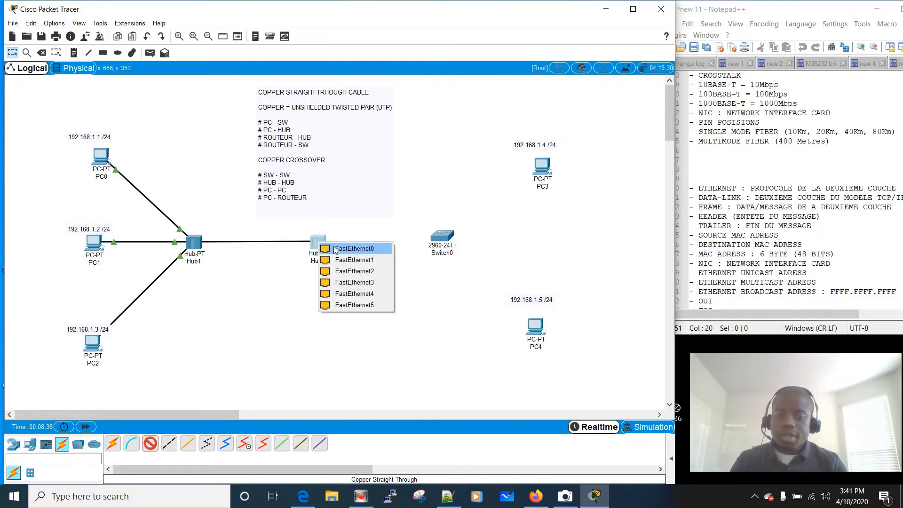
left_click(336, 249)
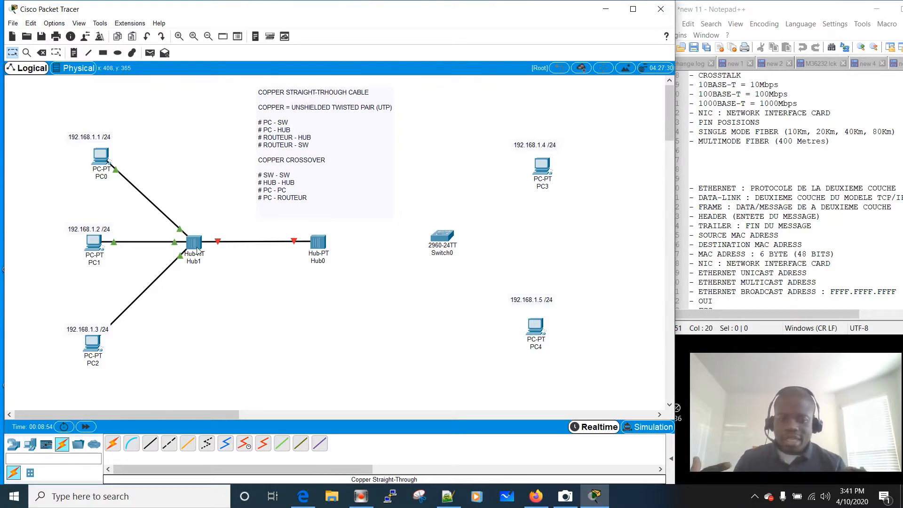
Delete the straight-through cable between Hub1 and Hub0 and return to the selection tool.
mouse_move(199, 251)
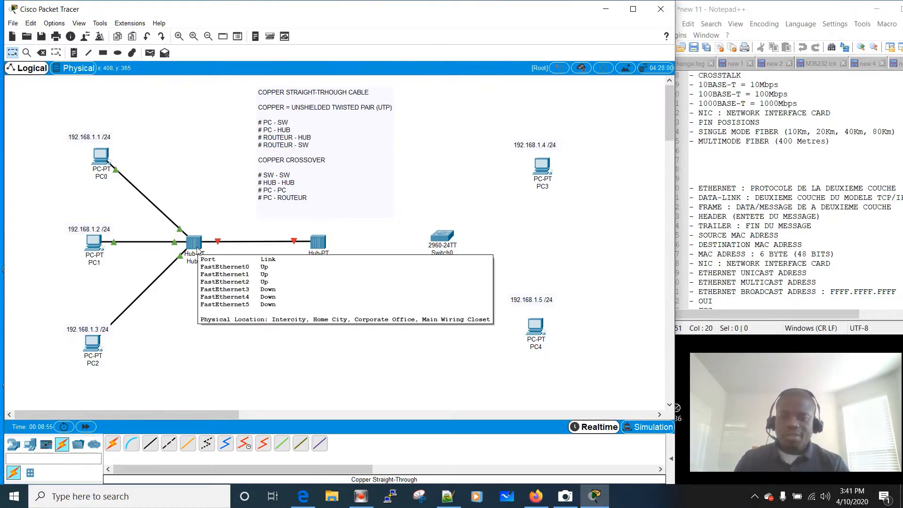
left_click(230, 242)
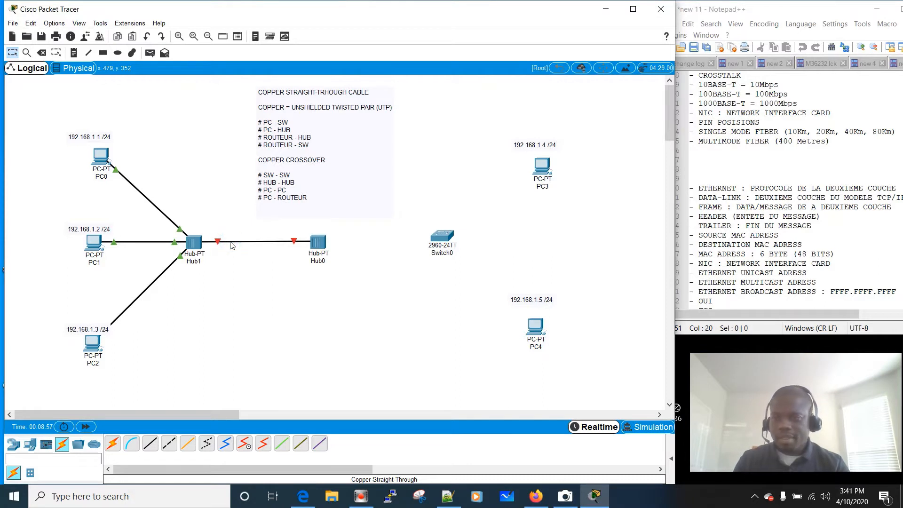
left_click(41, 53)
left_click(243, 241)
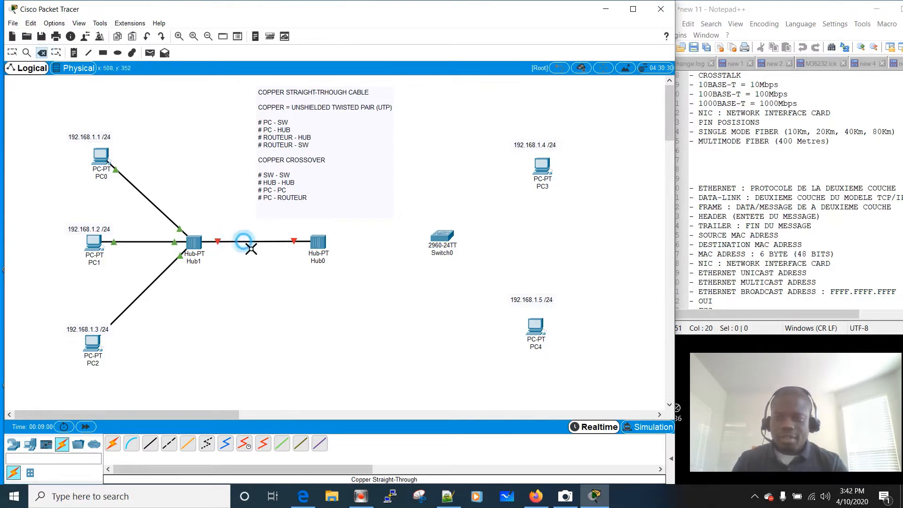
left_click(12, 52)
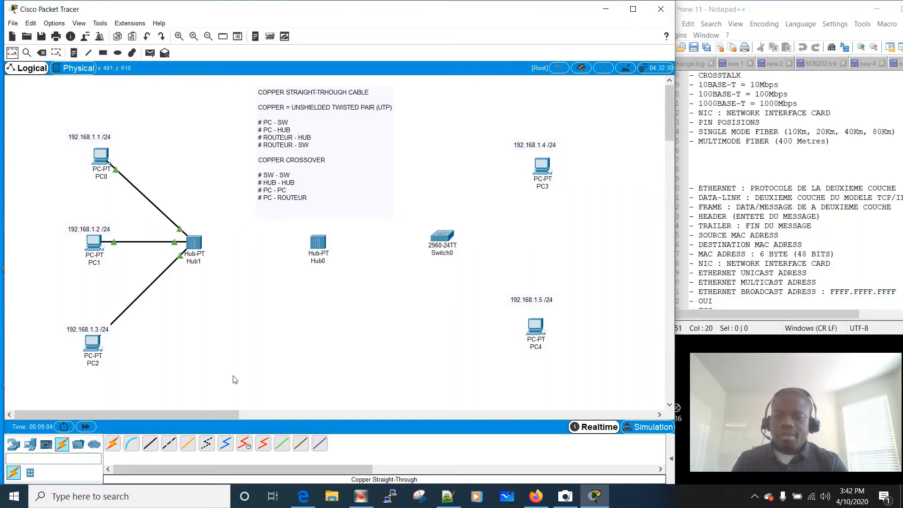
Connect Hub1's FastEthernet3 to Hub0's FastEthernet0 with a Copper Cross-Over cable.
left_click(168, 443)
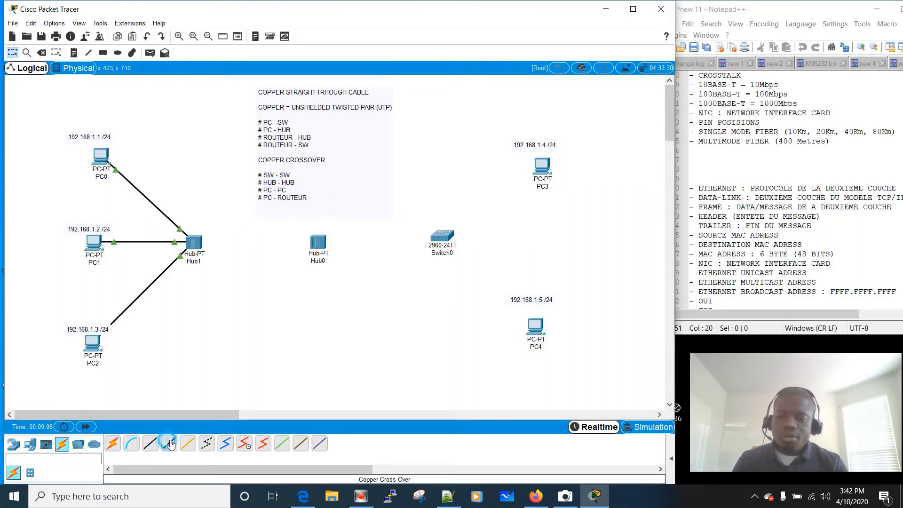
left_click(193, 244)
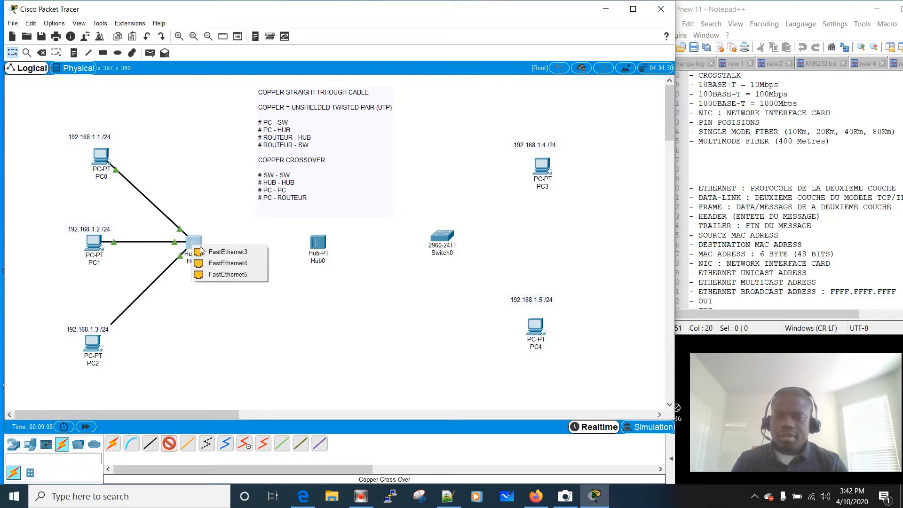
left_click(204, 250)
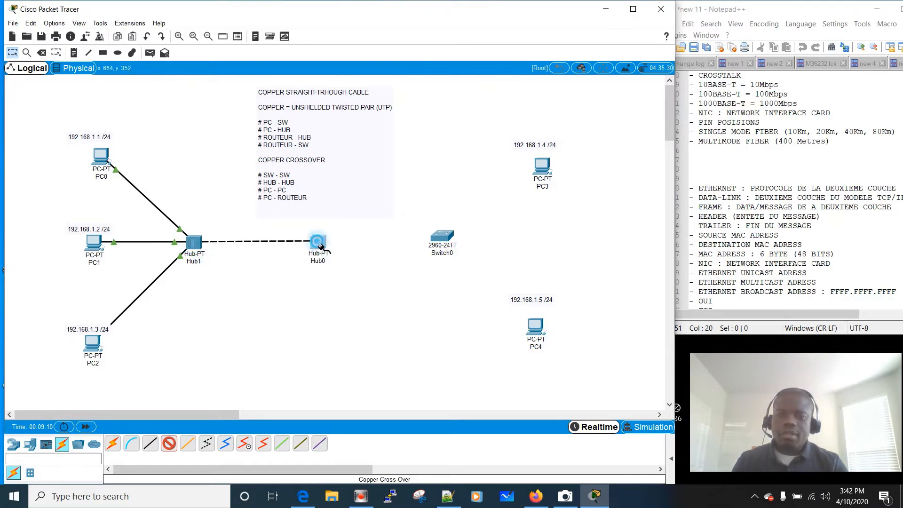
left_click(319, 244)
left_click(351, 245)
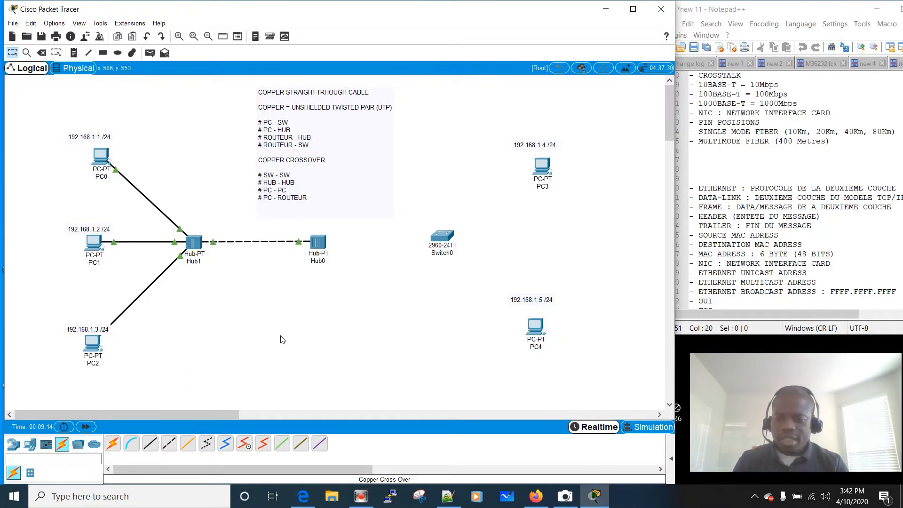
Connect Hub0's FastEthernet1 to Switch0's FastEthernet0/1 with a Copper Cross-Over cable and align Switch0 level with Hub0.
left_click(170, 446)
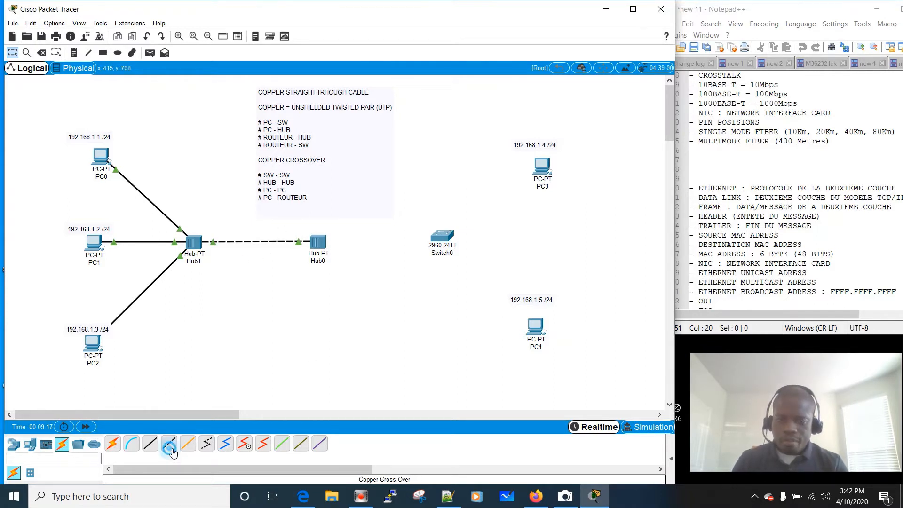
left_click(318, 245)
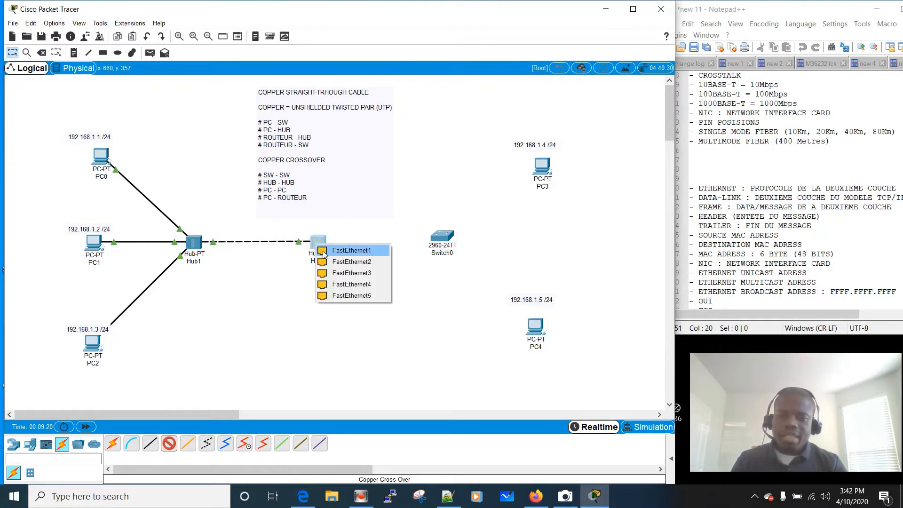
left_click(324, 253)
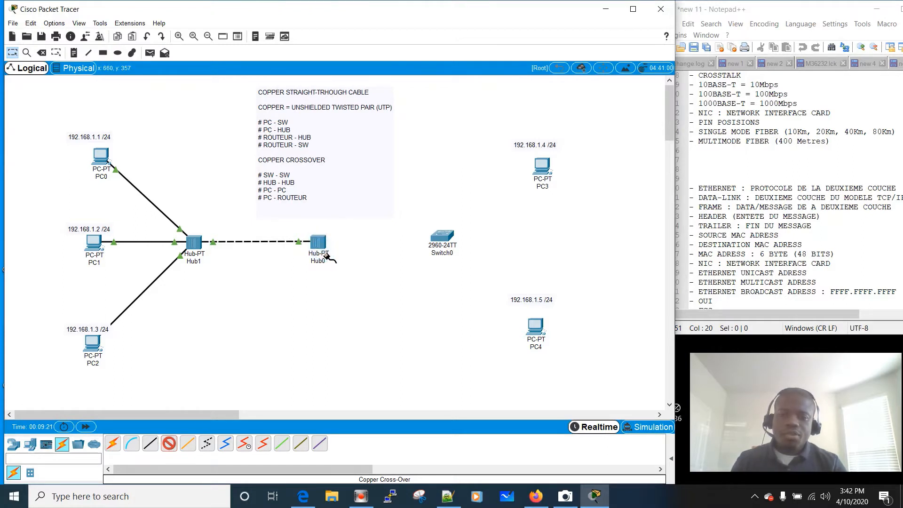
left_click(444, 239)
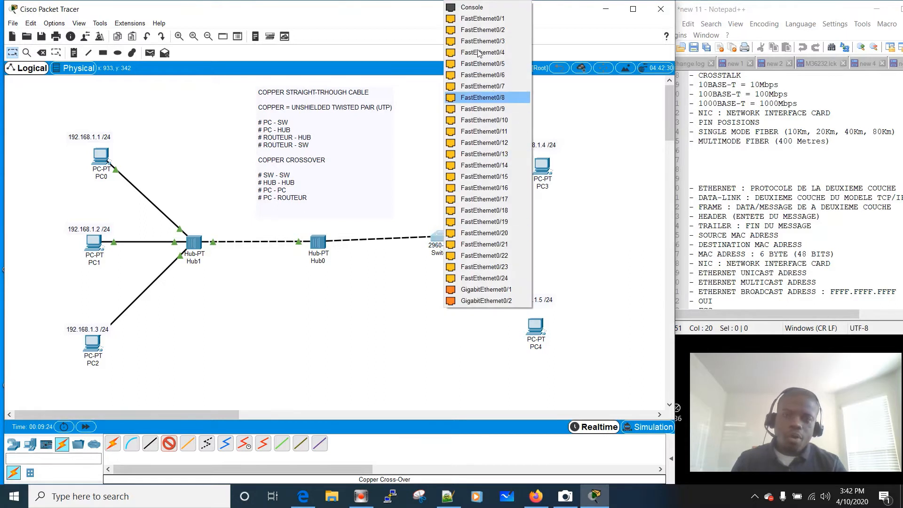
left_click(483, 18)
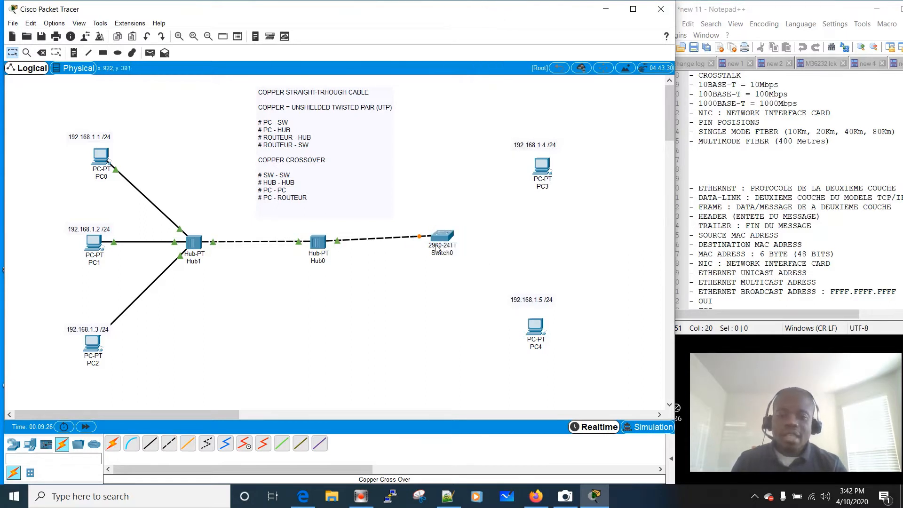
left_click_drag(448, 238, 447, 244)
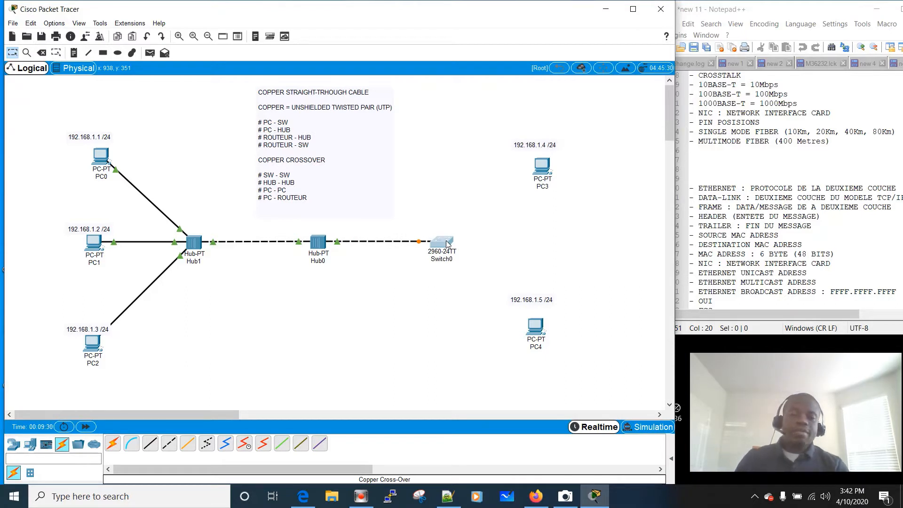
Maximize the program window and play the network traffic in Simulation mode before returning to Realtime mode.
left_click(649, 429)
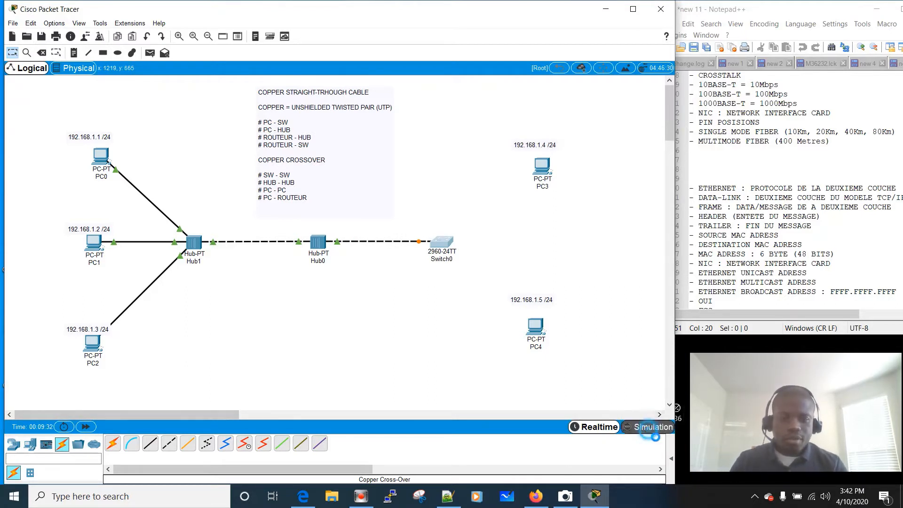
left_click(633, 9)
left_click(793, 329)
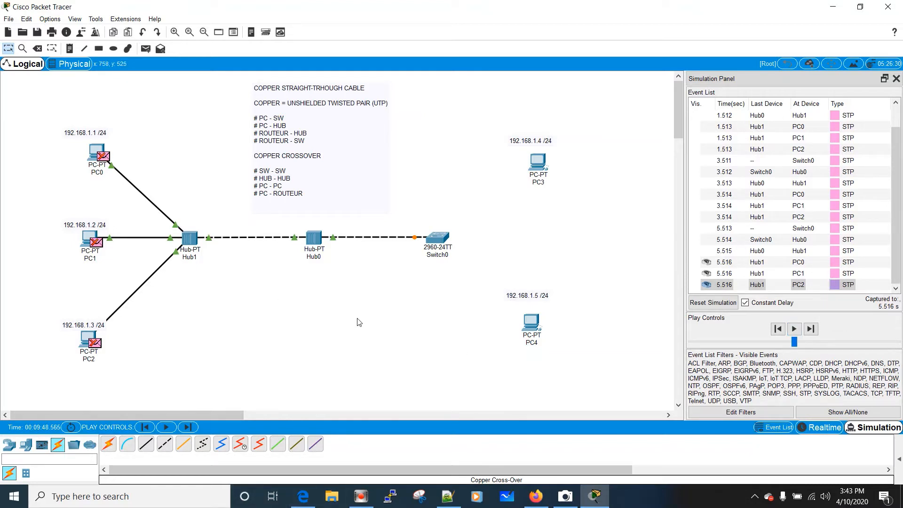
left_click(793, 332)
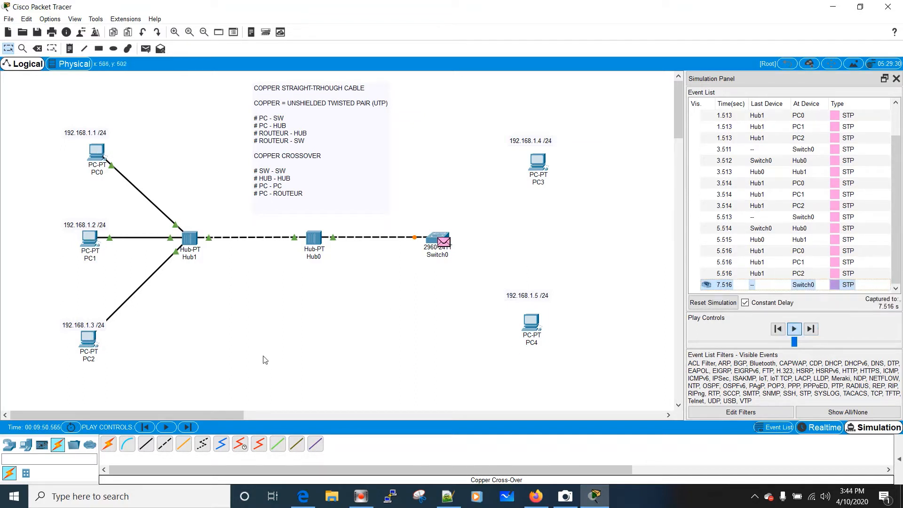
left_click(824, 428)
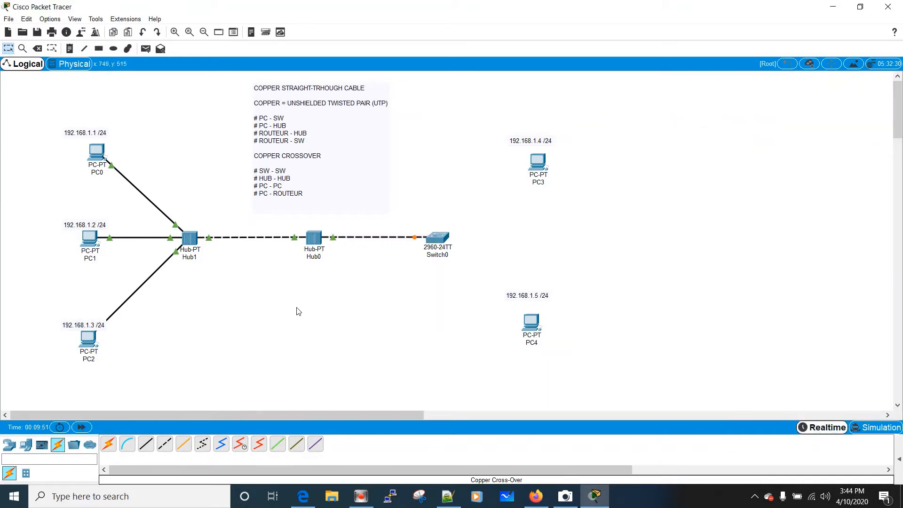
In Simulation mode, connect Switch0's FastEthernet0/2 to PC3's FastEthernet0 with a Copper Straight-Through cable and play the simulation.
left_click(874, 427)
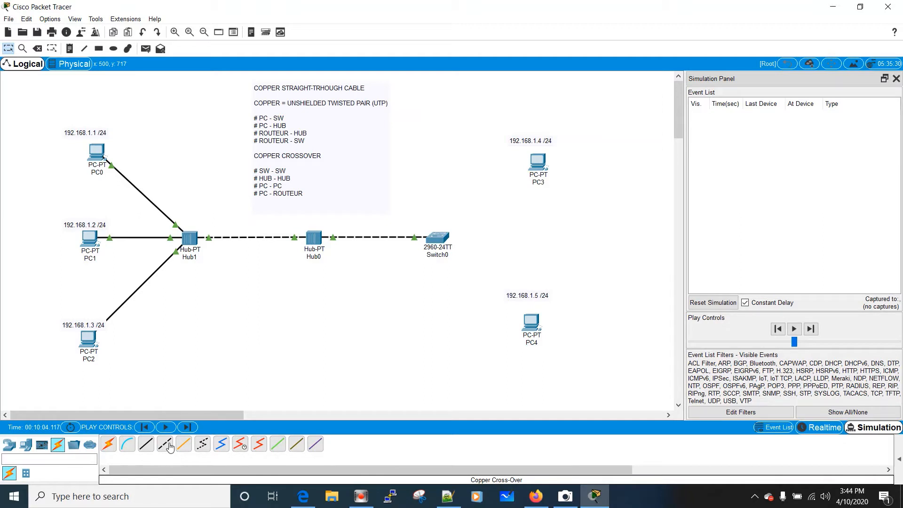
left_click(146, 444)
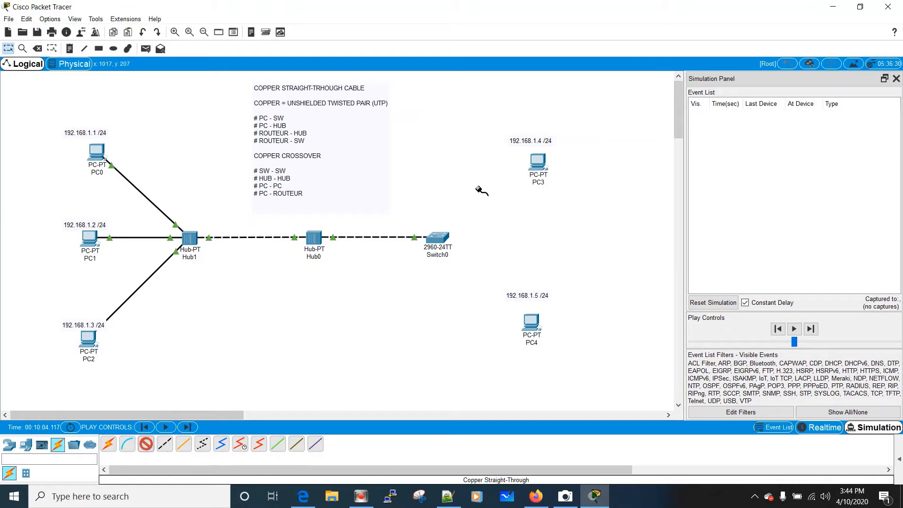
left_click(433, 237)
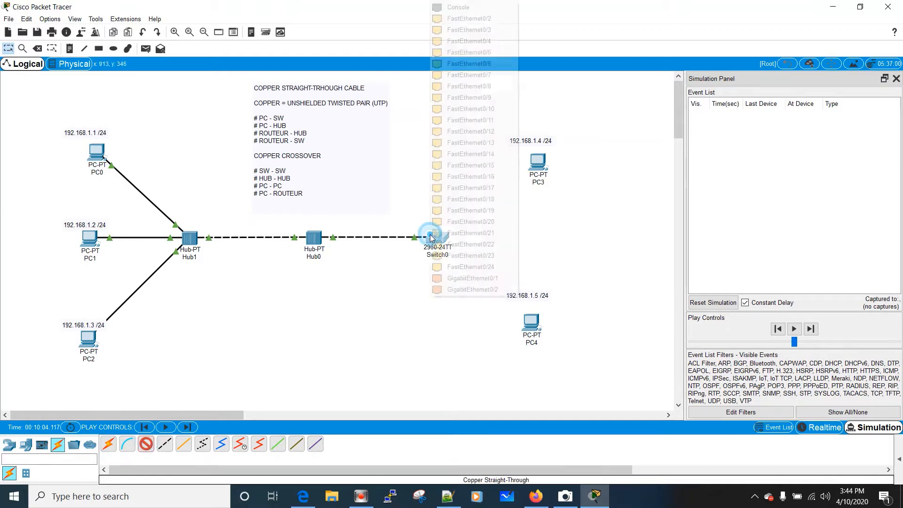
left_click(446, 30)
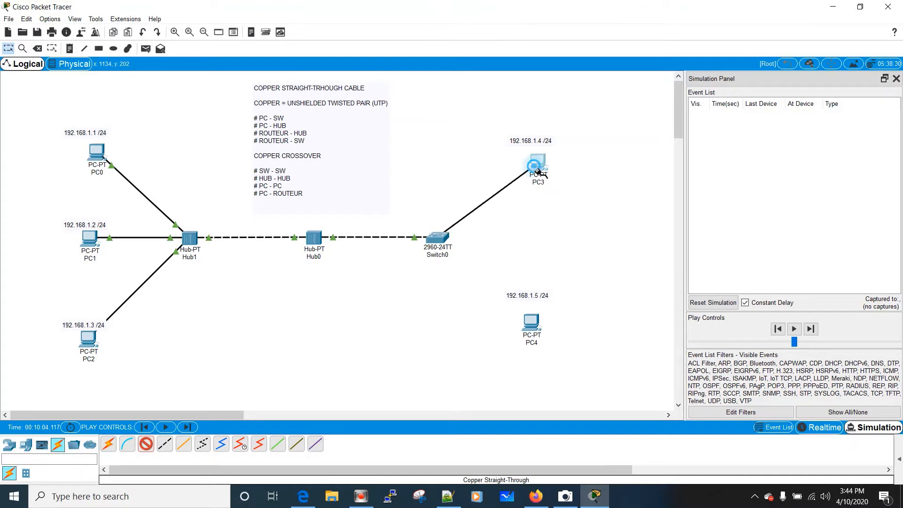
left_click(537, 169)
left_click(564, 202)
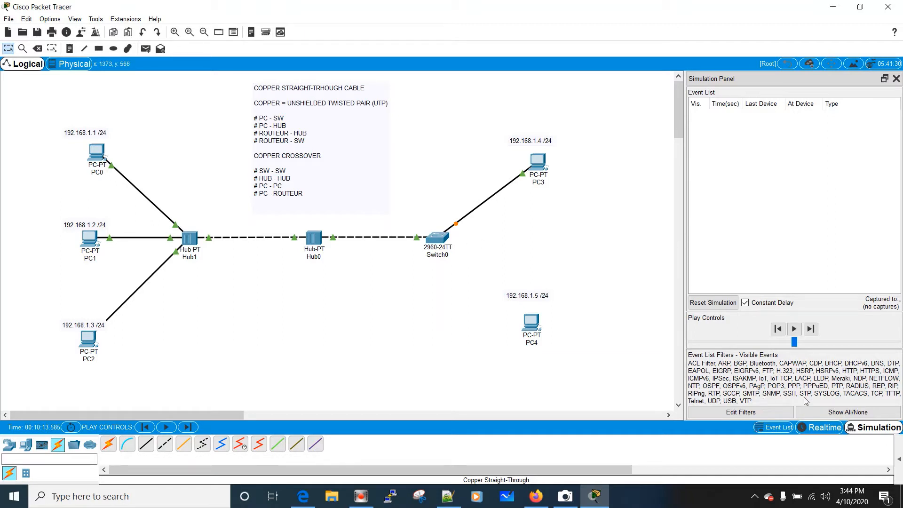
left_click(794, 328)
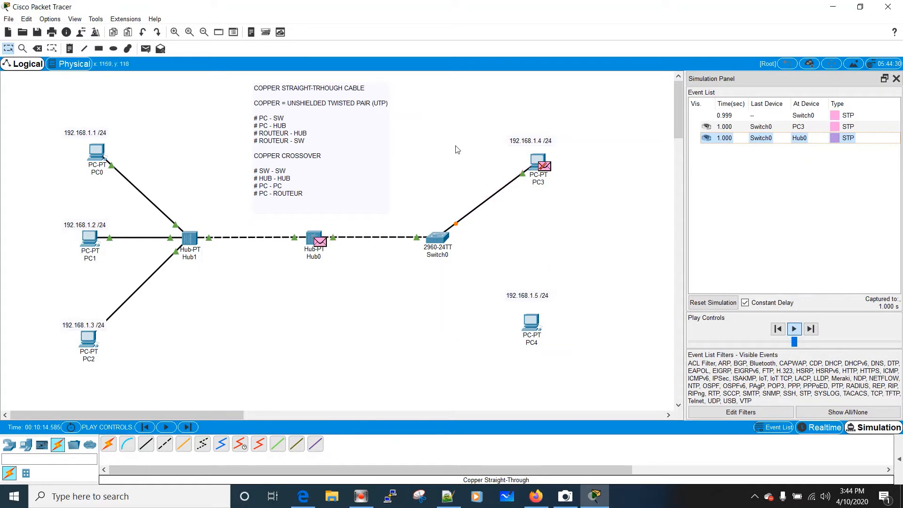
Connect Switch0's FastEthernet0/3 to PC4's FastEthernet0 with a Copper Cross-Over cable and play the simulation.
left_click(172, 446)
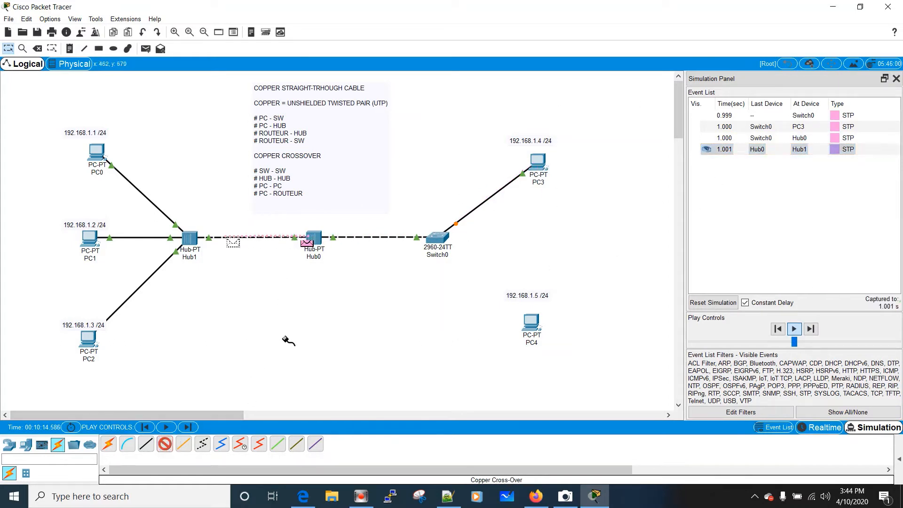
left_click(437, 243)
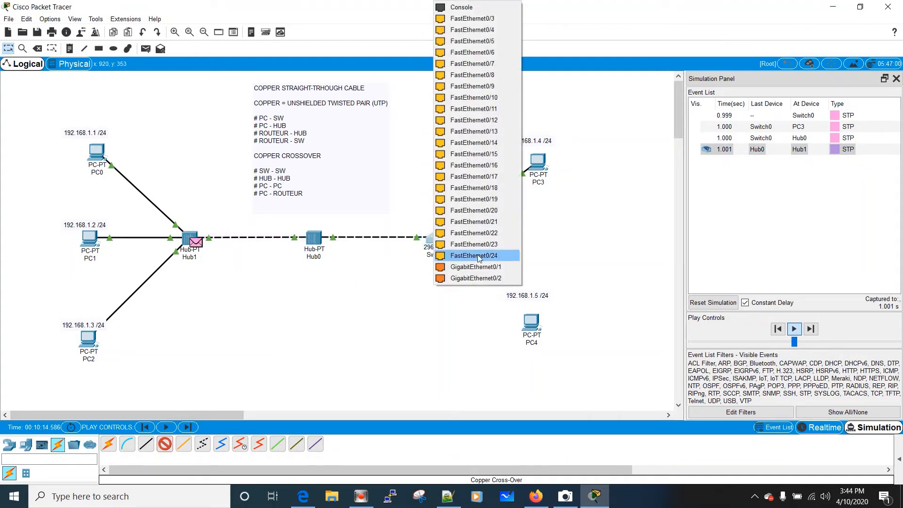
left_click(461, 19)
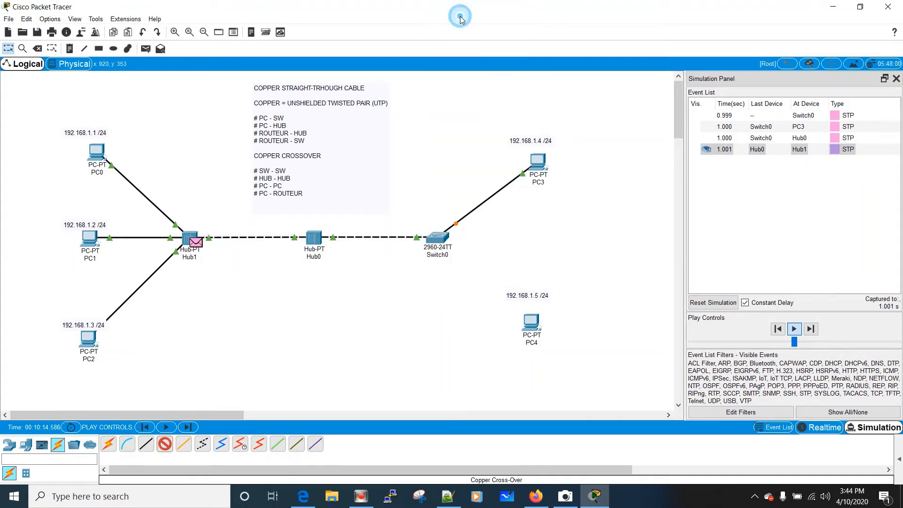
left_click(531, 321)
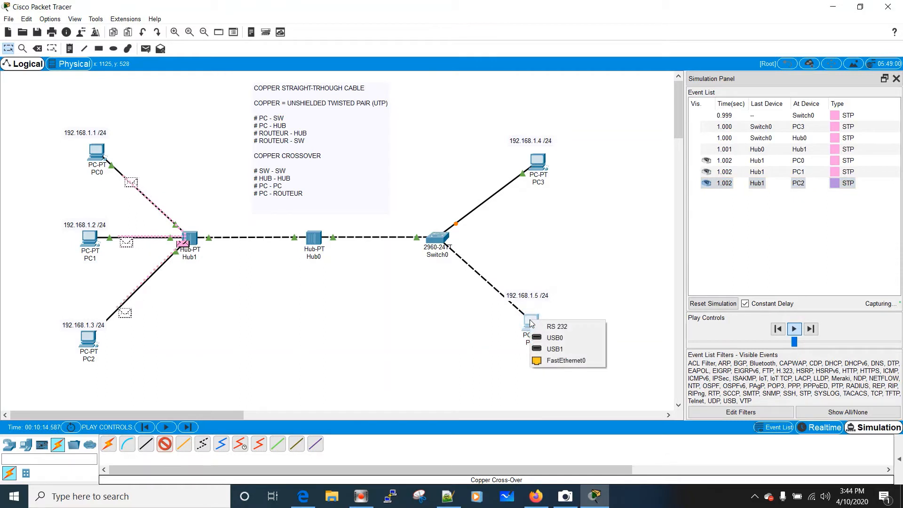
left_click(549, 360)
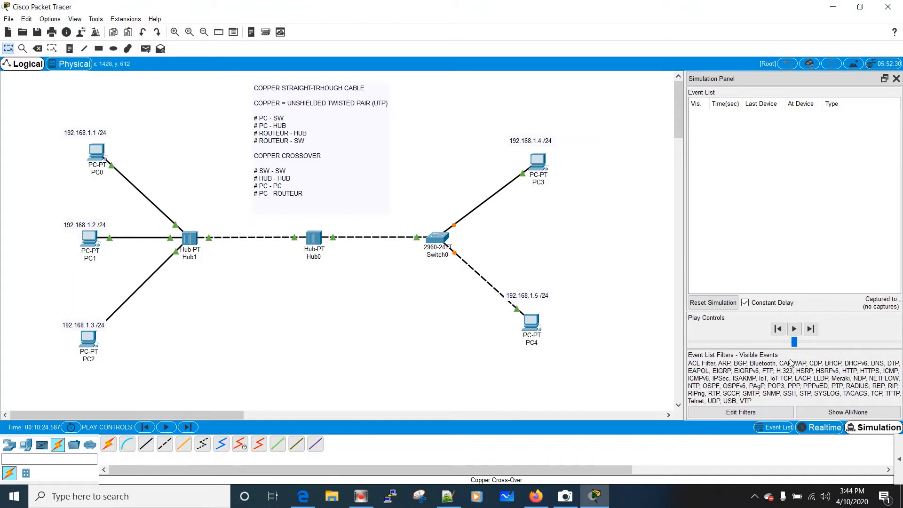
left_click(794, 330)
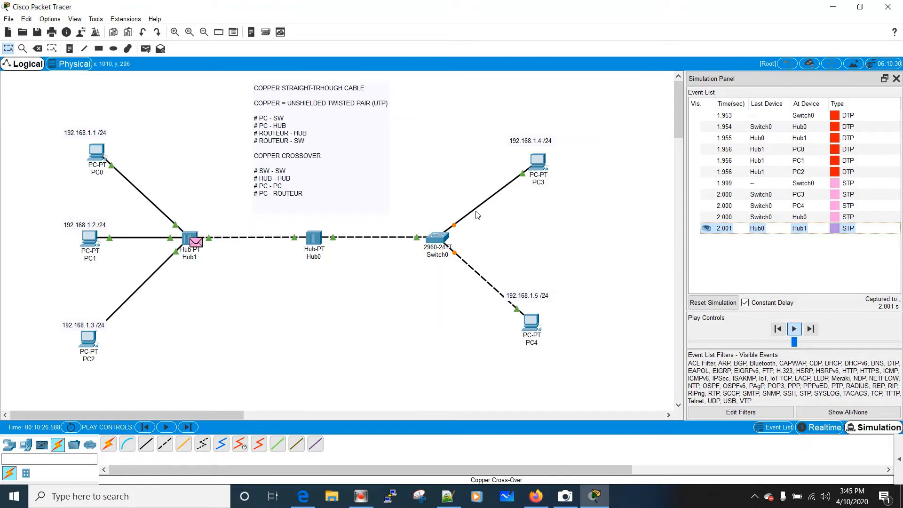
Give PC0's FastEthernet0 interface the static IP address 192.168.1.1 with subnet mask 255.255.255.0.
left_click(97, 152)
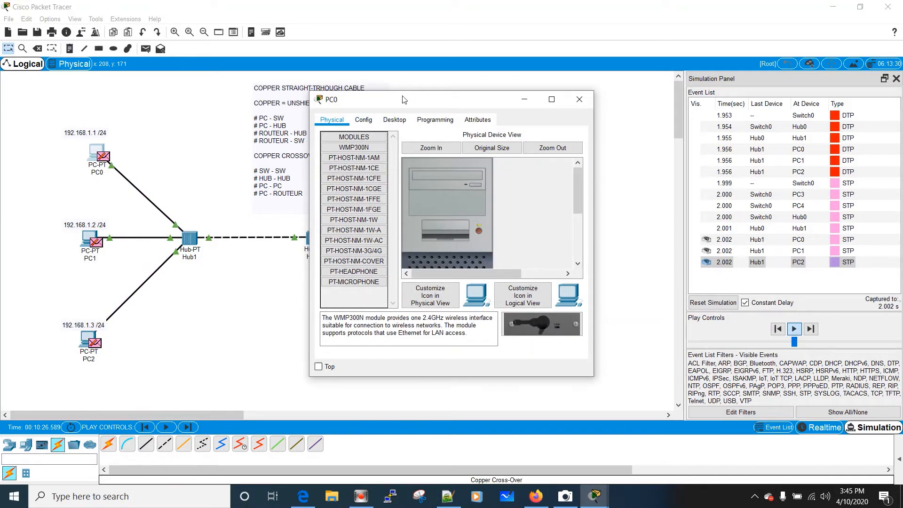
left_click_drag(403, 99, 300, 54)
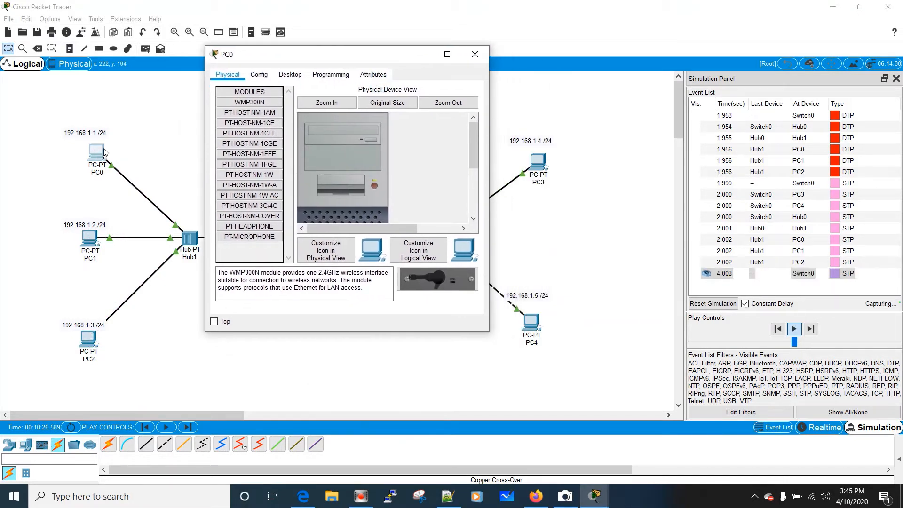
left_click(291, 74)
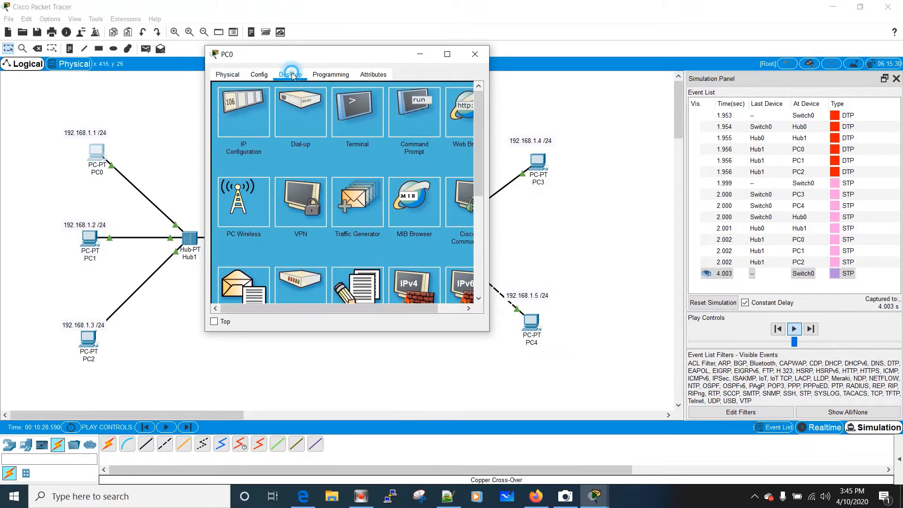
left_click(235, 116)
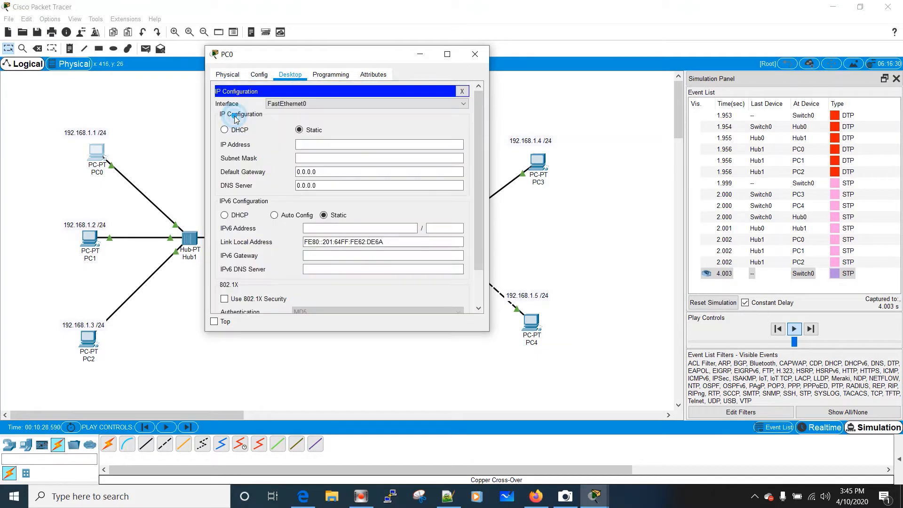
left_click(316, 149)
type("192")
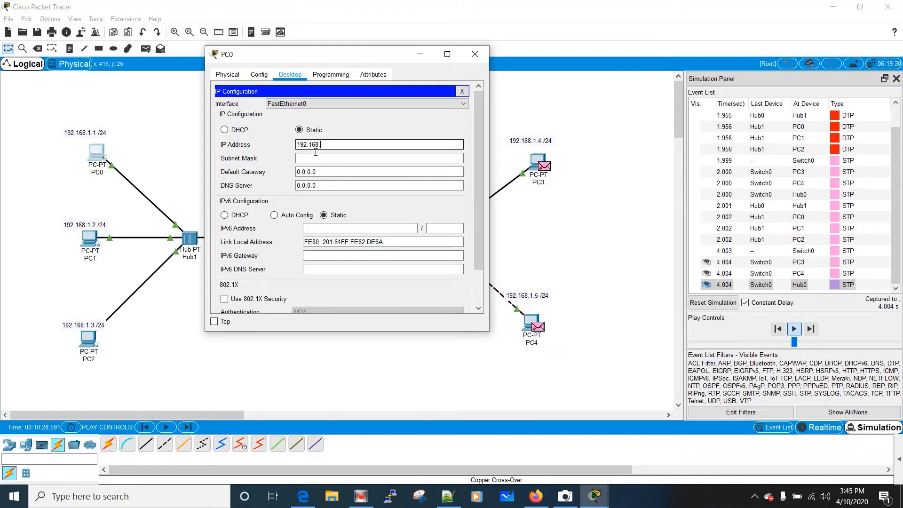
type(".168.1.1")
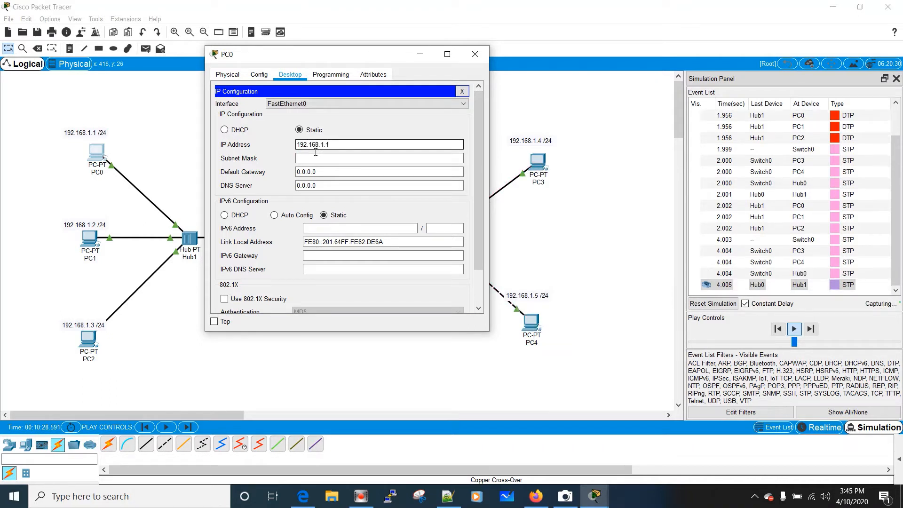
key("Tab")
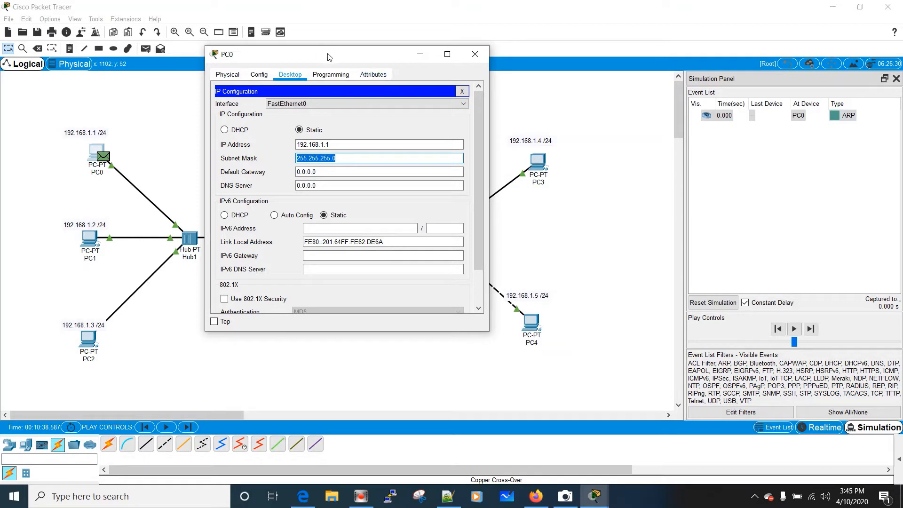
Play PC0's ARP traffic through the network in Simulation mode and hide the simulation panel.
left_click_drag(328, 56, 169, 132)
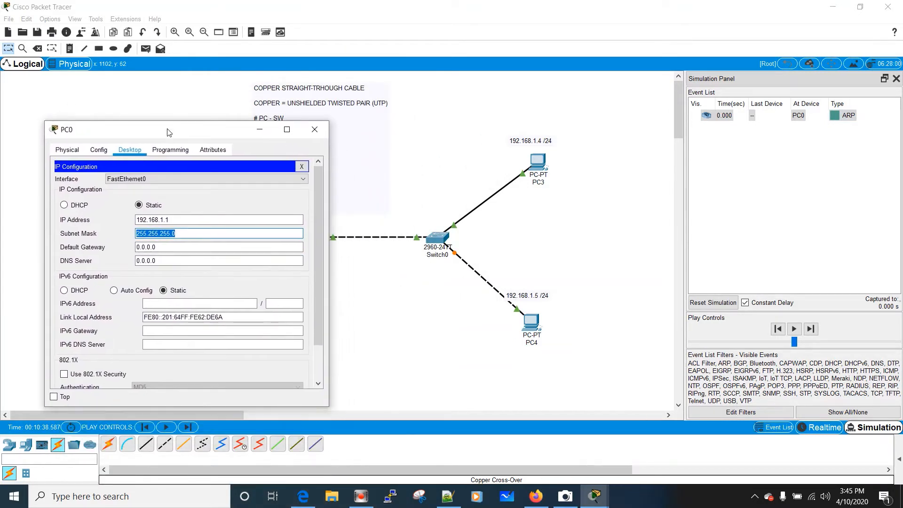
left_click(438, 238)
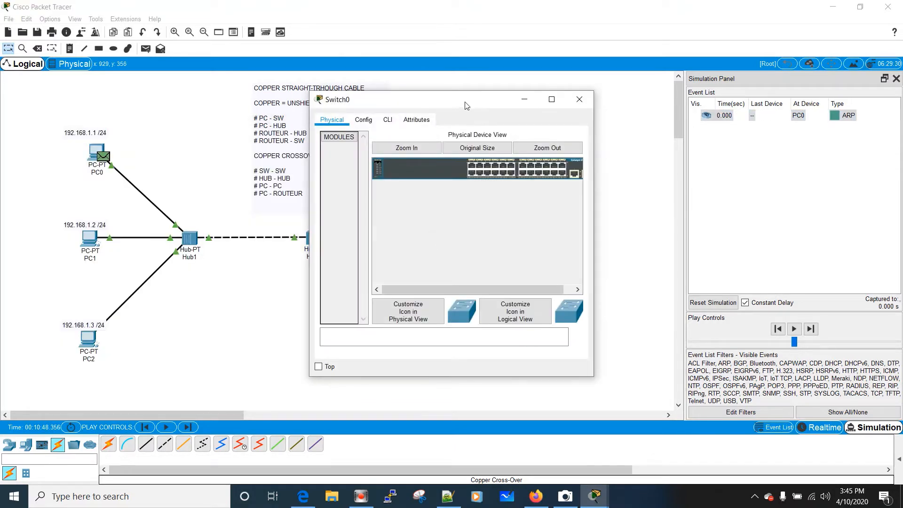
left_click(795, 329)
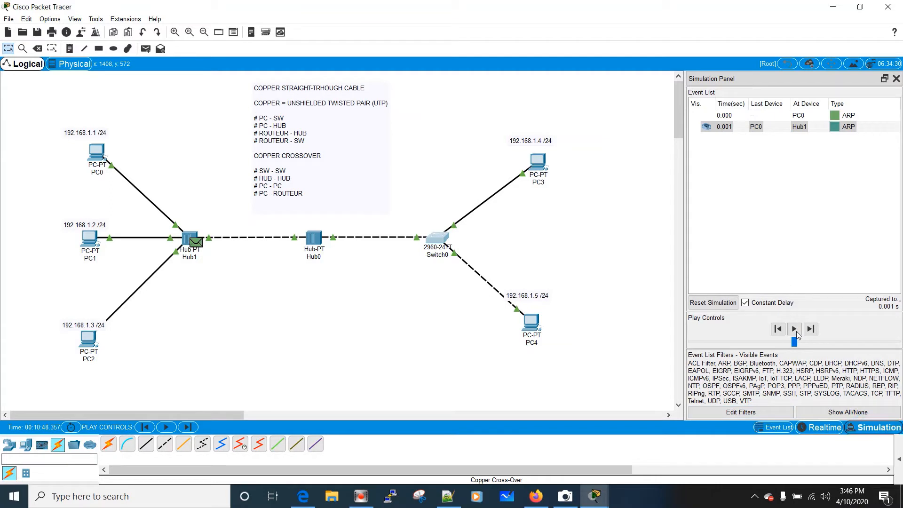
left_click(795, 330)
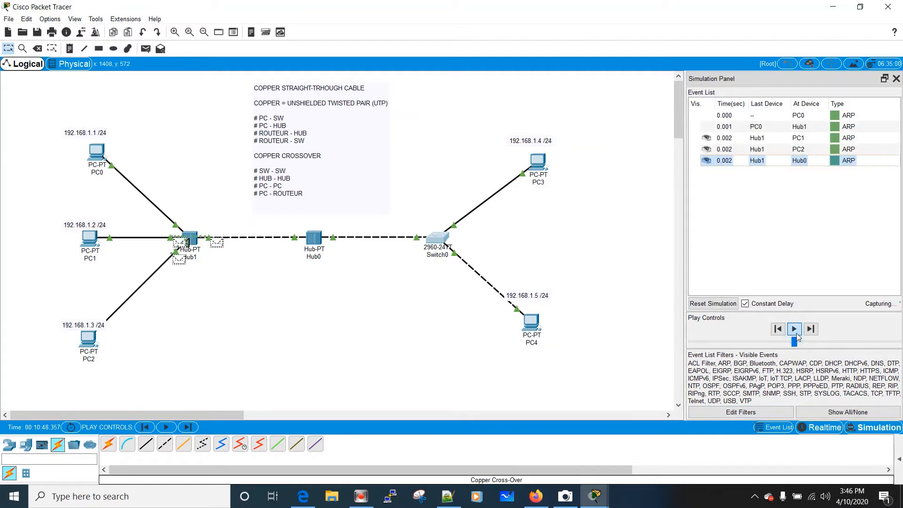
left_click(896, 79)
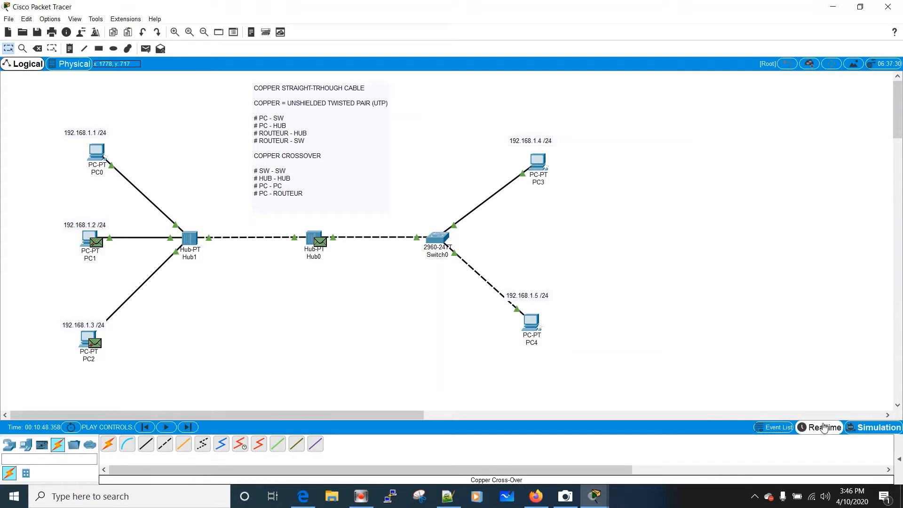
left_click(875, 427)
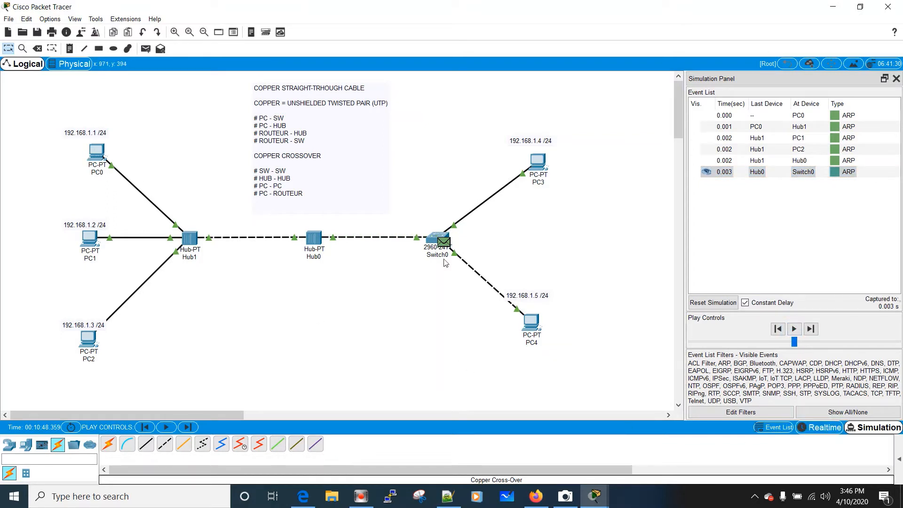
left_click(774, 427)
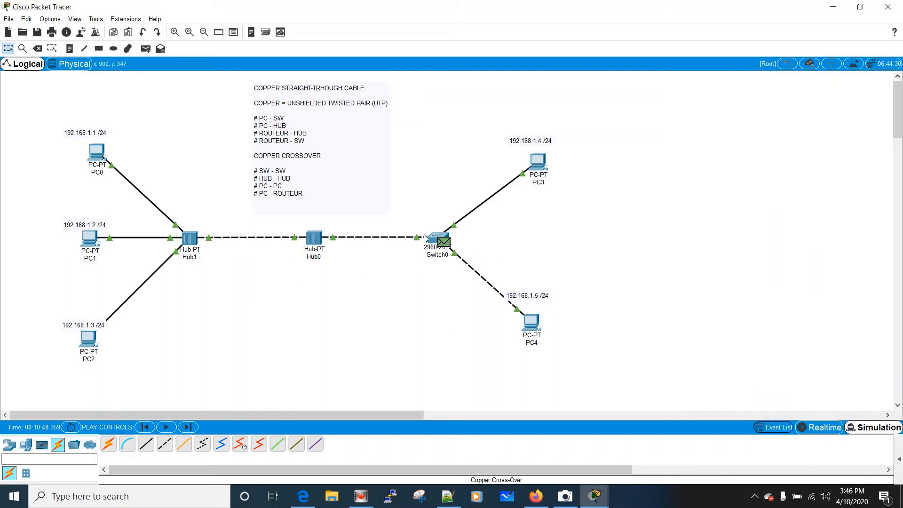
Compare the physical device views of Switch0 and Hub0 side by side and close Hub0's window.
left_click(424, 235)
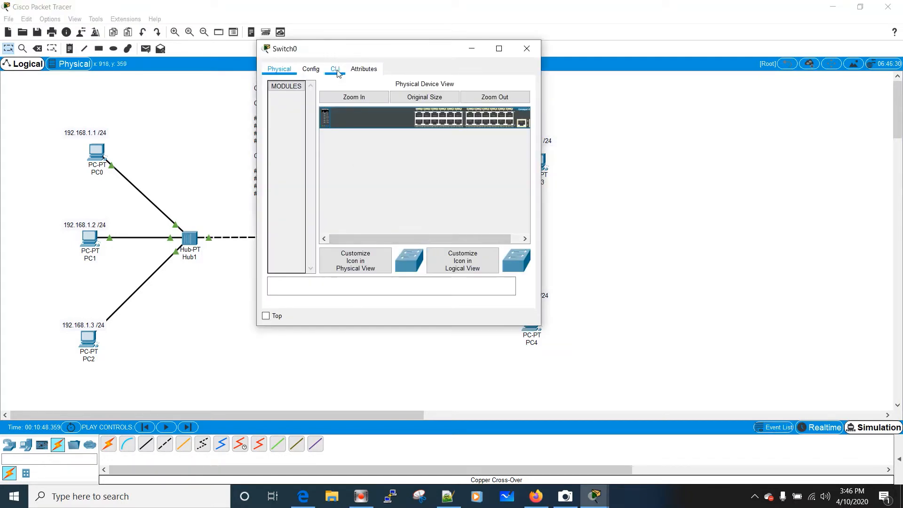
left_click_drag(546, 63, 655, 81)
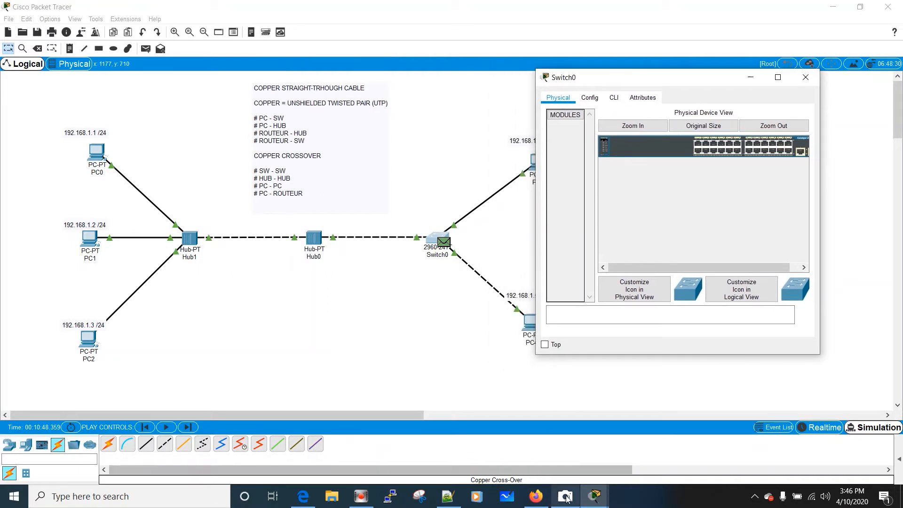
left_click(595, 497)
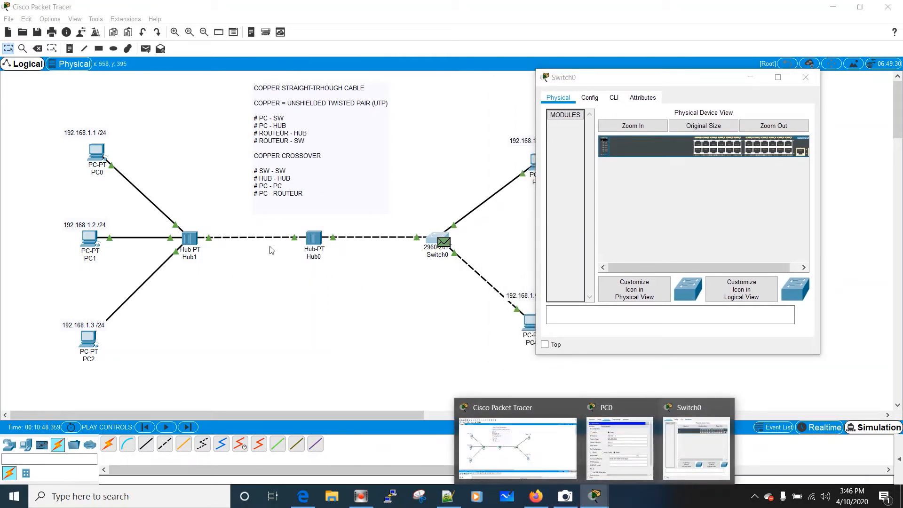
left_click(314, 237)
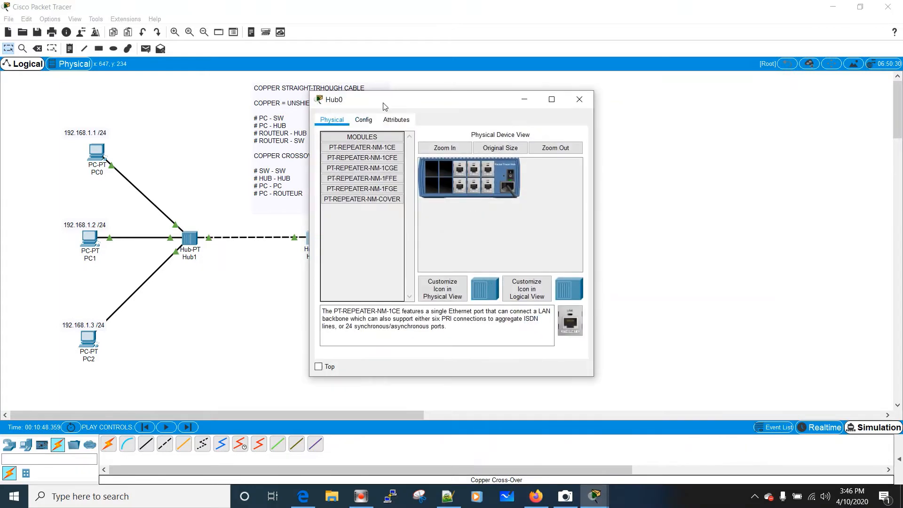
left_click_drag(383, 101, 208, 77)
left_click(597, 496)
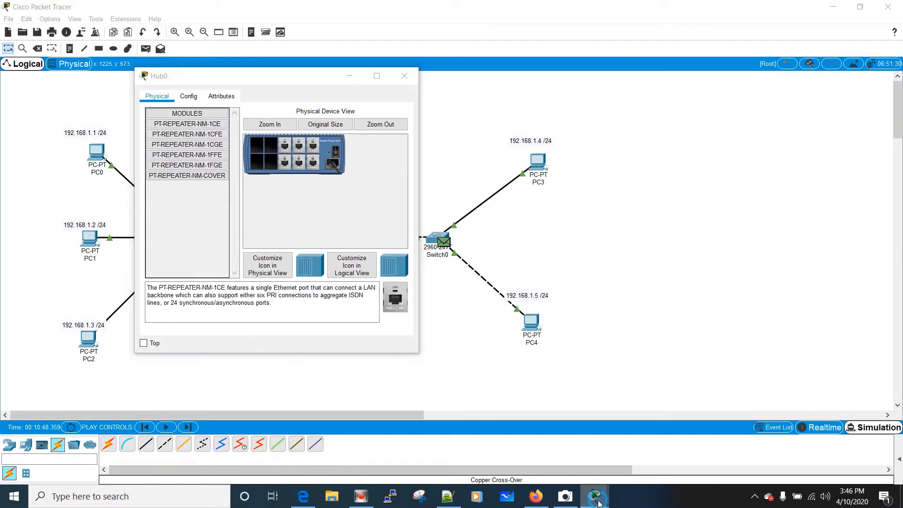
mouse_move(711, 412)
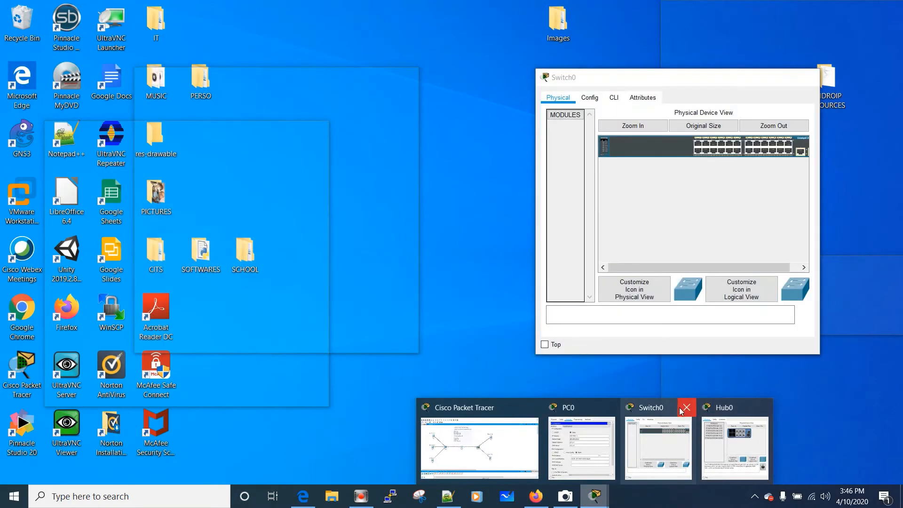
left_click(641, 407)
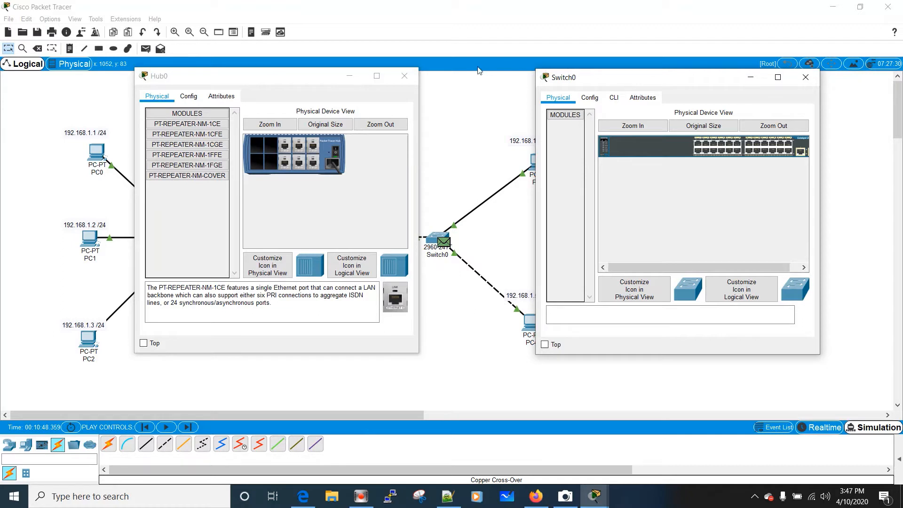
left_click(407, 81)
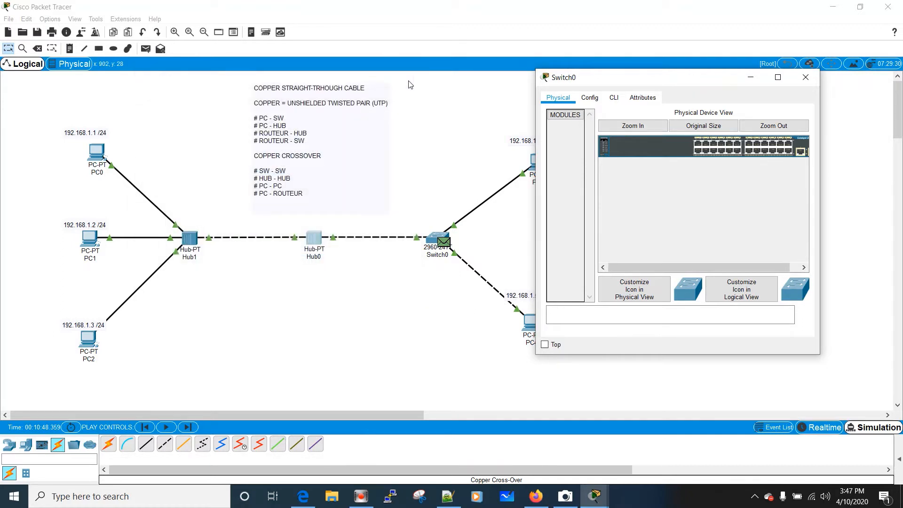
Open Switch0's command line interface and resize its window so that Switch0, PC3 and PC4 stay uncovered.
left_click_drag(609, 81, 361, 106)
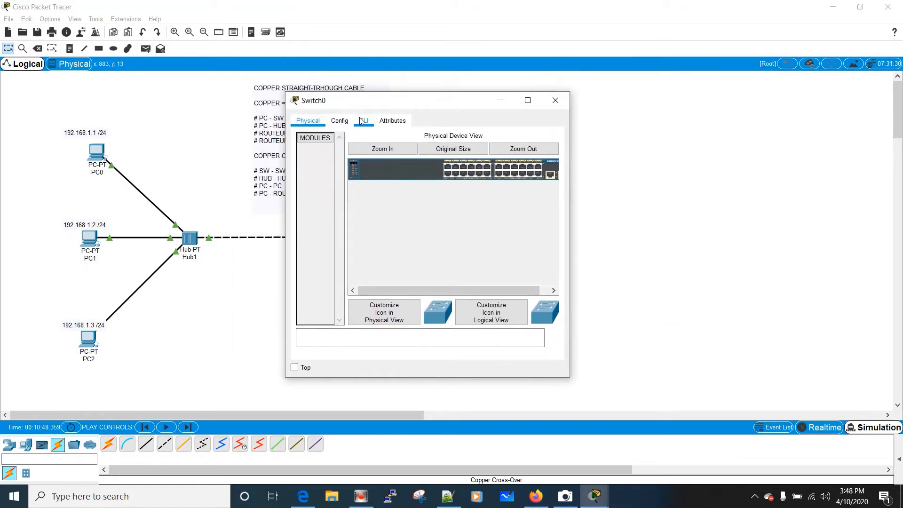
left_click(363, 121)
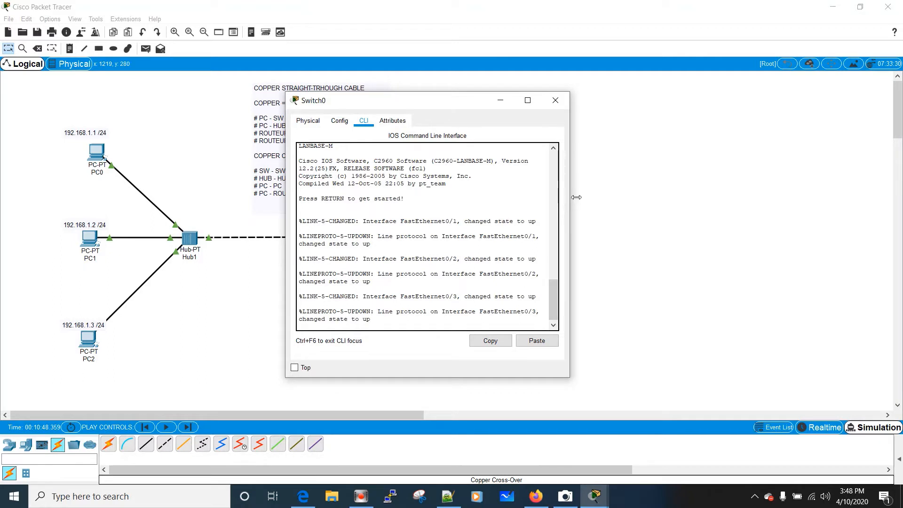
left_click_drag(577, 197, 791, 202)
left_click(661, 303)
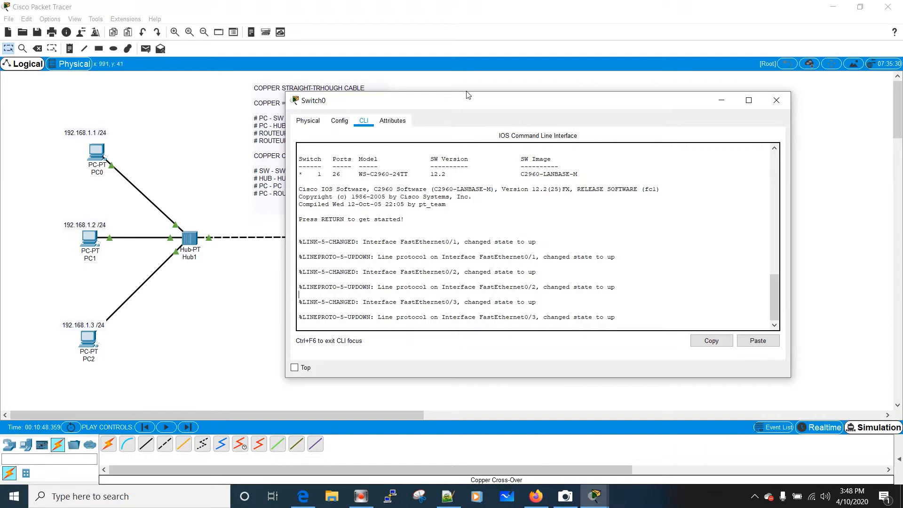
left_click_drag(461, 99, 198, 98)
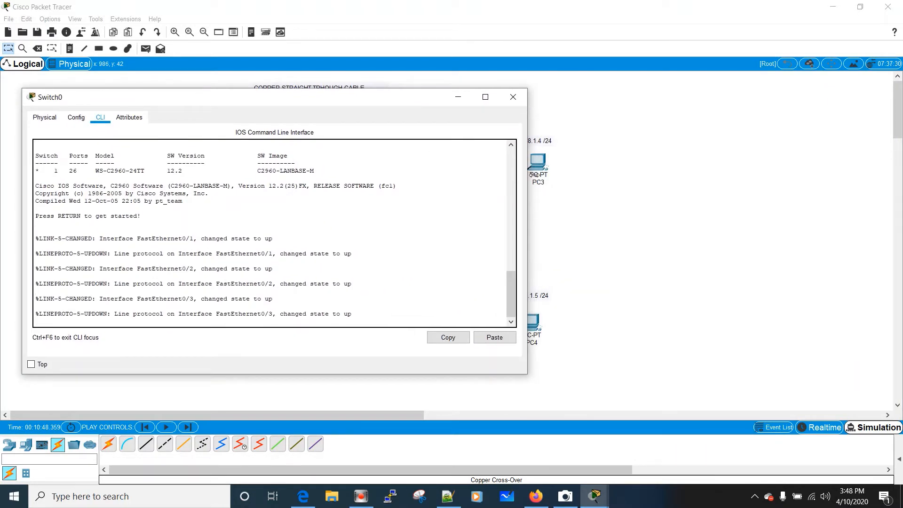
left_click_drag(534, 175, 421, 187)
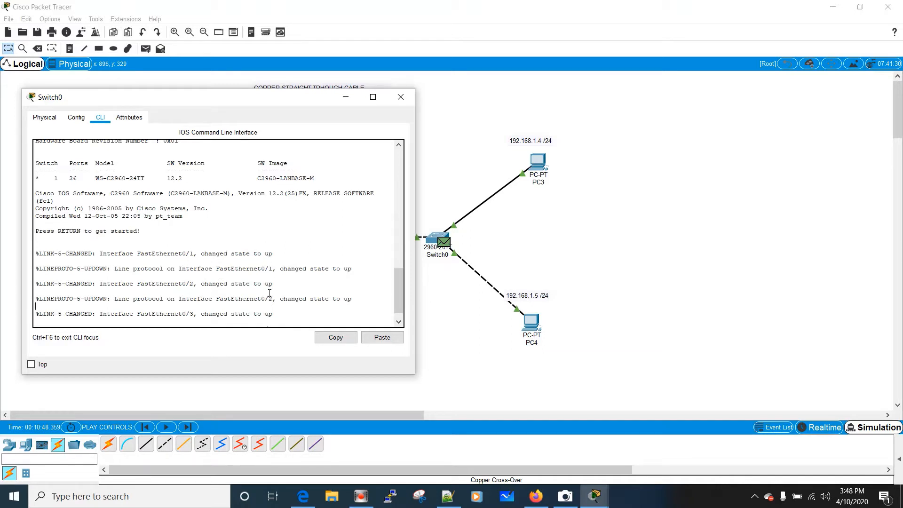
Start Switch0's command line session and highlight the first two Switch> prompts.
left_click(173, 260)
key("Return")
key("Return")
key("Return")
key("Return")
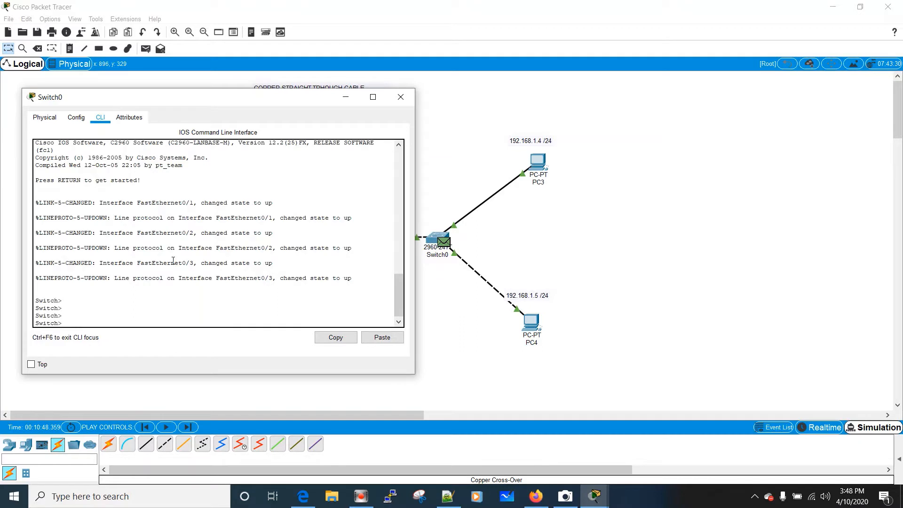
type("E")
left_click_drag(35, 301, 75, 309)
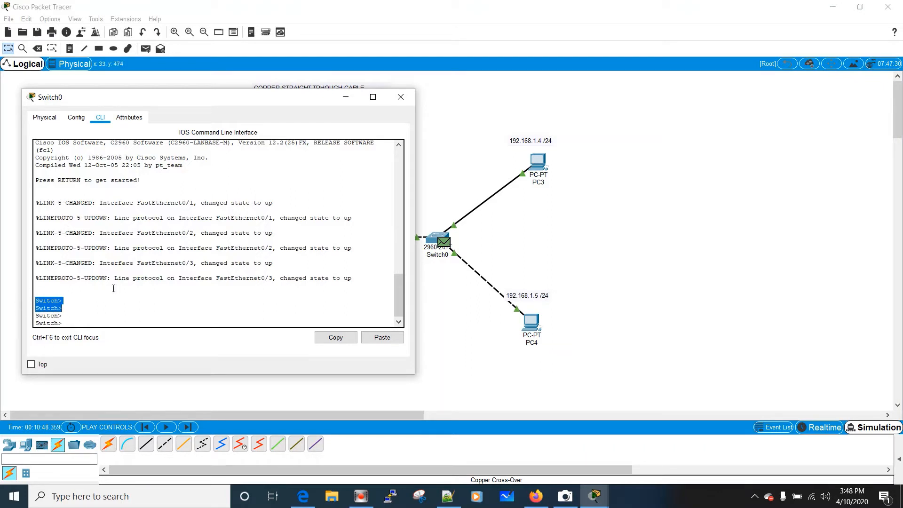
Enter privileged mode on Switch0 with the enable command.
left_click(101, 316)
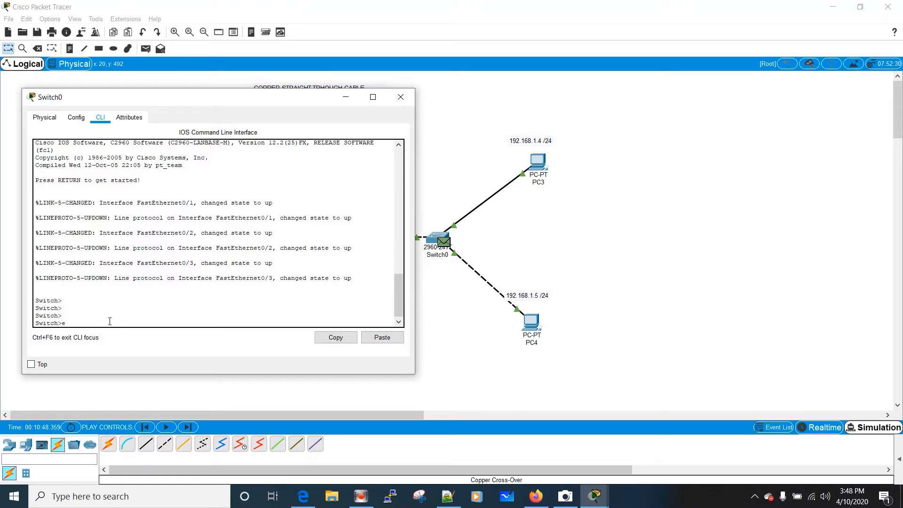
key("BackSpace")
type("p")
key("BackSpace")
key("BackSpace")
type("en")
key("Tab")
key("Return")
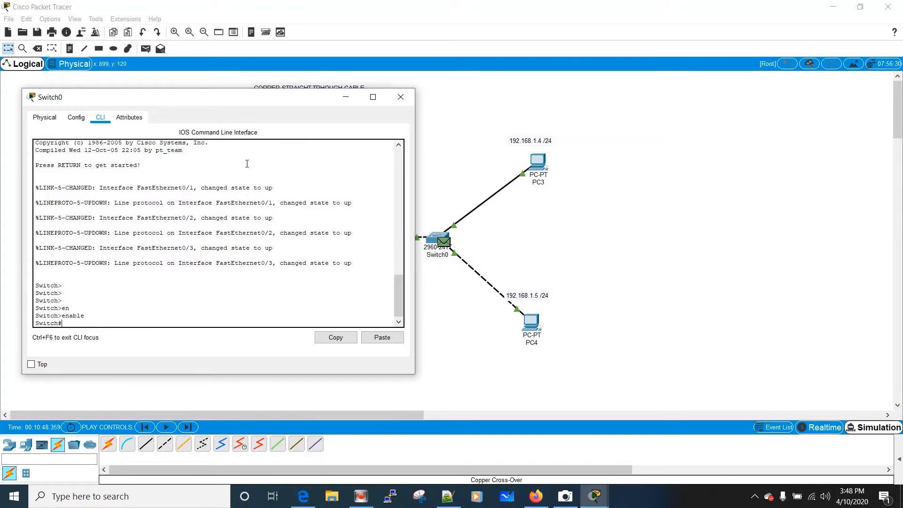
Place a note above PC0 headed "MODES DE CONFIG" with "- USER MODE" as its first entry.
left_click_drag(301, 99, 354, 215)
left_click(71, 49)
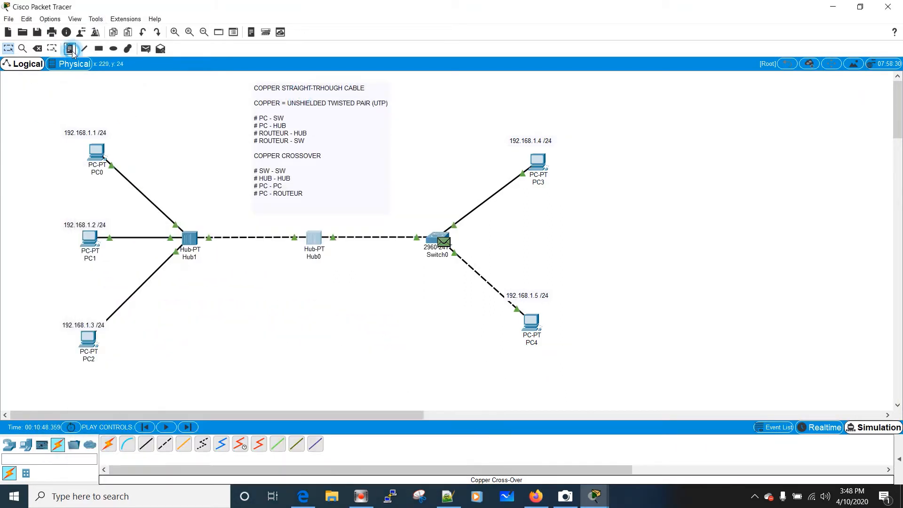
left_click(132, 90)
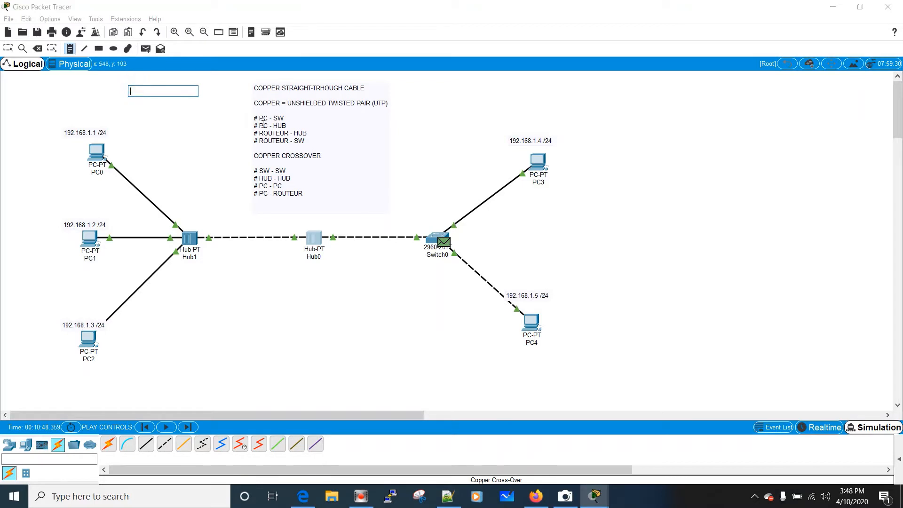
type("MODES DE CONFIG")
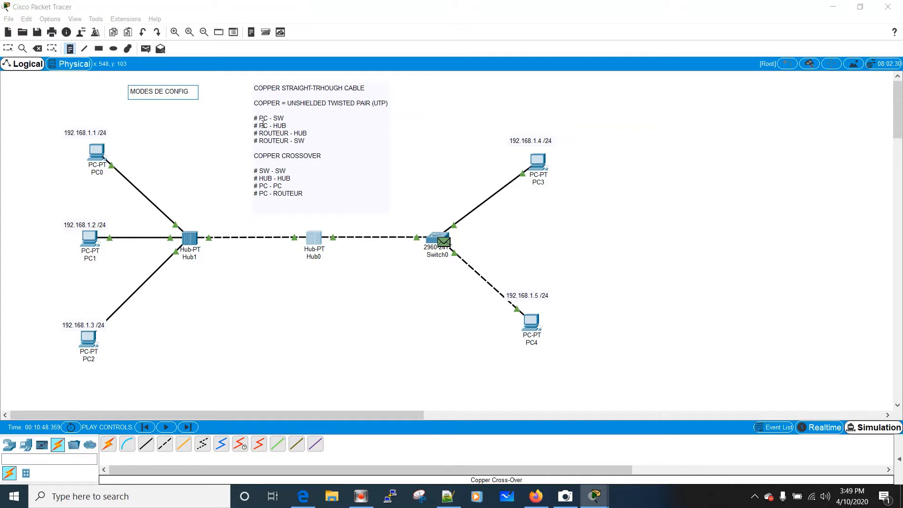
key("Return")
key("Return")
type("- USER MODE")
key("Return")
Add the entries "- PRIVILIGED MODE" and "- GLOBAL CONFIG" to the configuration modes note.
type("- PRO")
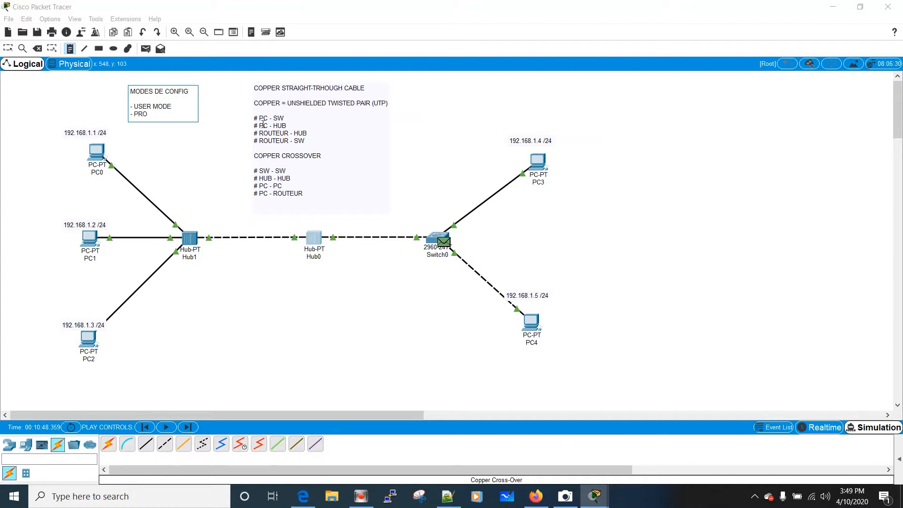
key("BackSpace")
type("IVILIGED MODE")
key("Return")
type("- CG")
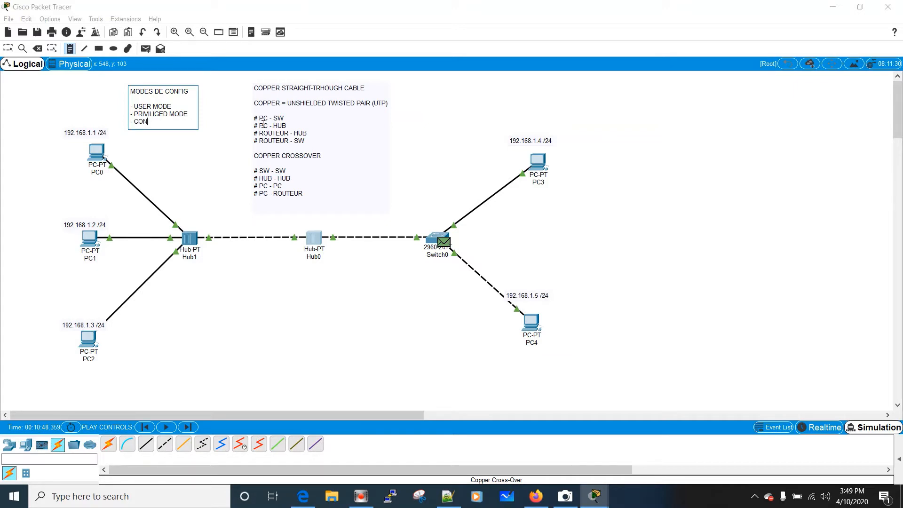
key("BackSpace")
type("LOBAL CONFIG")
key("Return")
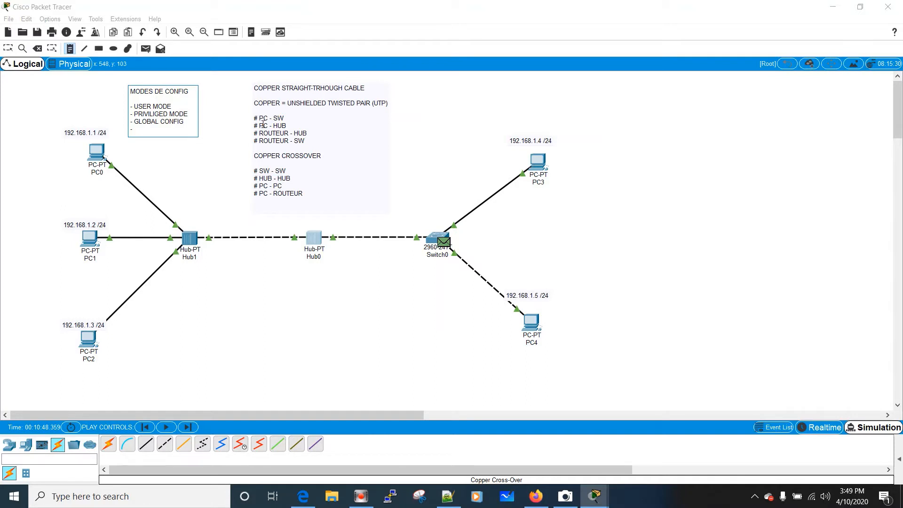
Finish the configuration modes note with the entries "- INTERFACE CONFIG" and "- VLAN MODE".
type("- INTEERFACE CN")
key("BackSpace")
type("ONFIG")
key("Return")
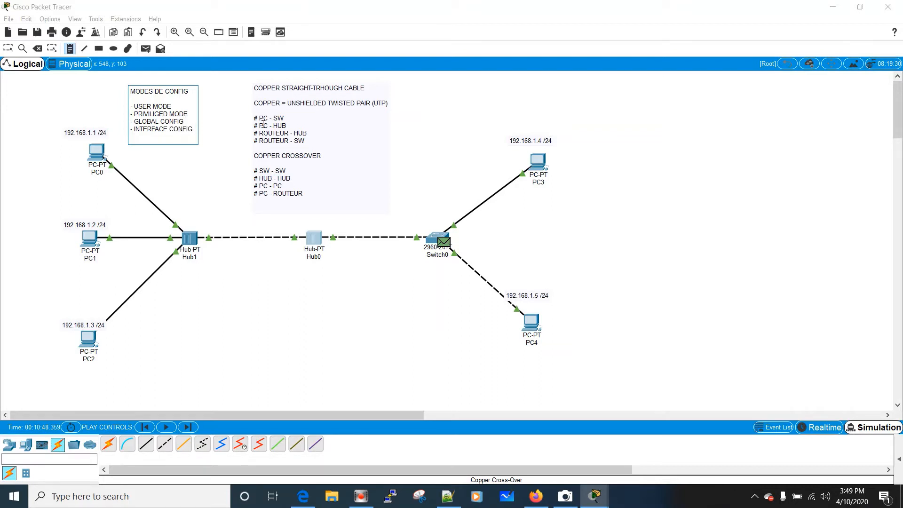
type("- VLAN MP")
key("BackSpace")
type("ODE")
Bring back Switch0's command line below the modes note, output several empty Switch# prompts and highlight one of them.
mouse_move(594, 497)
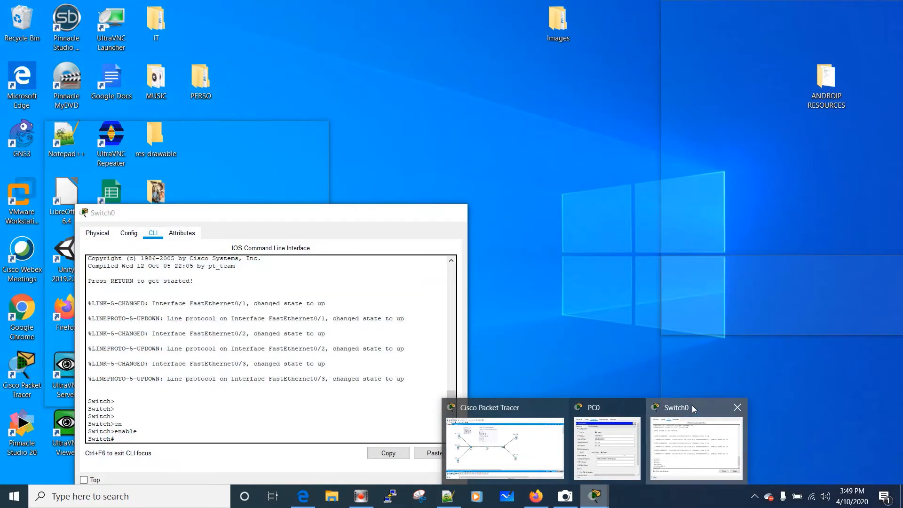
left_click(693, 405)
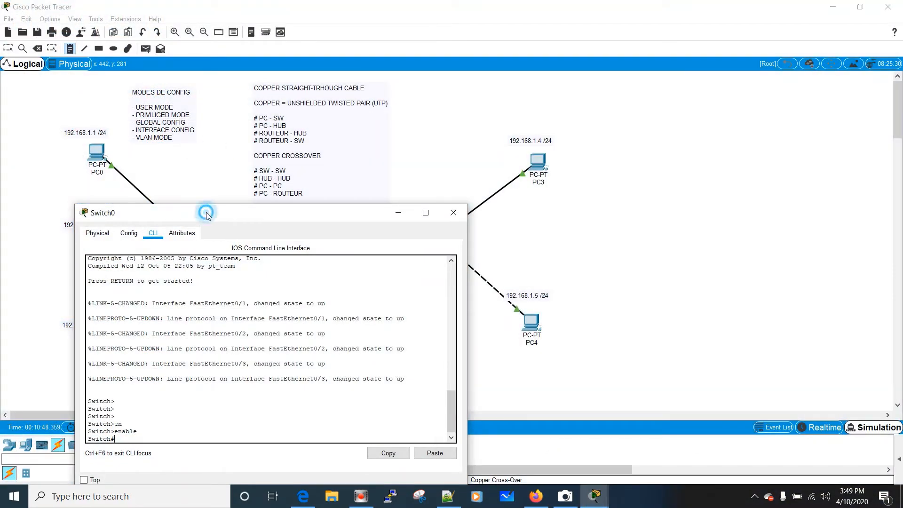
left_click_drag(206, 214, 184, 156)
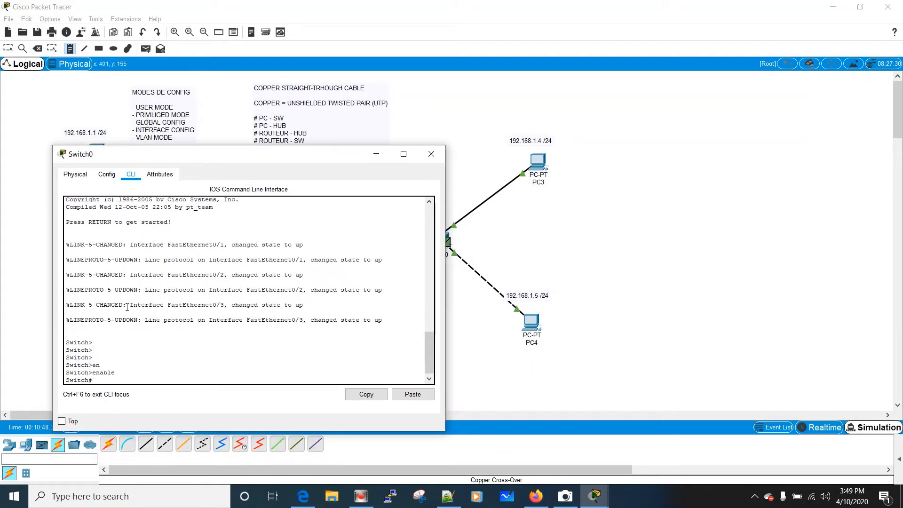
key("Return")
key("Return")
key("Return")
key("Return")
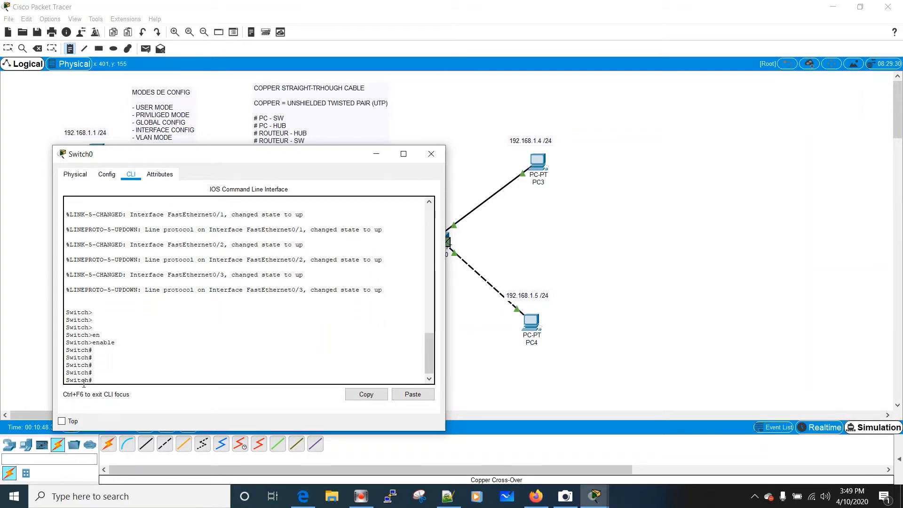
left_click_drag(99, 365, 100, 376)
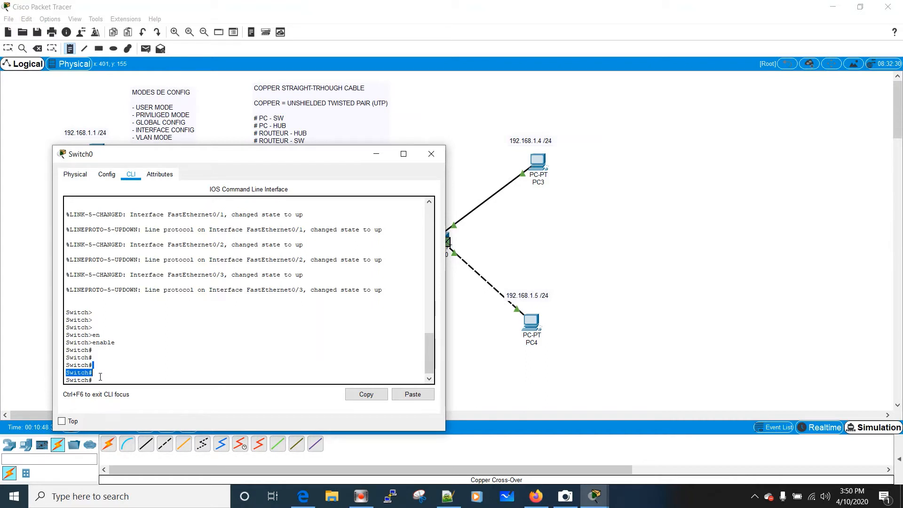
Display Switch0's MAC address table with show mac address-table.
left_click(130, 374)
type("sh")
key("Tab")
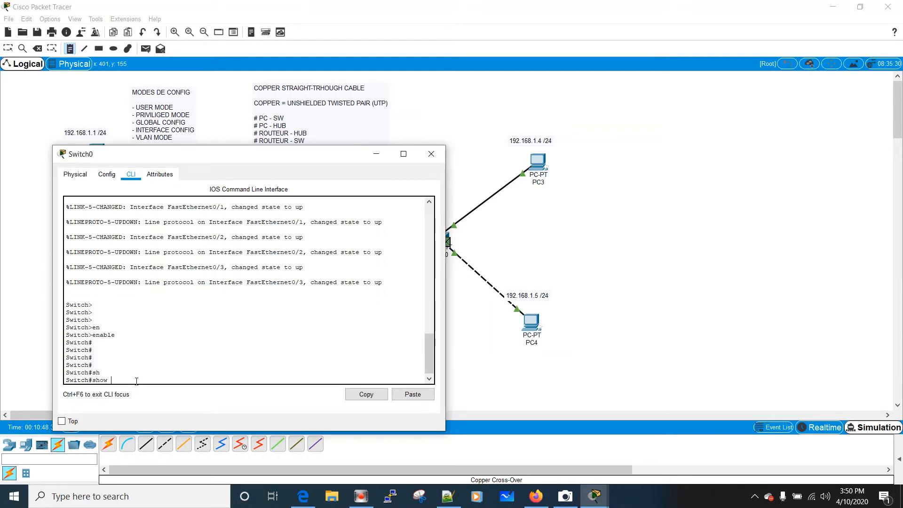
type("mac add")
key("Tab")
key("Return")
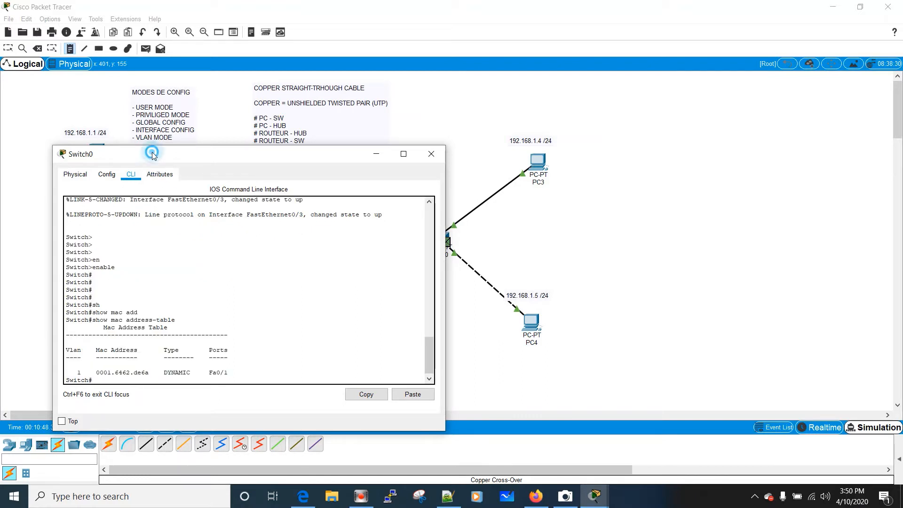
Switch to PC0's window, clear its IP address and close the IP Configuration.
left_click_drag(151, 155, 252, 163)
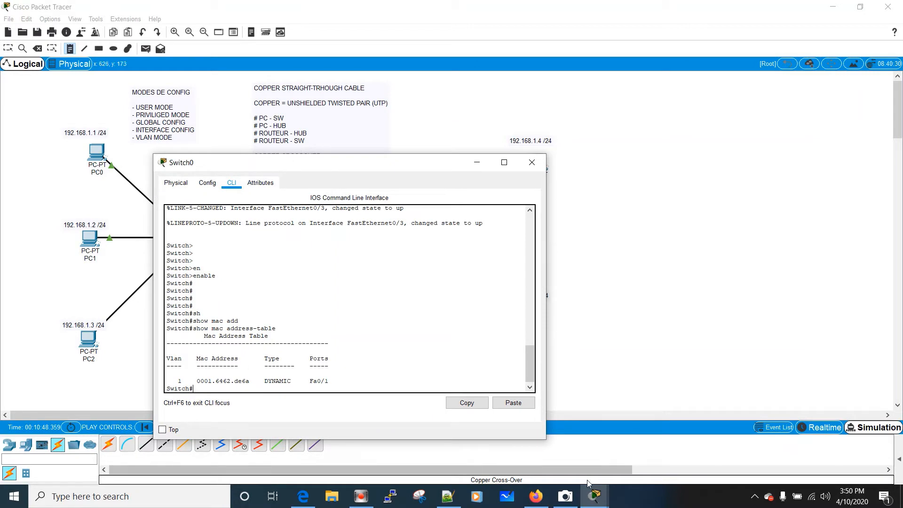
mouse_move(583, 506)
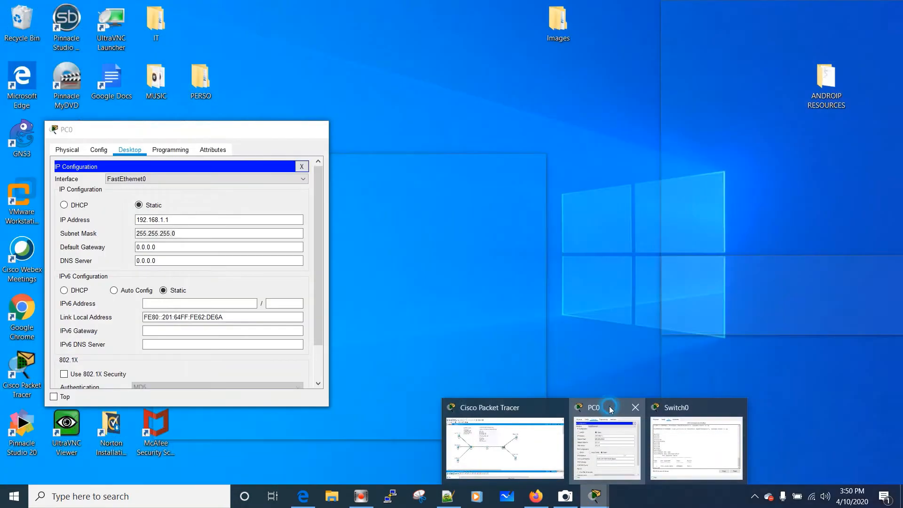
left_click(608, 406)
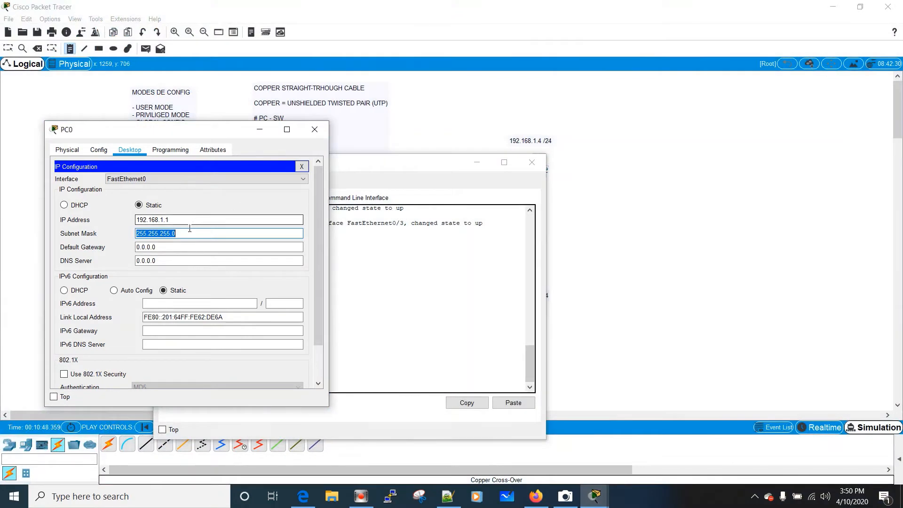
left_click(185, 222)
key("BackSpace")
key("BackSpace")
key("BackSpace")
key("BackSpace")
key("BackSpace")
key("BackSpace")
key("BackSpace")
key("BackSpace")
key("BackSpace")
key("BackSpace")
key("BackSpace")
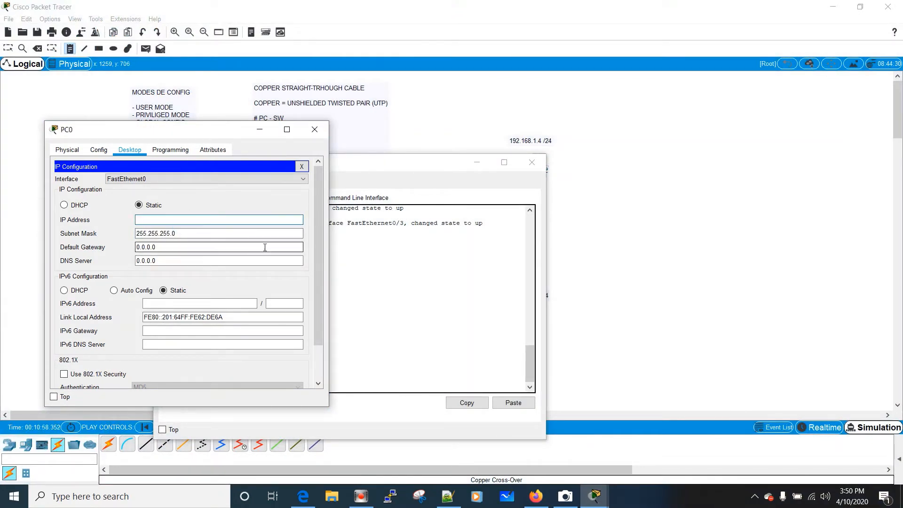
key("Tab")
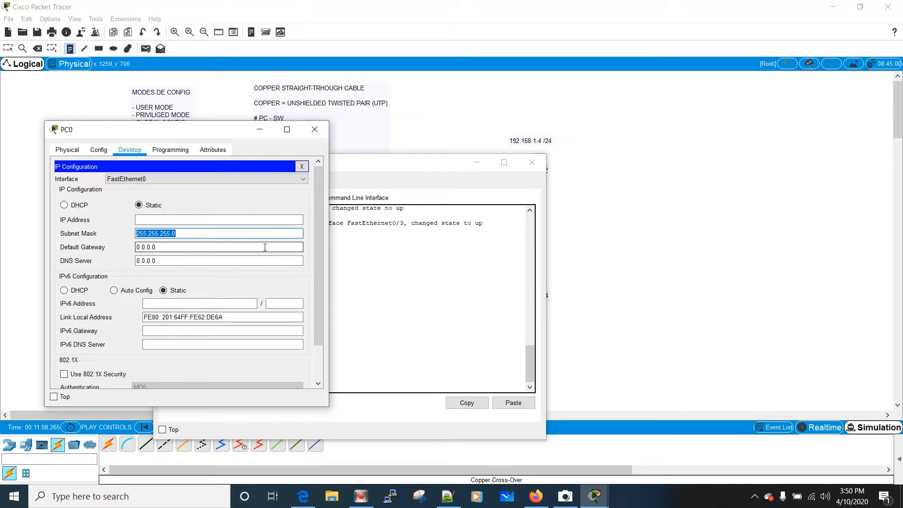
left_click(303, 167)
Rerun show mac address-table on Switch0 to check the table again after clearing PC0's address.
left_click(397, 334)
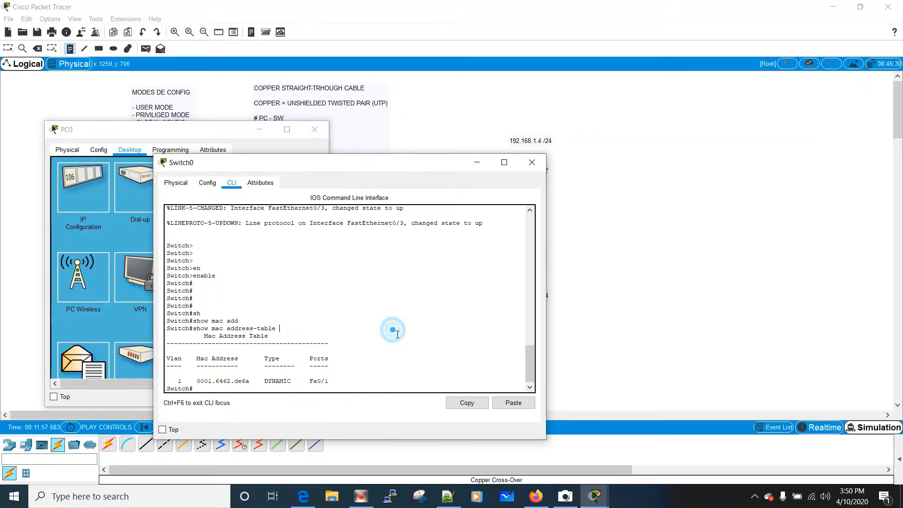
key("Return")
key("Return")
key("Return")
key("Return")
key("Up")
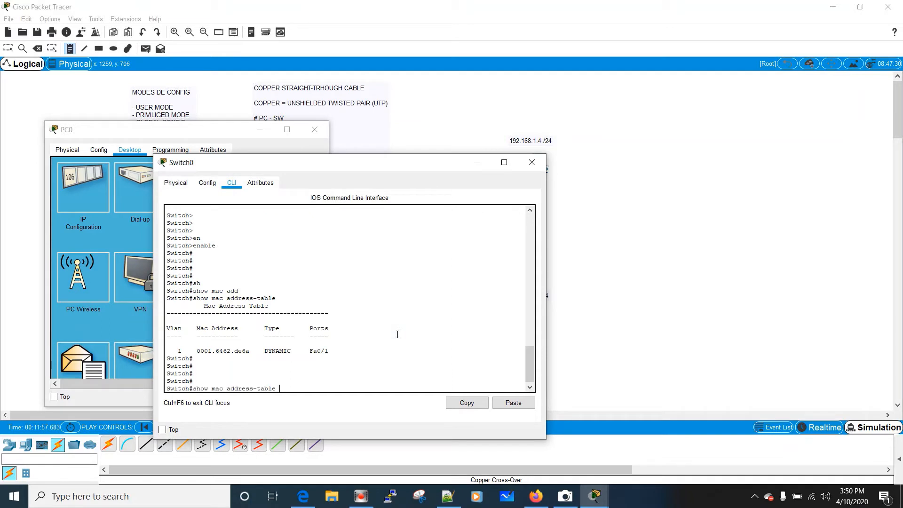
key("Return")
key("Return")
key("Return")
key("Return")
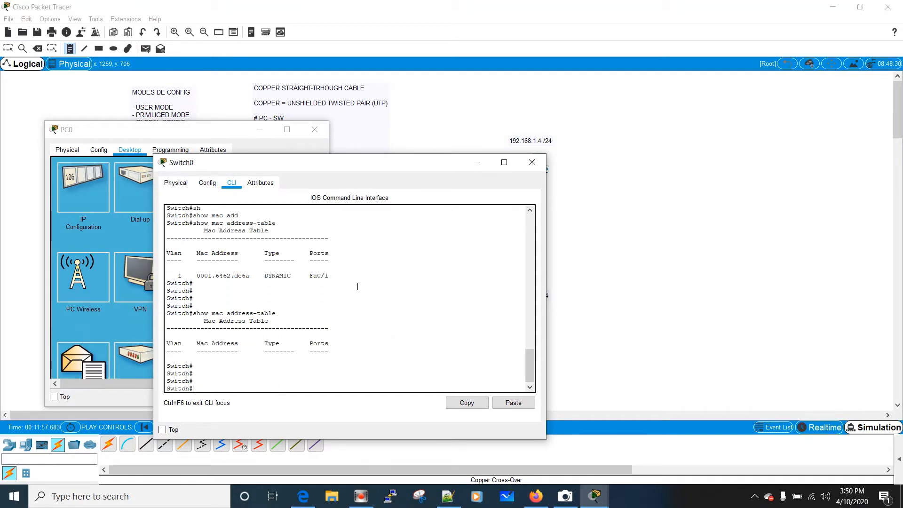
left_click_drag(312, 165, 321, 84)
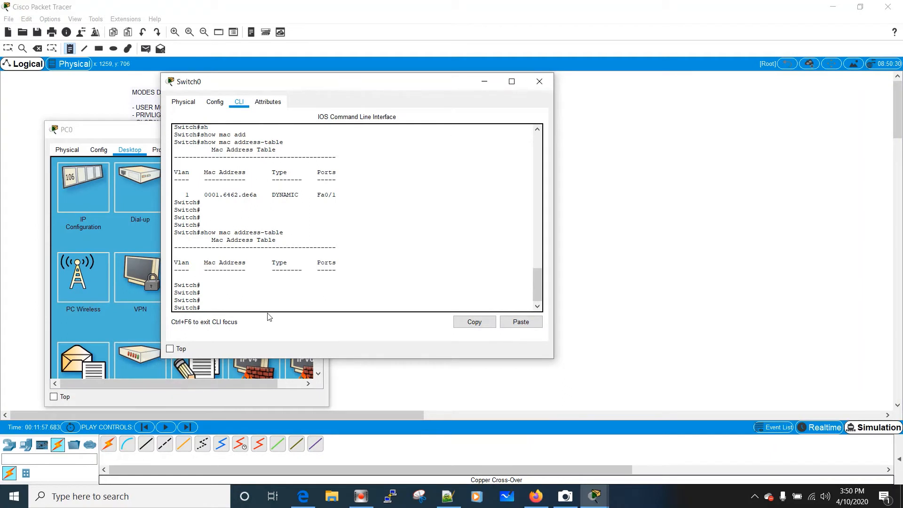
left_click(228, 294)
Place a note beside the cable notes headed "OSI" with the entry "LAYER 7 :APPLICATION".
left_click_drag(280, 84, 586, 202)
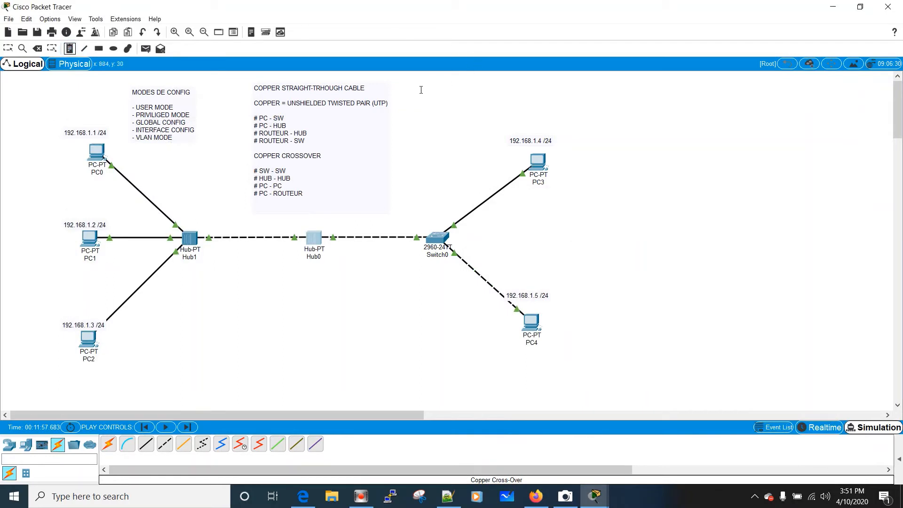
left_click(406, 86)
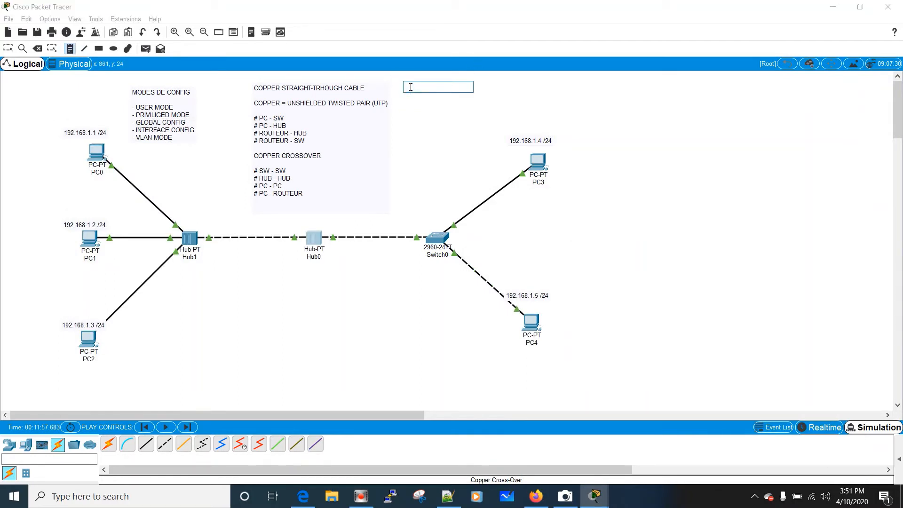
type("OSI")
key("Return")
key("Return")
type("LAYER")
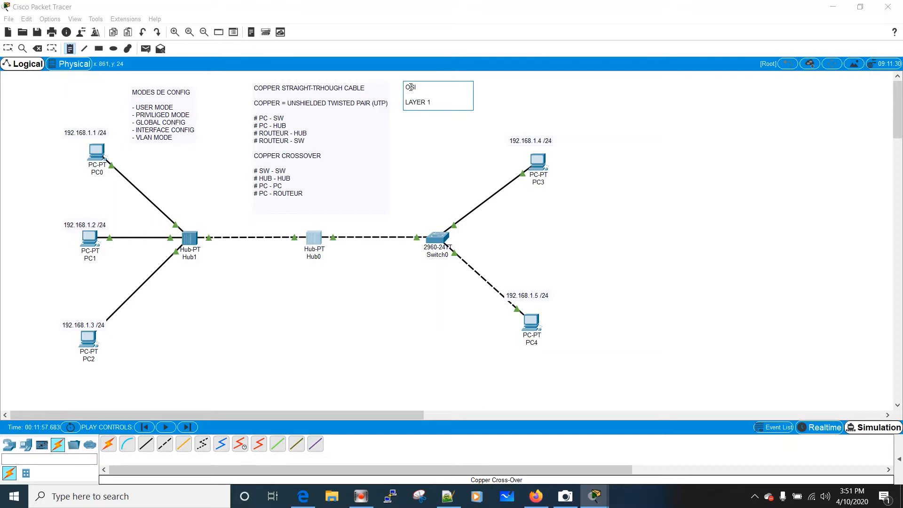
type(" 7")
type(" :APPLICATIO")
type("N")
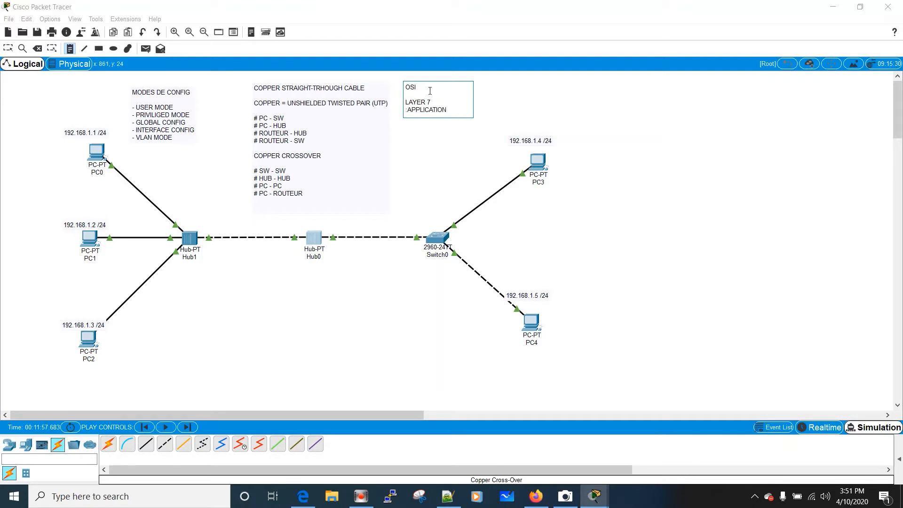
Add the lines "LAYER 6 : PRESENTATION" and "LAYER 5 : TRANSPORT" to the OSI note.
key("Return")
type("LAYER 6 : PRESENTAT")
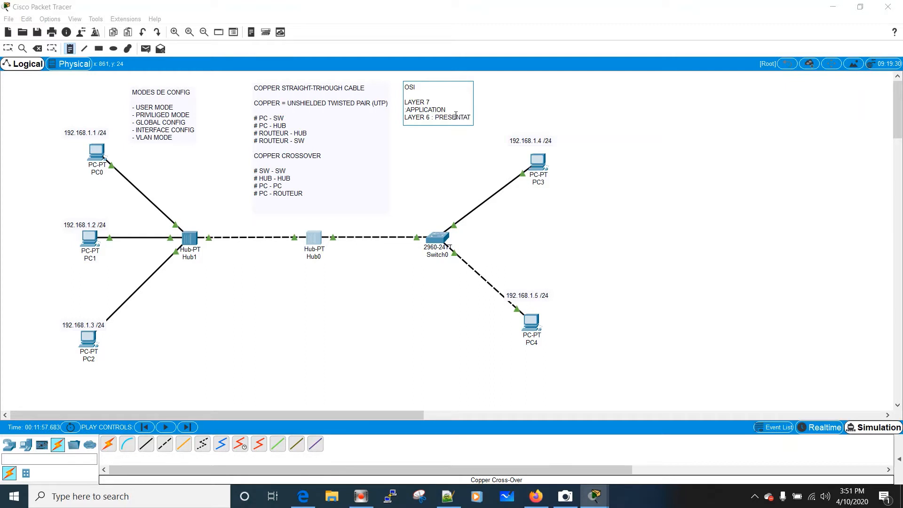
type("ION")
key("Return")
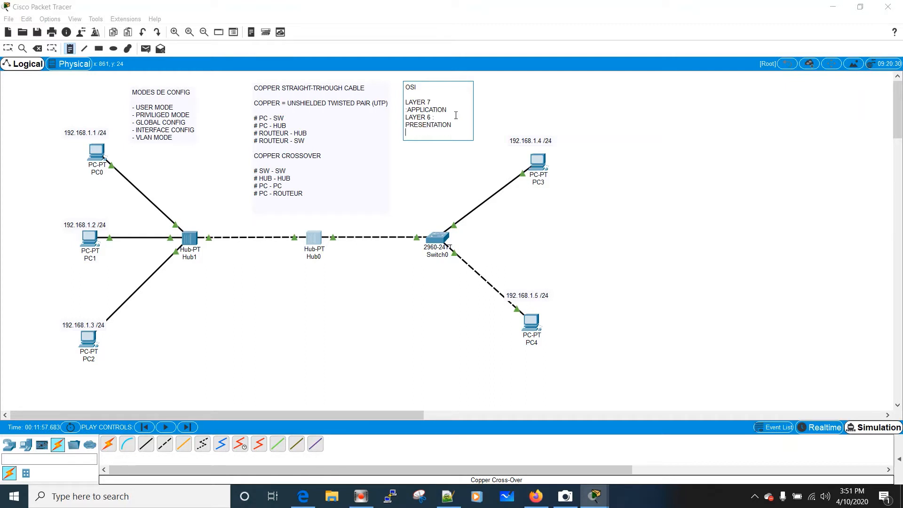
type("LAYER 5 : TRANSPORT")
key("Return")
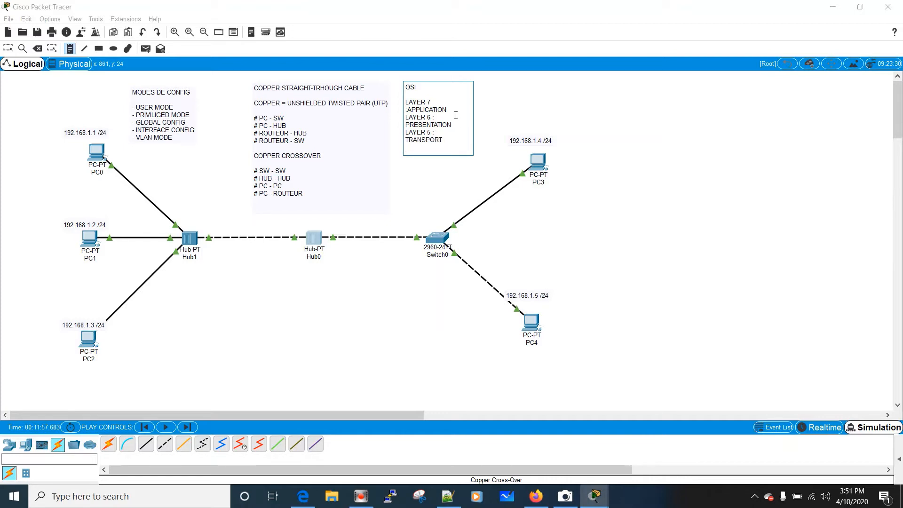
Add "LAYER 4 : NETWORK" to the OSI note and begin another line with "LAYER 4 :".
type("LAYER 4 : NETWORK")
key("Return")
type("LATER")
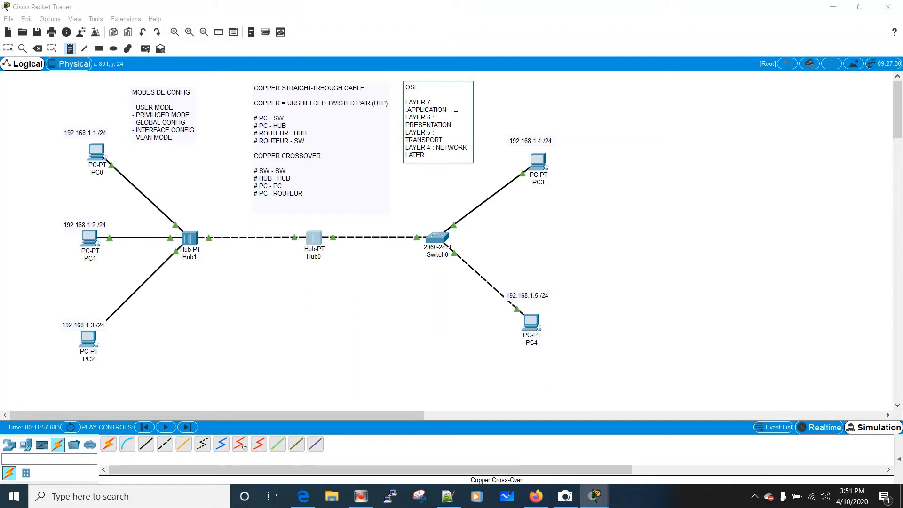
key("BackSpace")
key("BackSpace")
type("YER 4 :")
Change the layer 5 name in the OSI note to SESSION.
key("BackSpace")
key("BackSpace")
key("BackSpace")
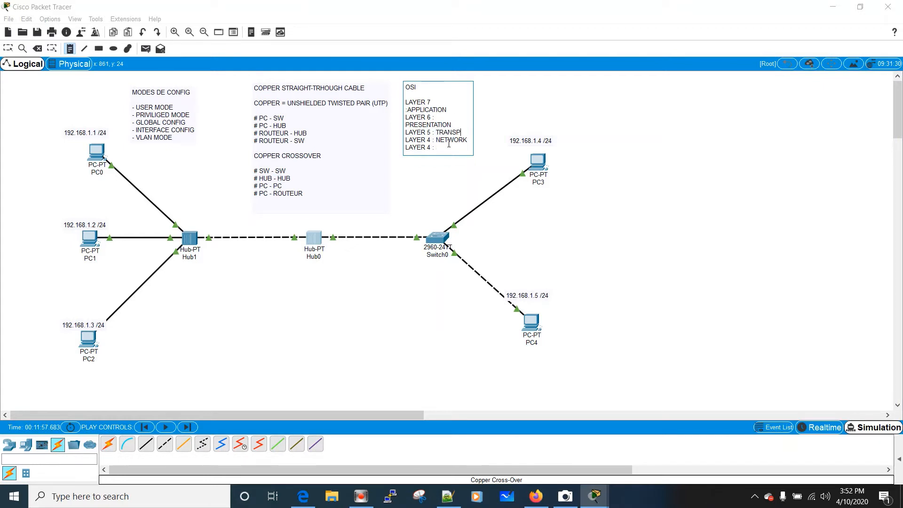
key("BackSpace")
key("BackSpace")
key("BackSpace")
key("BackSpace")
key("BackSpace")
key("BackSpace")
type("SESSION")
Replace NETWORK with TRANSPORT as the layer 4 name in the OSI note.
key("BackSpace")
key("BackSpace")
key("BackSpace")
key("BackSpace")
key("BackSpace")
key("BackSpace")
type("TRANSPORT")
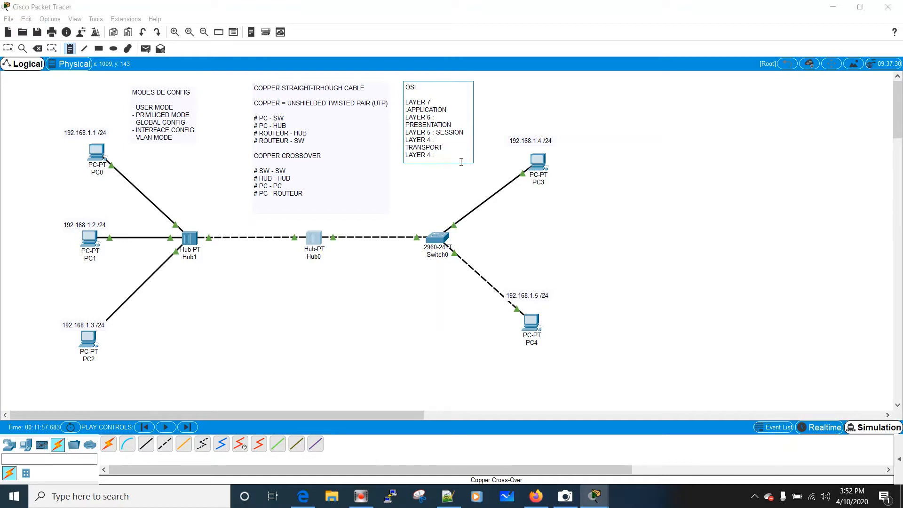
Change the last line of the OSI note to "LAYER 3 : NETWORK".
key("BackSpace")
key("BackSpace")
key("BackSpace")
type("3 : NETWORK")
key("Return")
Add the lines "LAYER 2 : APPLICATION" and "LAYER 1 : PHYSICAL" to the OSI note and finish editing it.
type("LAYE")
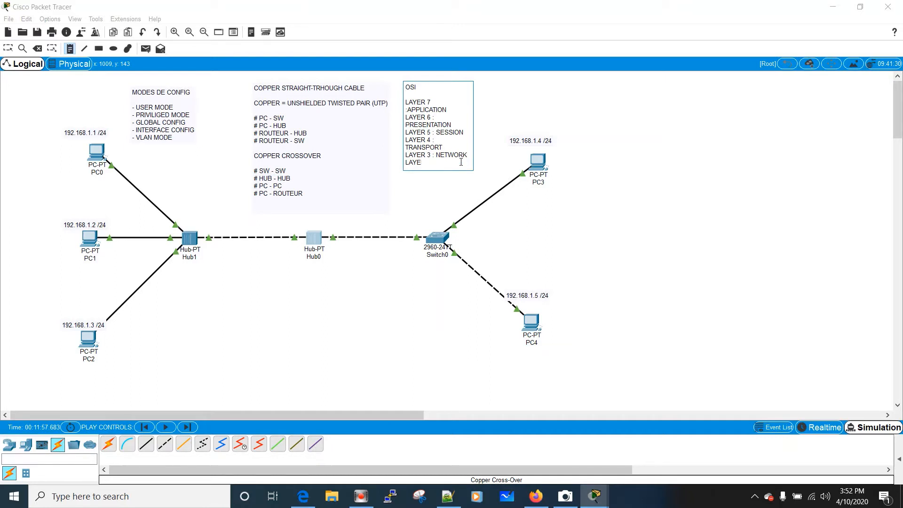
type("R 2 : APPLICATION")
key("Return")
type("LAYER")
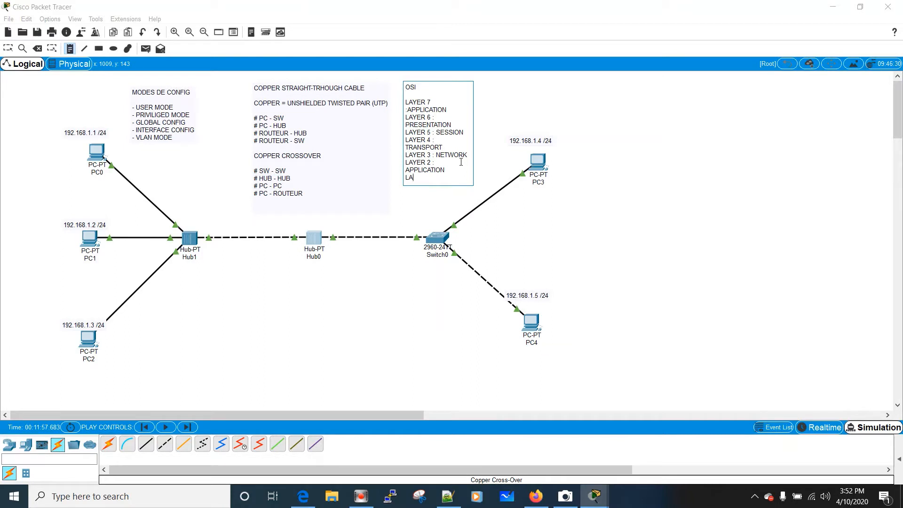
type(" 1 : PHYSICAL")
left_click(8, 48)
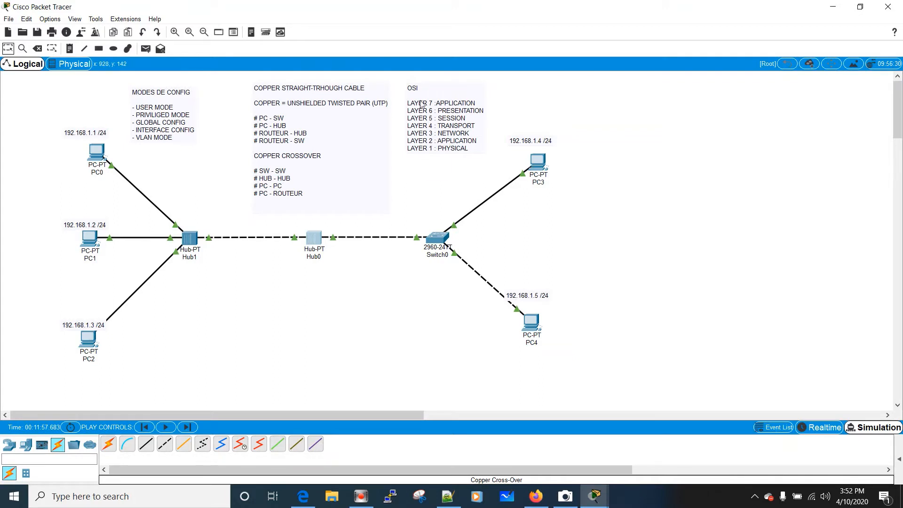
left_click(51, 48)
left_click(465, 134)
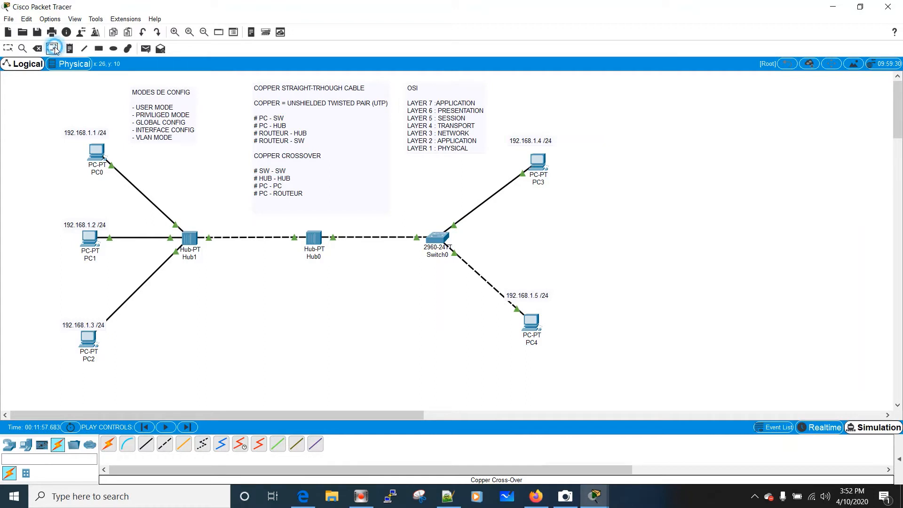
left_click(70, 49)
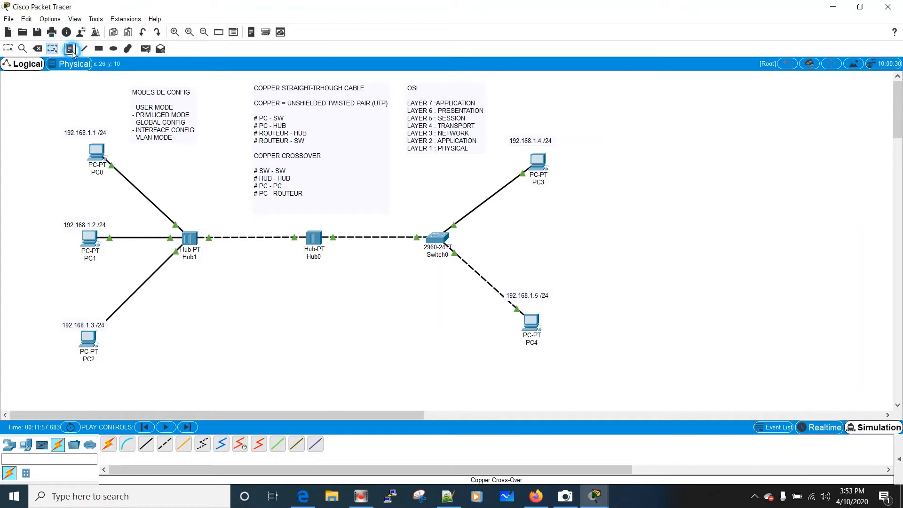
left_click(442, 109)
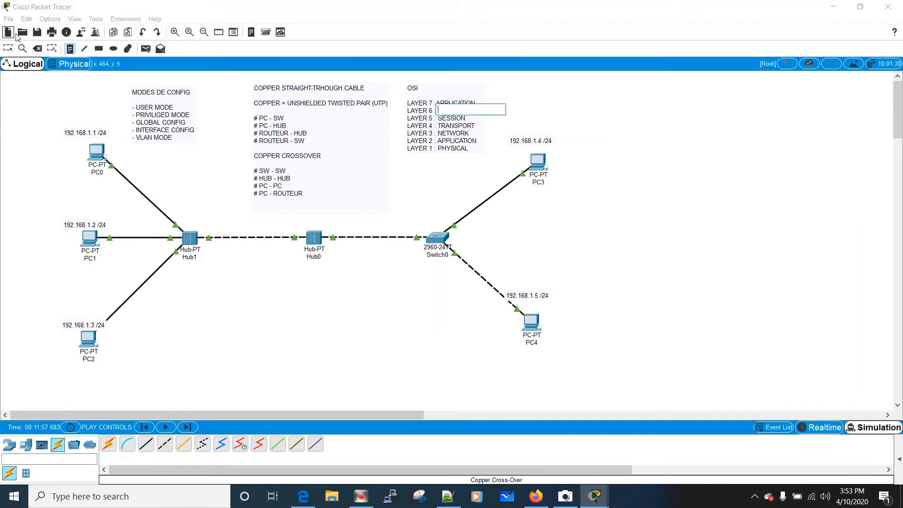
left_click(52, 50)
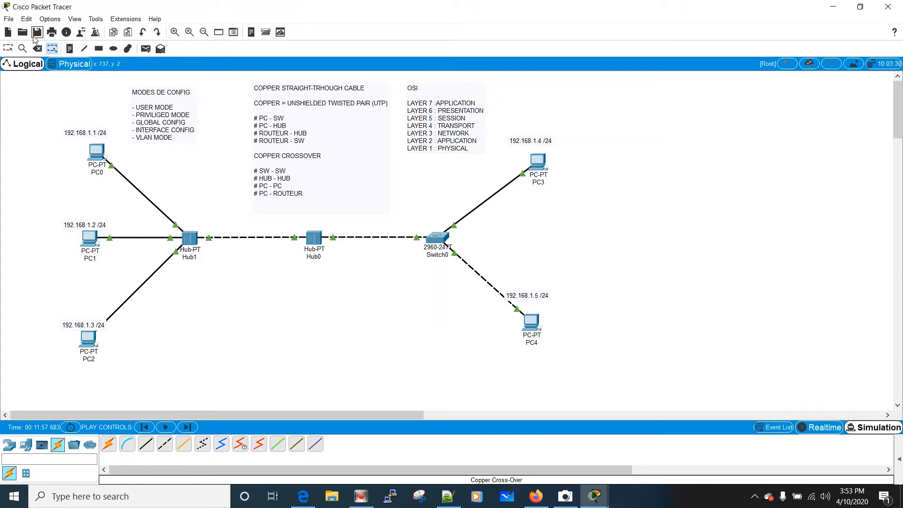
left_click(9, 48)
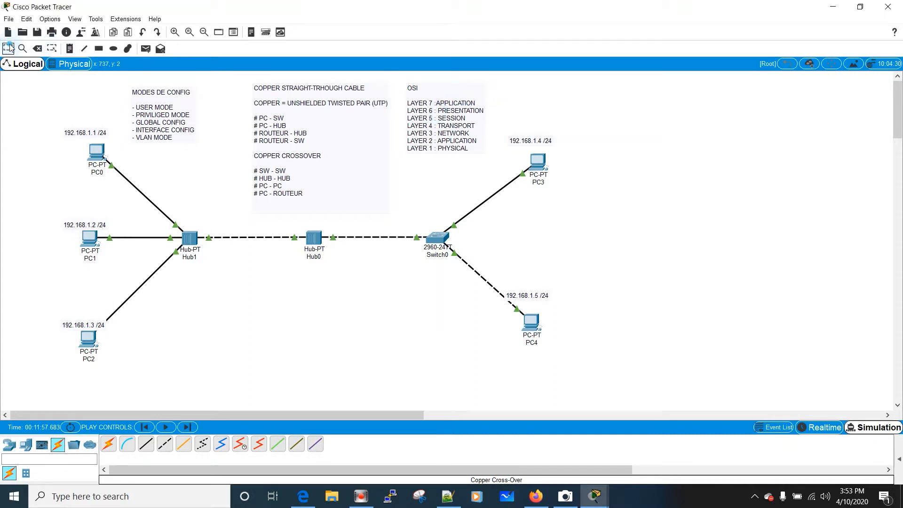
Change the OSI note's heading to "MODELE OSI" and its layer 2 name to DATA-LINK.
double_click(428, 88)
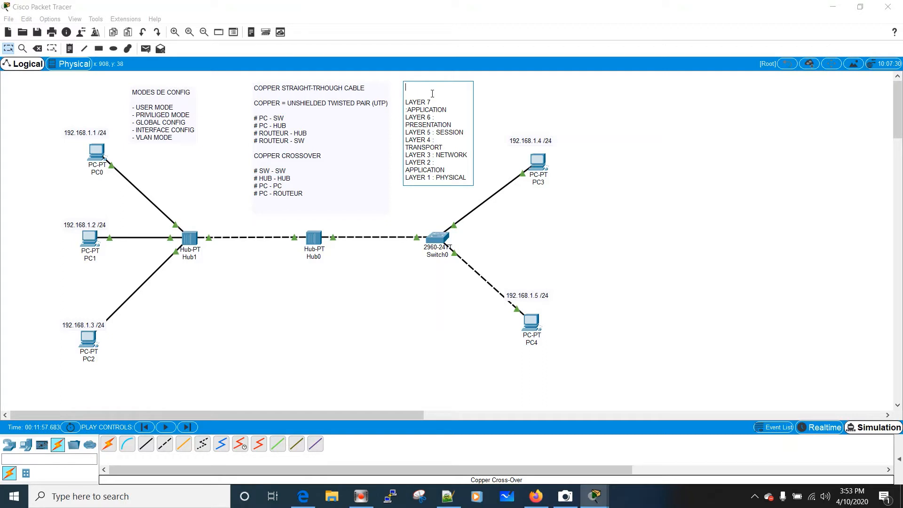
type("MOD")
left_click(450, 172)
key("BackSpace")
key("BackSpace")
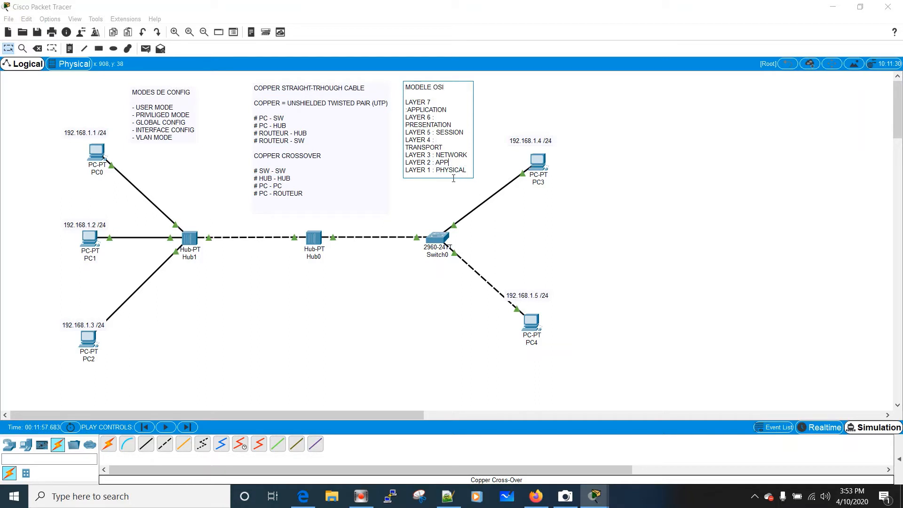
key("BackSpace")
key("BackSpace")
key("BackSpace")
left_click(8, 48)
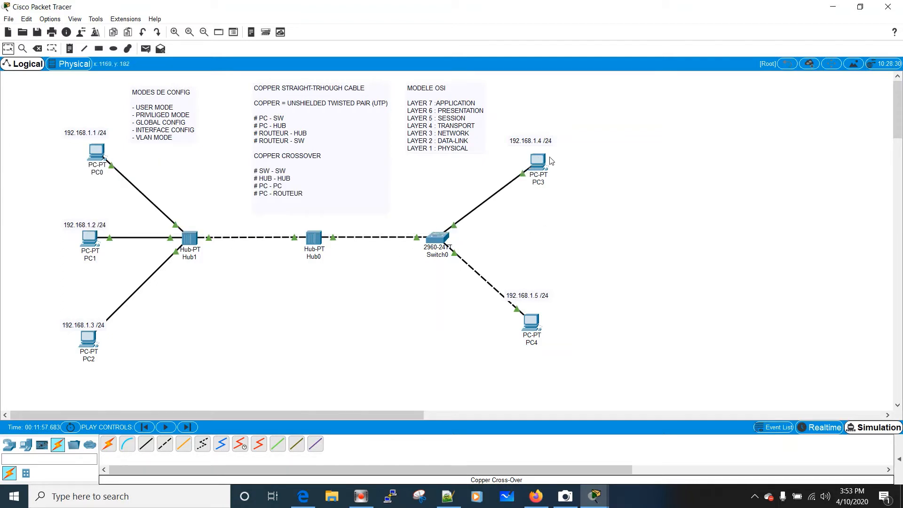
View PC3's port details, switch to Snipping Tool and set the capture delay to 3 seconds.
mouse_move(539, 159)
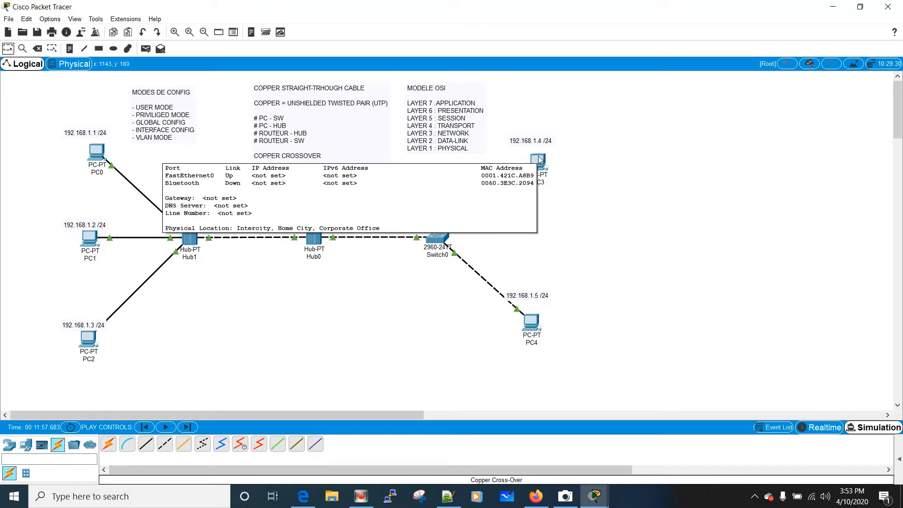
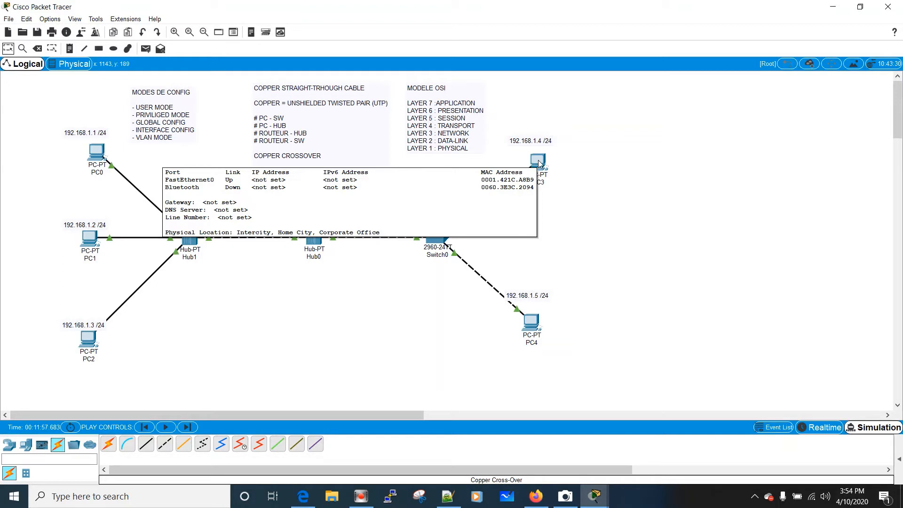
left_click(422, 503)
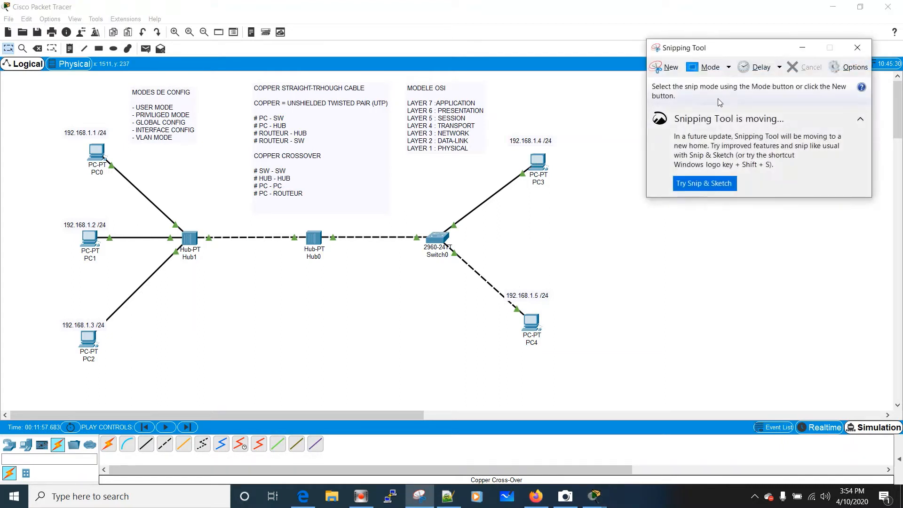
left_click(778, 67)
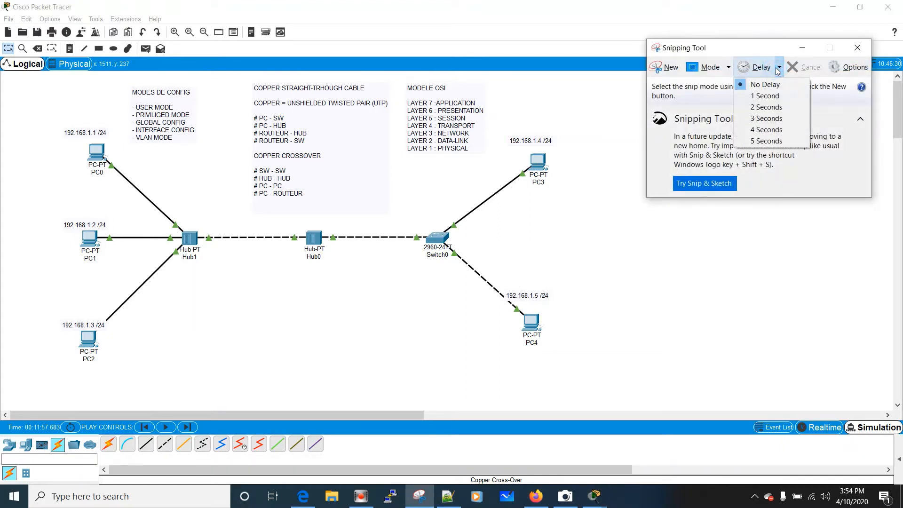
left_click(762, 118)
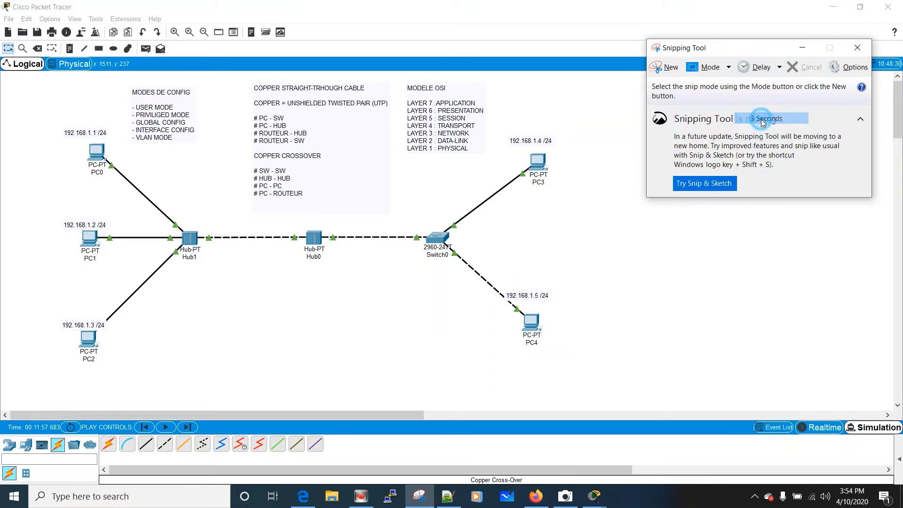
Capture a delayed snip of the area around PC3's port details pop-up.
left_click(658, 69)
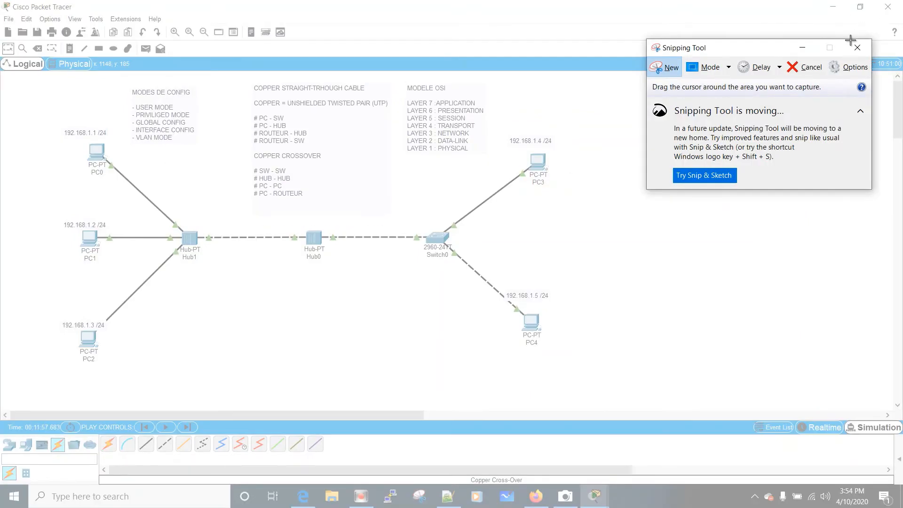
left_click(812, 70)
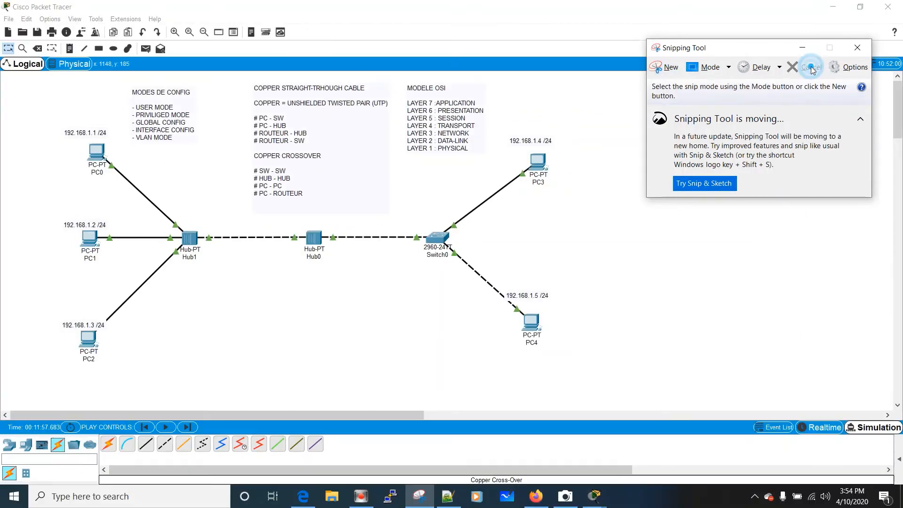
left_click(666, 71)
mouse_move(536, 162)
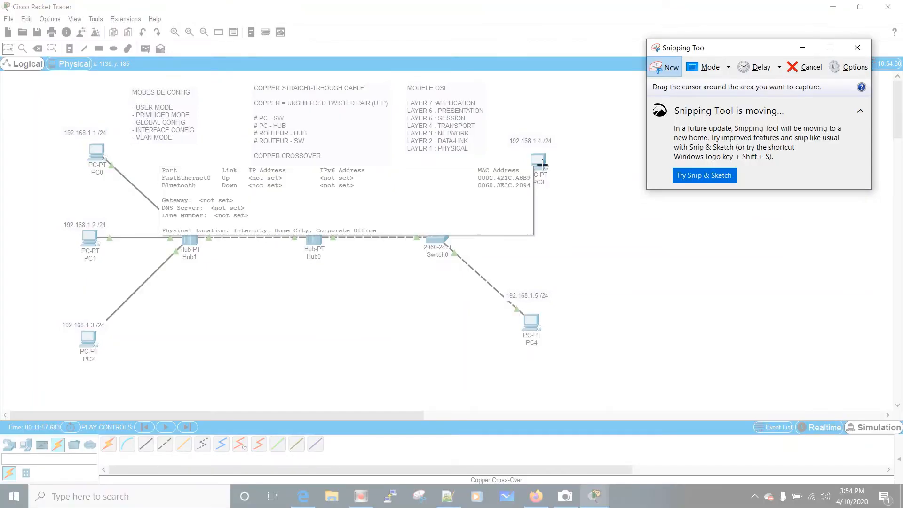
left_click_drag(136, 152, 606, 262)
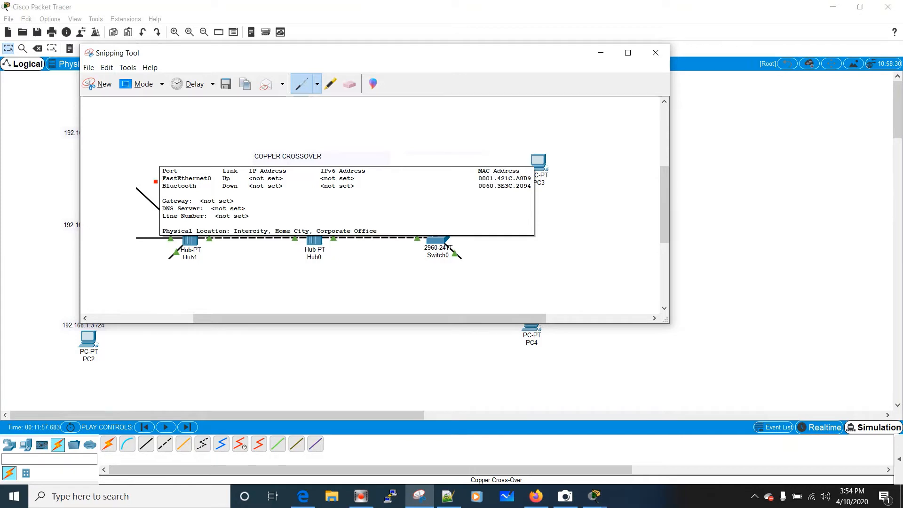
Mark FastEthernet0 and its MAC address with red pen arrows in the snip, and minimise the snip window.
left_click_drag(151, 177, 162, 179)
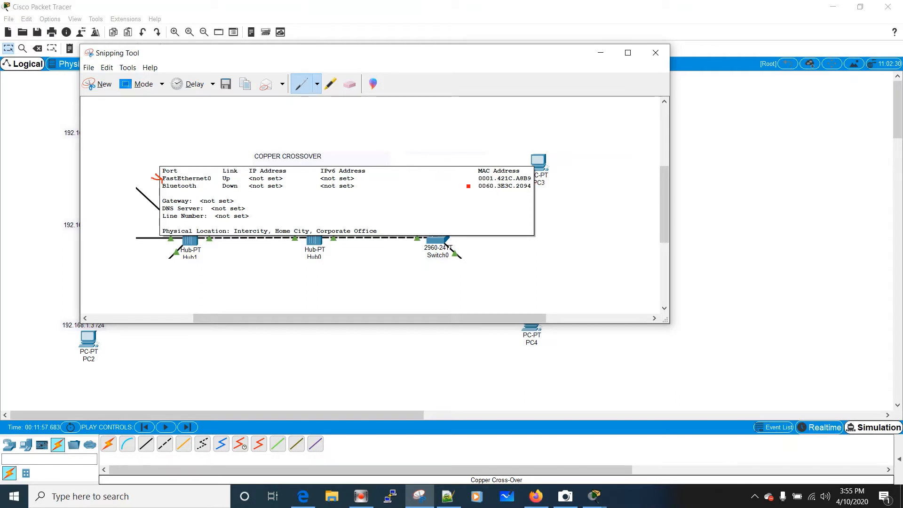
mouse_move(463, 179)
left_mouse_down()
mouse_move(479, 181)
mouse_move(471, 183)
left_mouse_up()
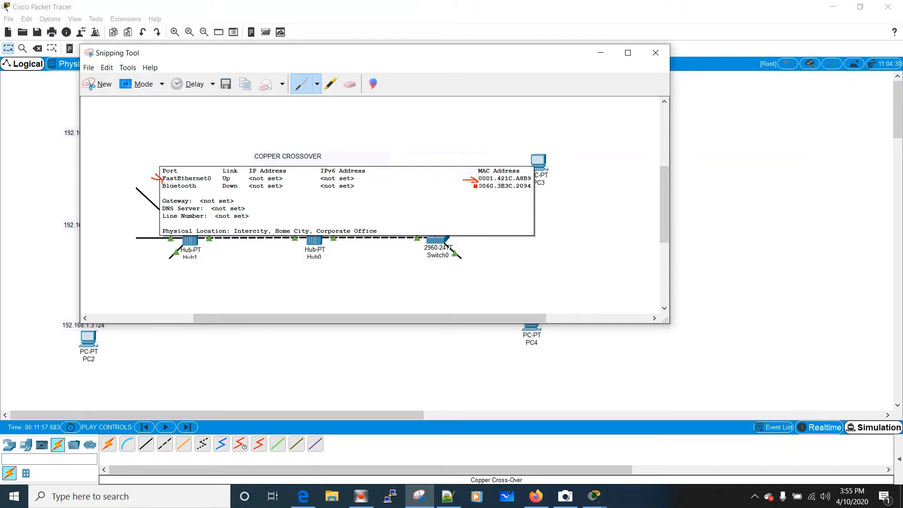
left_click_drag(402, 59, 456, 146)
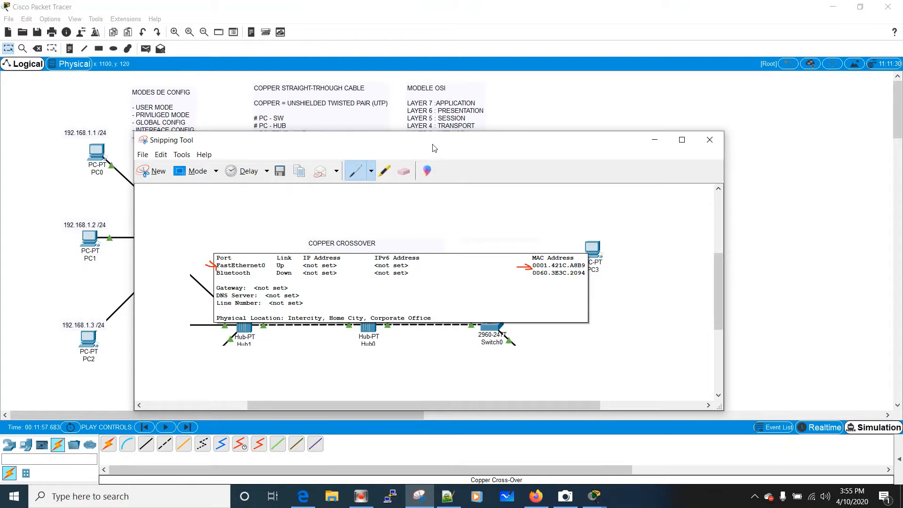
left_click_drag(433, 149, 472, 241)
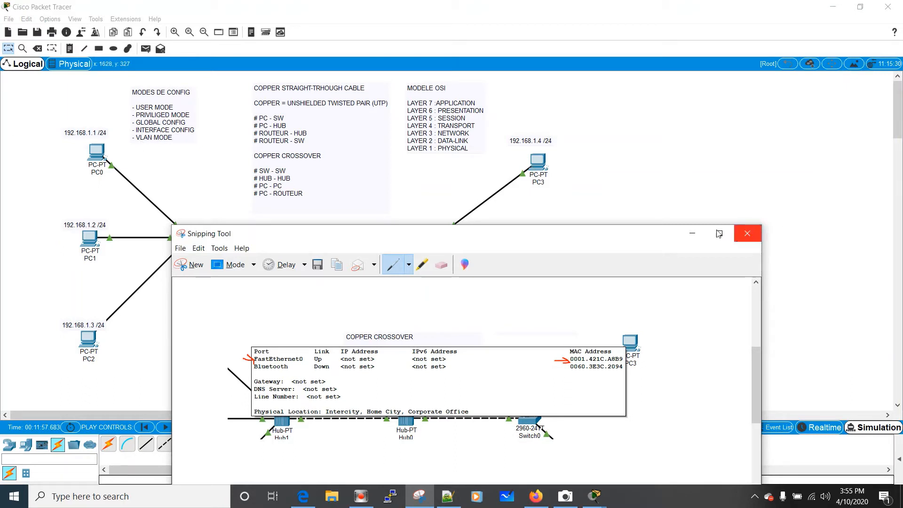
left_click(691, 234)
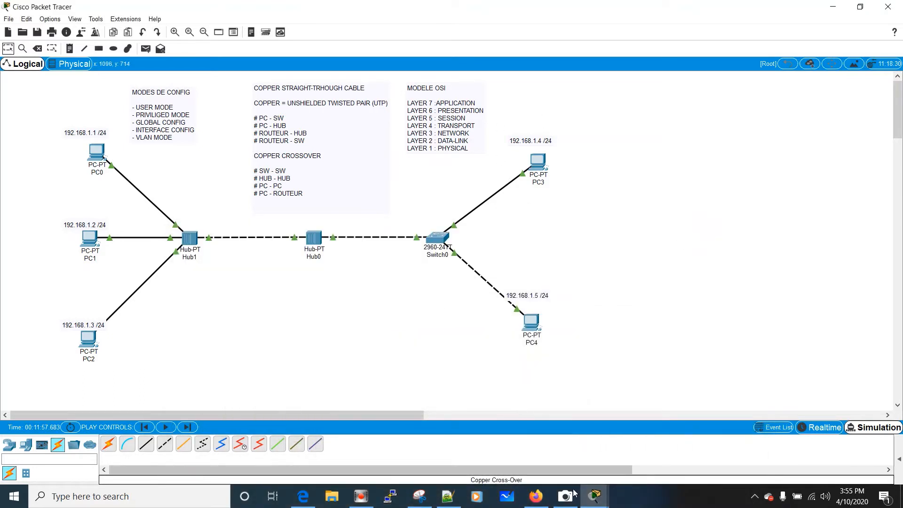
Display Switch0's MAC table again in its CLI with show mac address-table.
mouse_move(606, 502)
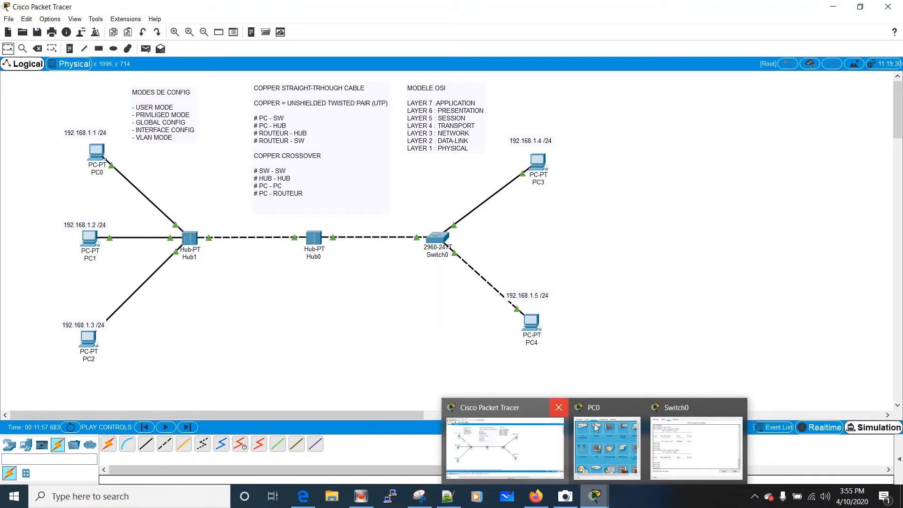
left_click(705, 399)
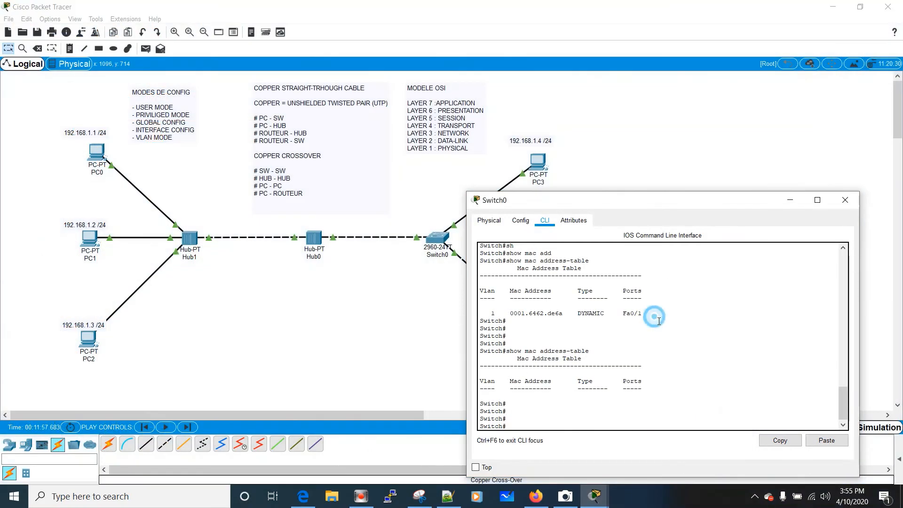
key("Return")
key("Return")
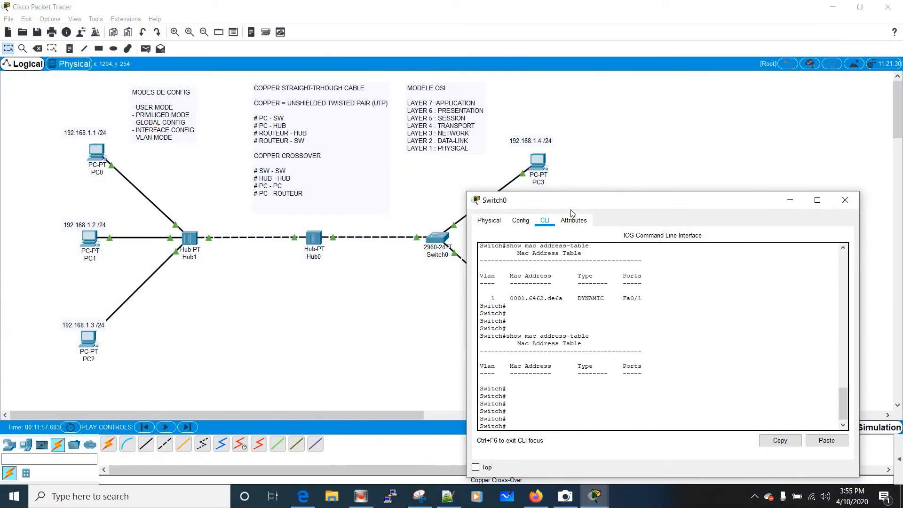
left_click_drag(570, 203, 127, 110)
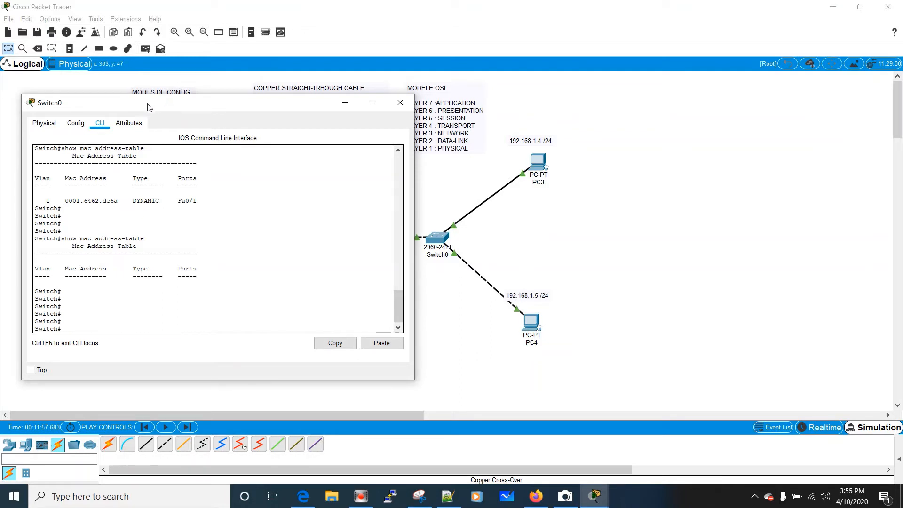
left_click_drag(147, 107, 519, 80)
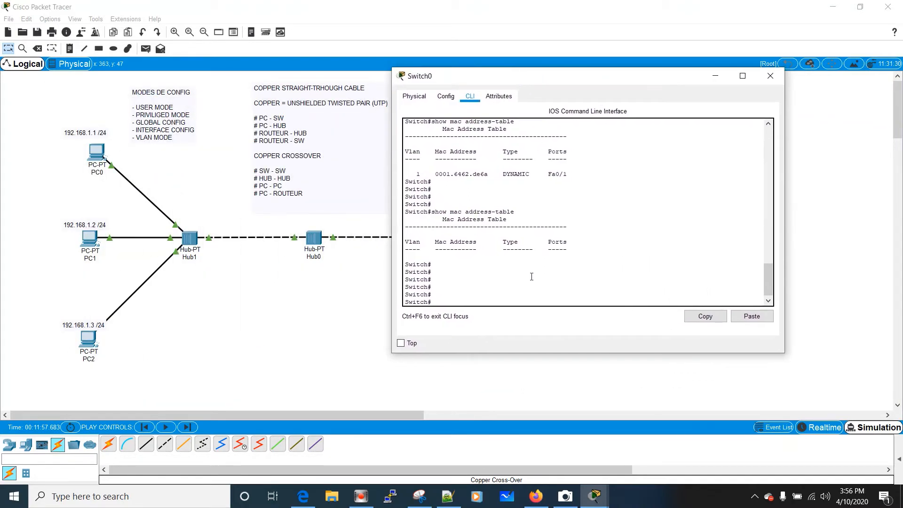
key("Up")
key("Return")
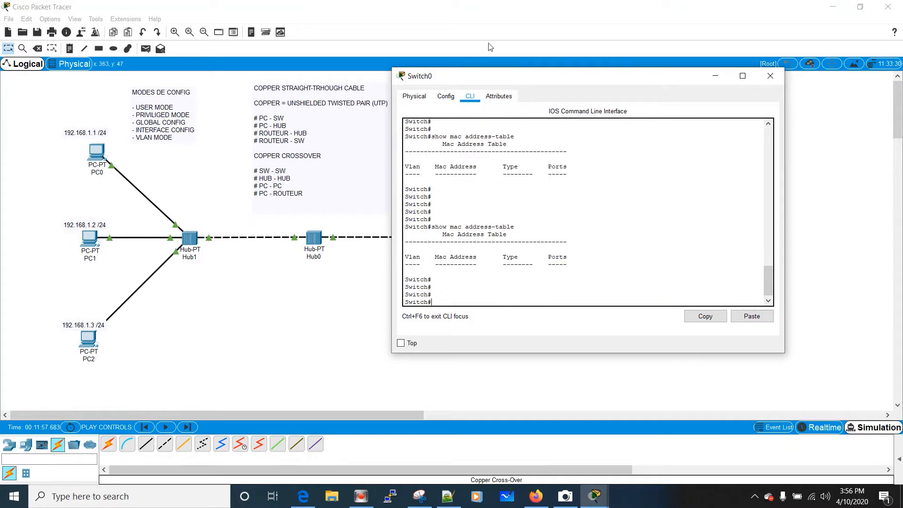
Open PC0's IP configuration and move the Switch0 window clear of the switch, PC3 and PC4.
mouse_move(595, 496)
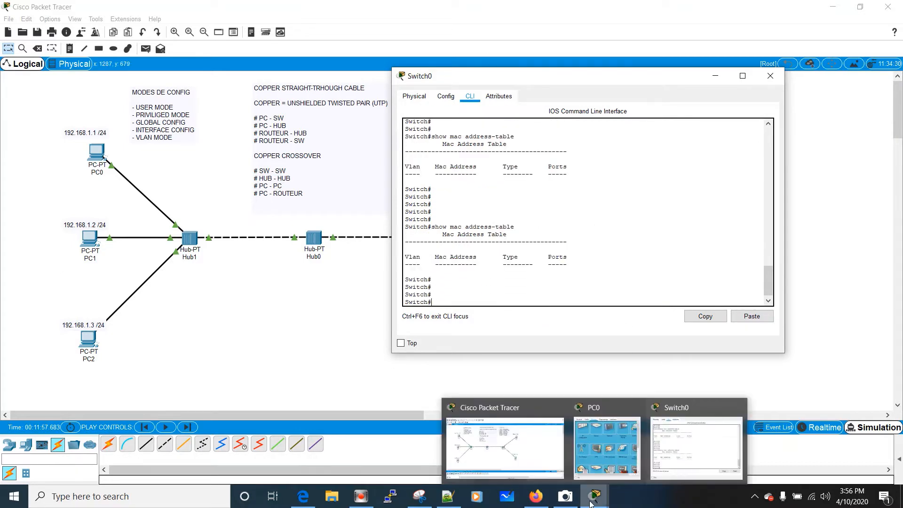
left_click(607, 439)
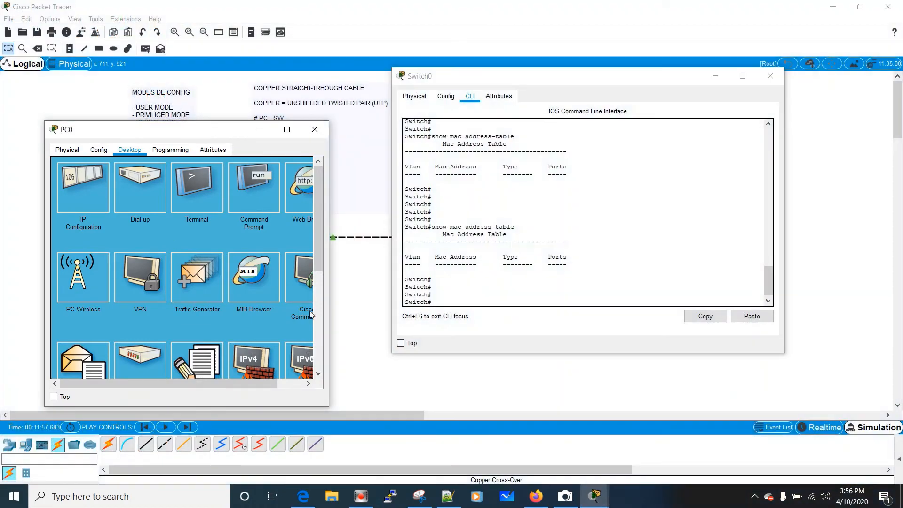
left_click(78, 202)
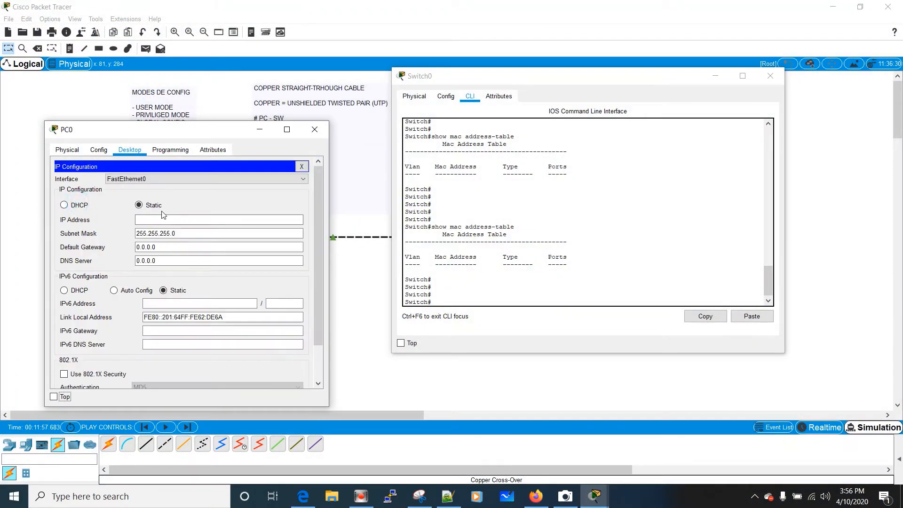
left_click(164, 222)
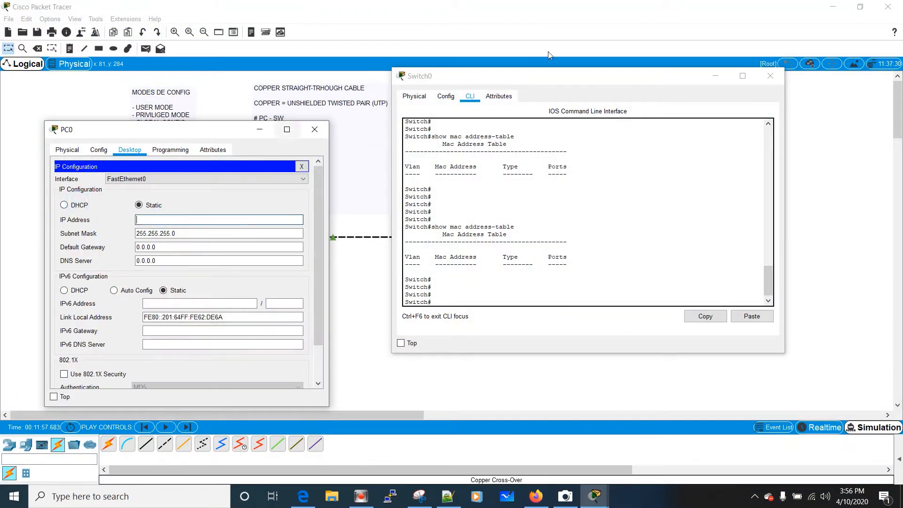
left_click_drag(548, 76, 247, 278)
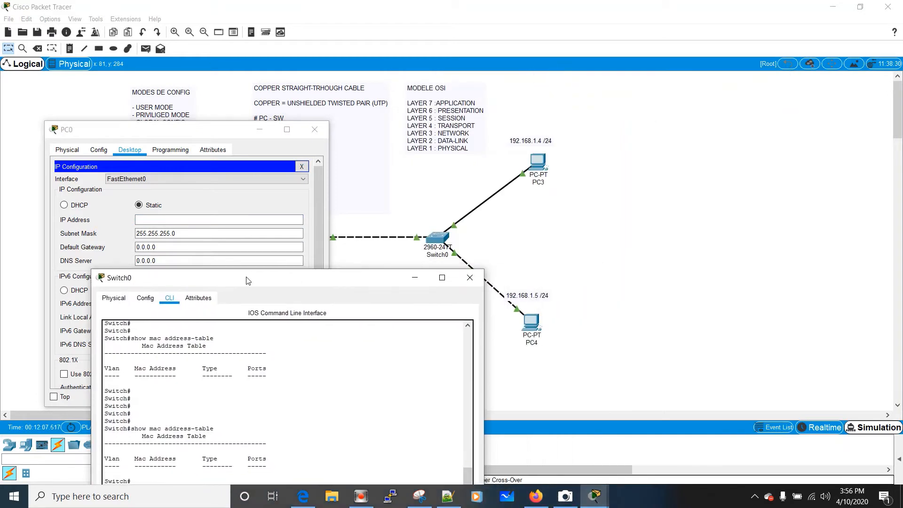
Switch the network to Simulation mode and start playing the event capture.
left_click(873, 430)
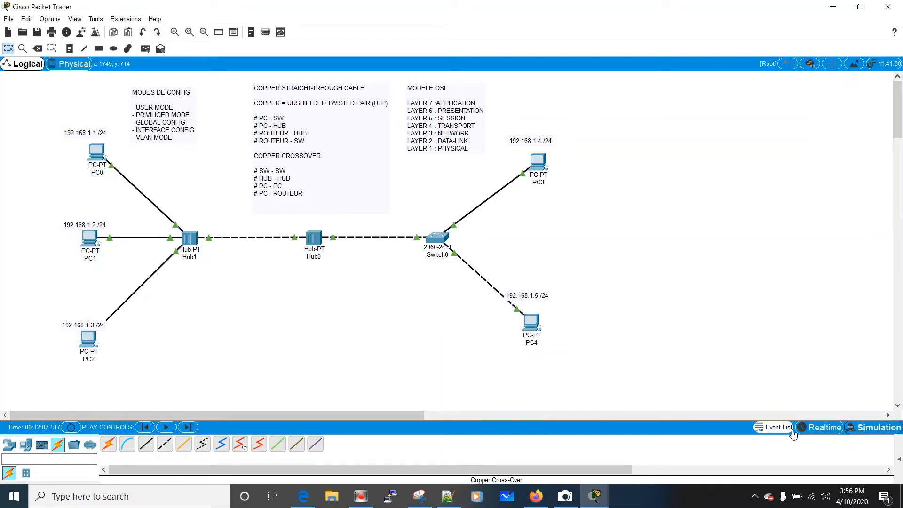
left_click(873, 429)
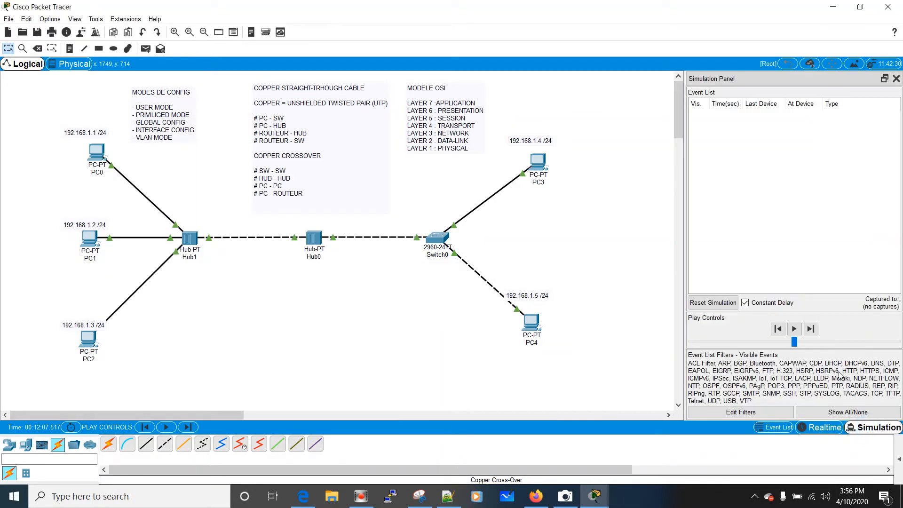
left_click(794, 329)
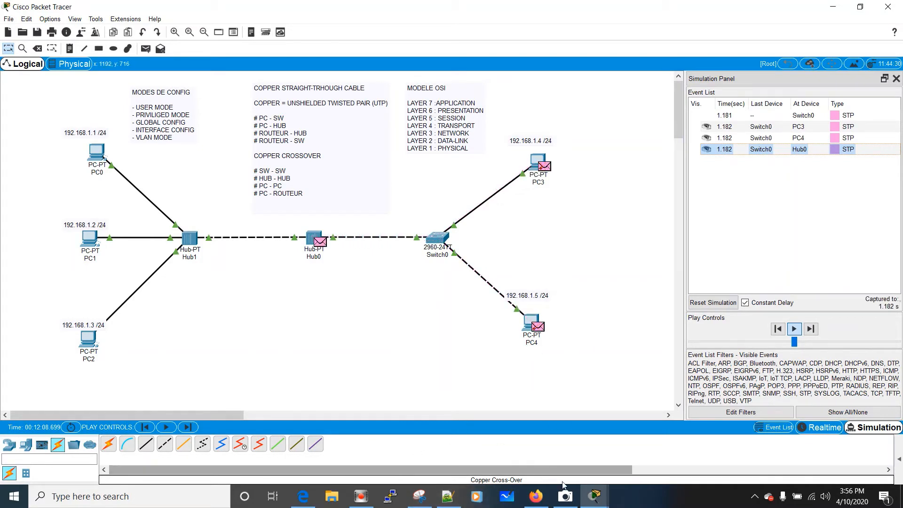
Set PC0's static IP address to 192.168.1.1 and minimise its window.
mouse_move(595, 496)
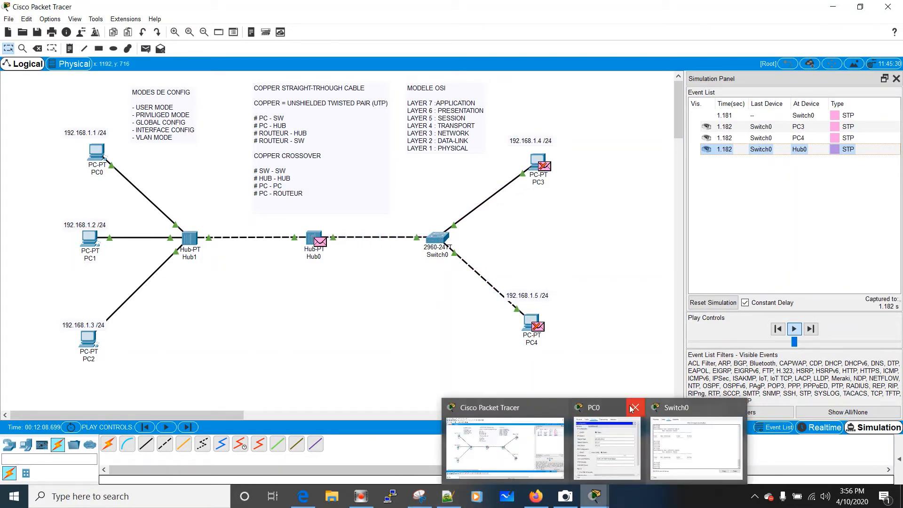
left_click(597, 403)
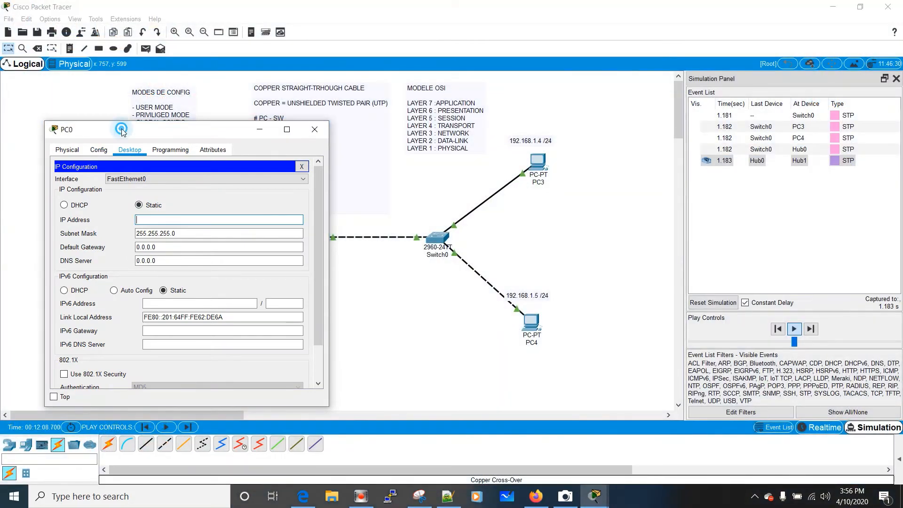
left_click_drag(119, 132, 100, 122)
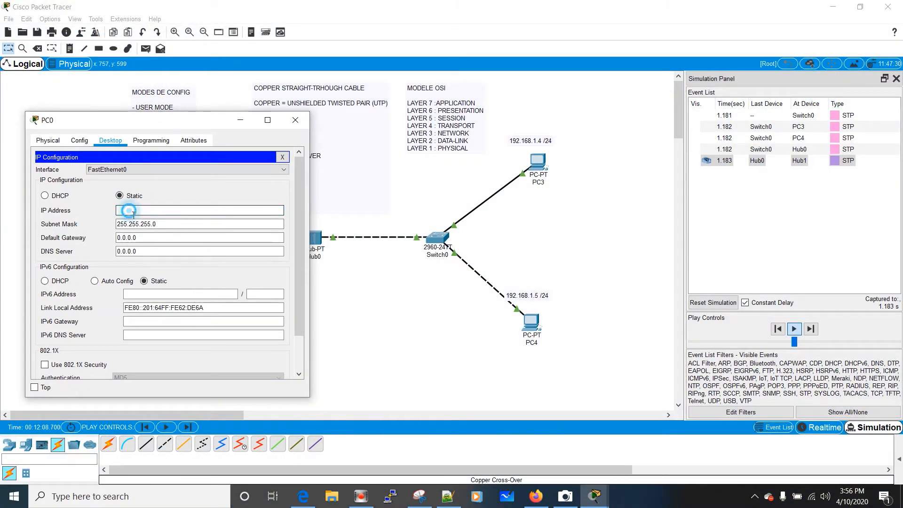
type("192.168")
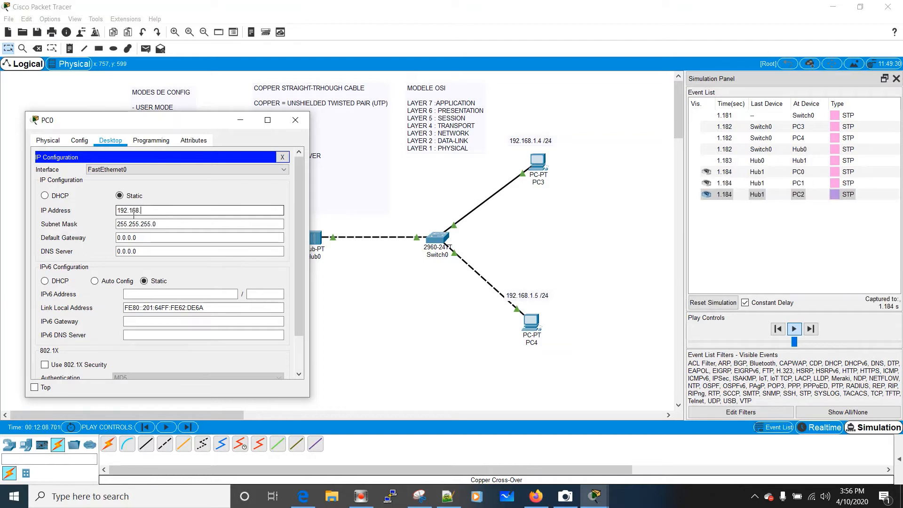
type(".1.1")
key("Tab")
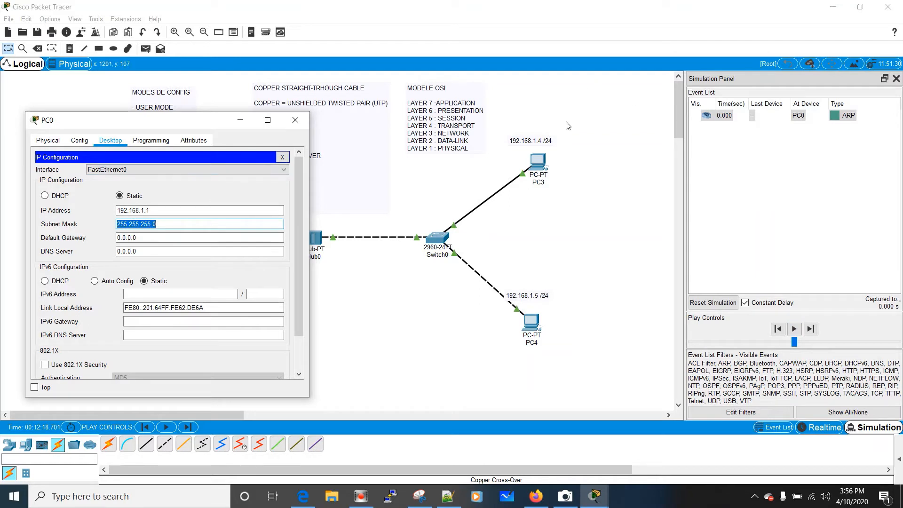
left_click_drag(110, 122, 154, 204)
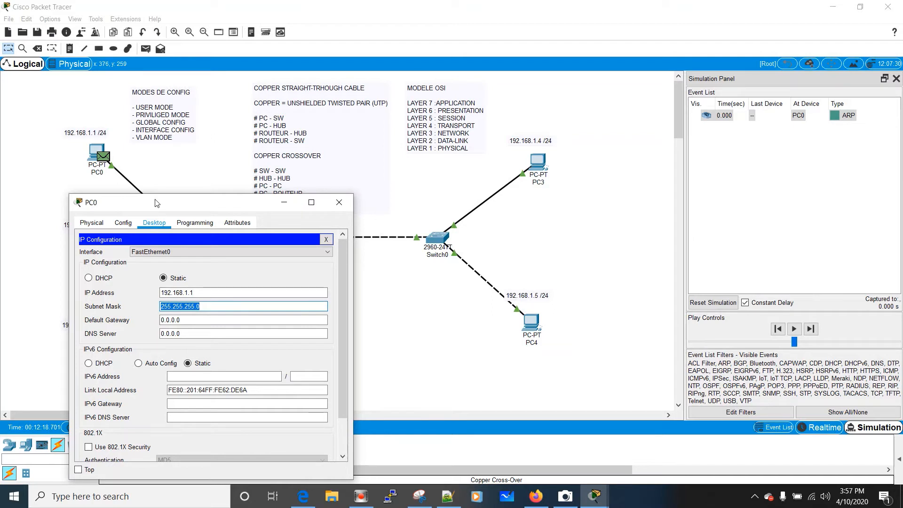
left_click(284, 203)
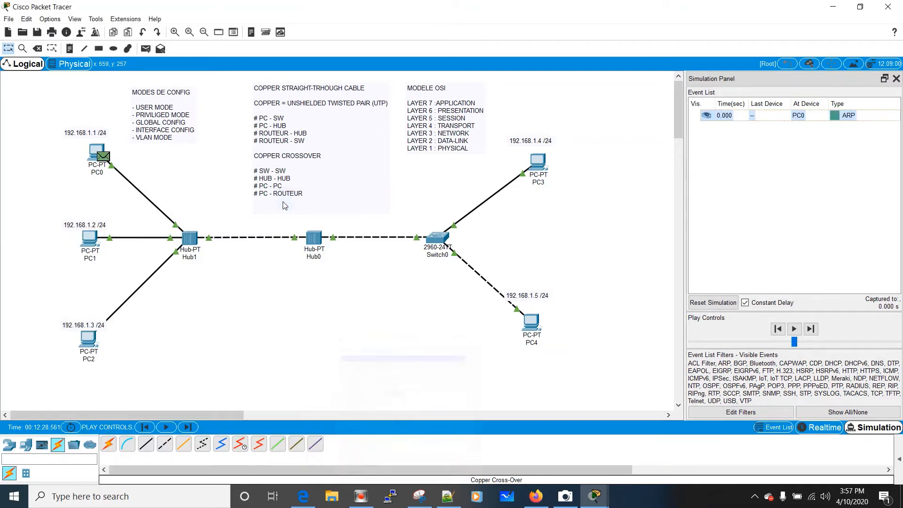
Place a text note below the two hubs with the heading "TYPES DE FRAME (MESSAGE)".
left_click(72, 50)
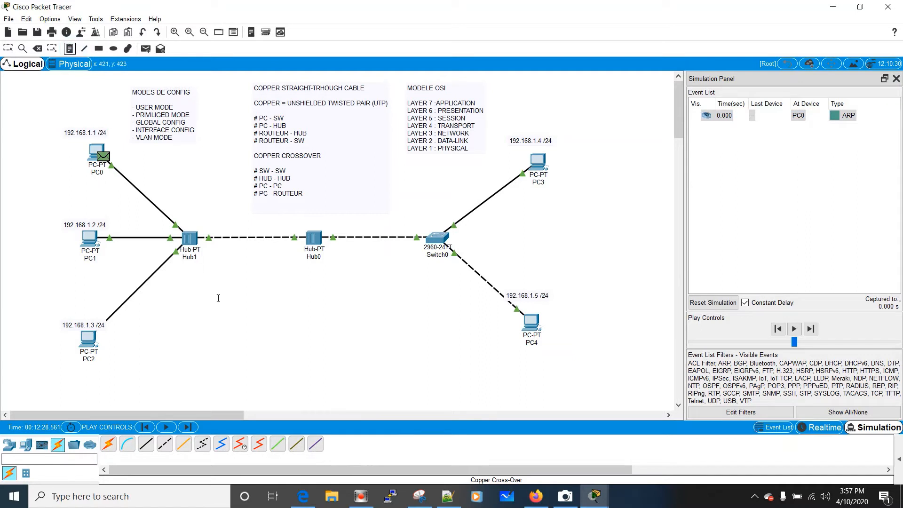
left_click(231, 313)
type("T")
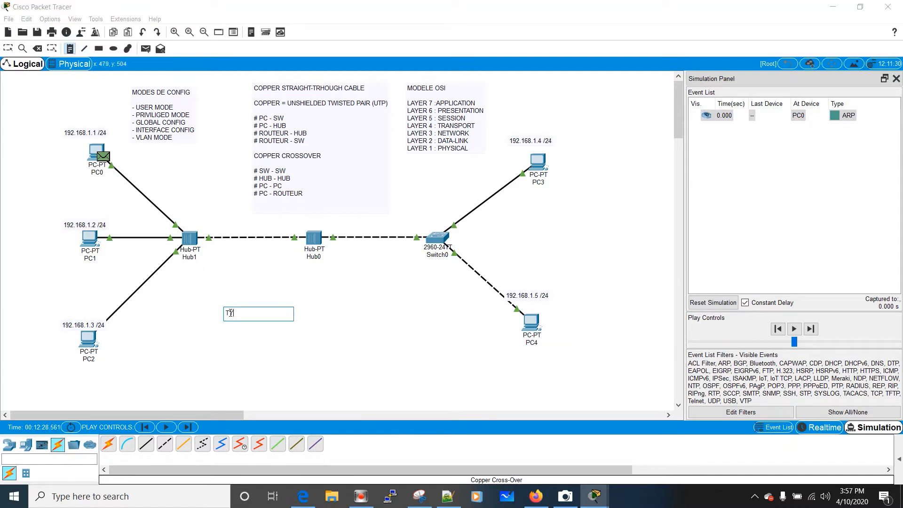
type("YPES D")
type("E FRAM")
type("MESSAGE")
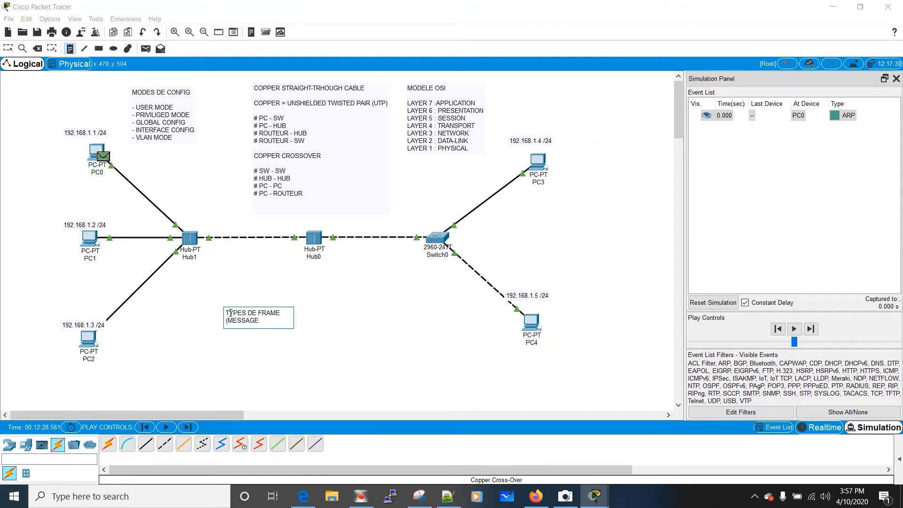
type(")")
key("Return")
key("Return")
List "- UNICAST FRAME", "- BROADCAST FRAME ( FFFF.FFFF.FFFF)" and "- MULLTICAST FRAME" under the note's heading and finish the note.
type("- UNICA")
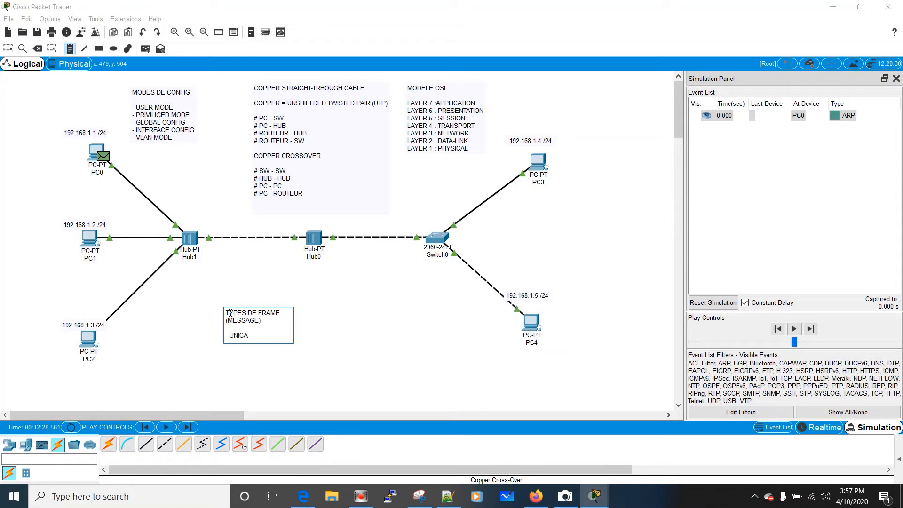
type("ST FRAME")
key("Return")
type("- BROADCAST ")
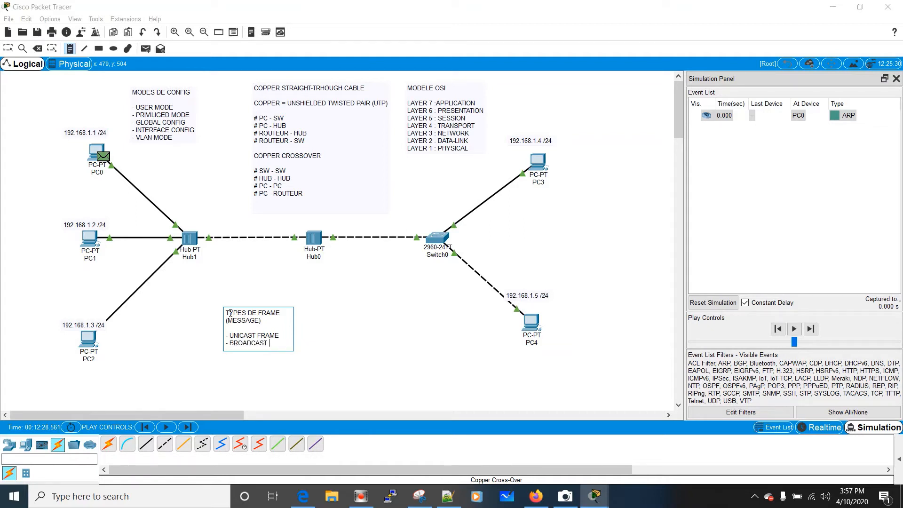
type("FRAME")
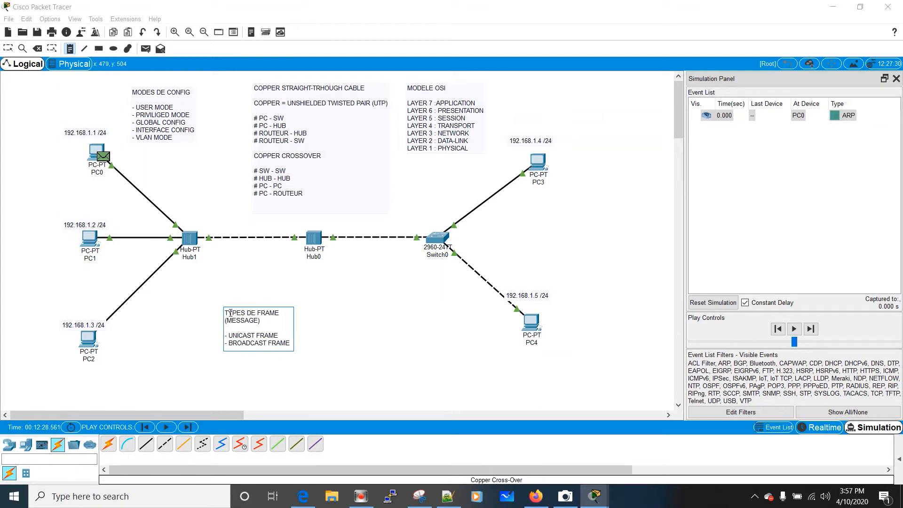
key("Return")
type("(")
type("FFFF.FFFF.FFFF)")
key("Return")
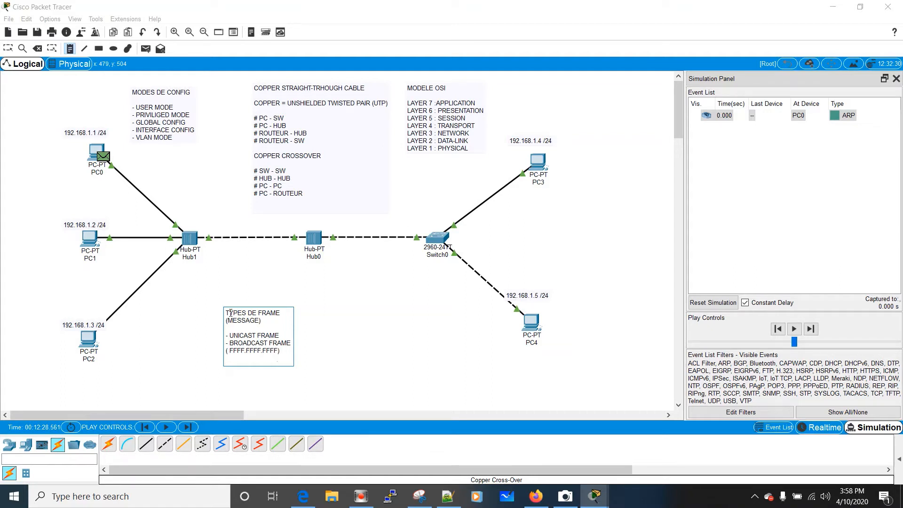
type("- MULLTICAST FRAME")
left_click(6, 49)
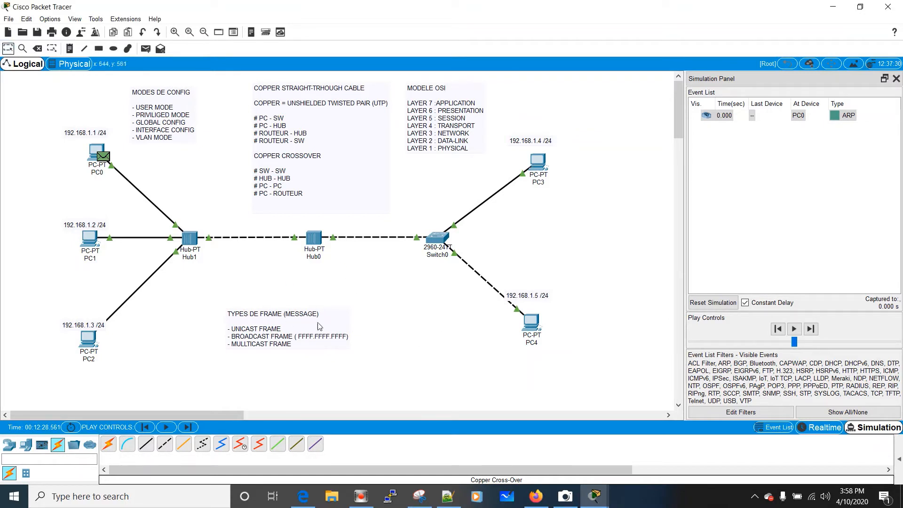
Play the simulation to follow PC0's ARP frame through the hubs and the switch.
mouse_move(92, 159)
left_click(795, 330)
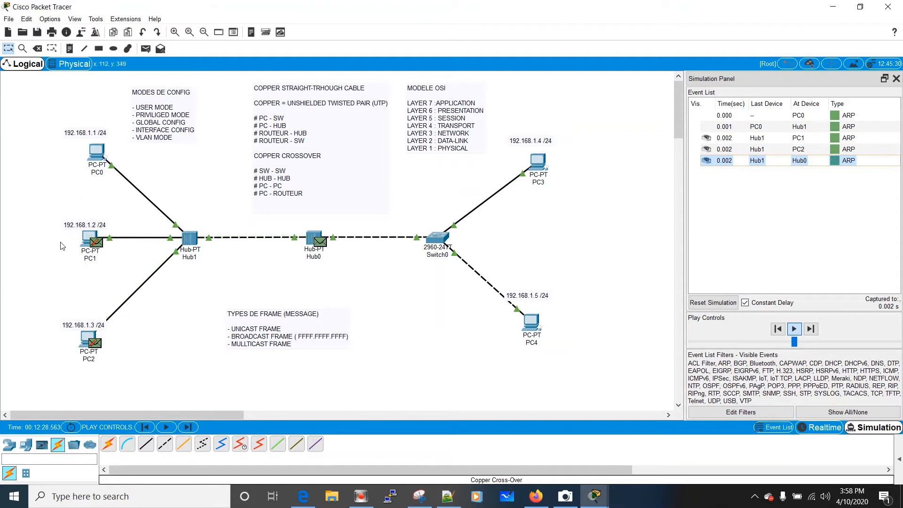
mouse_move(98, 255)
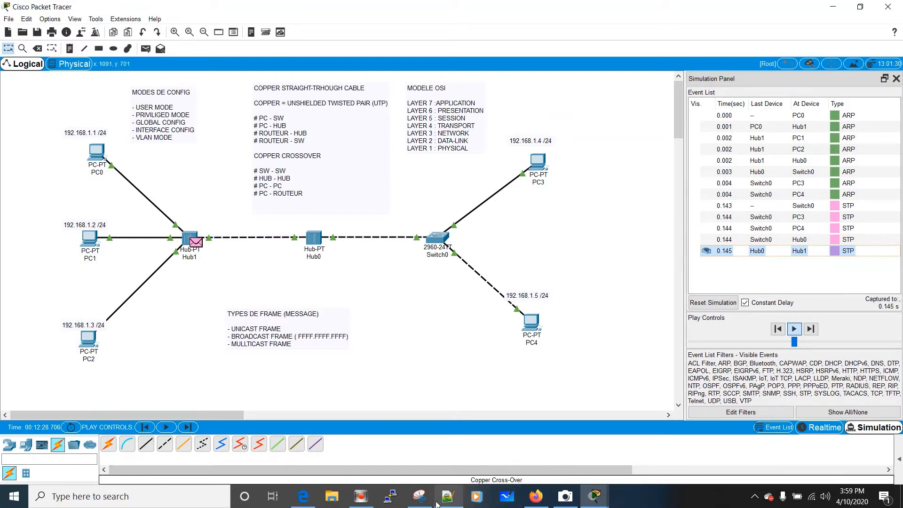
Set PC1's static IP address to 192.168.1.2 with subnet mask 255.255.255.0, and play the simulation of its ARP frame.
left_click(89, 239)
left_click(395, 120)
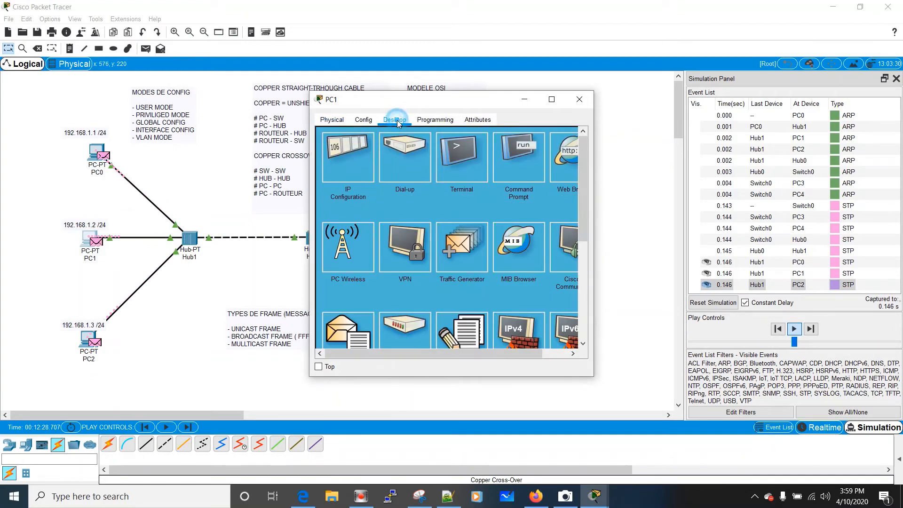
left_click(357, 138)
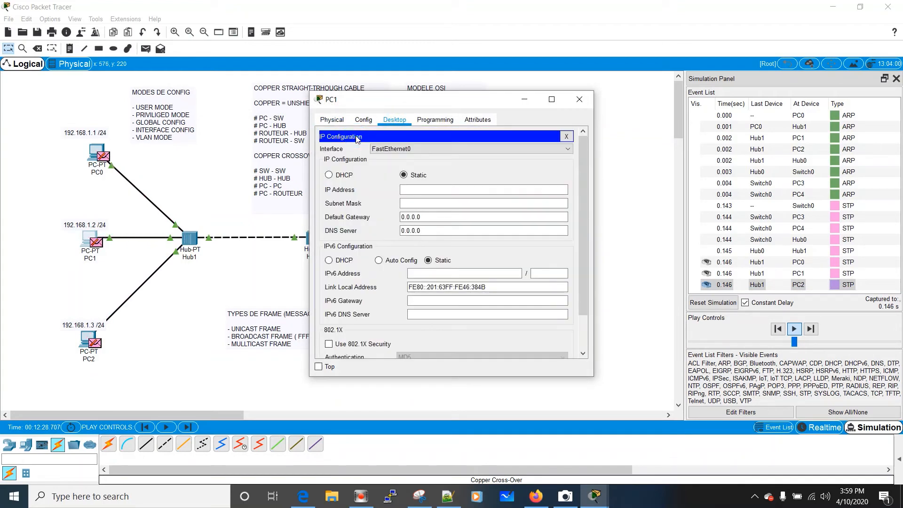
left_click(429, 192)
type("192.16")
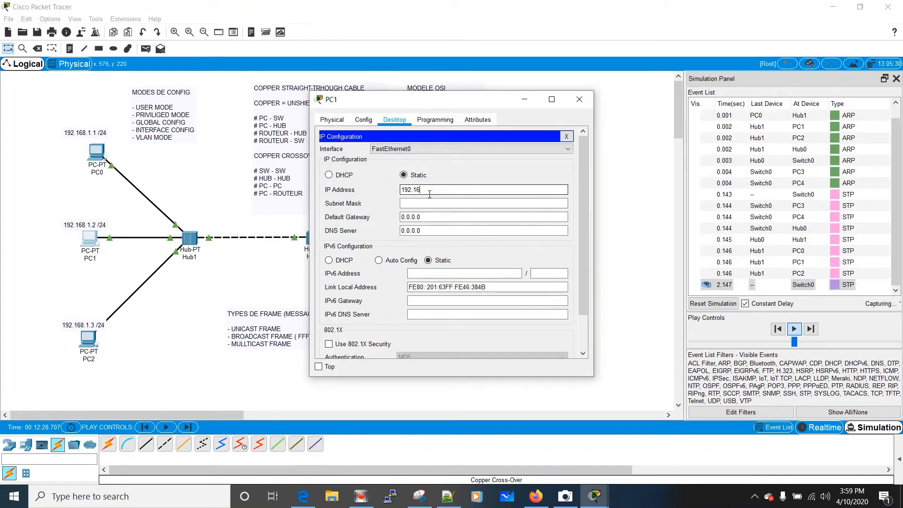
type("8.1.2")
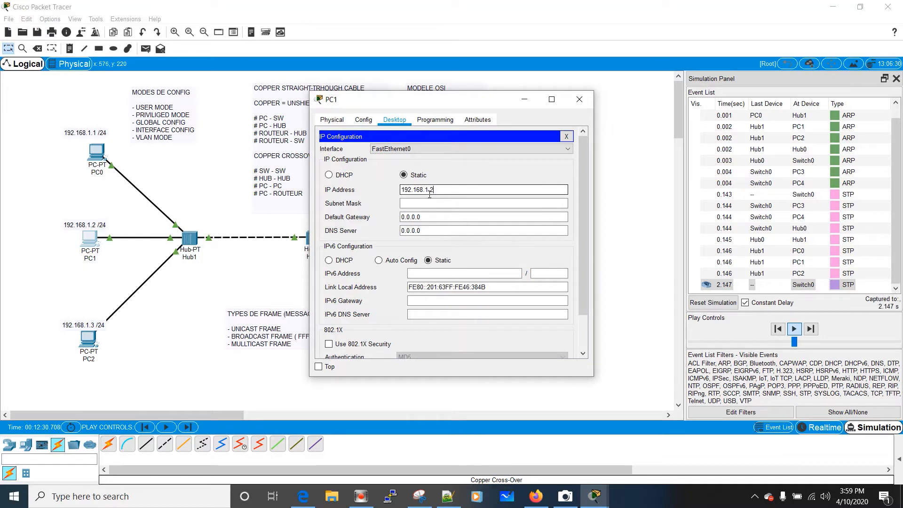
key("Tab")
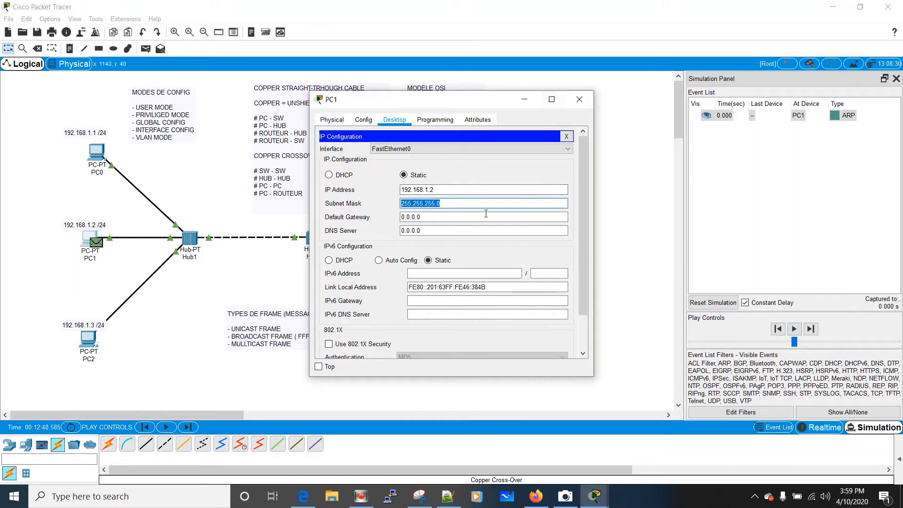
left_click(794, 328)
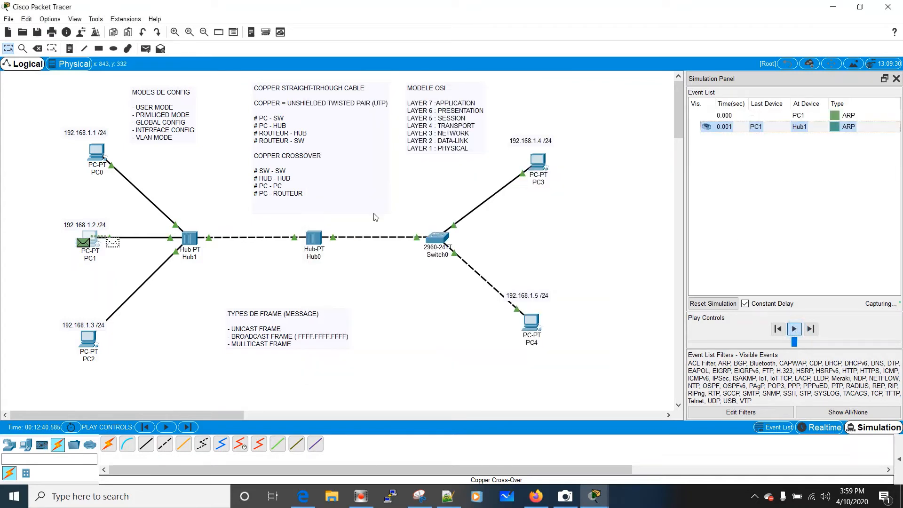
Set PC2's static IP address to 192.168.1.3 with subnet mask 255.255.255.0 and minimise its window.
left_click(88, 338)
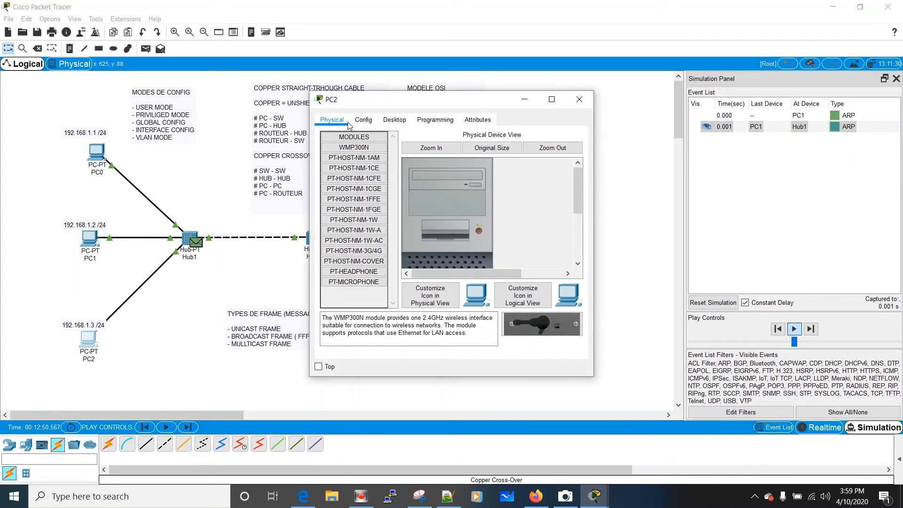
left_click(394, 120)
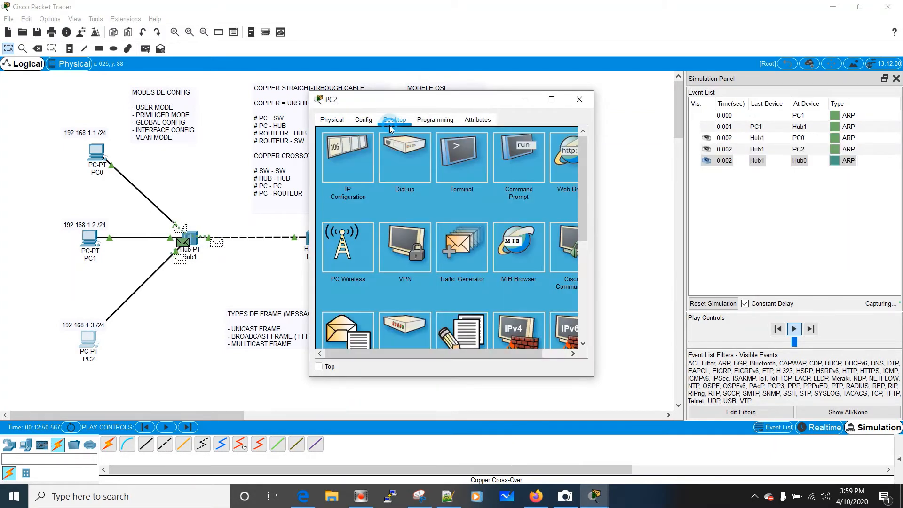
left_click(361, 157)
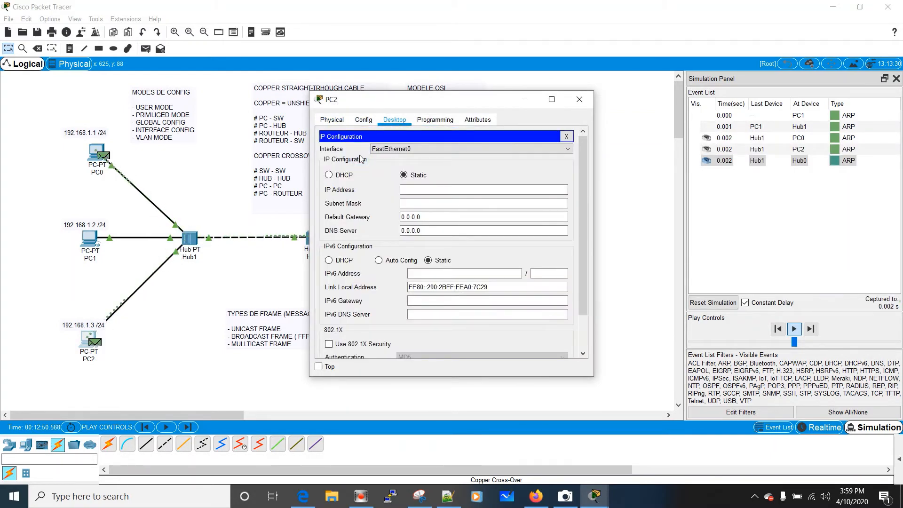
left_click(428, 190)
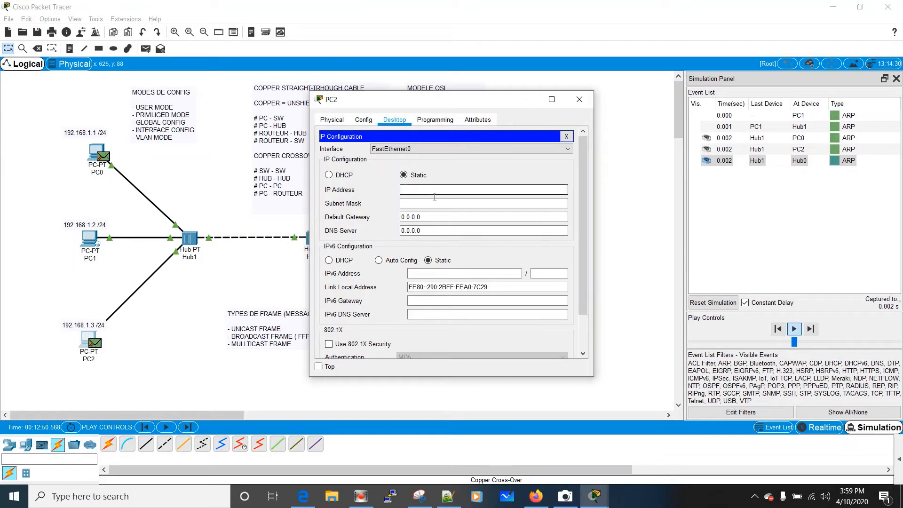
type("192.16")
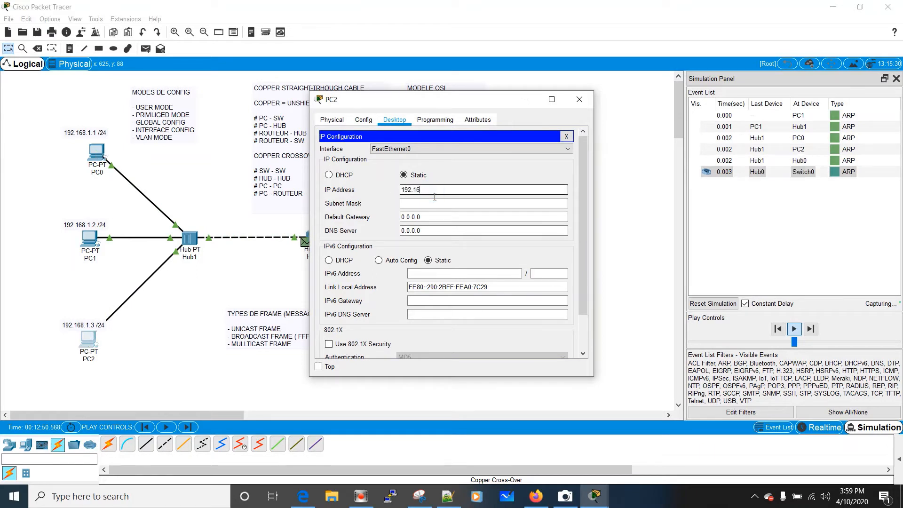
type("8.1.3")
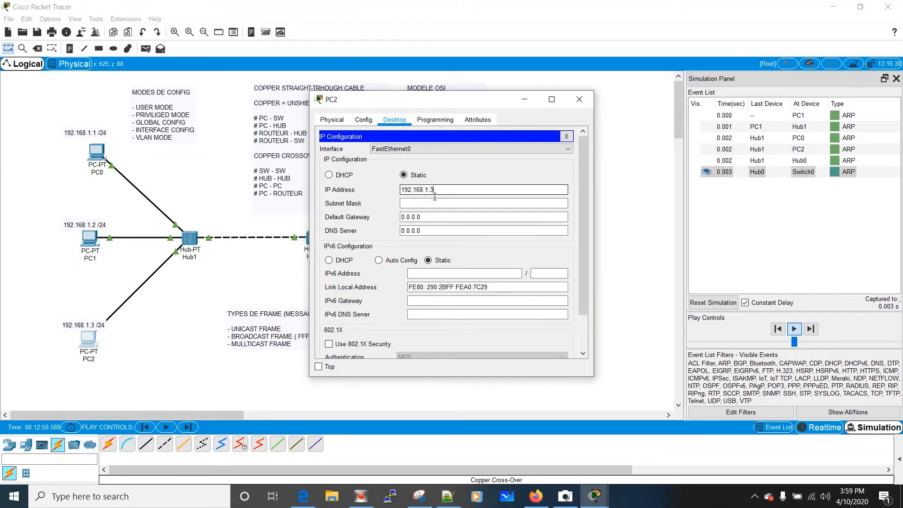
key("Tab")
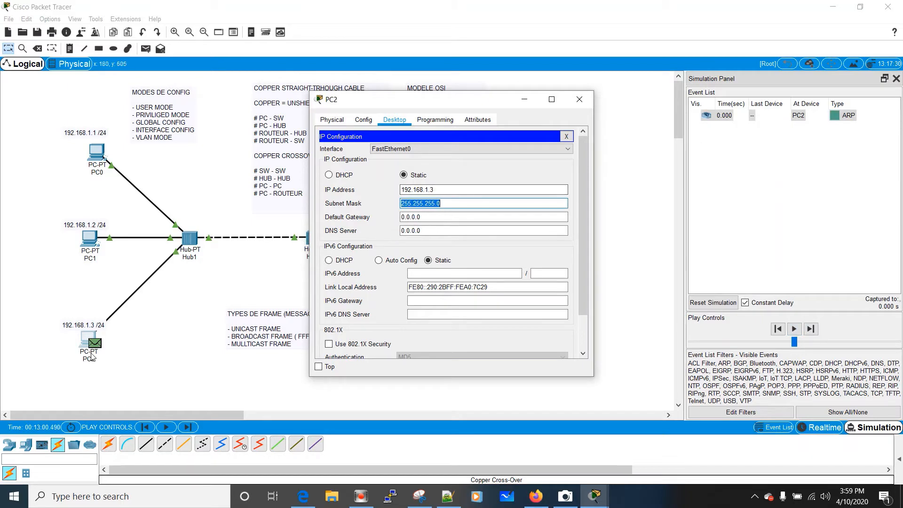
left_click(525, 100)
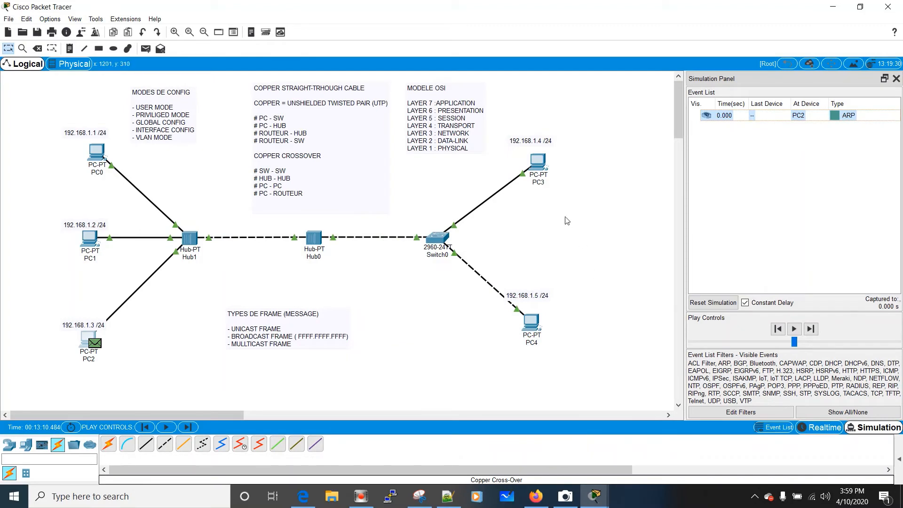
Assign PC3 the static IP address 192.168.1.4 with subnet mask 255.255.255.0.
left_click(540, 161)
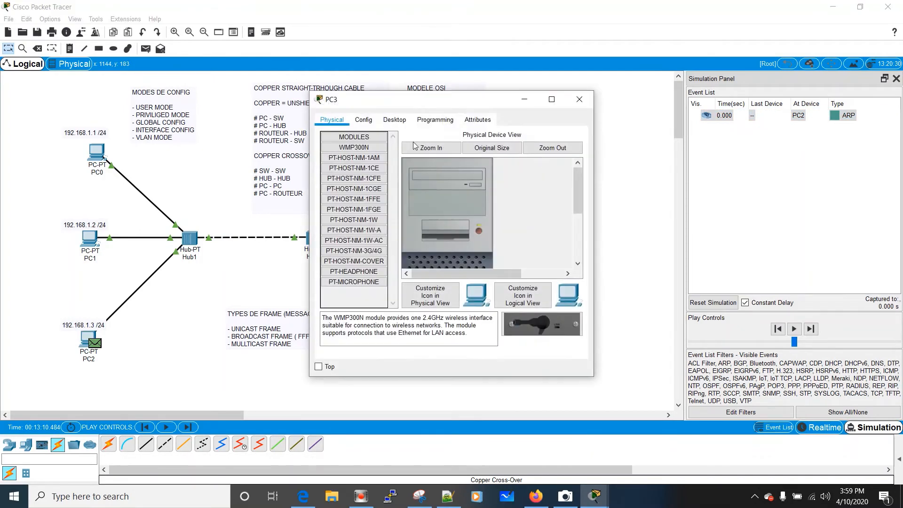
left_click(395, 120)
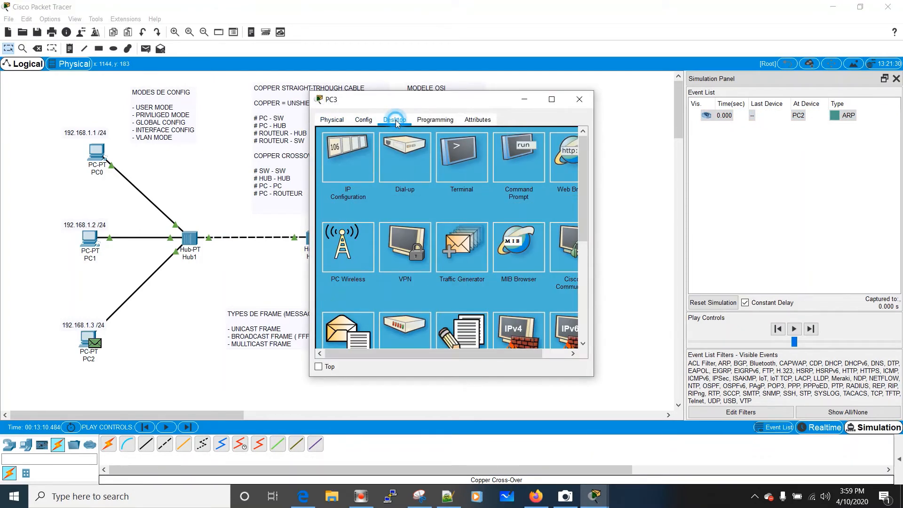
left_click(344, 168)
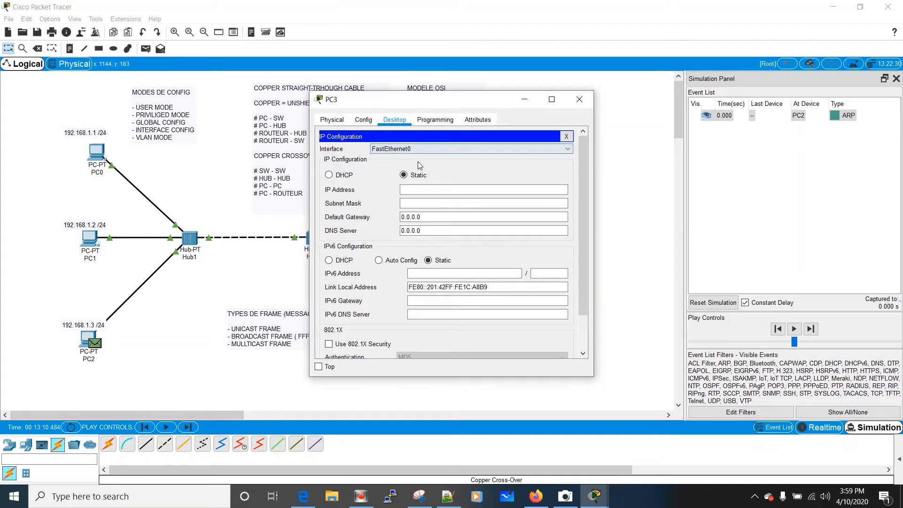
left_click(417, 190)
type("1")
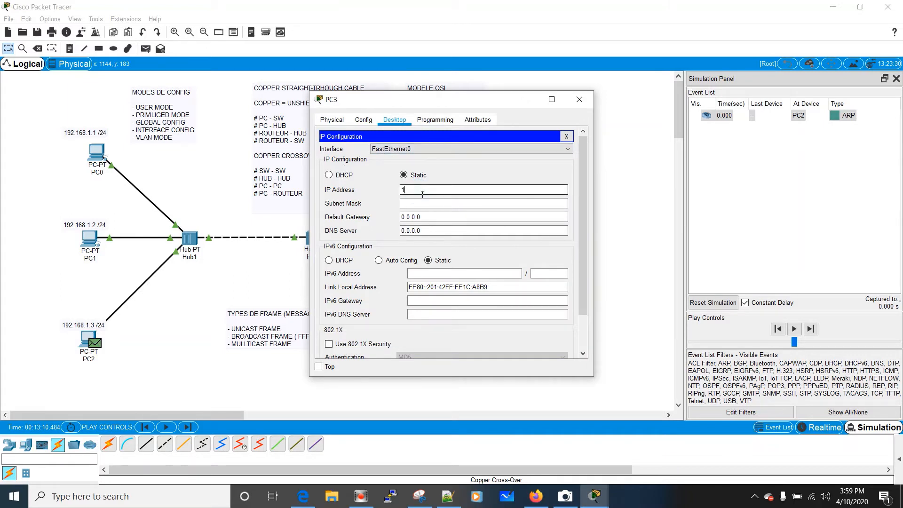
type("92.168.1.4")
key("Tab")
left_click_drag(431, 104, 218, 130)
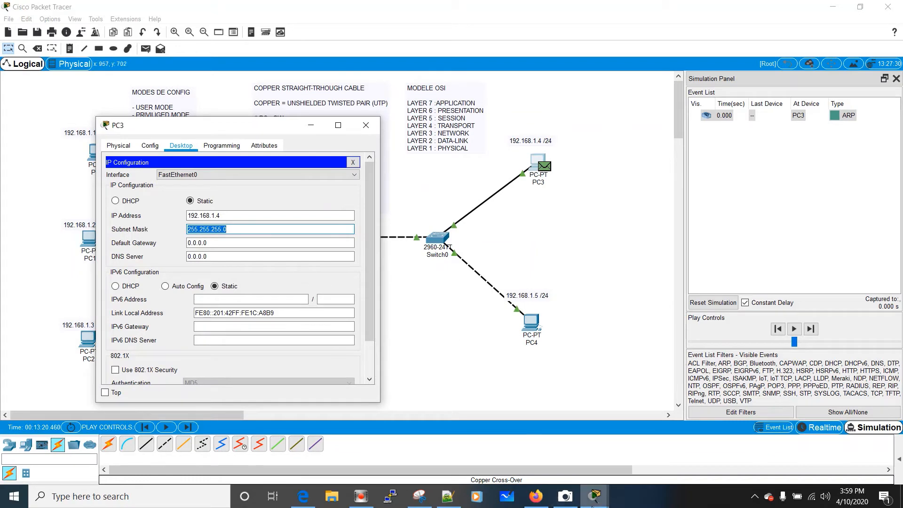
Assign PC4 the static IP address 192.168.1.5 with subnet mask 255.255.255.0.
left_click(531, 327)
left_click(529, 328)
left_click(401, 120)
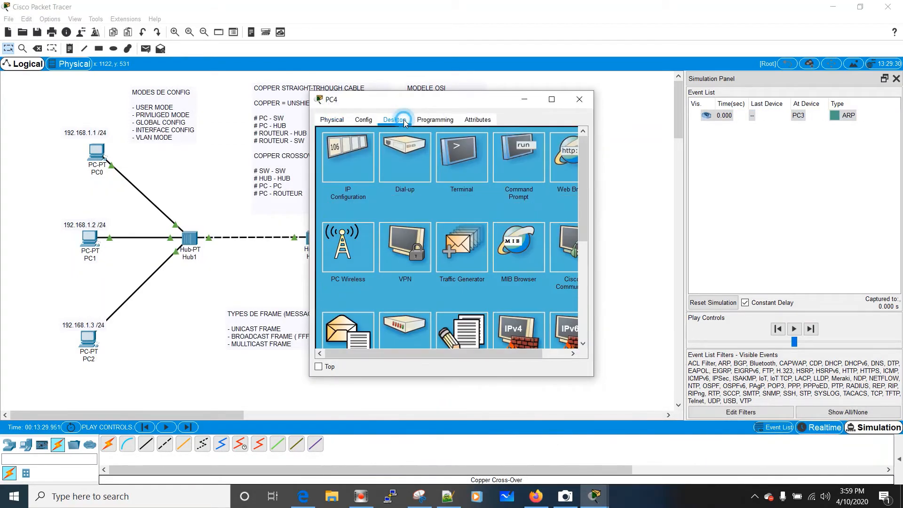
left_click(337, 162)
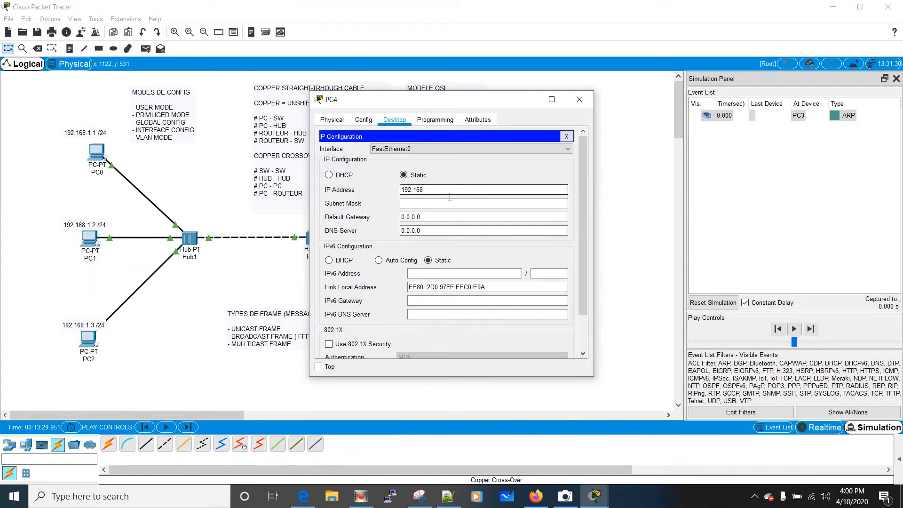
key("Tab")
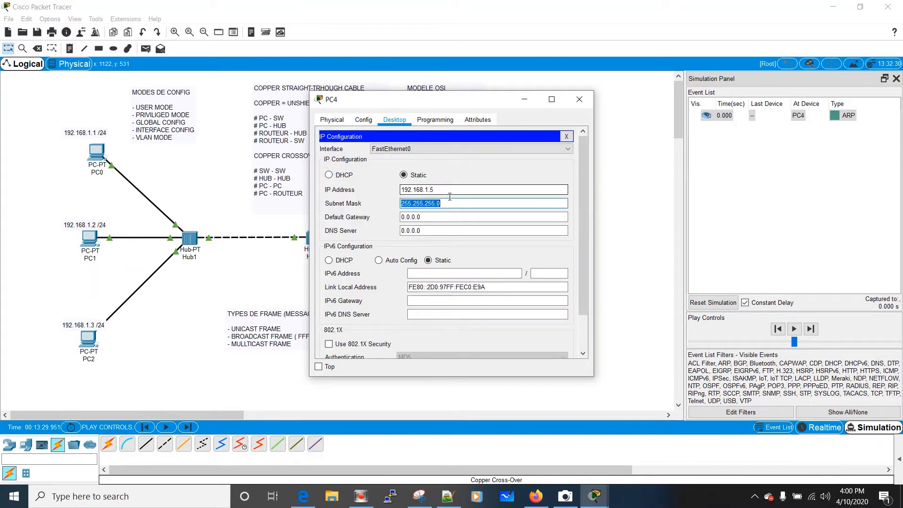
left_click_drag(445, 99, 251, 120)
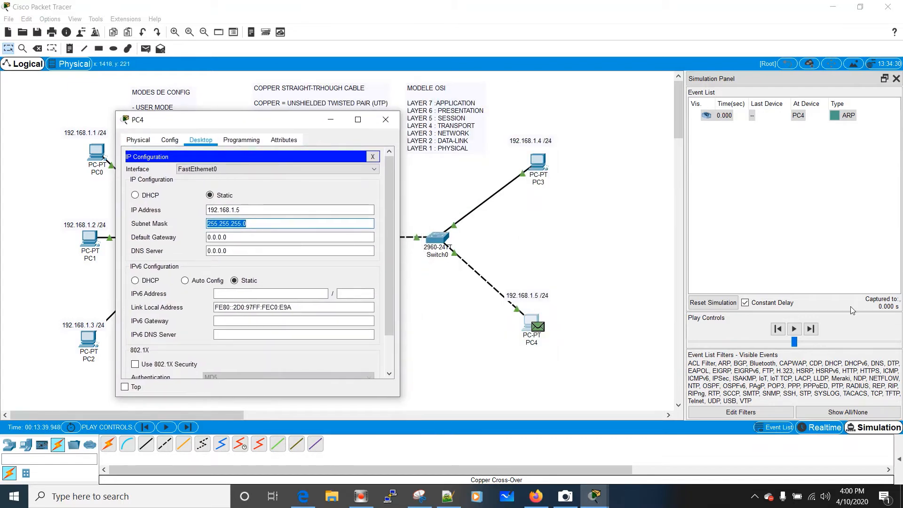
Play the simulation and examine Switch0's MAC address table with the show mac address-table command.
left_click(794, 329)
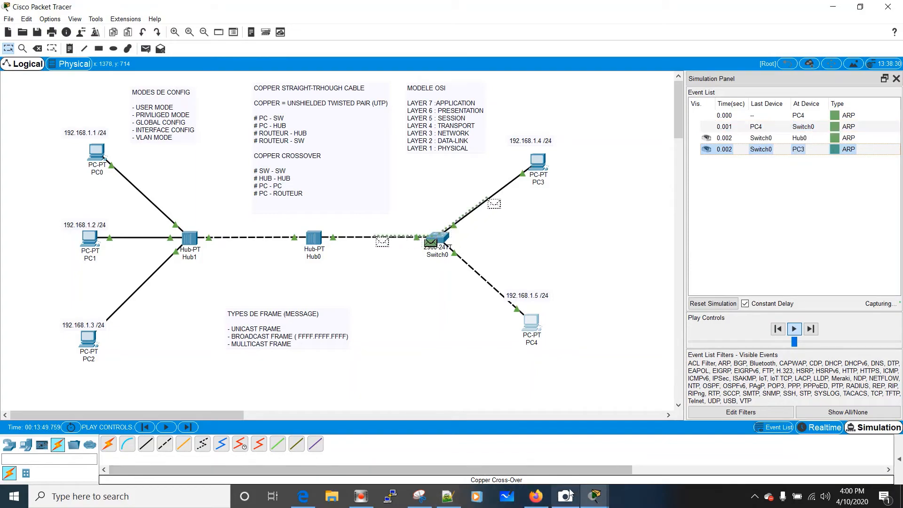
mouse_move(595, 496)
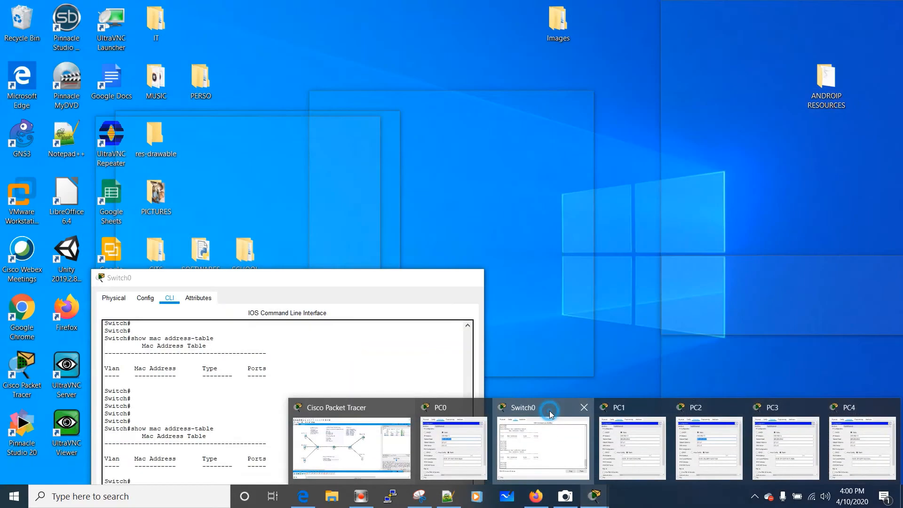
left_click(552, 415)
left_click_drag(288, 285, 297, 123)
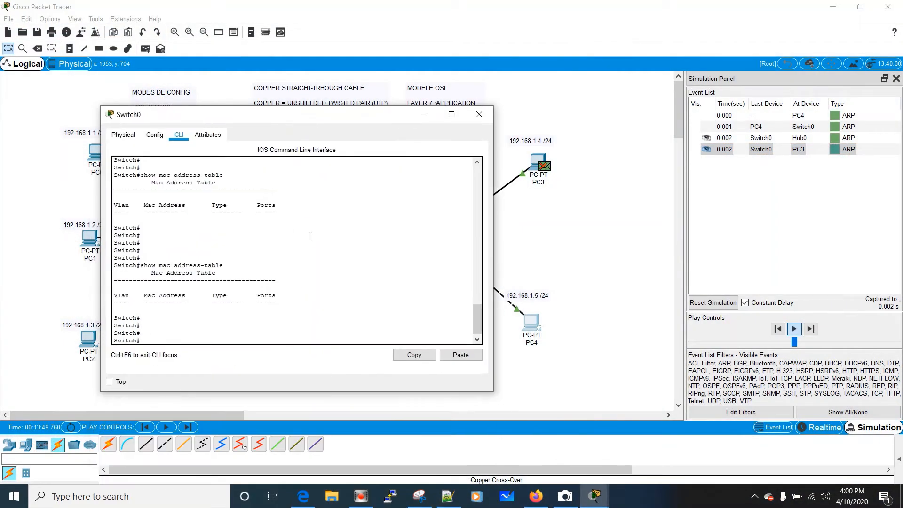
key("Up")
key("Return")
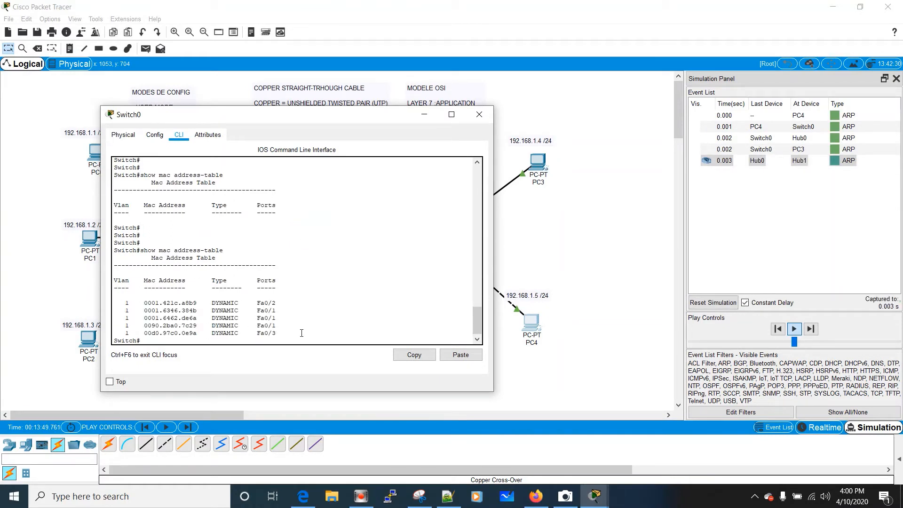
left_click_drag(146, 307, 180, 314)
left_click(279, 304)
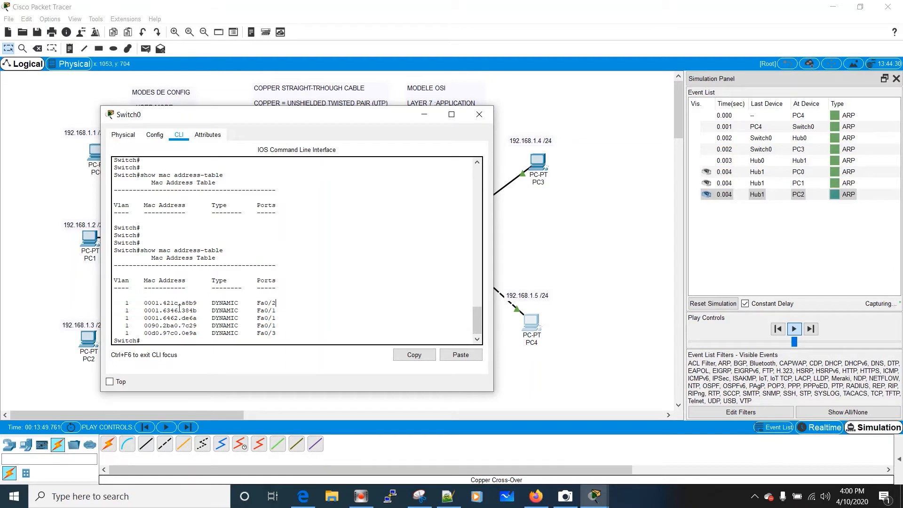
left_click_drag(322, 118, 339, 83)
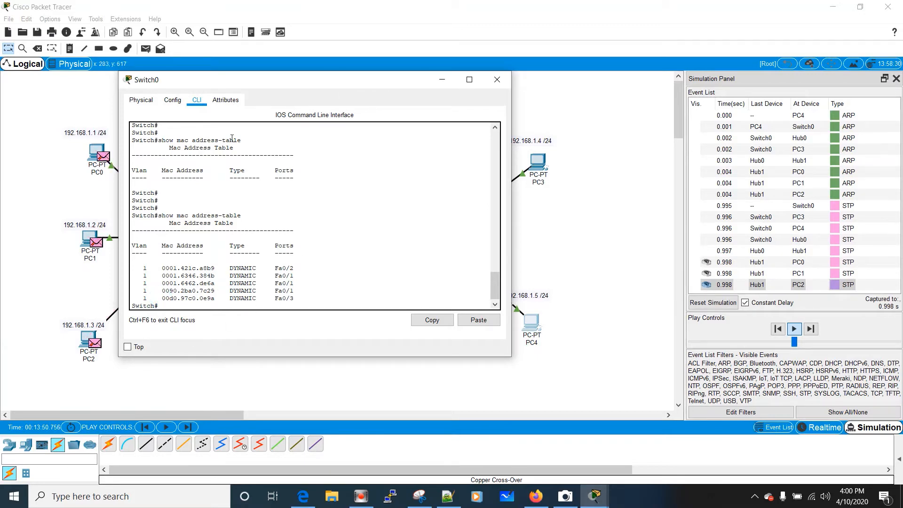
left_click_drag(208, 86, 441, 115)
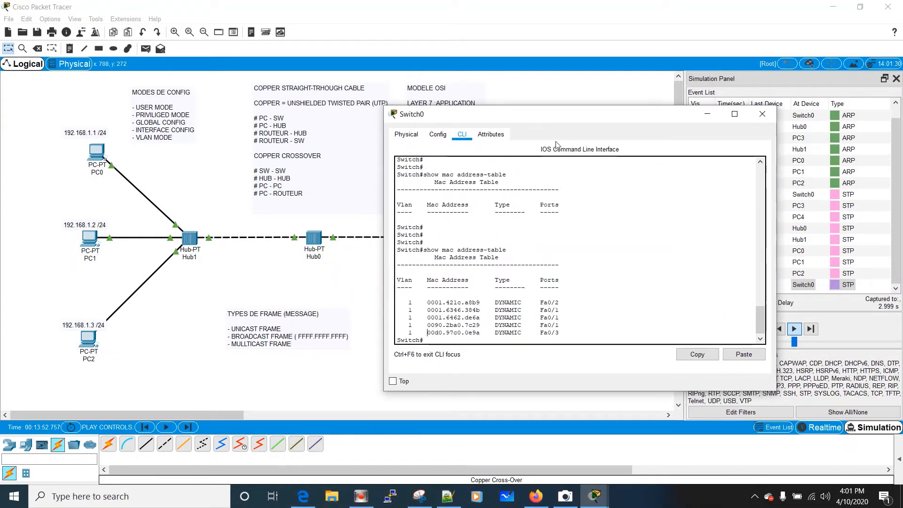
left_click_drag(520, 114, 618, 112)
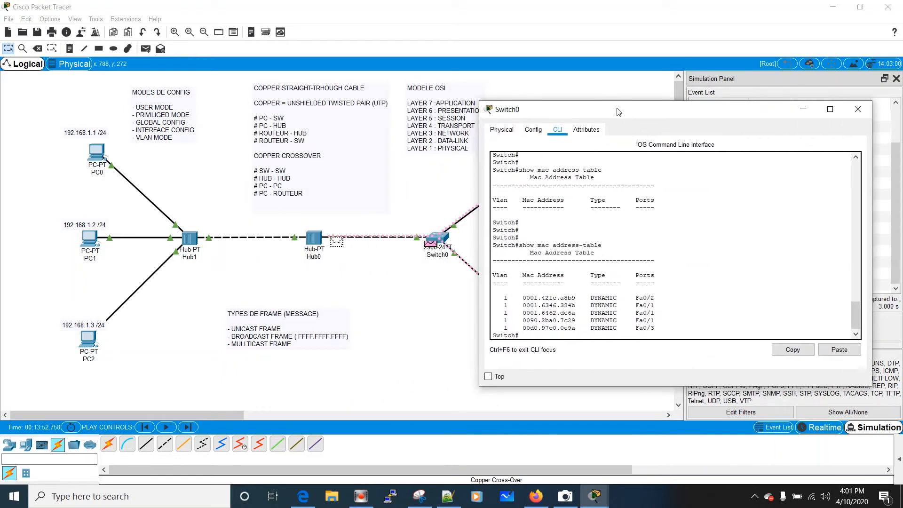
Add a second 2960-24TT switch to the workspace, below Switch0.
left_click(14, 446)
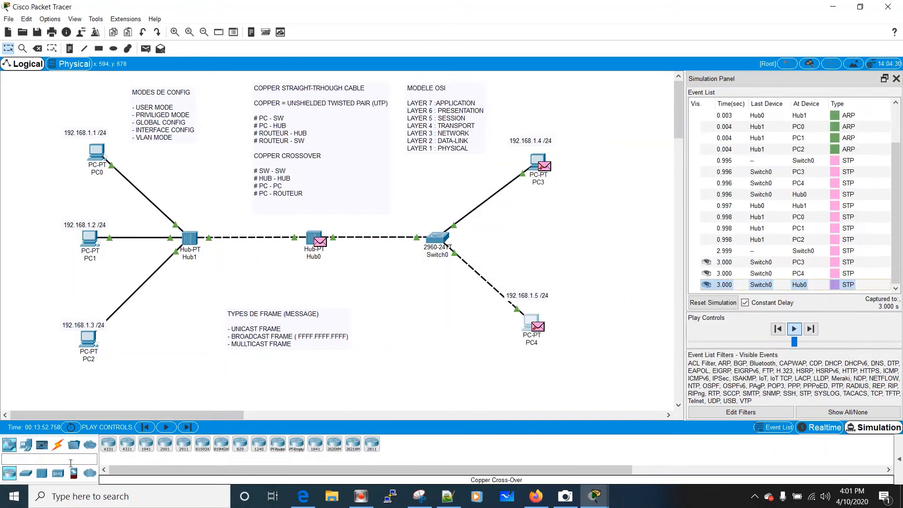
left_click(30, 476)
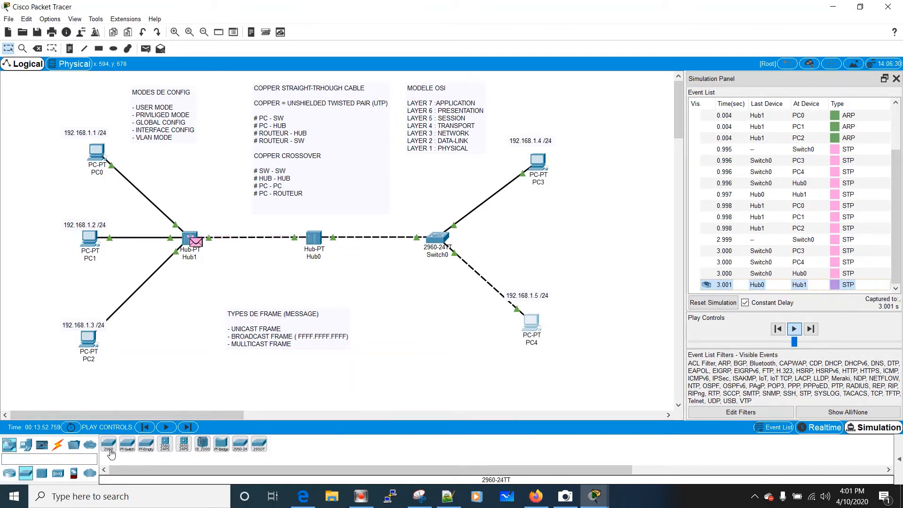
left_click(108, 444)
left_click(406, 346)
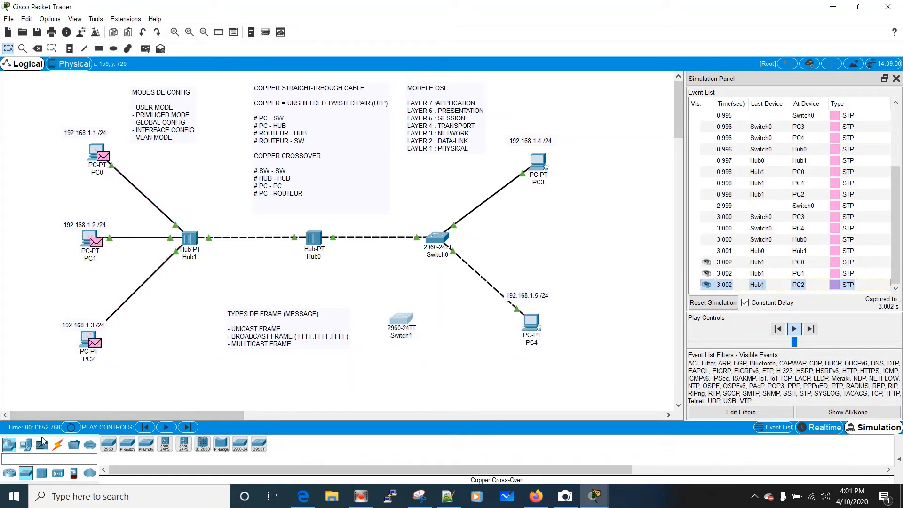
Connect FastEthernet0/1 of Switch1 to Switch0 with a copper cross-over cable.
left_click(57, 445)
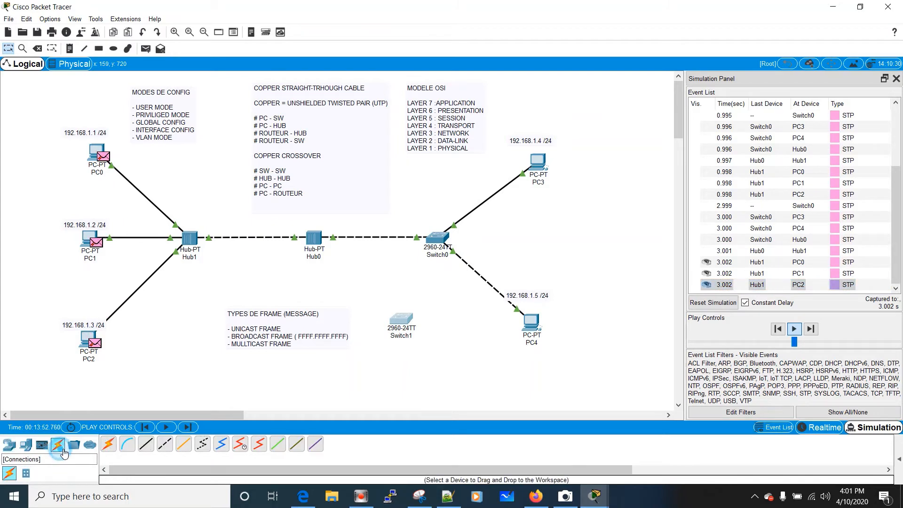
left_click(165, 444)
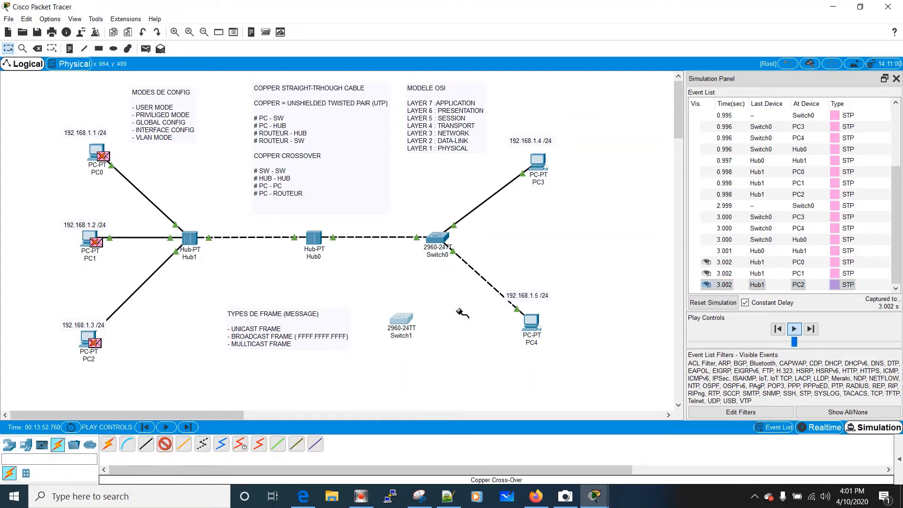
left_click(402, 321)
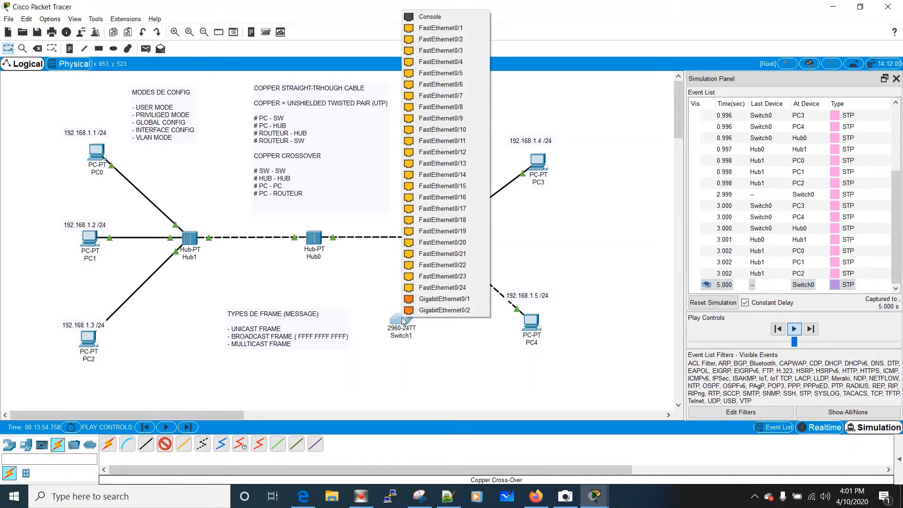
left_click(442, 28)
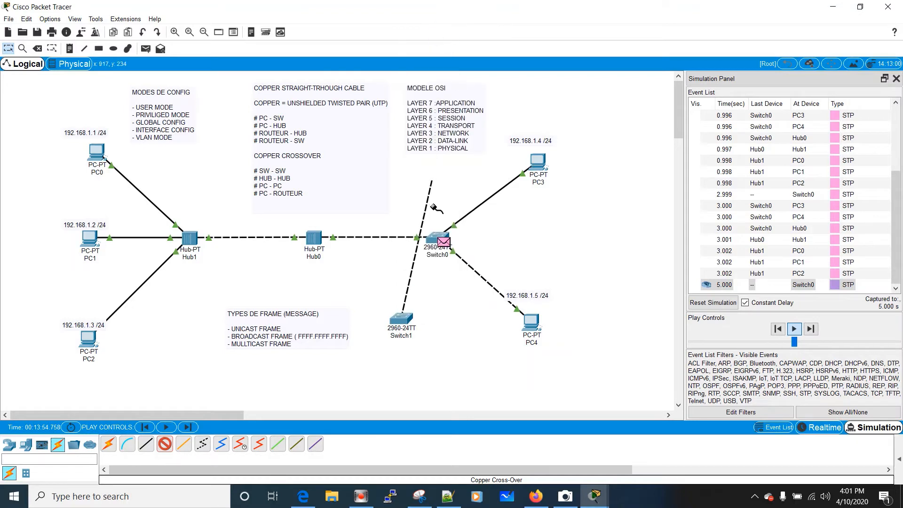
left_click(435, 238)
left_click(469, 19)
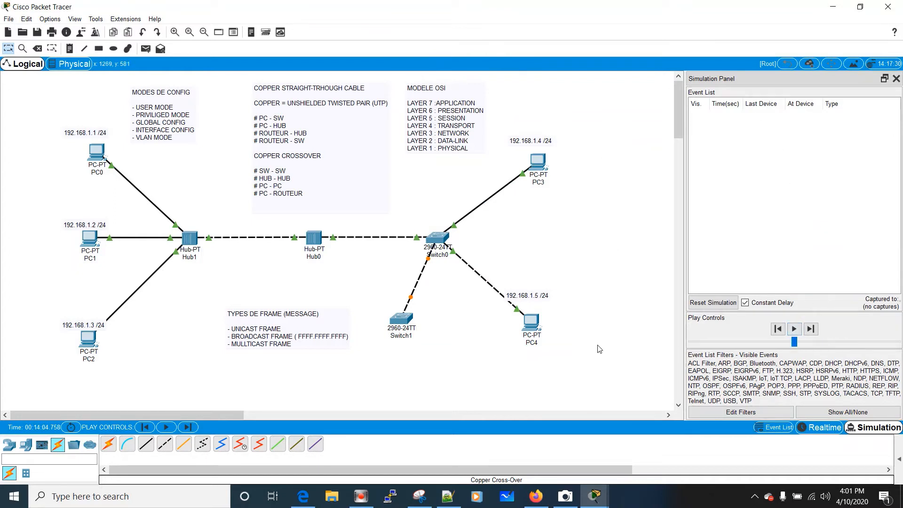
left_click(444, 362)
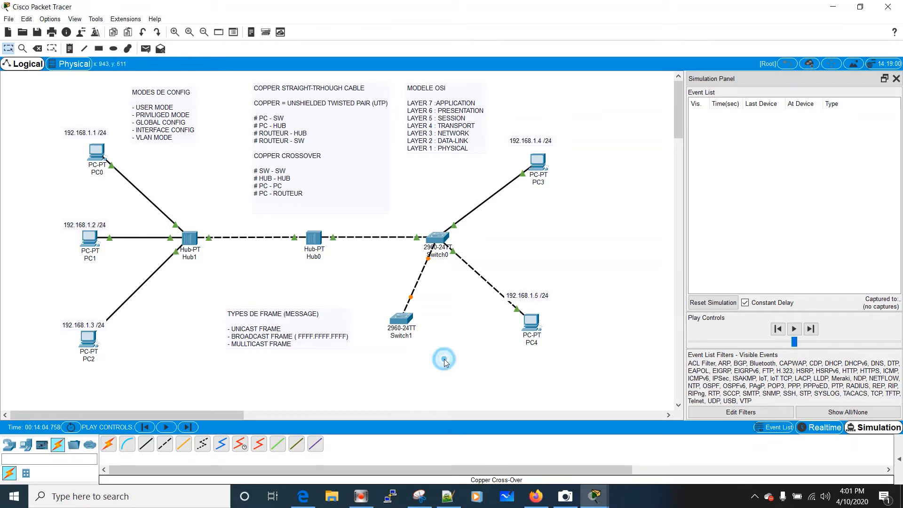
Close the Simulation Panel and open Switch1's command-line interface in a widened window beside the switches.
left_click(896, 79)
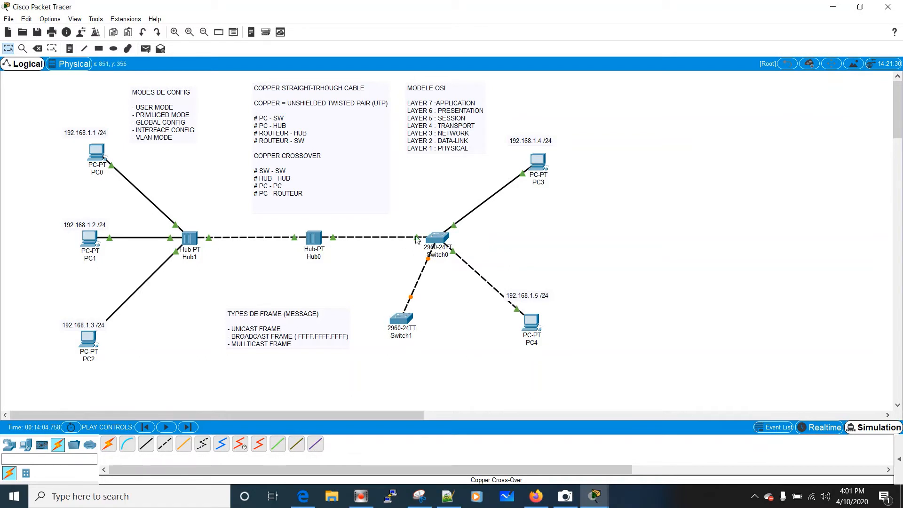
left_click(393, 323)
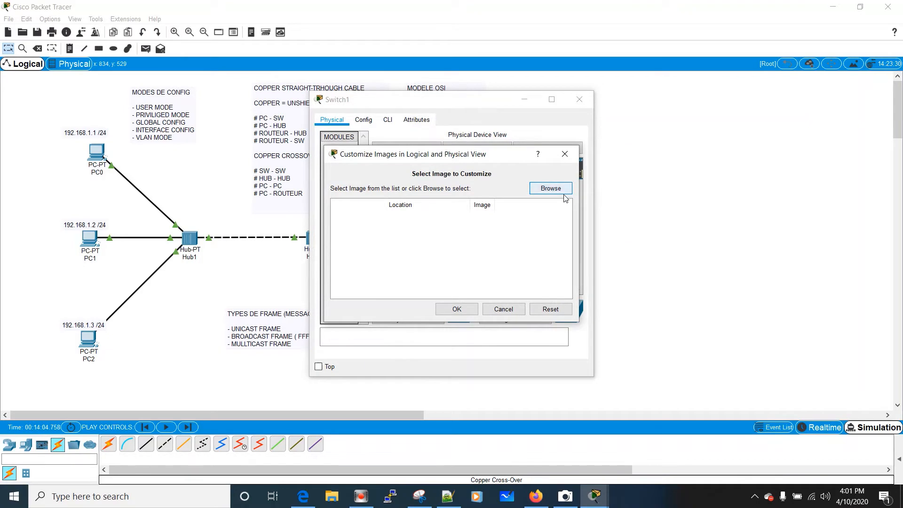
left_click(565, 154)
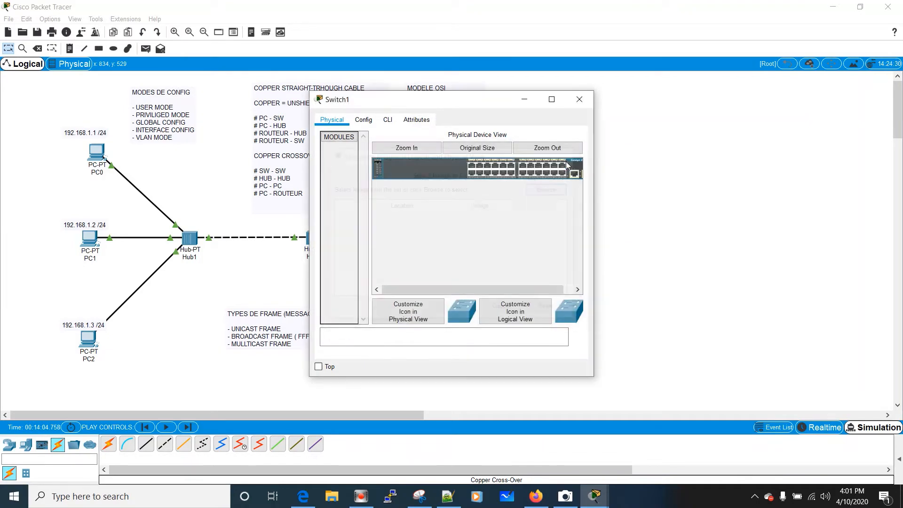
left_click(387, 120)
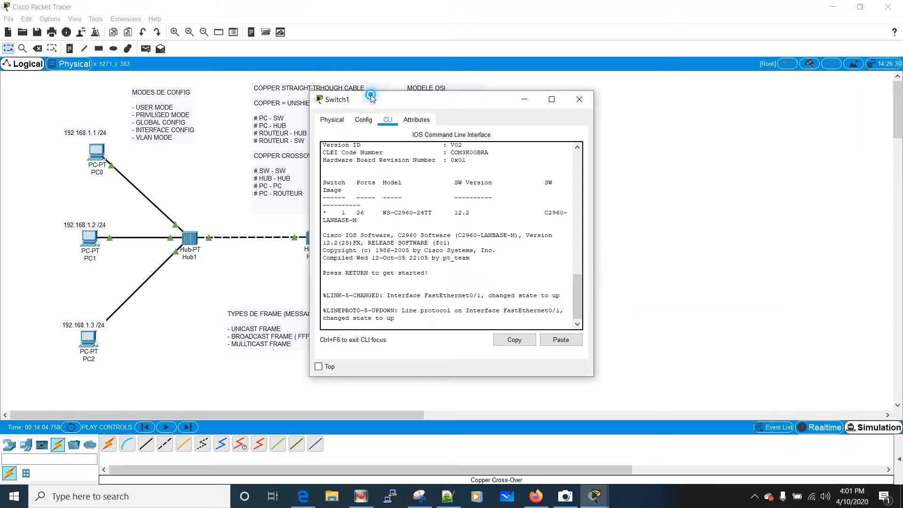
left_click_drag(372, 98, 140, 85)
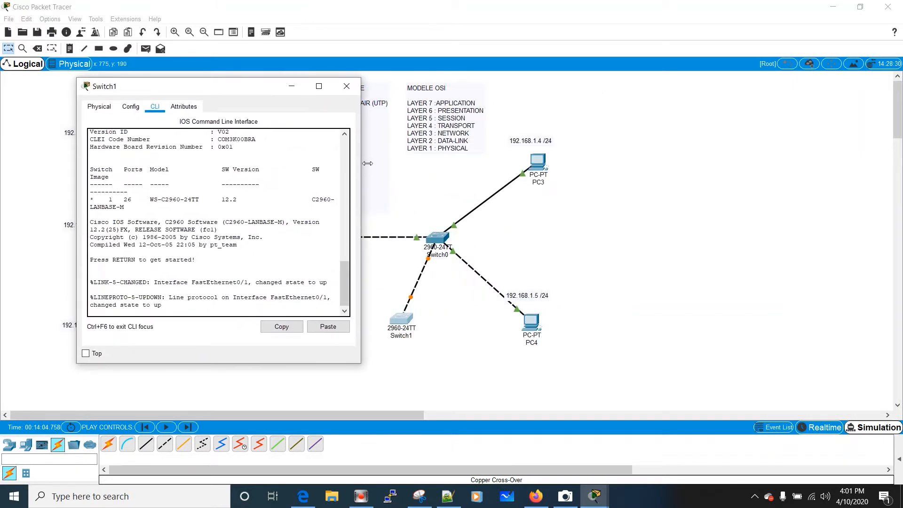
left_click_drag(367, 163, 388, 170)
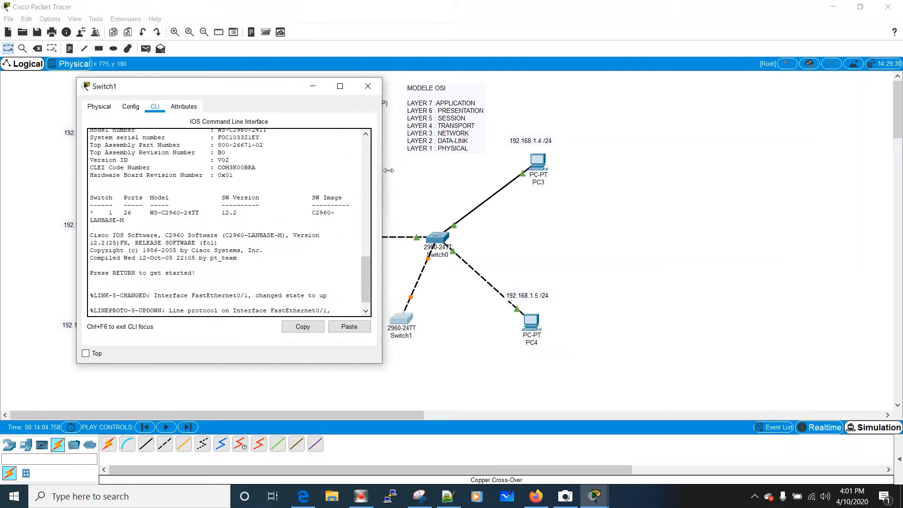
Start the console session on Switch1 and enter privileged mode with the enable command.
left_click(262, 253)
key("Return")
key("Return")
key("Return")
key("Return")
type("EN")
key("Tab")
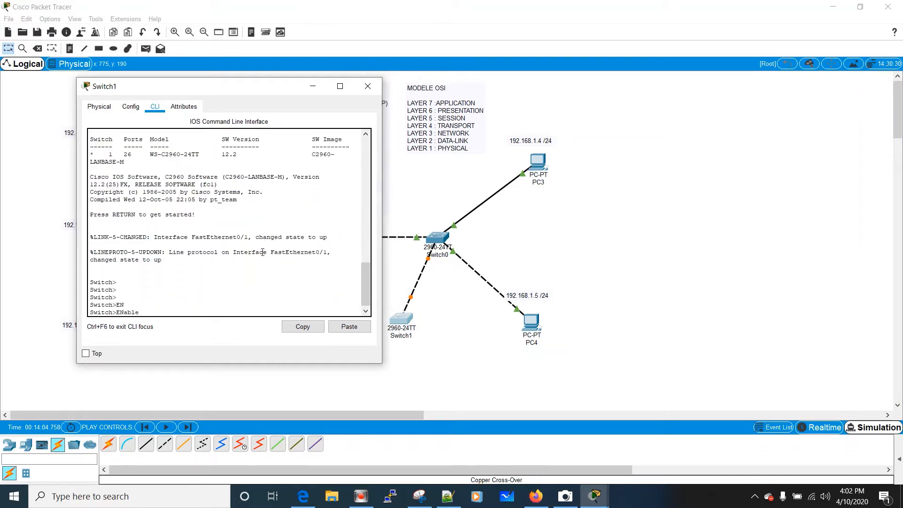
key("Return")
key("Return")
key("Return")
key("Return")
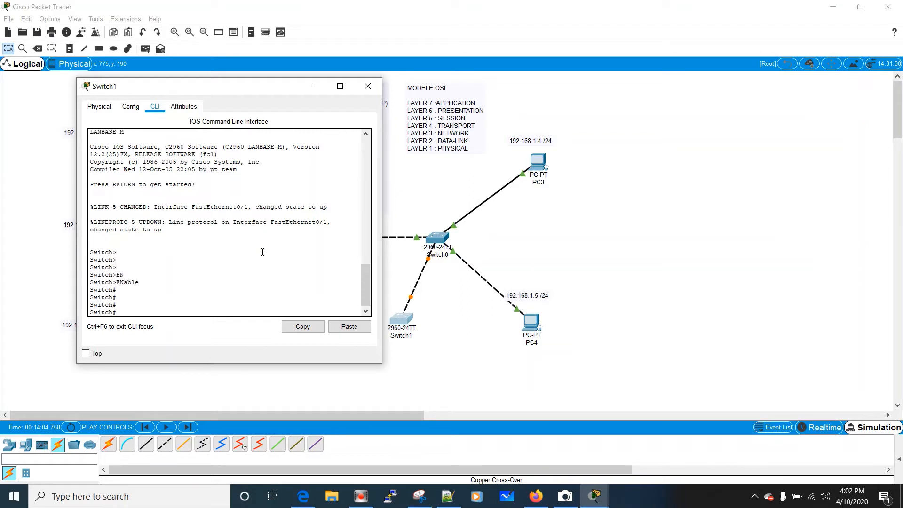
Display Switch1's MAC address table with the command show mac address-table.
type("sh")
key("Tab")
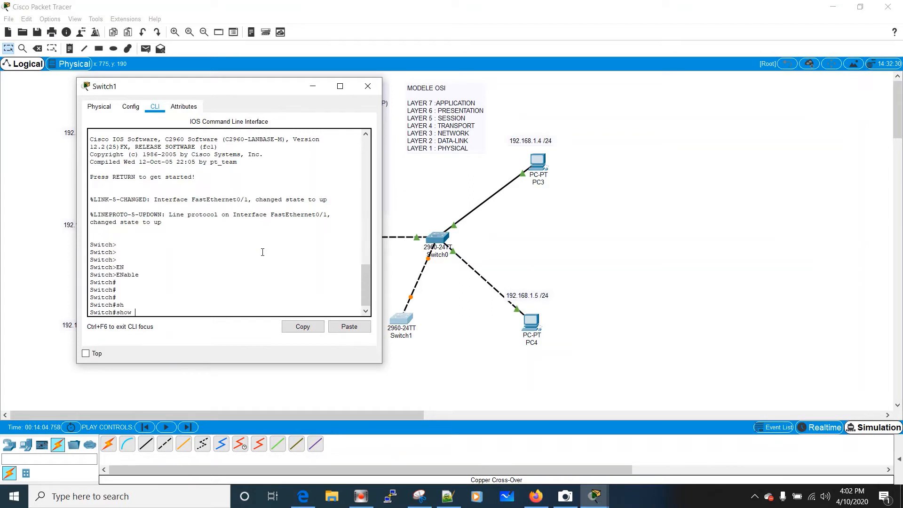
type("mac")
key("Tab")
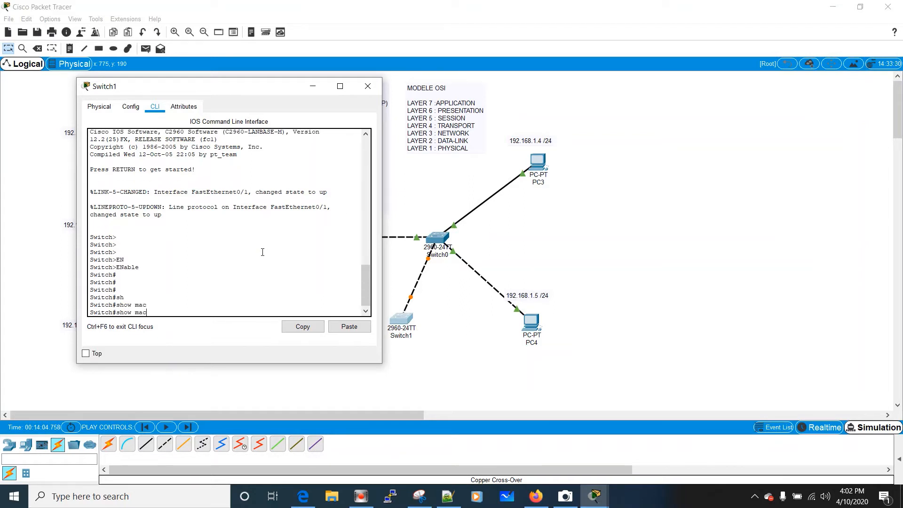
type("add")
key("Tab")
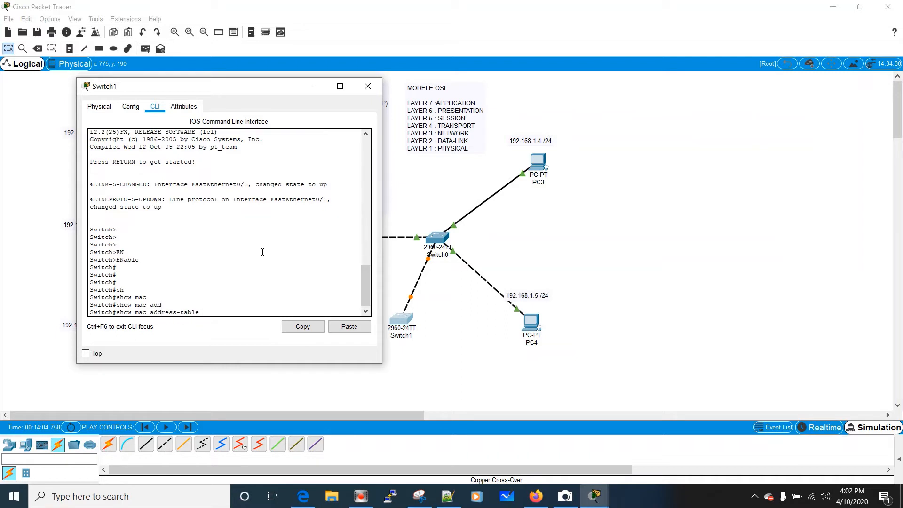
key("Return")
key("Return")
key("Return")
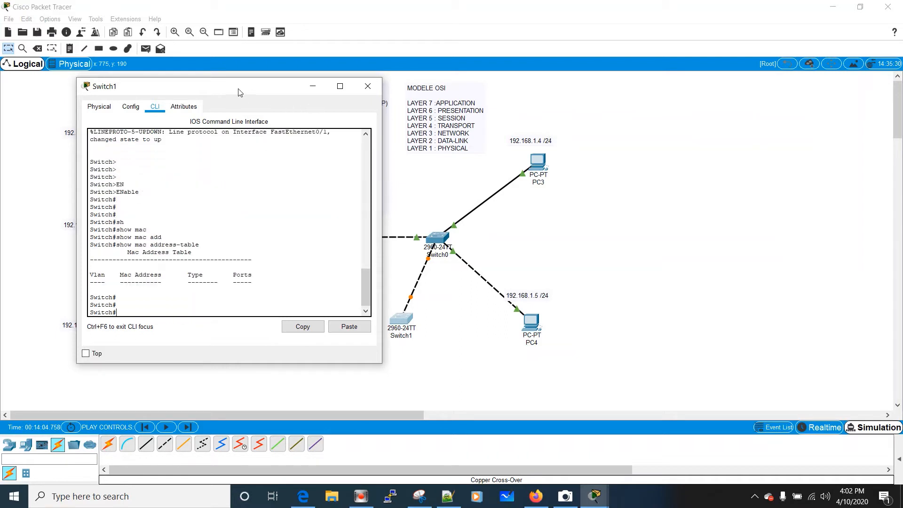
Move the Switch1 window further away from the switches and run show mac address-table two more times.
left_click_drag(224, 87, 175, 76)
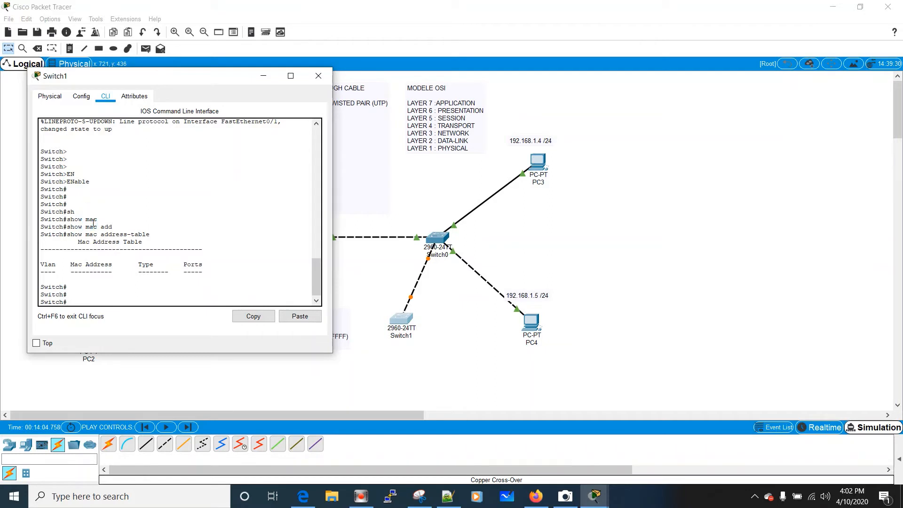
key("Up")
key("Return")
key("Return")
key("Return")
key("Return")
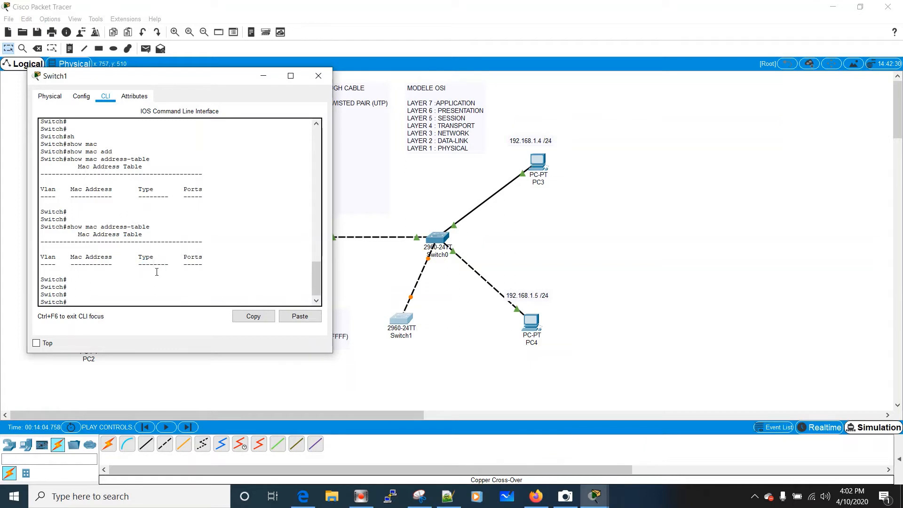
key("Up")
key("Return")
key("Return")
key("Return")
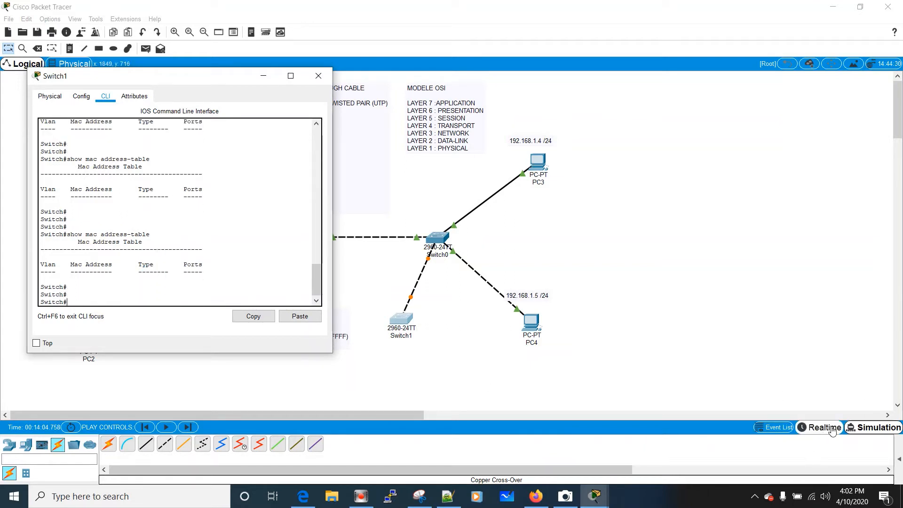
Close the simulation event list and switch the network to Realtime mode.
left_click(878, 432)
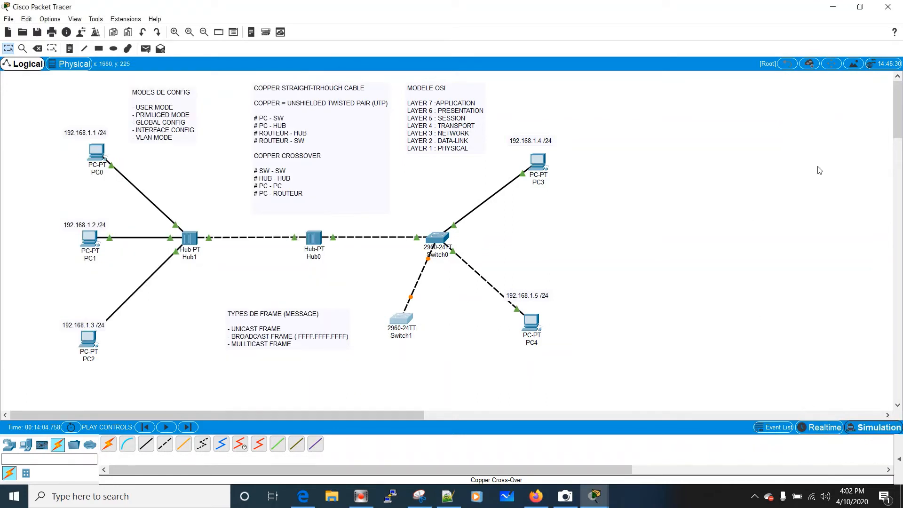
left_click(870, 436)
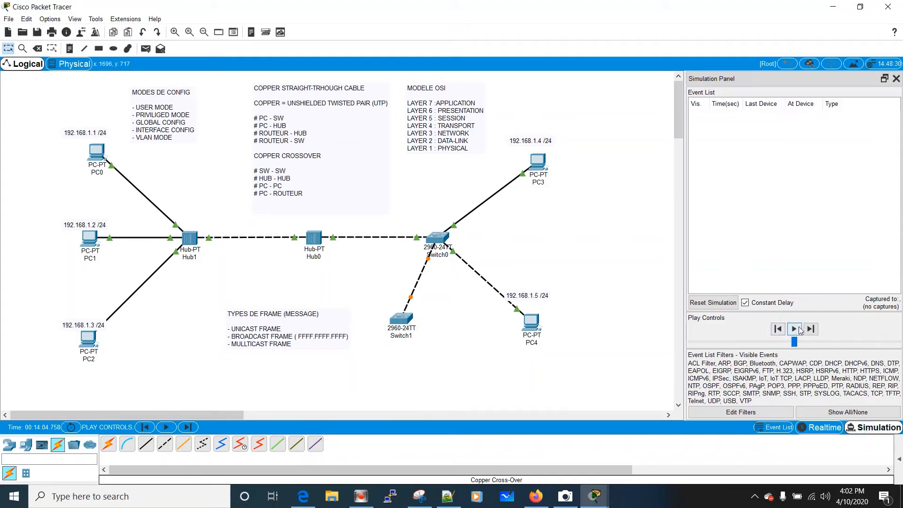
left_click(772, 428)
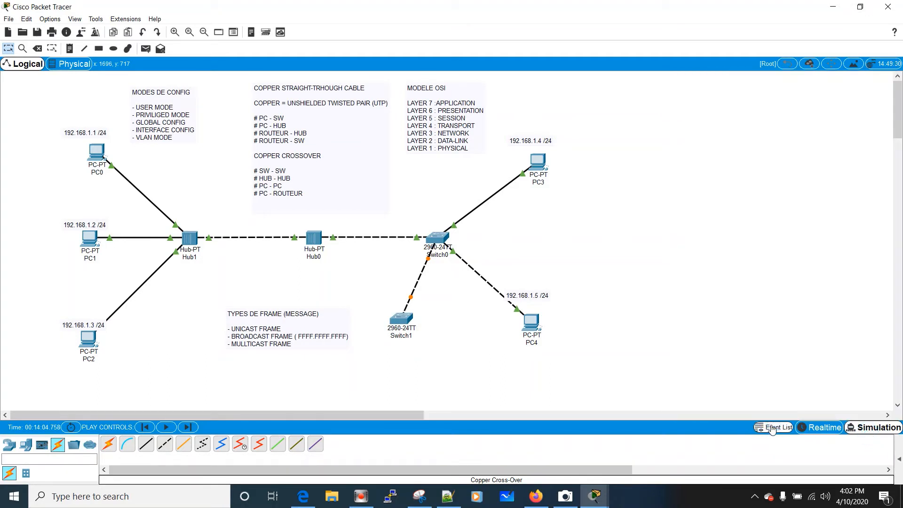
left_click(826, 428)
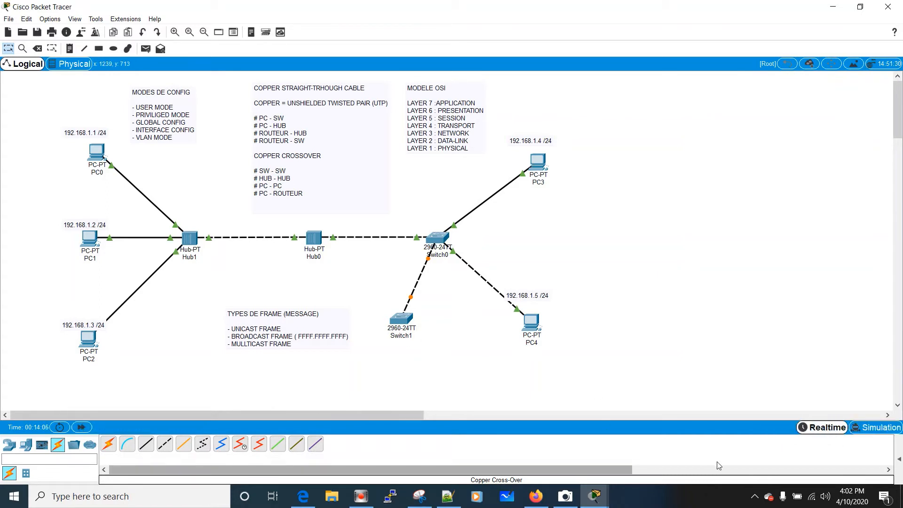
Bring Switch1's command line back to the front and check its MAC table again with show mac address-table.
mouse_move(595, 496)
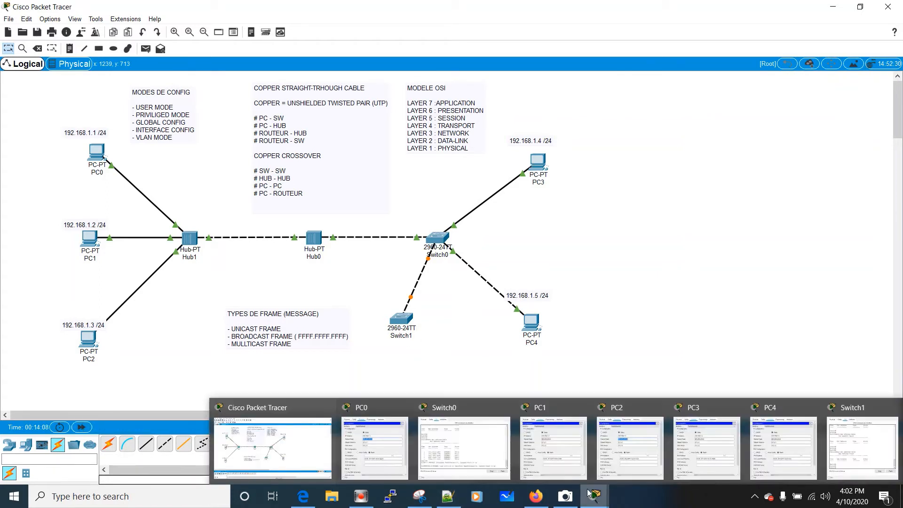
mouse_move(856, 420)
left_click(867, 404)
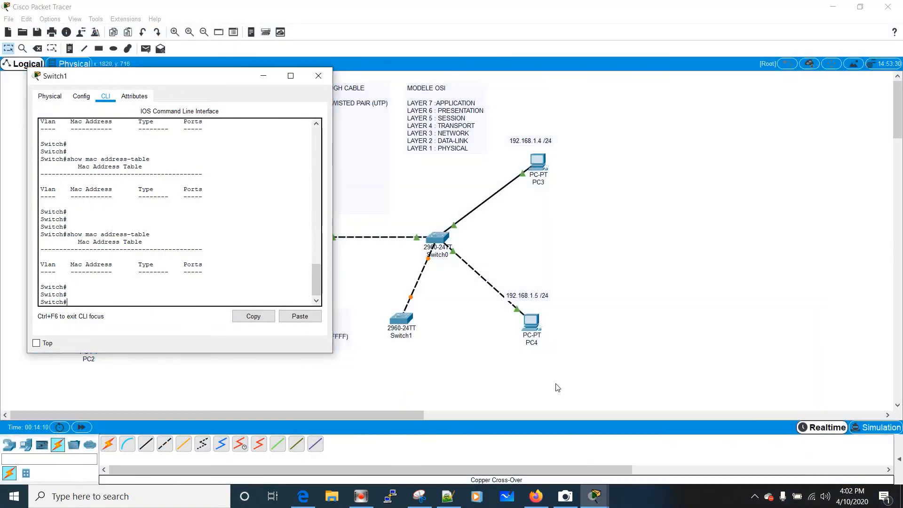
left_click(164, 242)
key("Return")
key("Return")
key("Return")
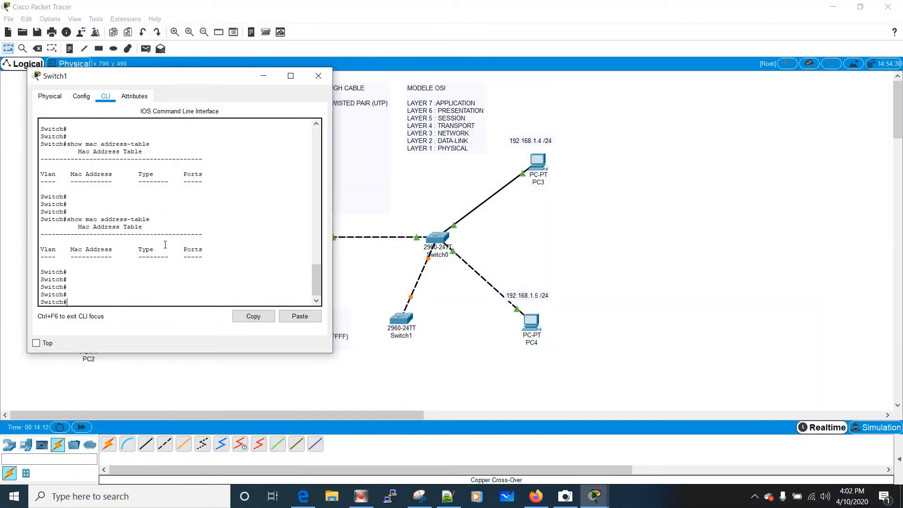
type("show mac address-table")
key("Return")
key("Return")
key("Return")
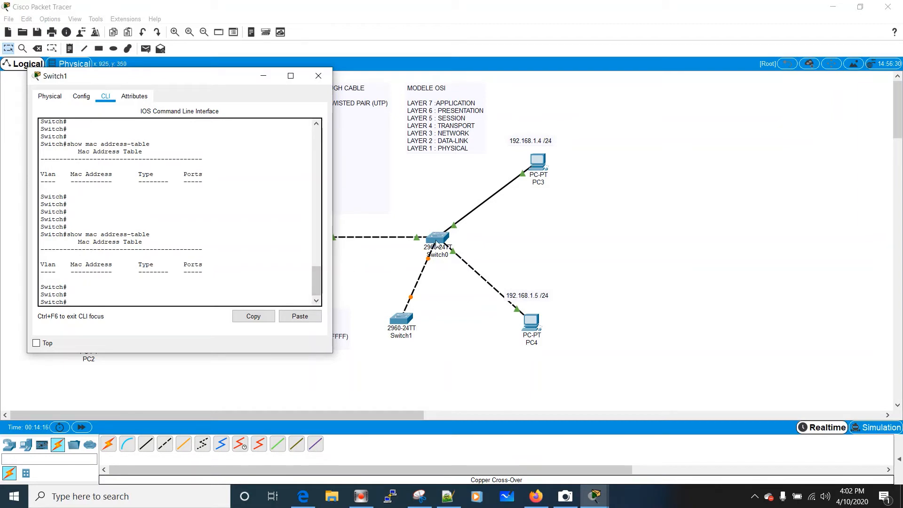
Bring Switch0's command line to the front and list its learned addresses with show mac address-table.
left_click(523, 240)
mouse_move(434, 237)
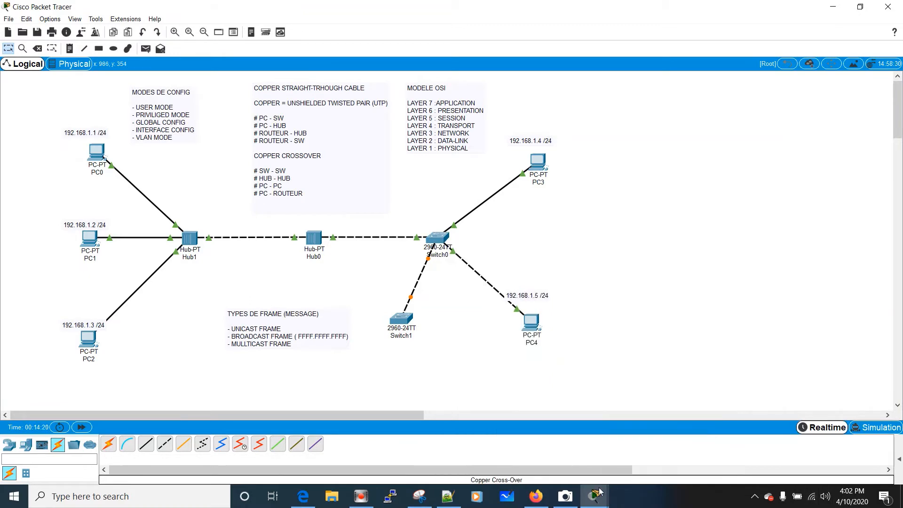
mouse_move(593, 497)
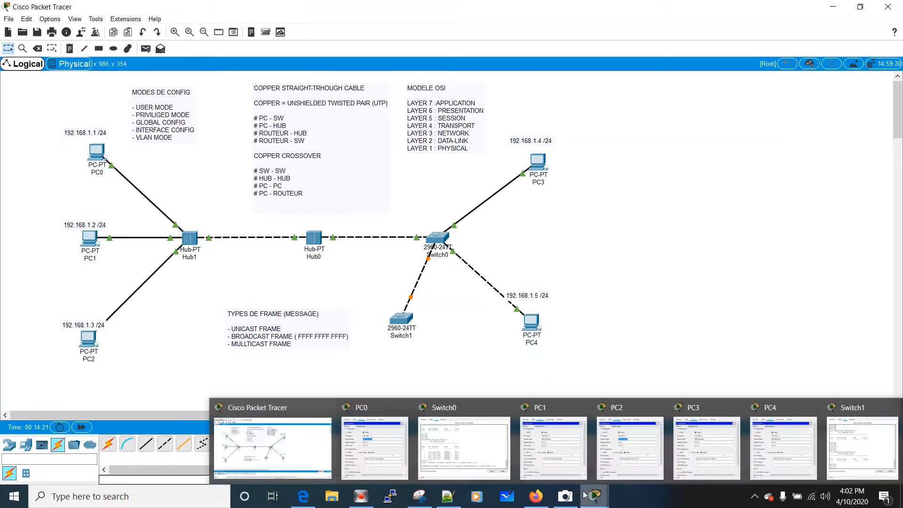
left_click(482, 397)
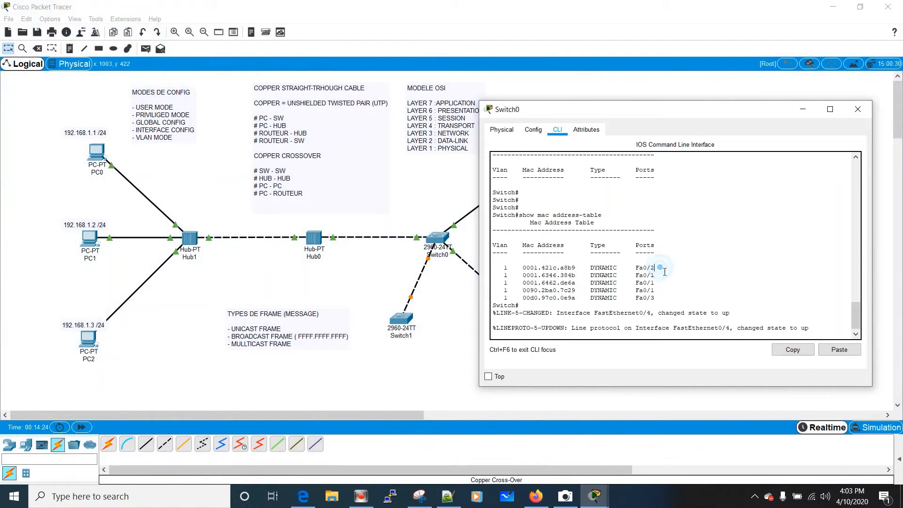
key("Return")
key("Return")
key("Return")
key("Return")
key("Up")
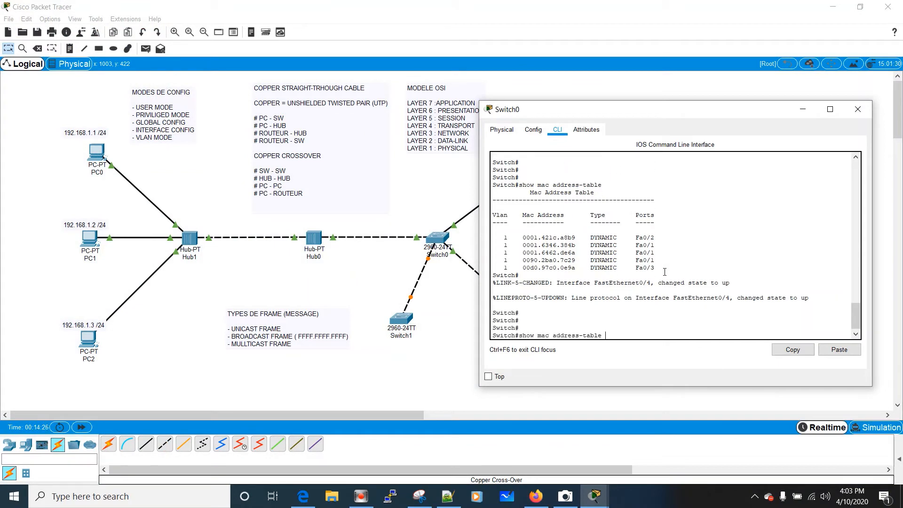
key("Return")
key("Return")
key("Return")
key("Return")
key("Return")
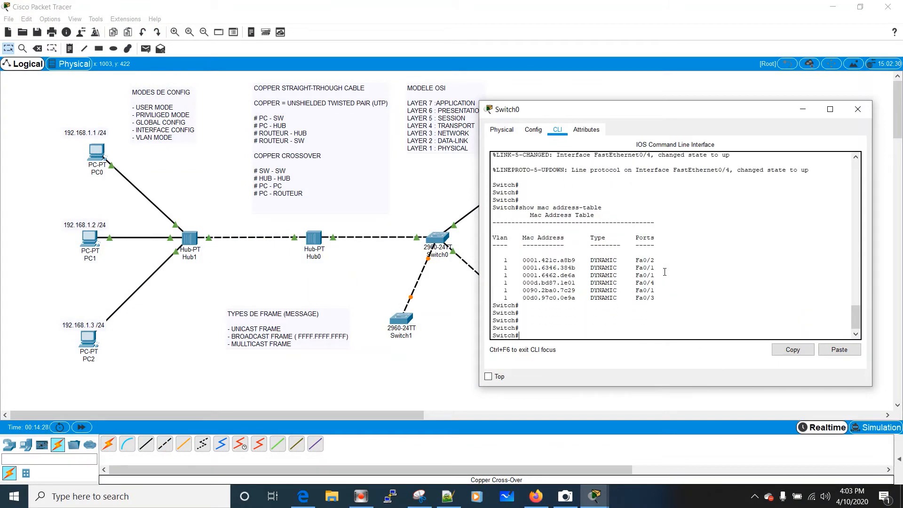
Highlight the MAC address entries in Switch0's table and review their ports, then clear the highlight.
left_click_drag(519, 260, 668, 301)
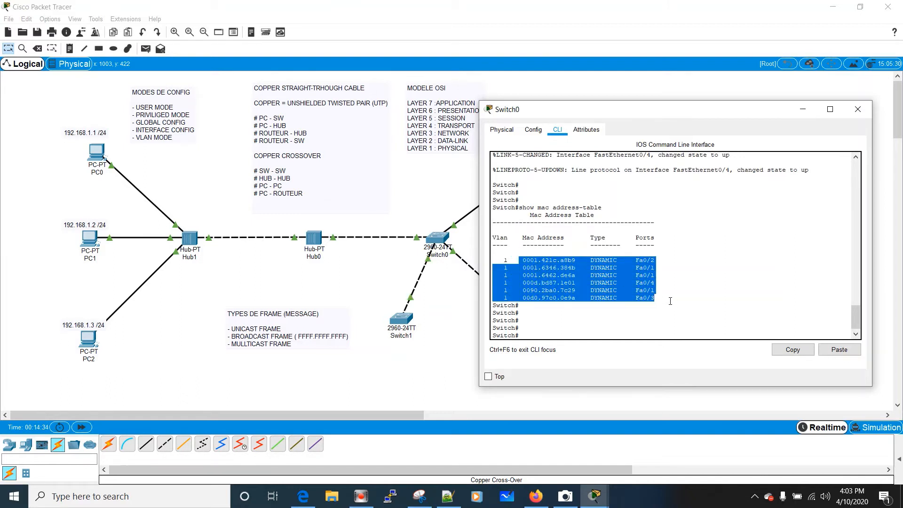
left_click_drag(853, 320, 853, 315)
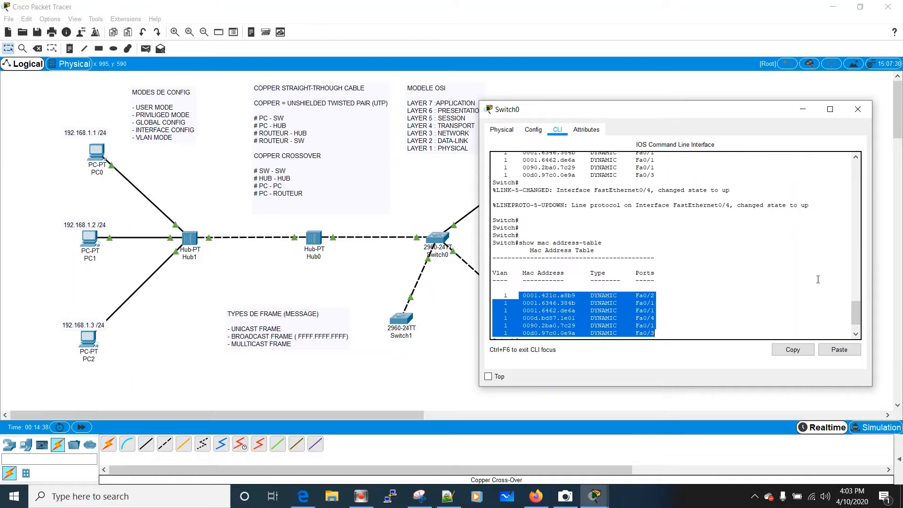
left_click_drag(855, 312, 856, 324)
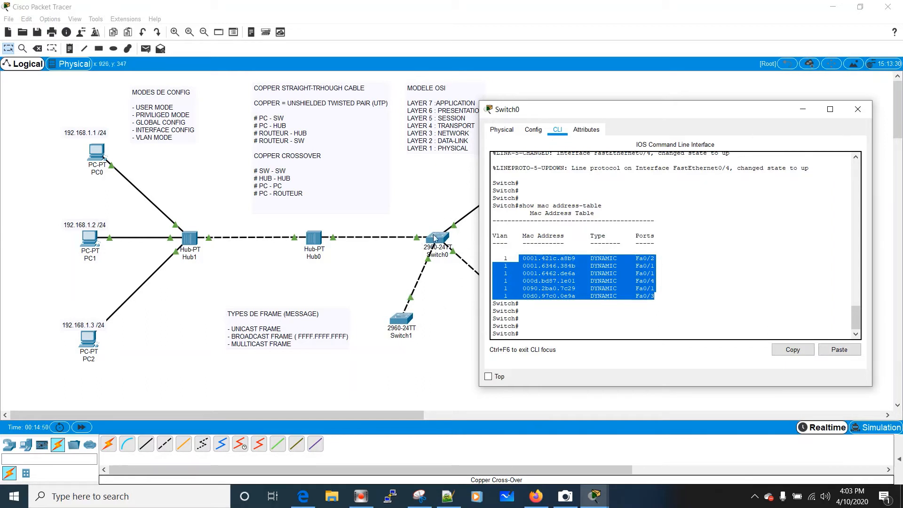
left_click(656, 294)
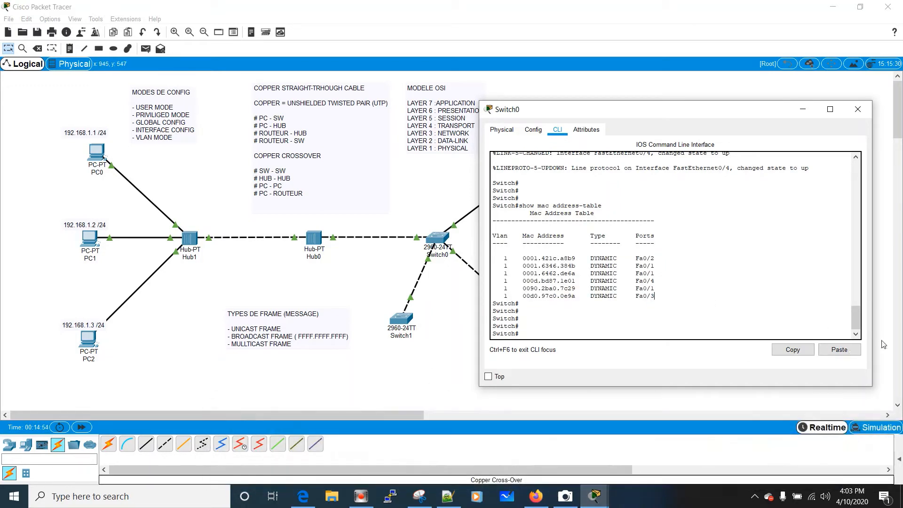
Show Switch1's command line beside Switch0's and repeat show mac address-table on Switch1 twice.
mouse_move(595, 496)
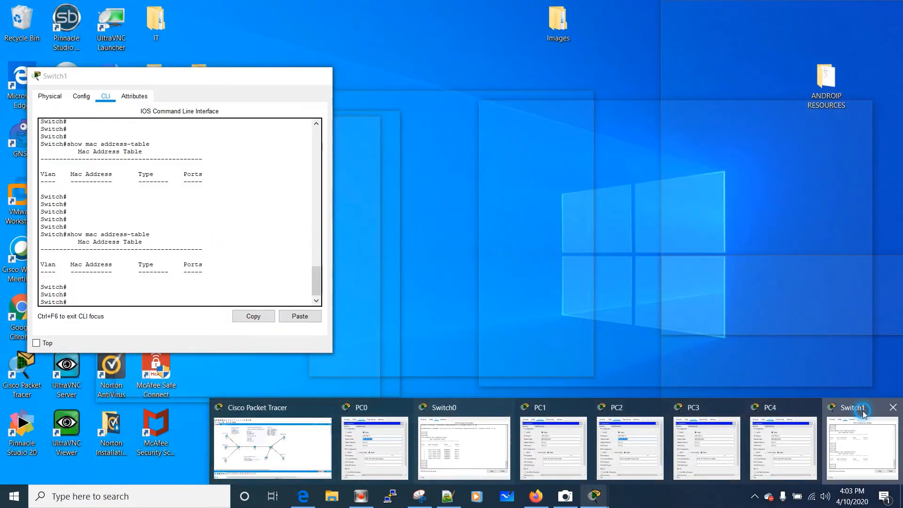
left_click(858, 447)
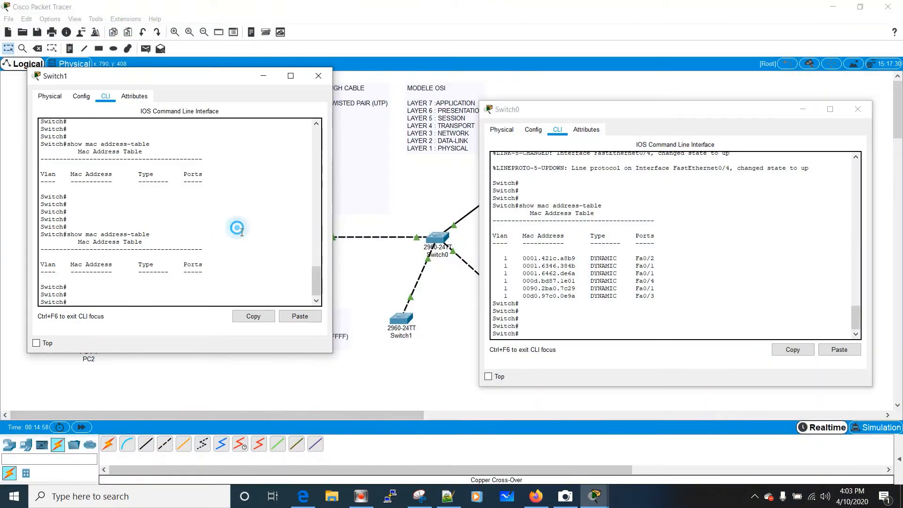
key("Up")
key("Return")
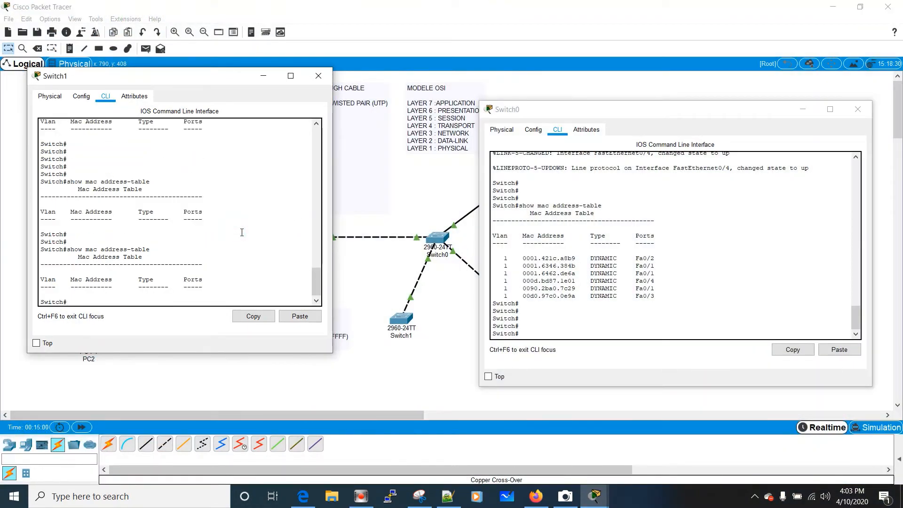
key("Return")
key("Return")
key("Return")
key("Up")
key("Return")
key("Return")
key("Return")
key("Return")
key("Return")
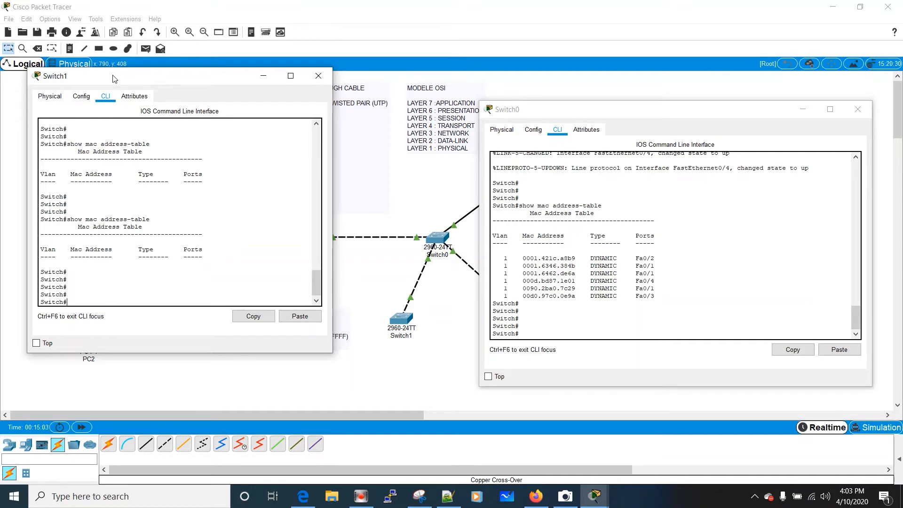
Shift the Switch1 window slightly and refresh Switch0's MAC table with show mac address-table.
left_click_drag(115, 77, 126, 94)
left_click(717, 217)
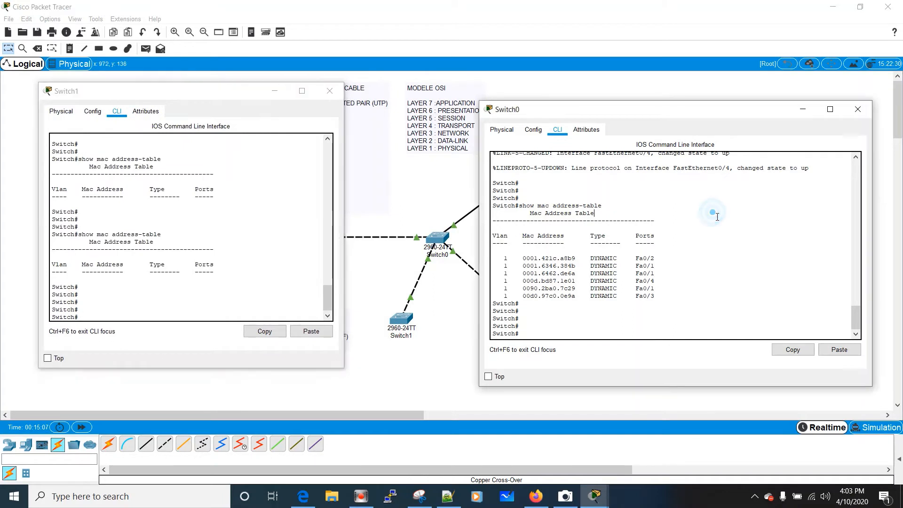
key("Up")
key("Return")
key("Return")
key("Return")
key("Return")
key("Return")
key("Return")
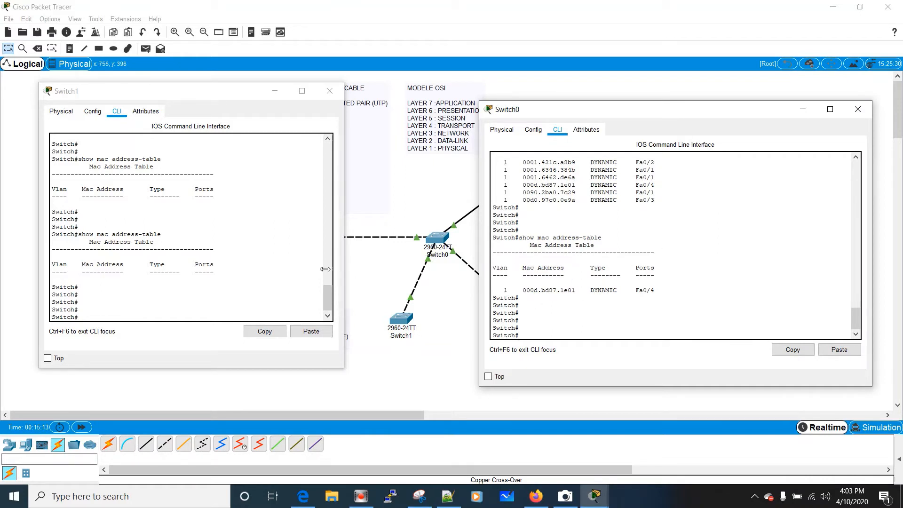
Run show mac address-table again on Switch1 and move its window away from the topology.
left_click(113, 293)
key("Up")
key("Return")
key("Return")
key("Return")
key("Return")
key("Return")
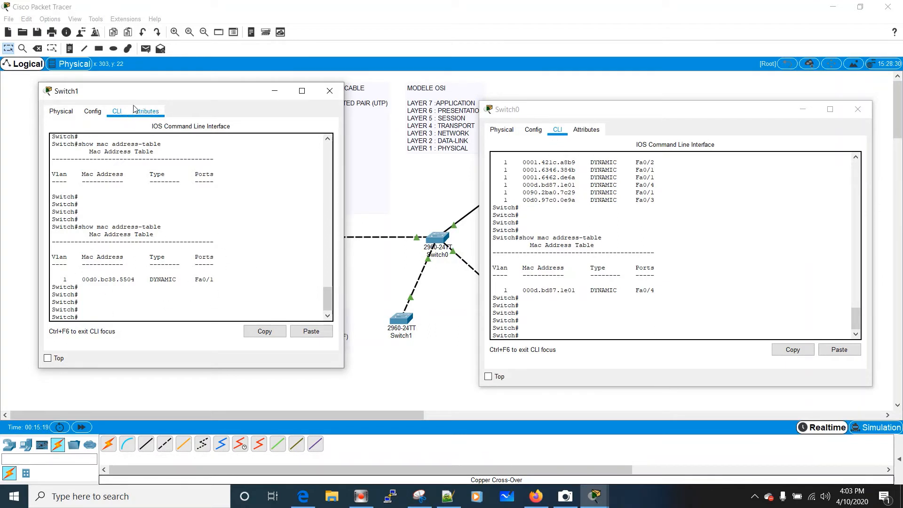
left_click_drag(123, 95, 96, 80)
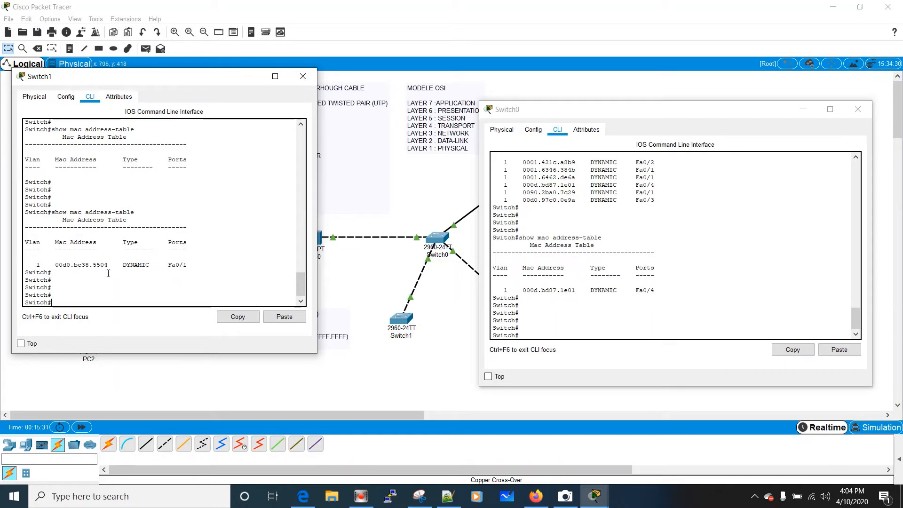
Display the details of interface f0/4 on Switch0 with show interfaces f0/4.
left_click(602, 323)
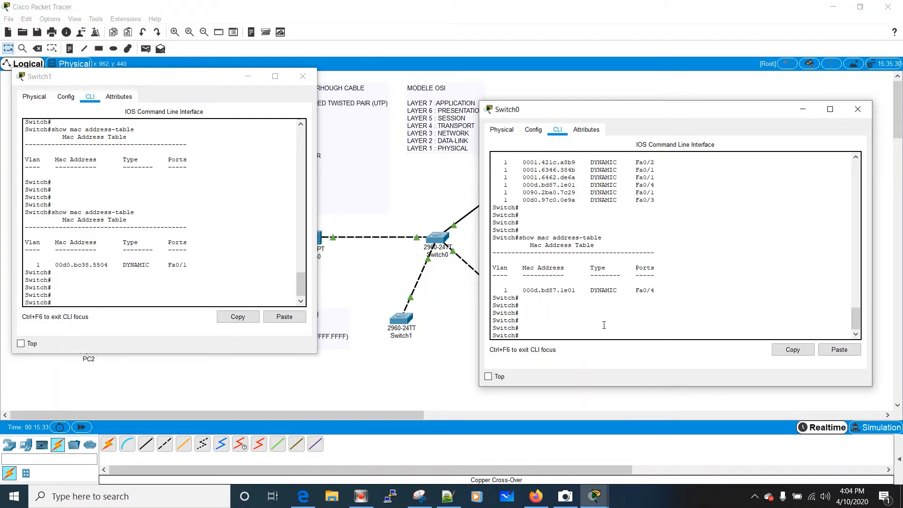
type("sh")
key("Tab")
type("i")
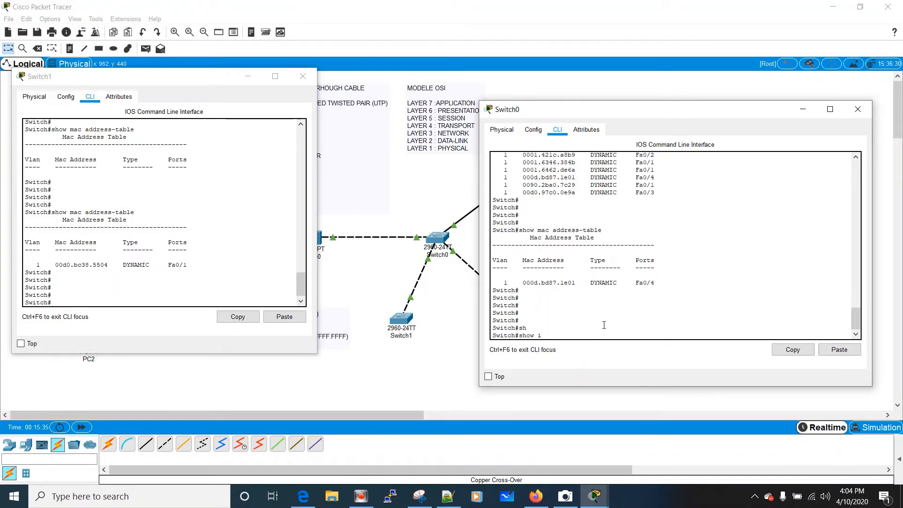
type("nt")
key("Tab")
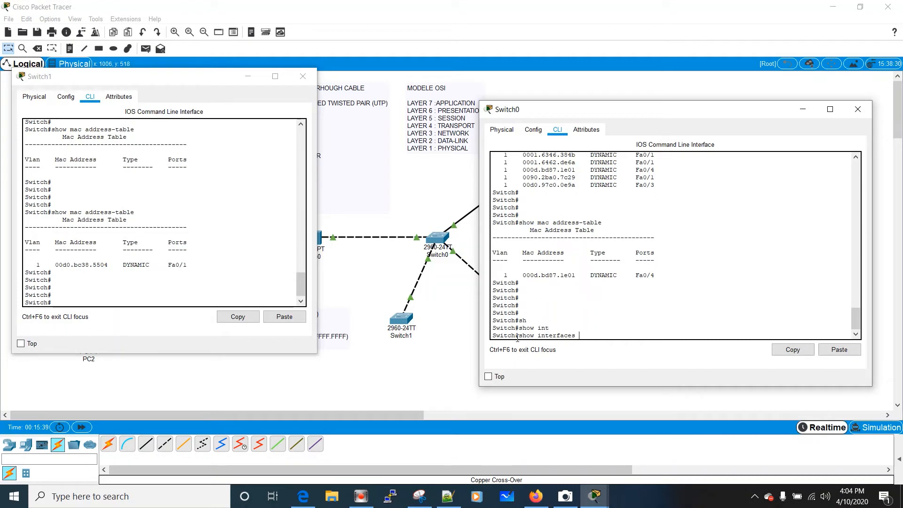
type("f0/4")
key("Return")
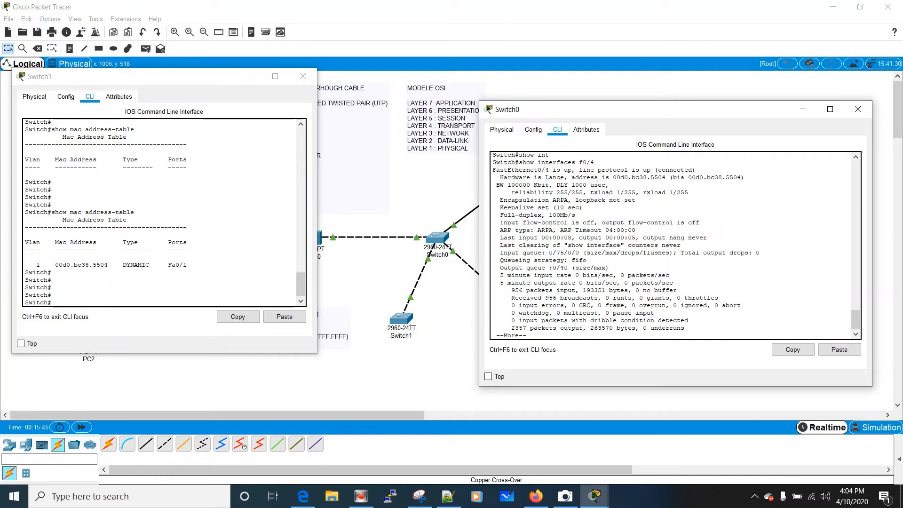
Highlight the hardware address of Switch0's f0/4 interface and compare it with the MAC address entry in Switch1's table.
left_click_drag(613, 181, 672, 184)
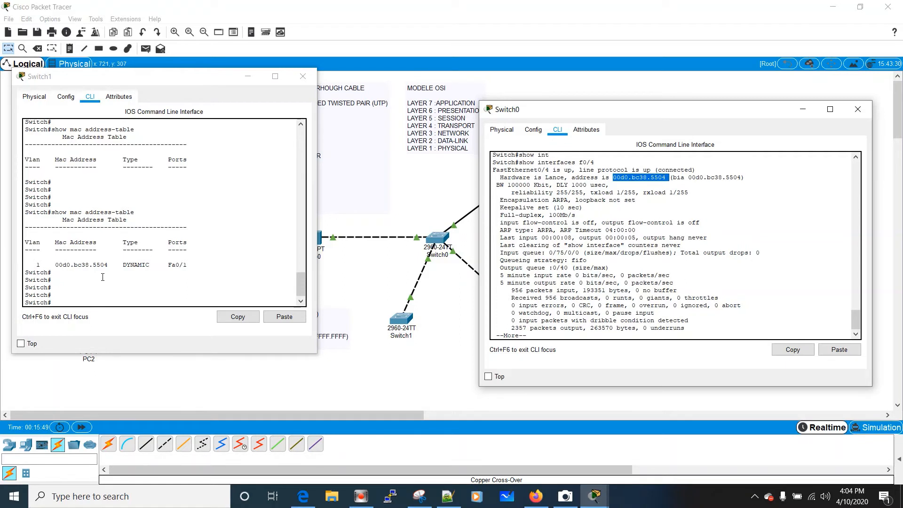
left_click(59, 271)
left_click_drag(59, 272, 114, 271)
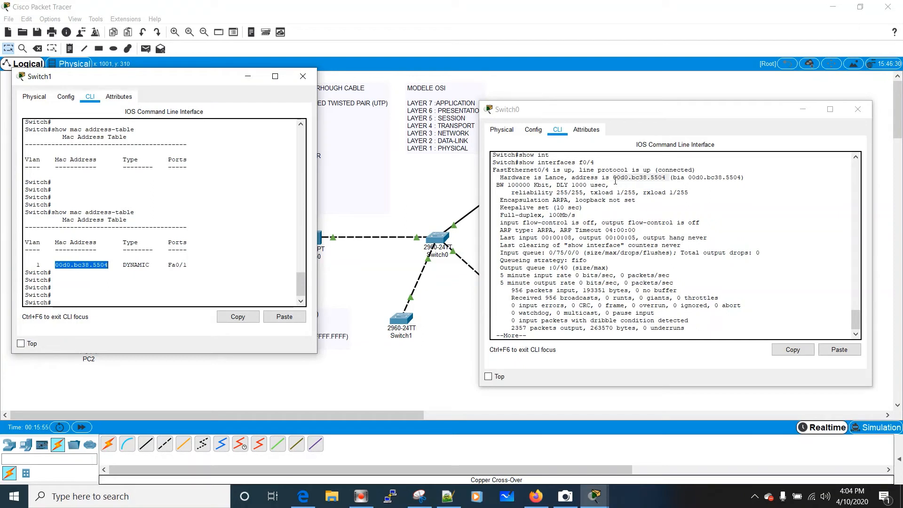
left_click_drag(613, 179, 653, 185)
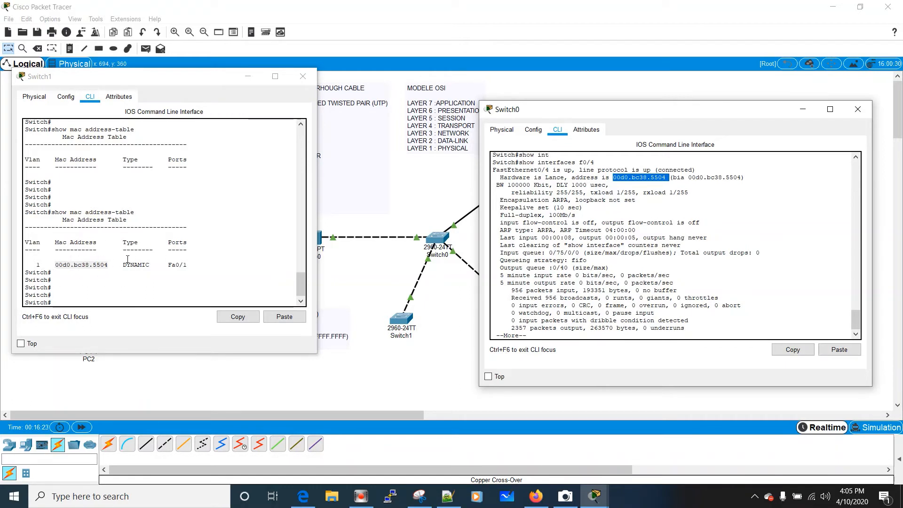
Leave the interface output on Switch0 and run show mac address-table again, adding blank prompt lines below it.
left_click(511, 256)
key("Up")
key("Up")
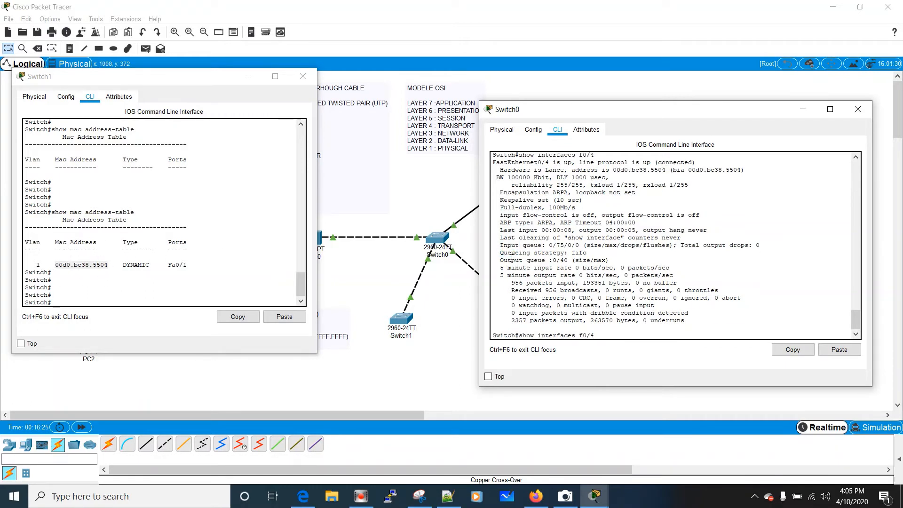
key("Up")
key("Return")
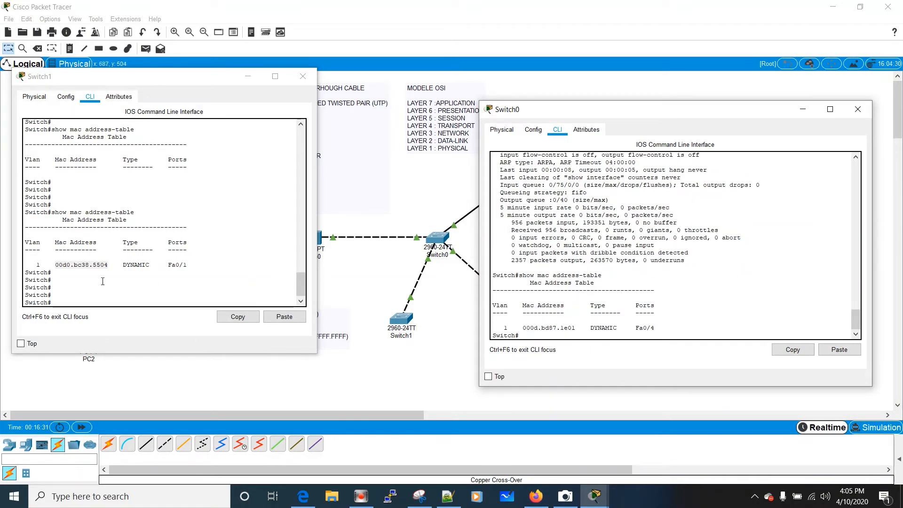
left_click(683, 230)
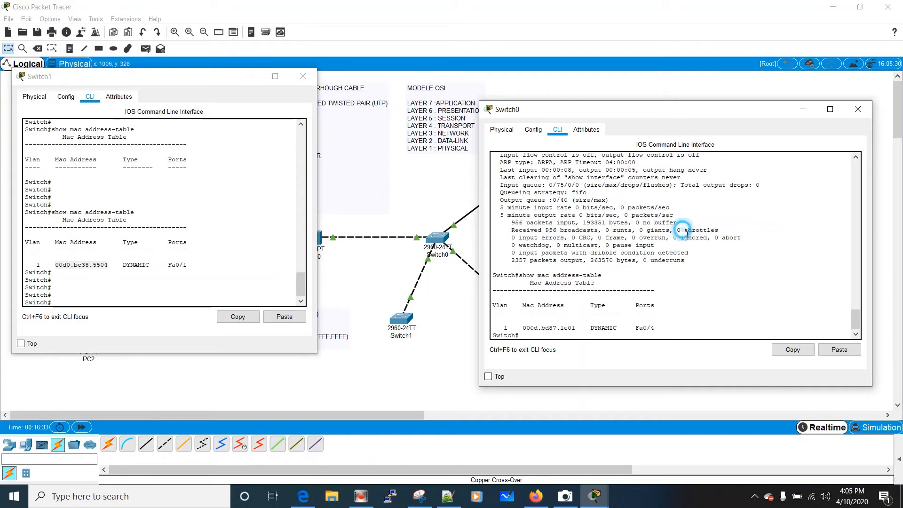
left_click(736, 266)
key("Return")
key("Return")
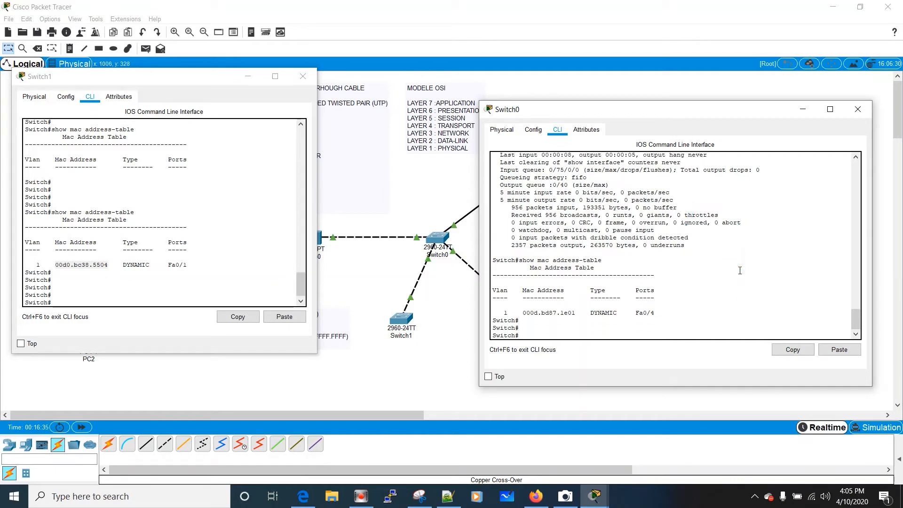
Minimize the Switch1 window and move Switch0's command line over the hub side of the topology, keeping it in front.
left_click(246, 77)
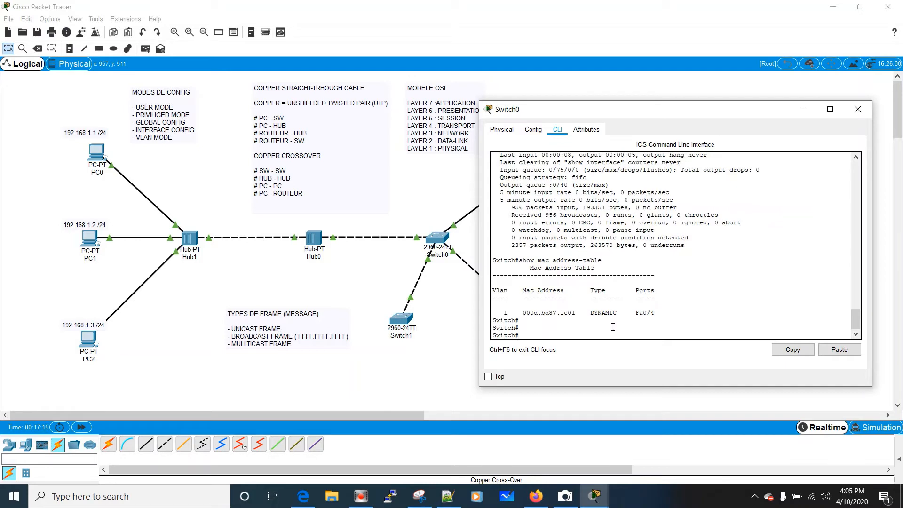
left_click(566, 110)
left_click_drag(567, 111, 102, 89)
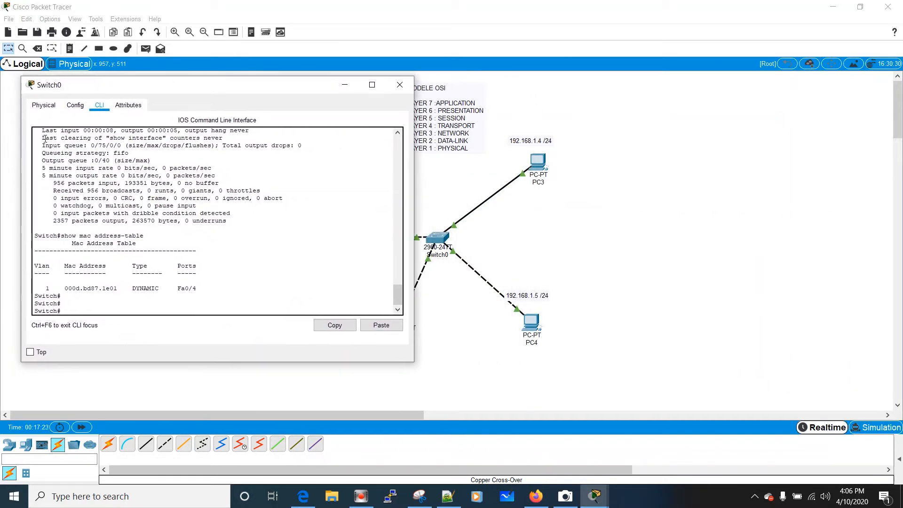
left_click(2, 202)
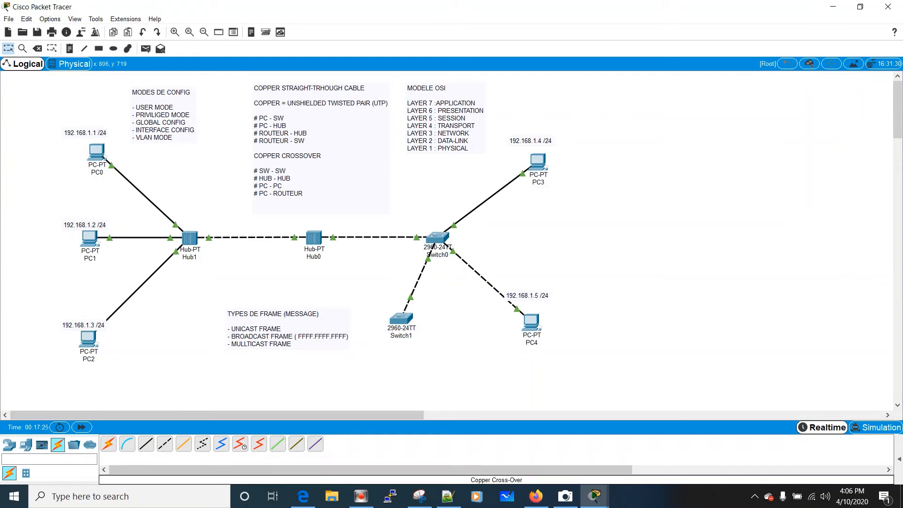
mouse_move(586, 501)
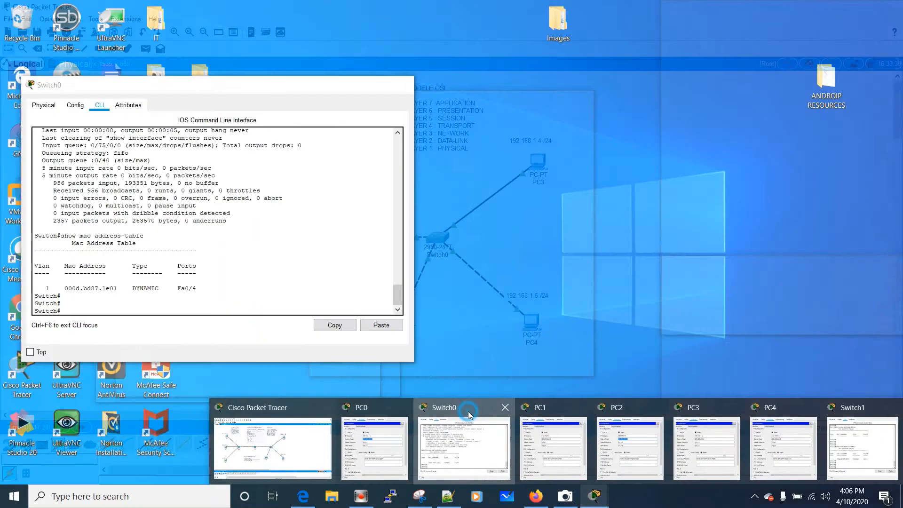
left_click(468, 412)
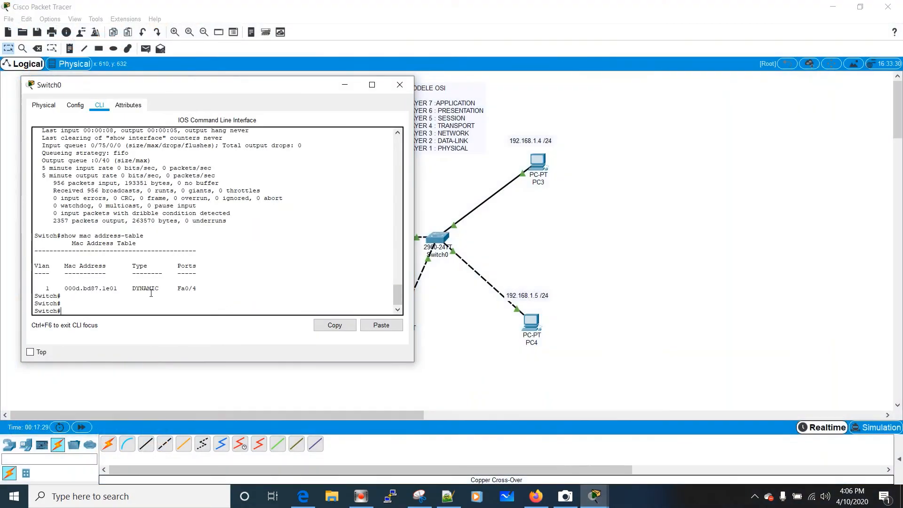
Enter global configuration mode on Switch0 and build the mac address-table static command, checking the command help for each argument.
type("config t")
key("Return")
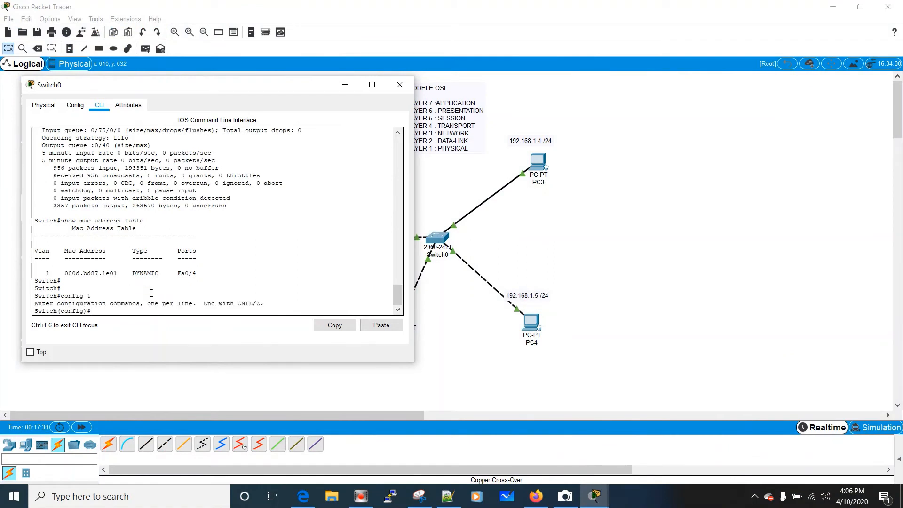
type("mac ?")
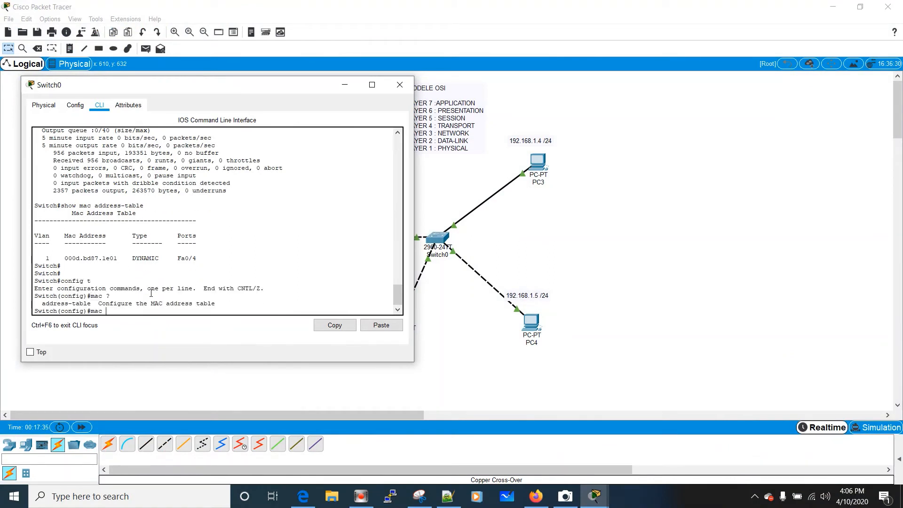
type("add")
key("Tab")
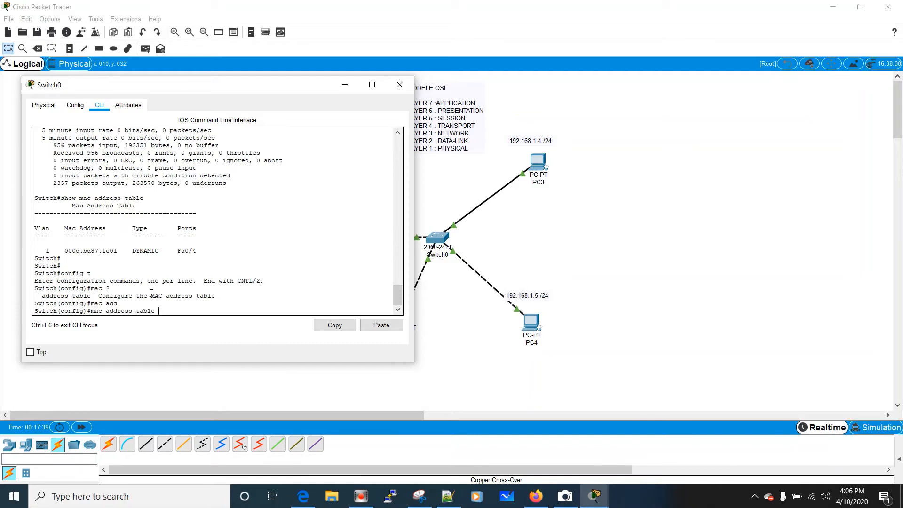
type("?")
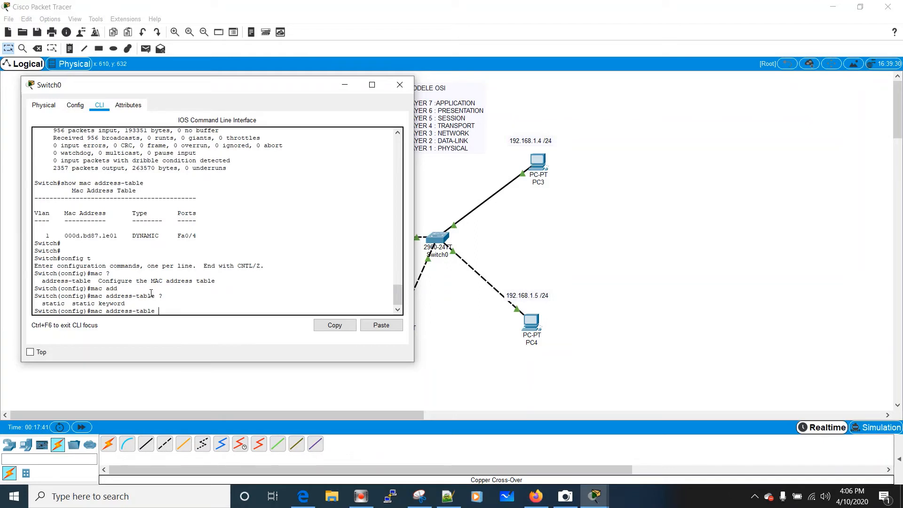
type("st")
key("Tab")
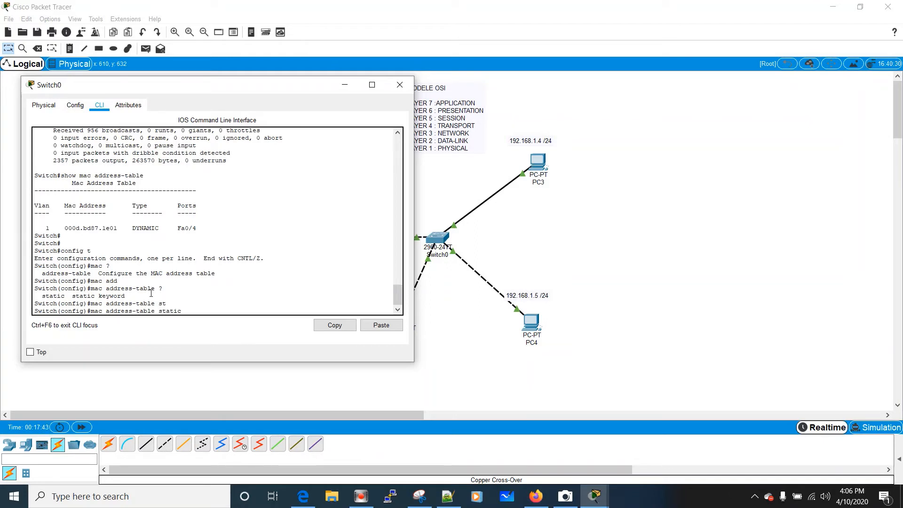
type("?")
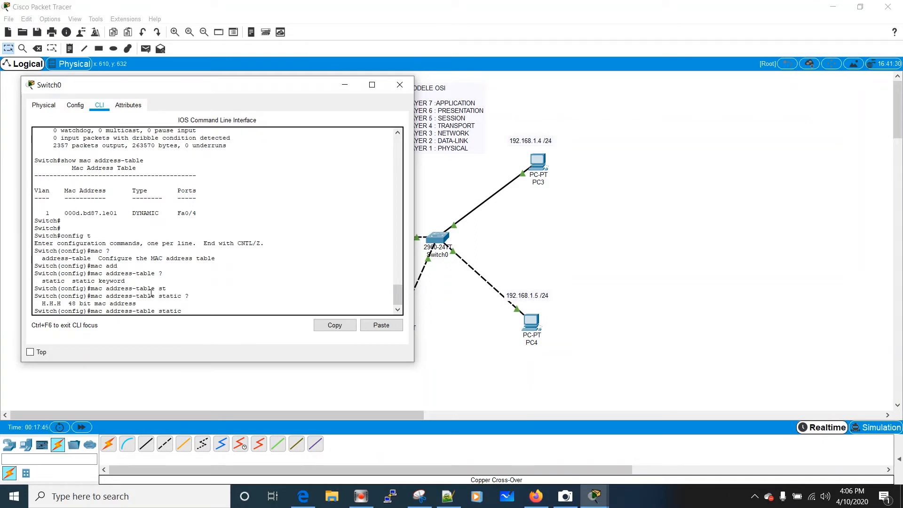
Try the static entry 0000.4444.5555 alone and with vlan 1, checking the command help for the keyword that follows each.
type("0000.4444.5555")
key("Return")
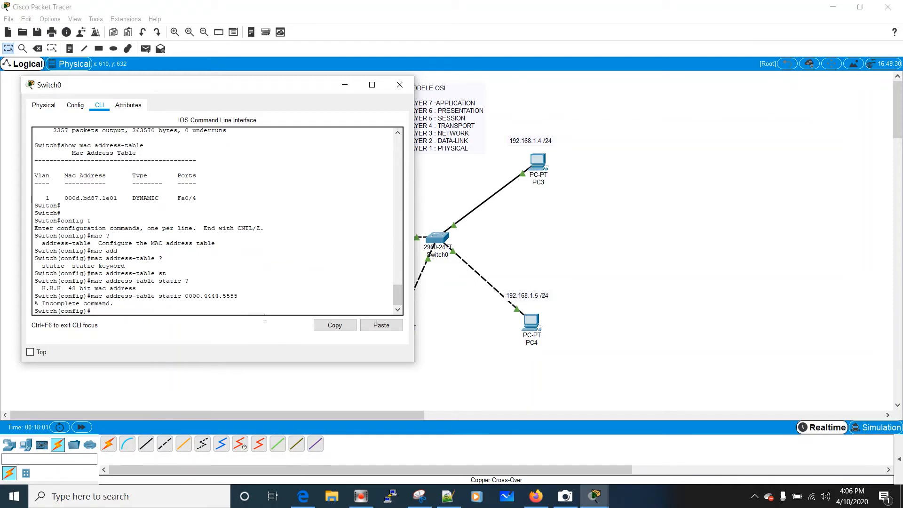
key("Up")
type("?")
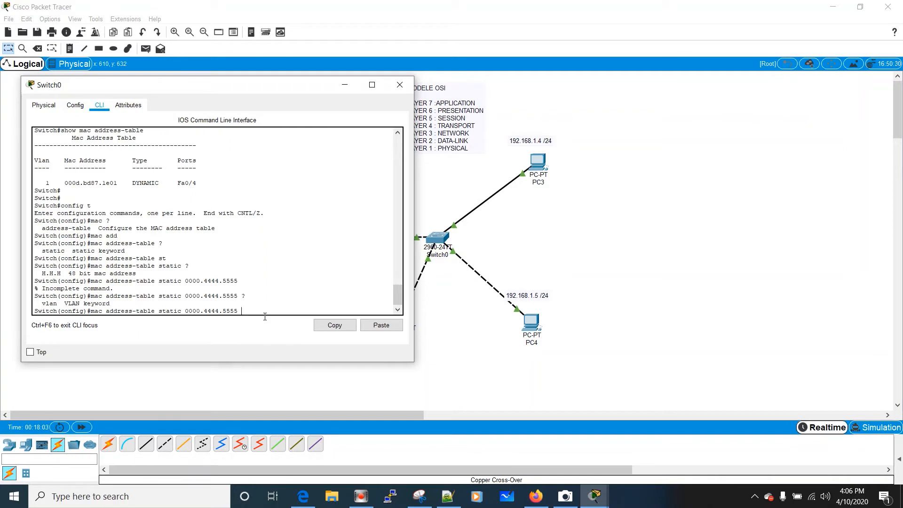
type("vl")
key("Tab")
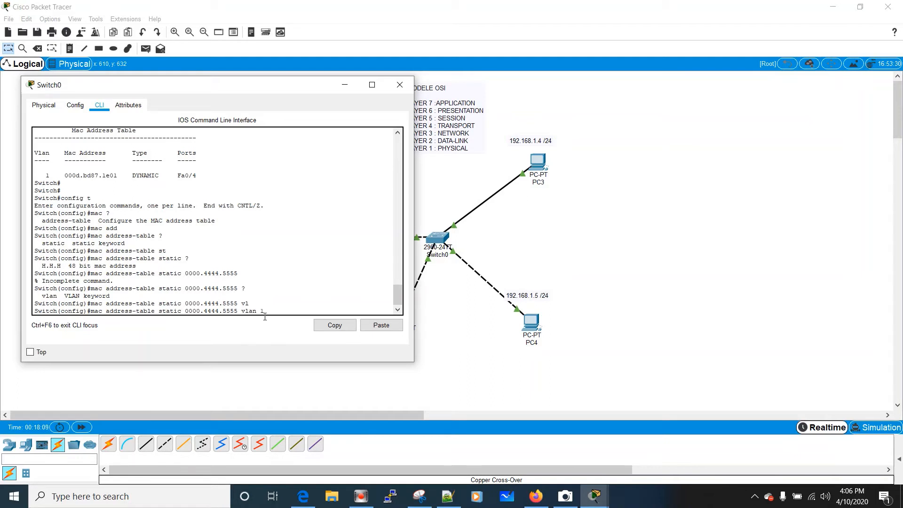
type("1")
key("Return")
key("Up")
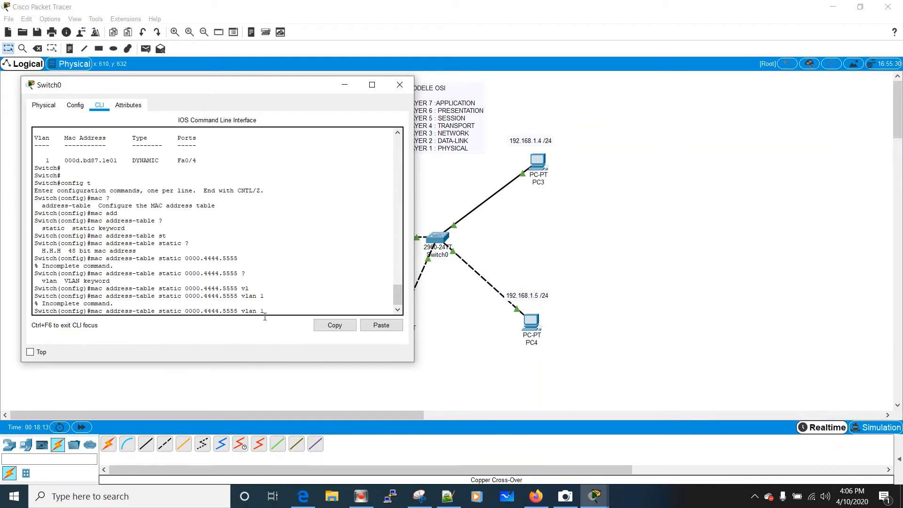
type("?")
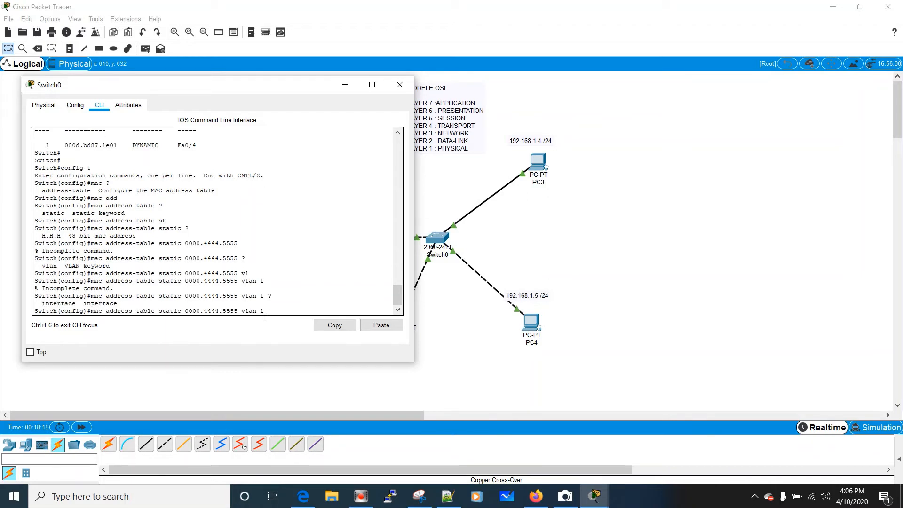
Complete the static entry 0000.4444.5555 in vlan 1 with interface f0/5, then highlight the full command.
type("int")
key("Tab")
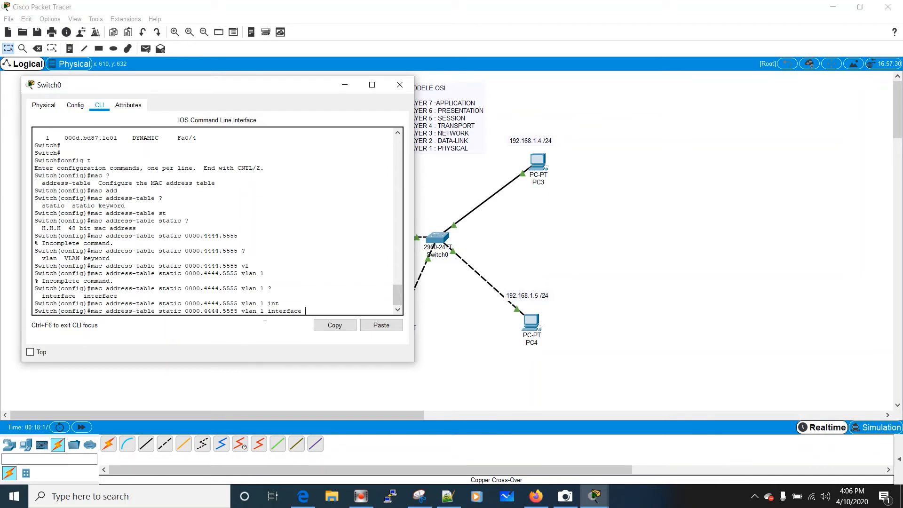
type("f")
key("BackSpace")
key("BackSpace")
key("BackSpace")
type("f0/5")
key("Return")
key("Return")
key("Return")
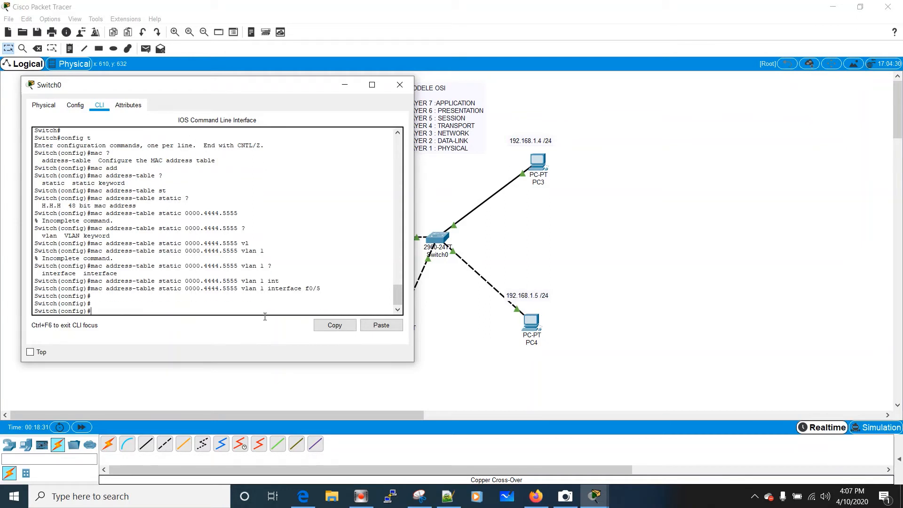
left_click_drag(91, 288, 323, 289)
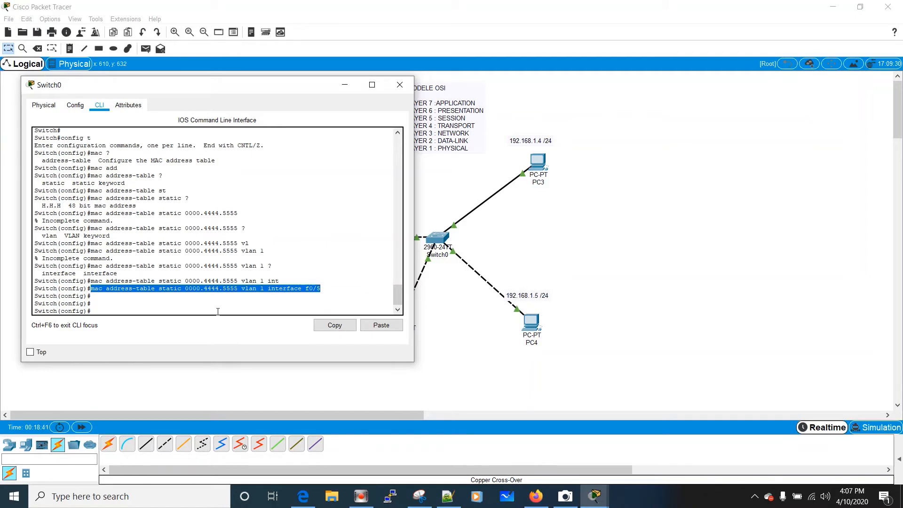
Exit global configuration mode on Switch0 and add several blank prompt lines.
type("e")
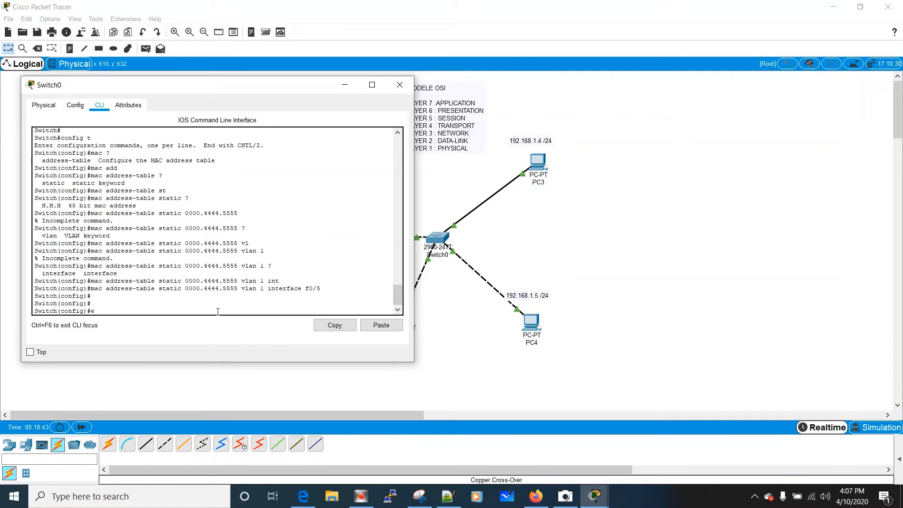
type("xit")
key("Return")
key("Return")
key("Return")
key("Return")
key("Return")
key("Return")
key("Return")
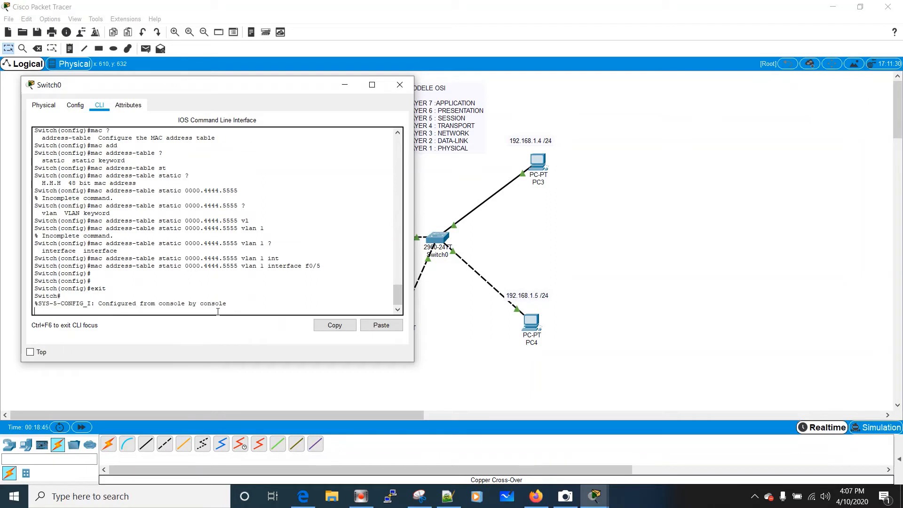
key("Return")
key("Return")
key("Return")
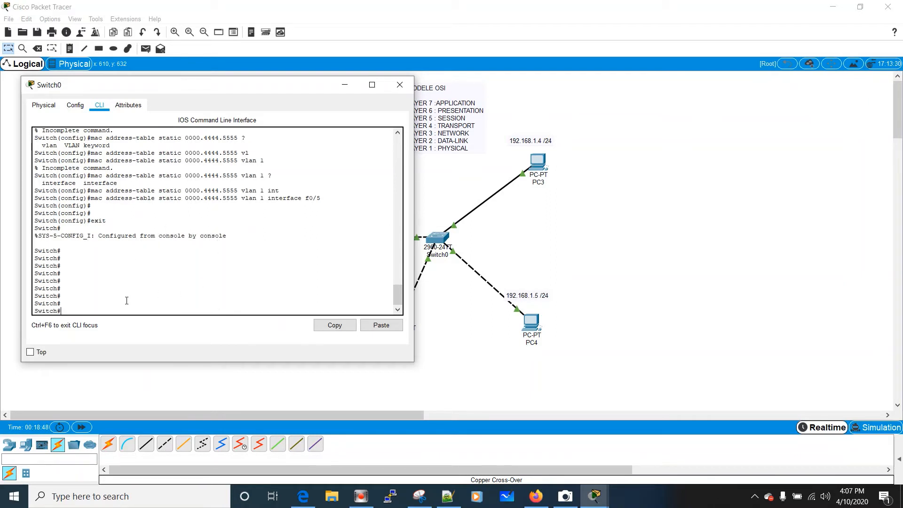
Run show mac address-table on Switch0 to check the static entry, leaving blank prompt lines below the table.
type("show mac address-table")
key("Return")
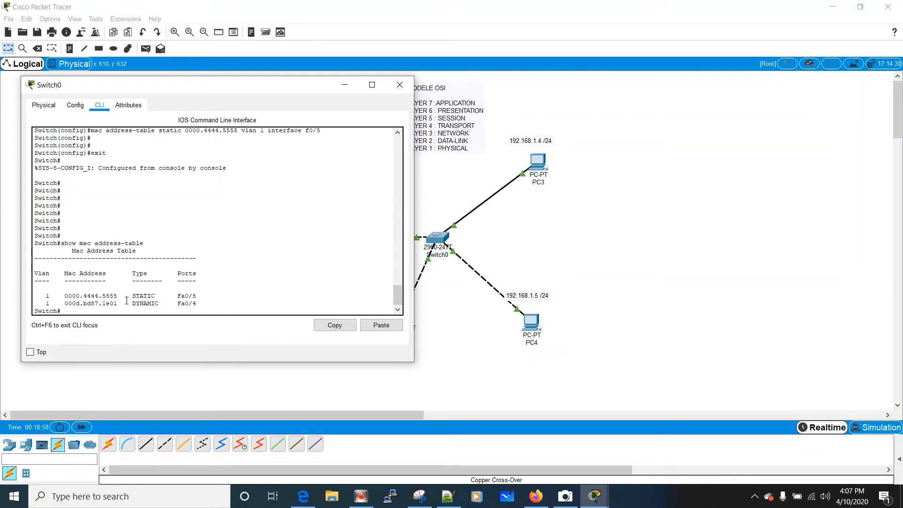
key("Return")
key("Return")
key("Return")
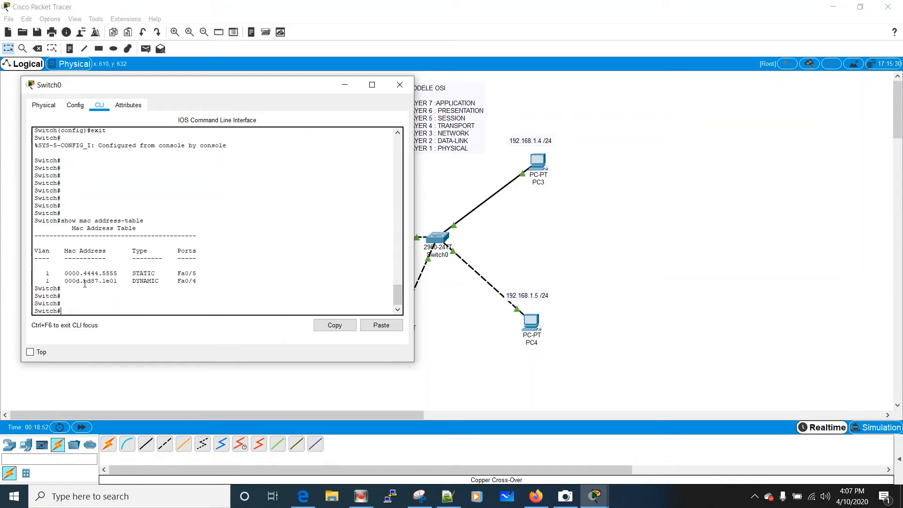
Compare the static 0000.4444.5555 entry with the dynamic Fa0/4 entry in Switch0's MAC table, highlighting each.
left_click(63, 273)
left_click_drag(63, 273, 219, 279)
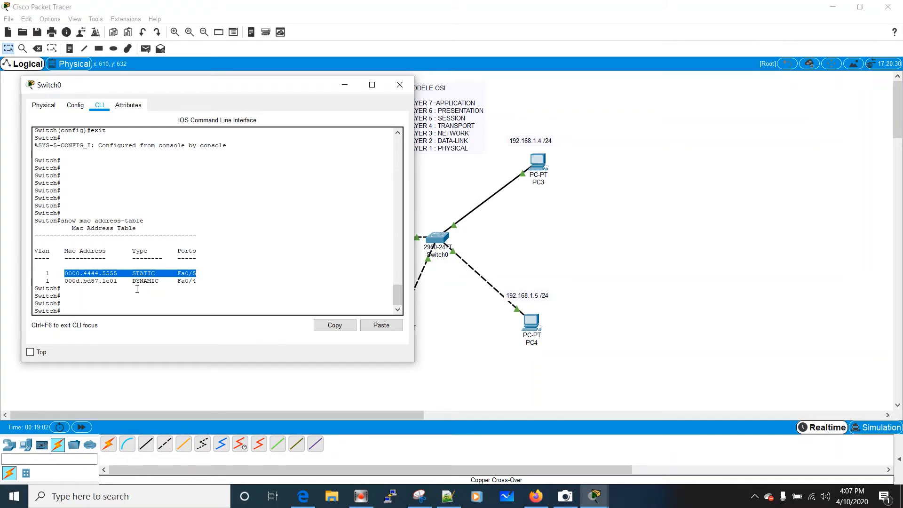
left_click_drag(133, 281, 203, 284)
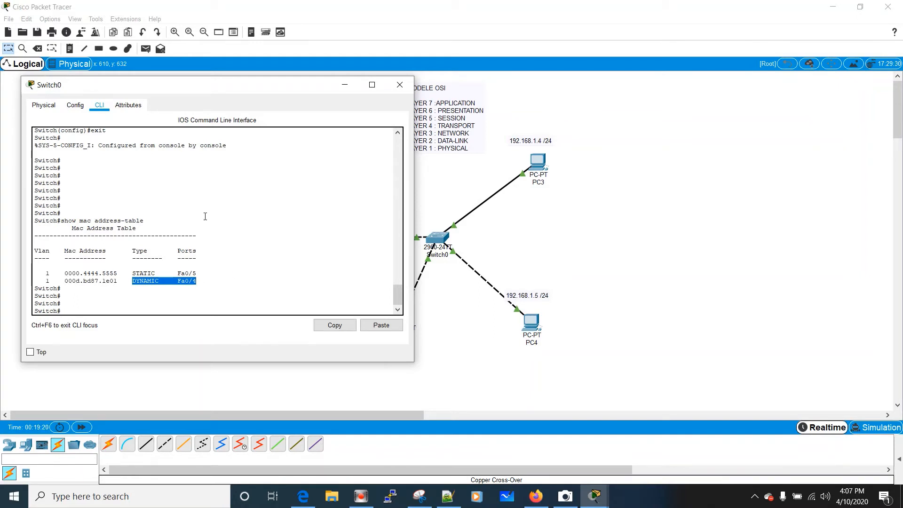
left_click_drag(159, 85, 293, 312)
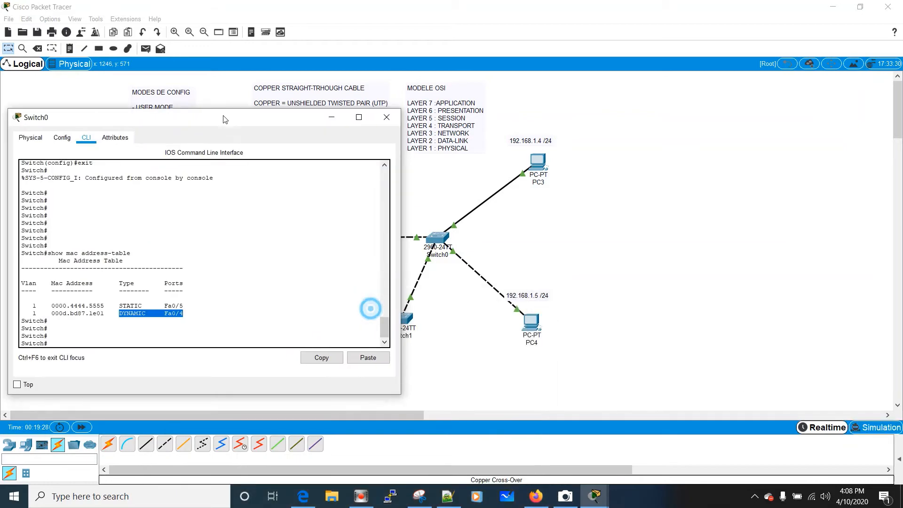
left_click_drag(223, 120, 224, 87)
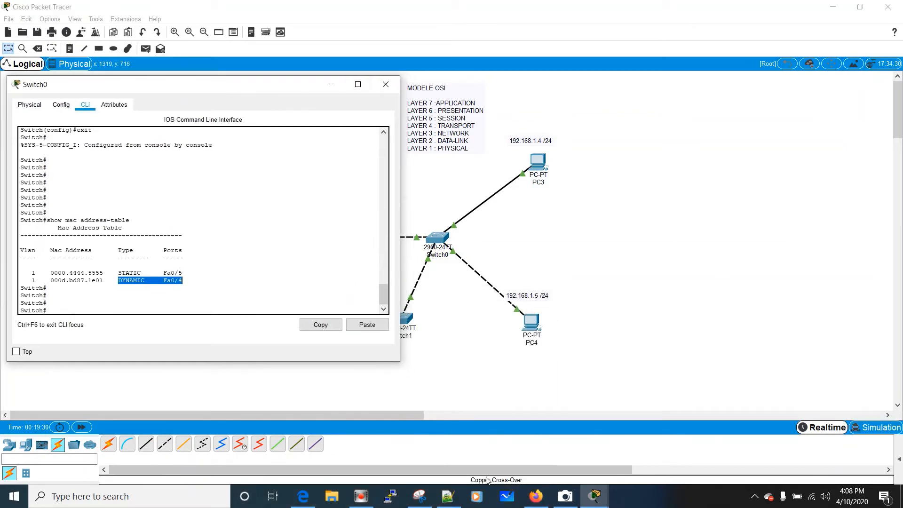
Switch to Notepad++ and review the transmission cases at the end of the notes in a widened window, then return to Packet Tracer.
left_click(443, 497)
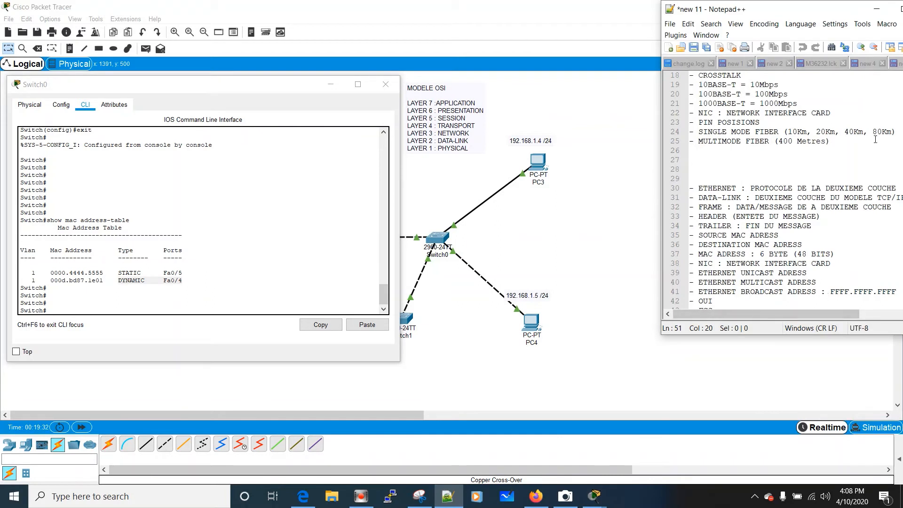
left_click(815, 235)
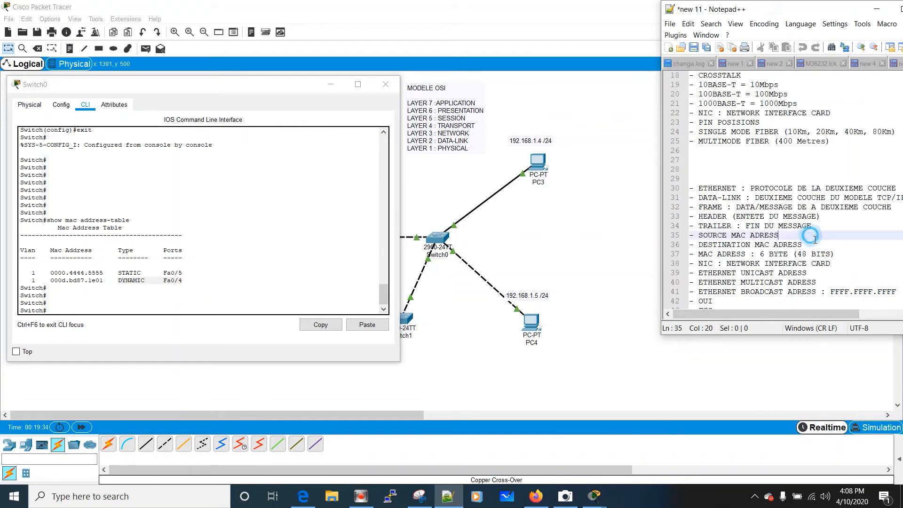
key("Down")
key("Down")
key("Down")
key("Down")
key("Down")
key("Down")
key("Down")
key("Down")
key("Down")
key("Down")
key("Down")
key("Down")
key("Down")
key("Down")
key("Down")
key("Down")
key("Down")
key("Down")
key("Down")
key("Down")
key("Down")
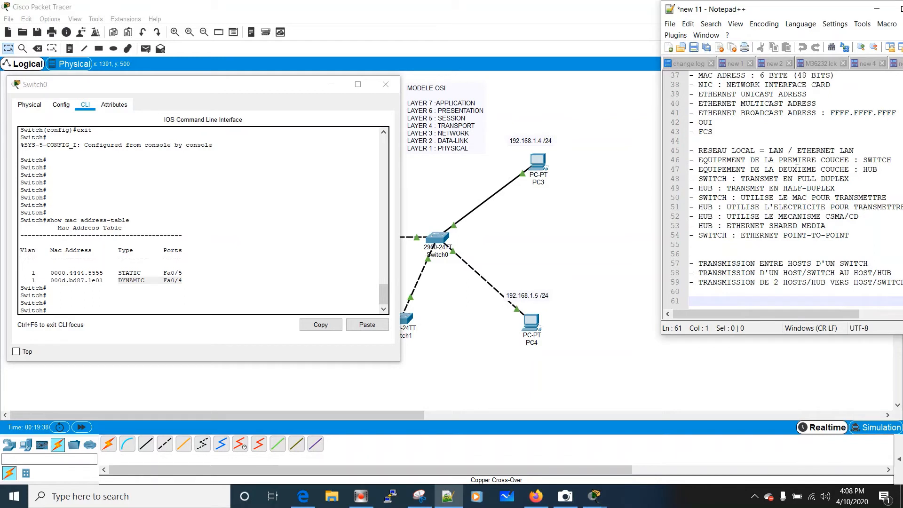
left_click_drag(661, 187, 594, 181)
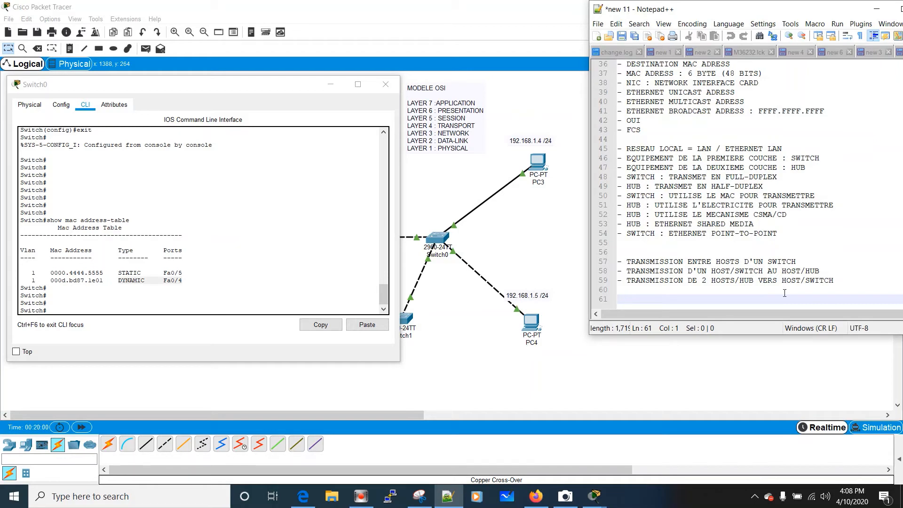
left_click(534, 103)
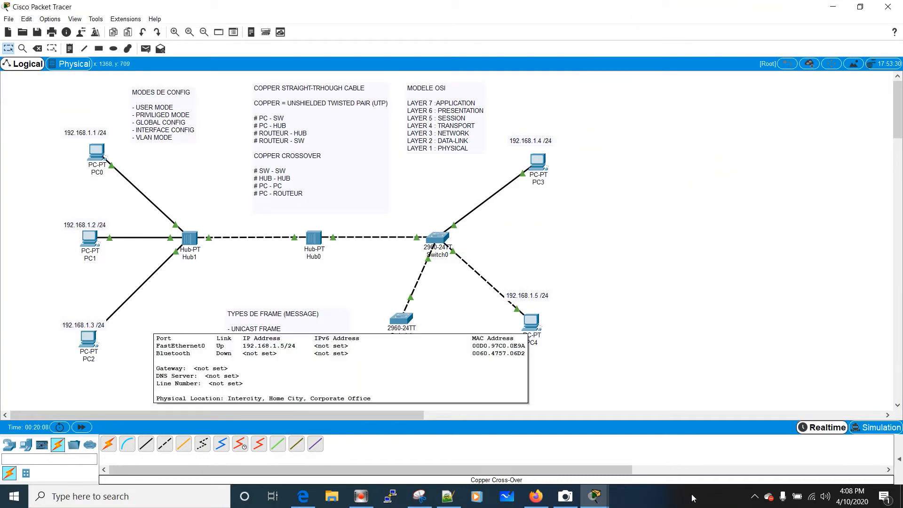
Open the Command Prompt on PC3 in place of its IP configuration, keeping the simulation controls uncovered.
mouse_move(589, 504)
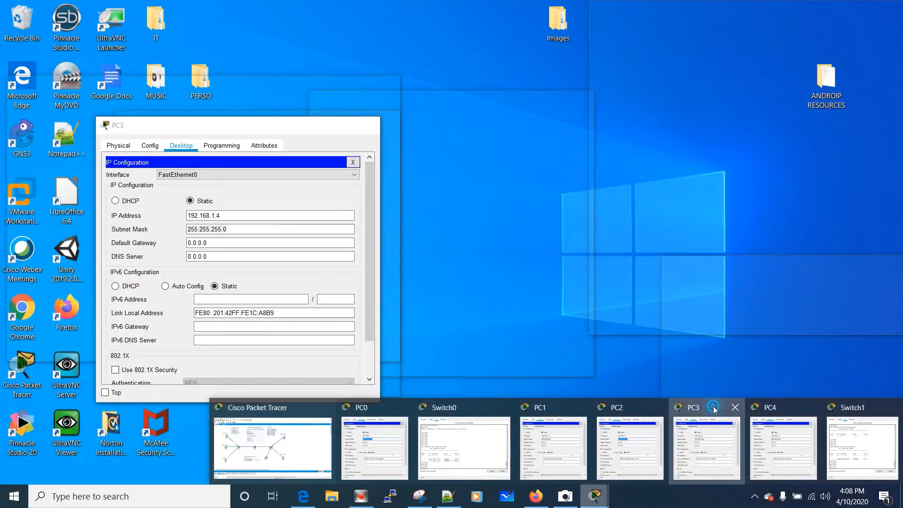
left_click(713, 413)
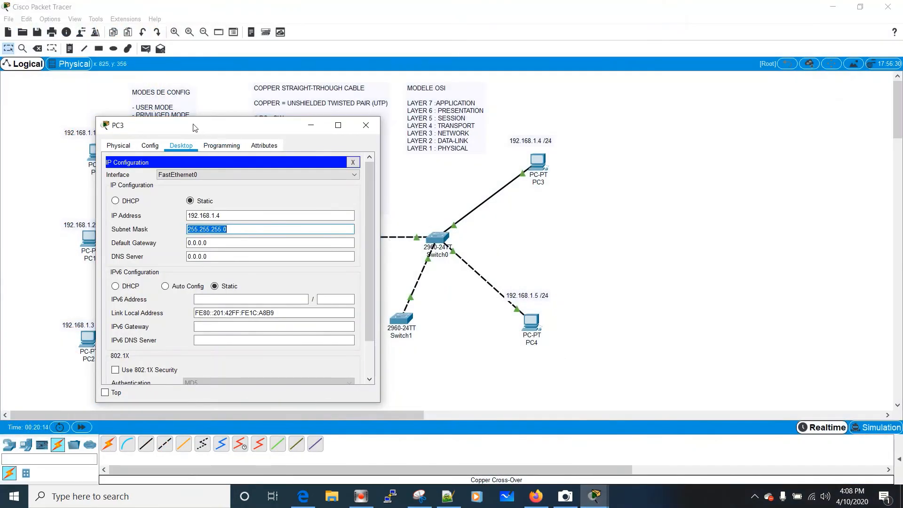
left_click_drag(192, 127, 689, 47)
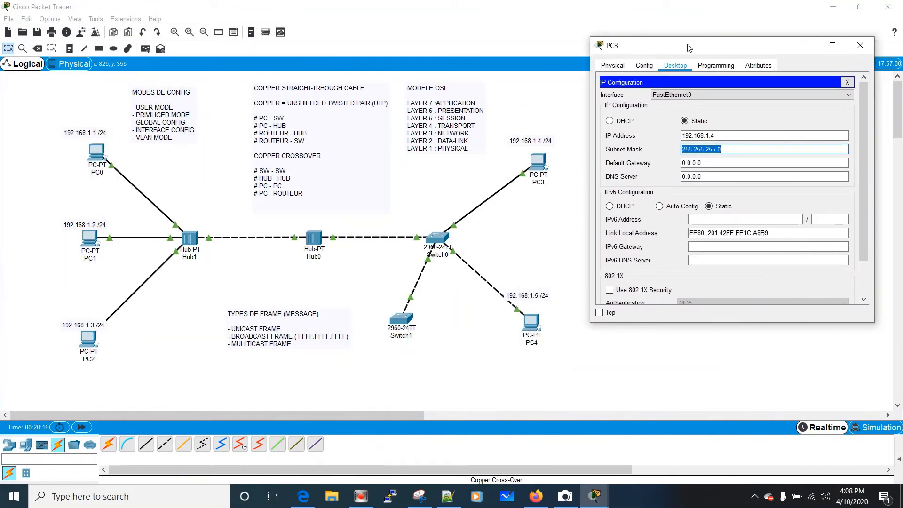
left_click(847, 82)
left_click(800, 104)
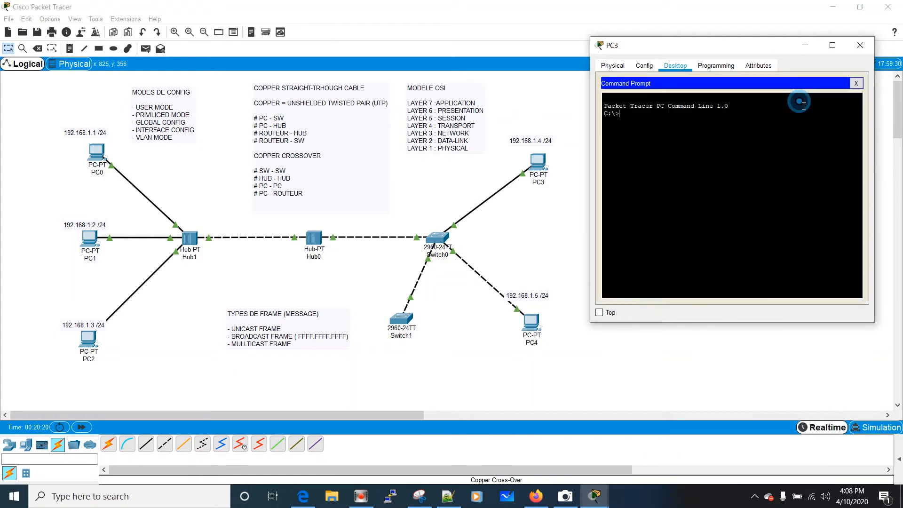
mouse_move(606, 504)
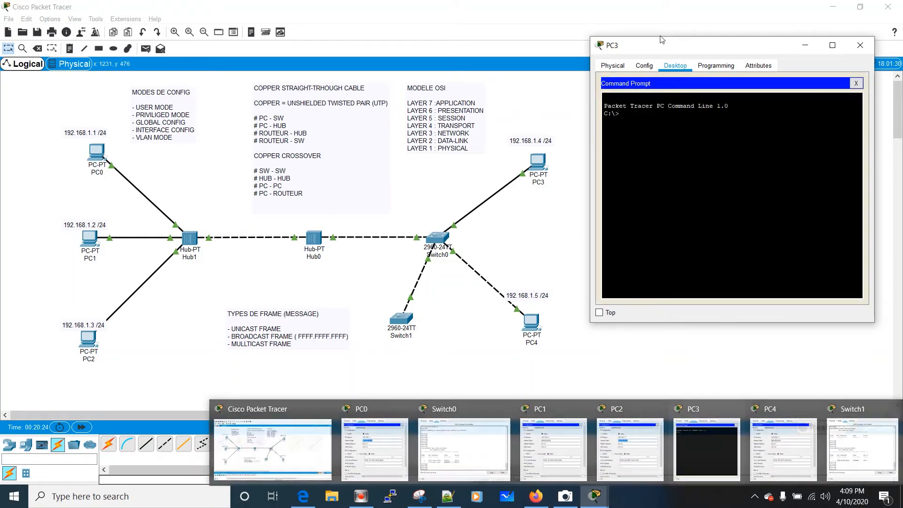
left_click_drag(660, 45, 222, 55)
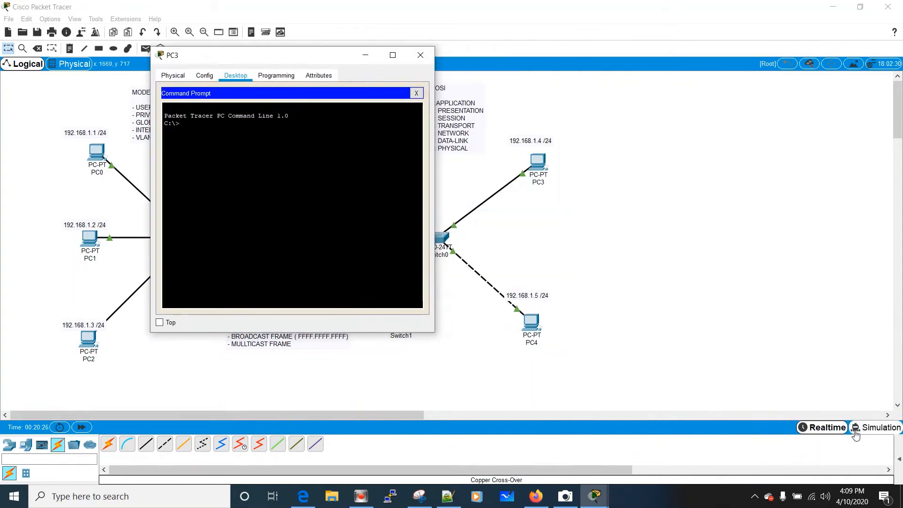
Switch the network to Simulation mode, start playing the events and bring Switch0's CLI to the front.
left_click(879, 428)
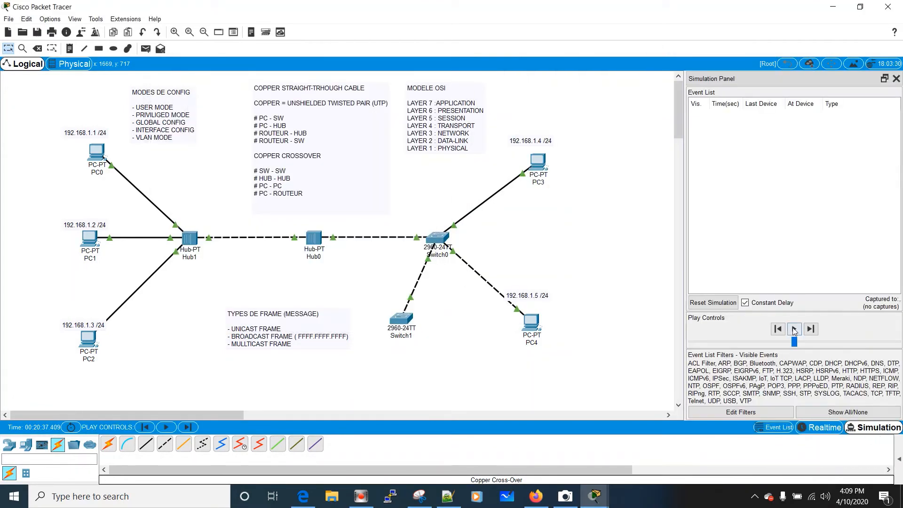
left_click(794, 329)
mouse_move(595, 496)
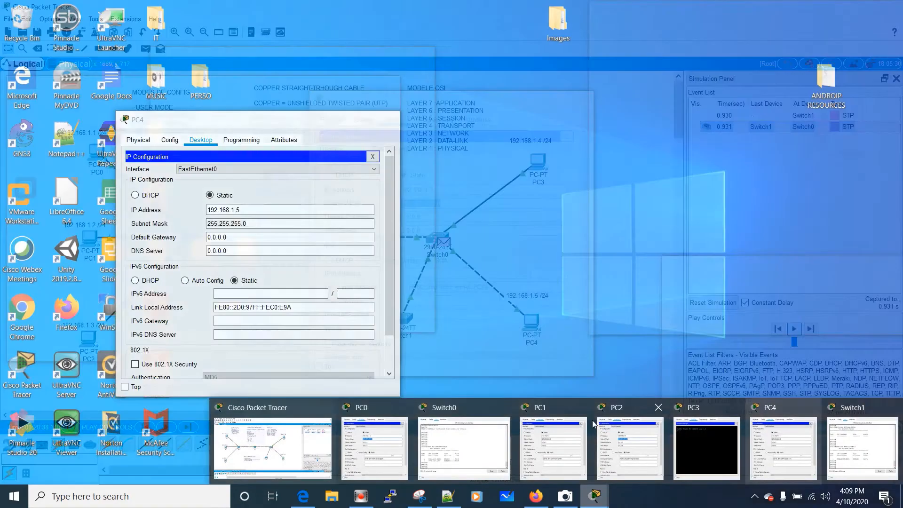
mouse_move(497, 422)
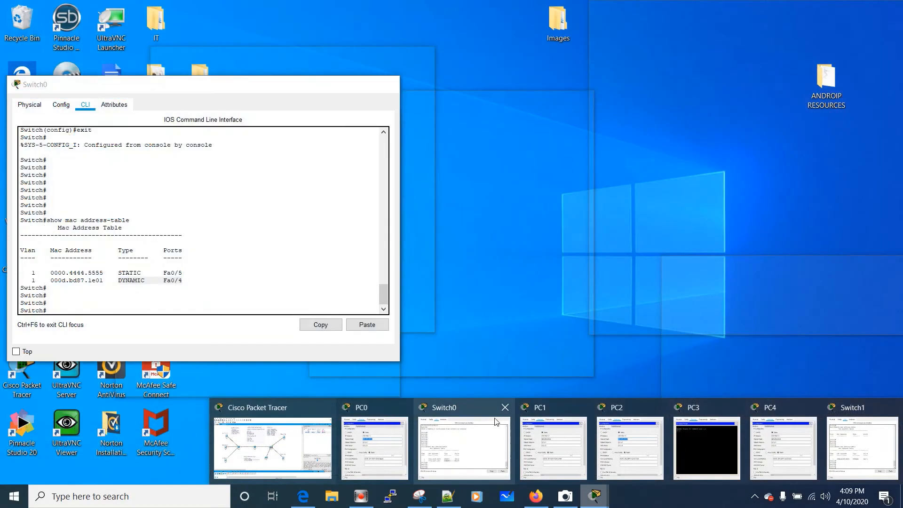
left_click(450, 408)
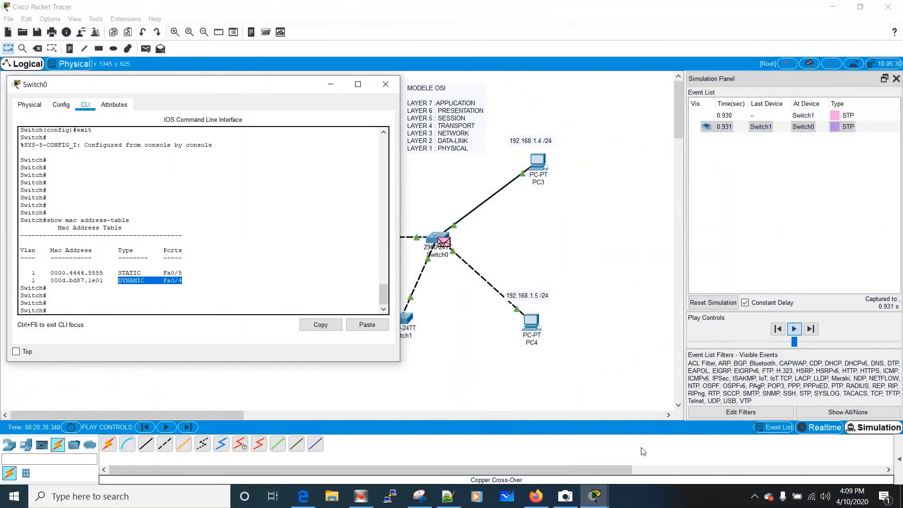
Ping PC4 at 192.168.1.5 from PC3's Command Prompt.
mouse_move(596, 495)
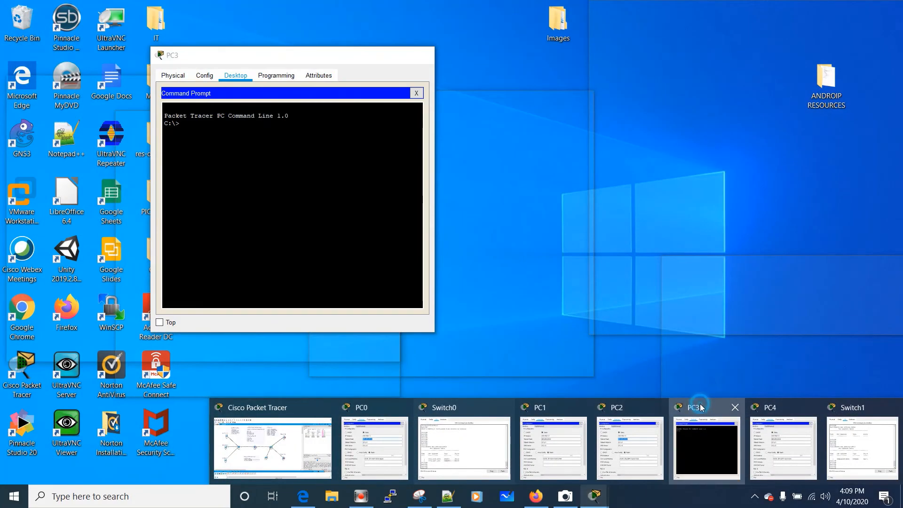
left_click(700, 403)
left_click_drag(278, 59, 258, 56)
left_click(231, 221)
key("Return")
key("Return")
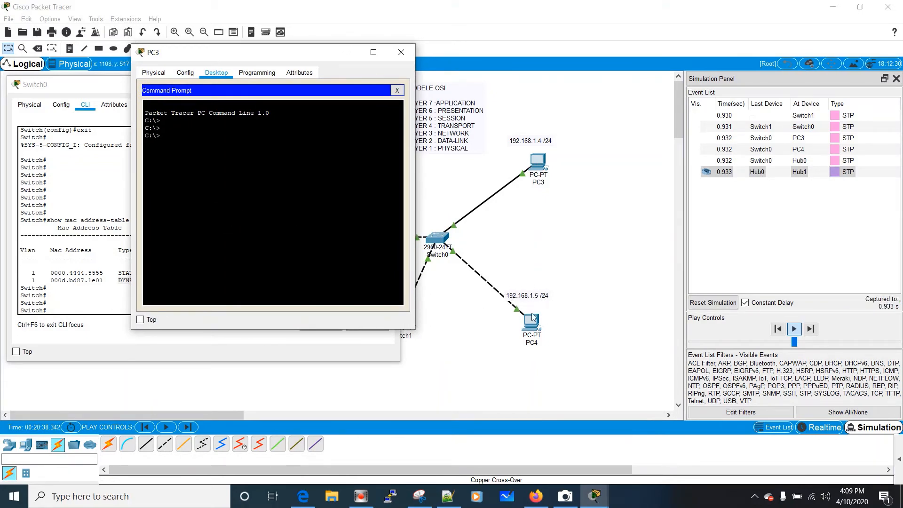
left_click(221, 165)
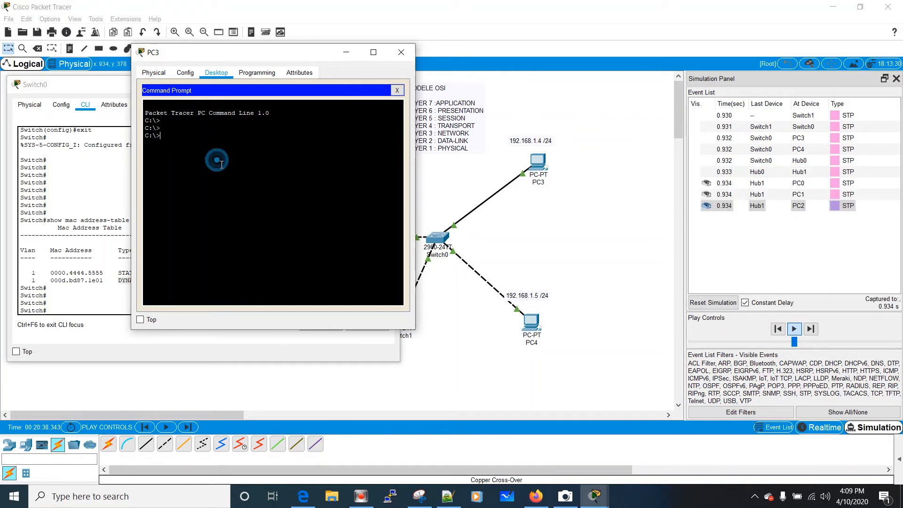
type("ping 192.168.1.2")
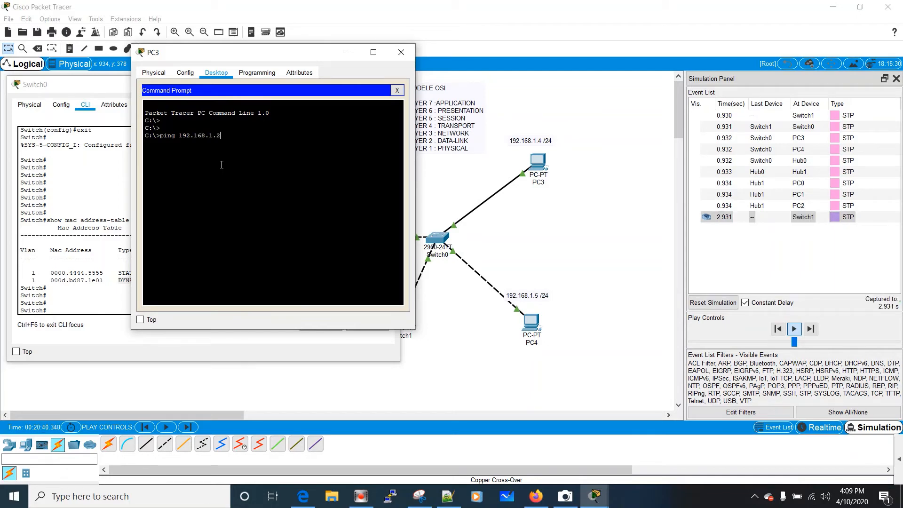
key("BackSpace")
type("5")
key("Return")
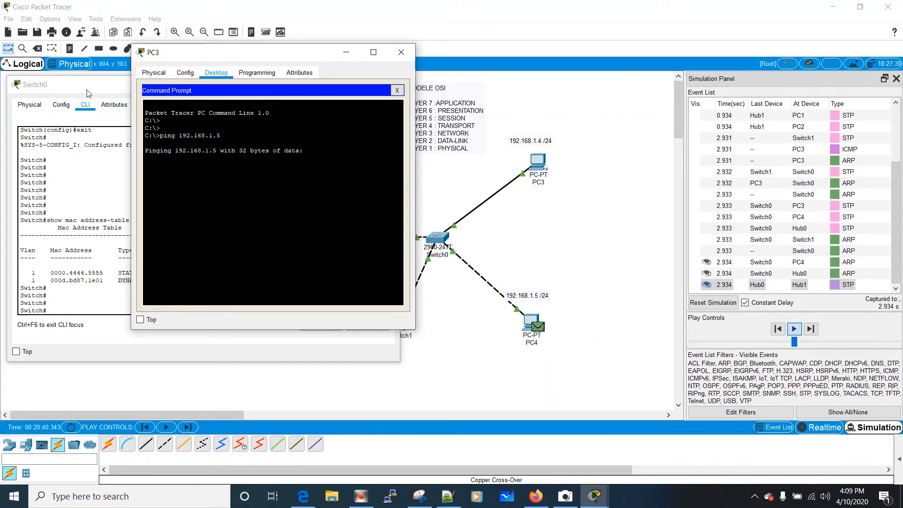
Run show mac address-table again on Switch0 and examine the dynamic entries learned during the ping.
left_click_drag(87, 91, 239, 276)
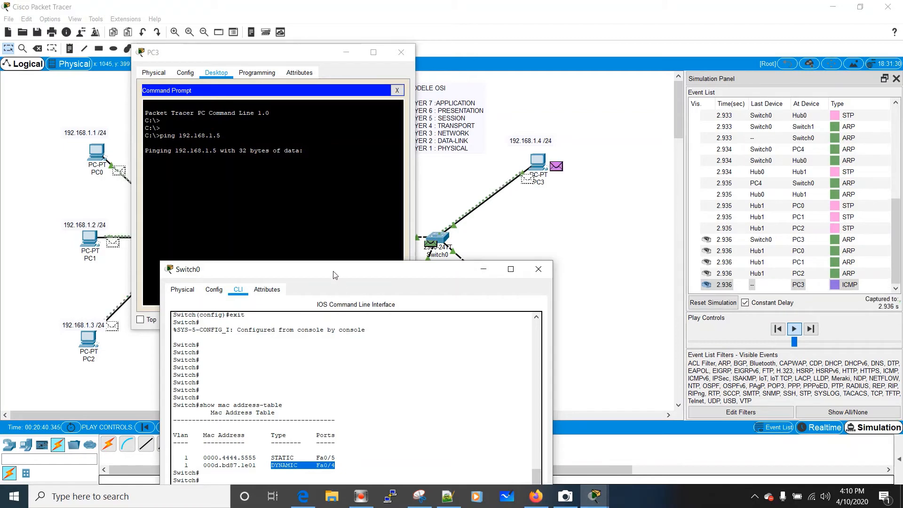
left_click_drag(331, 272, 289, 194)
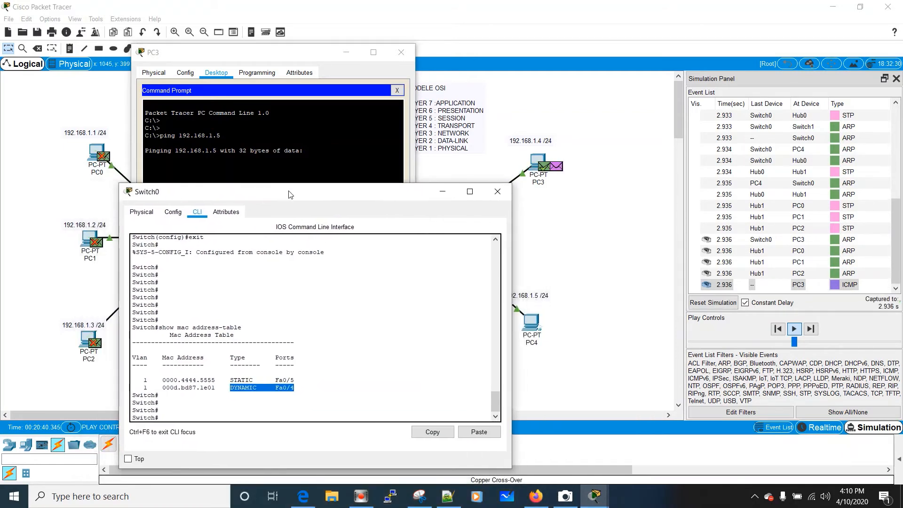
left_click(292, 394)
key("Up")
key("Return")
key("Return")
key("Return")
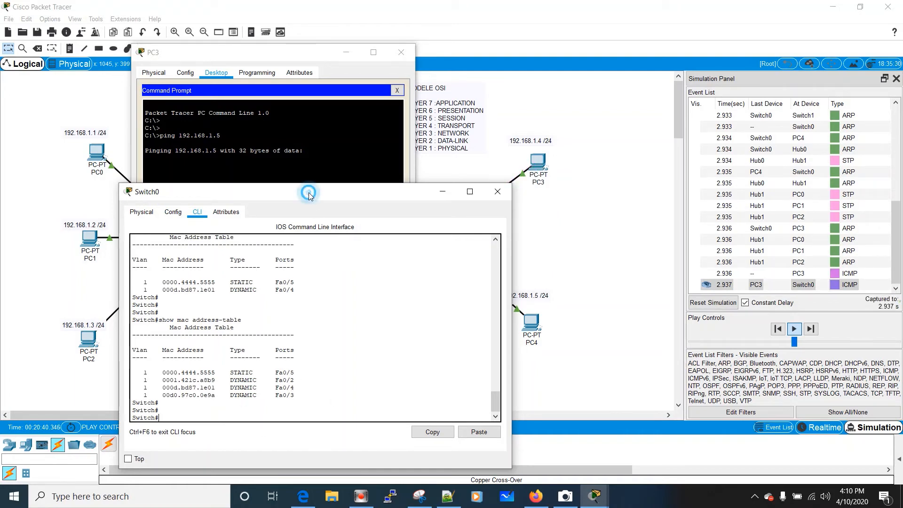
left_click_drag(311, 196, 214, 170)
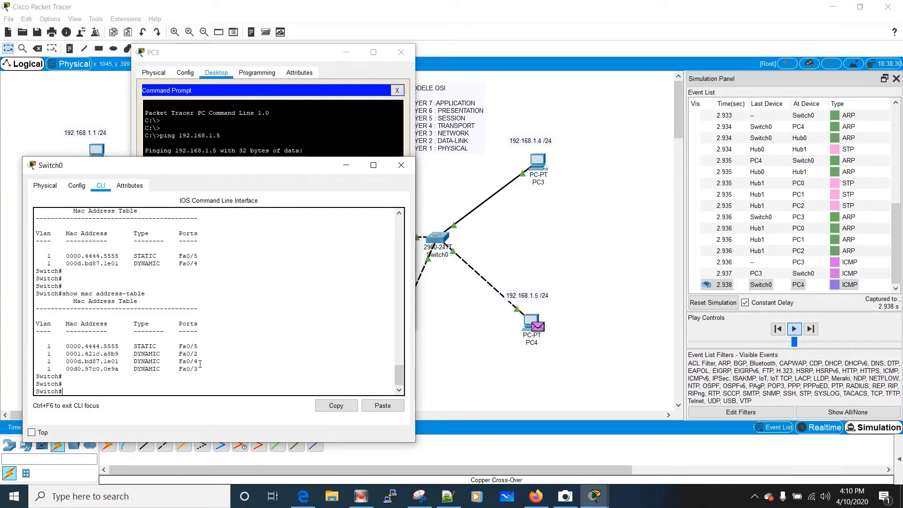
left_click_drag(200, 363, 182, 382)
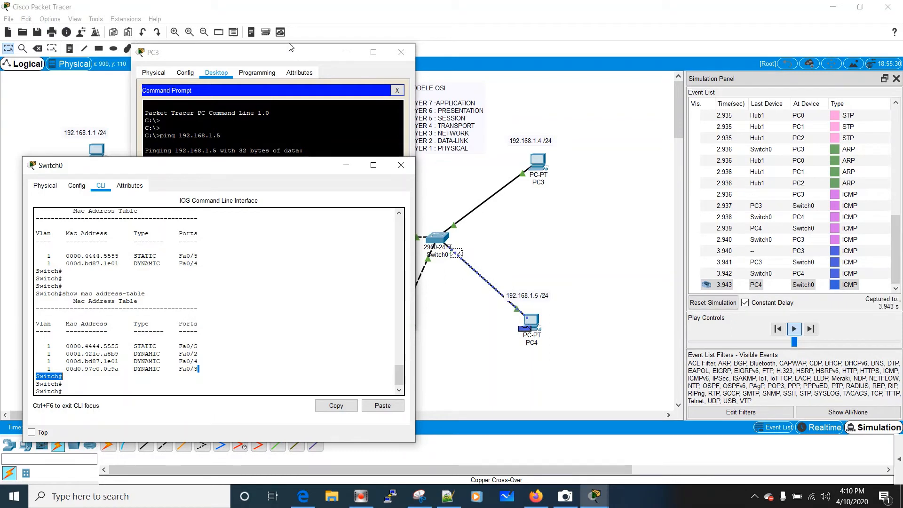
Examine the ping replies in PC3's Command Prompt, highlighting the replying address.
left_click(262, 56)
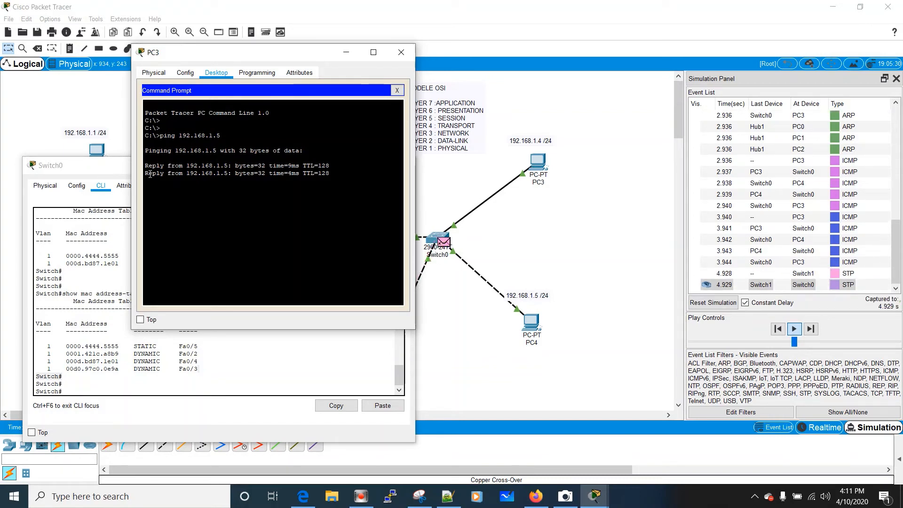
left_click_drag(237, 170, 190, 171)
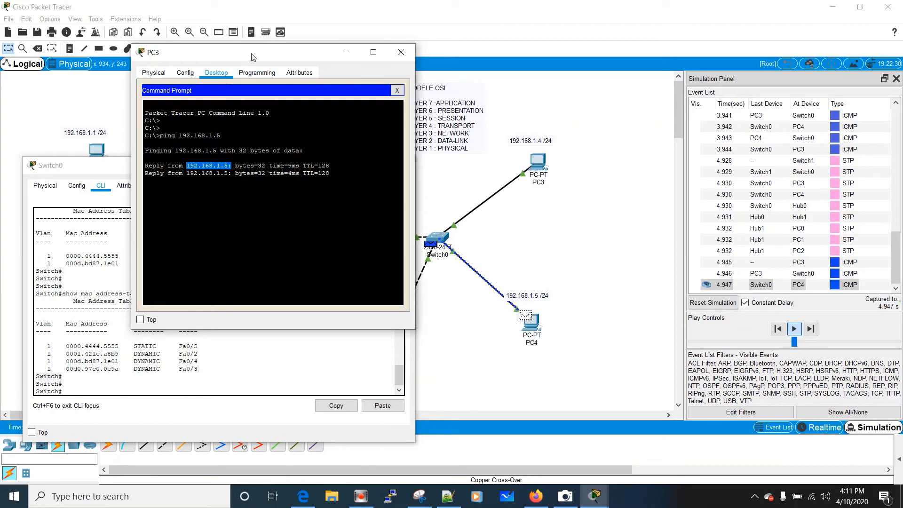
left_click_drag(252, 55, 258, 26)
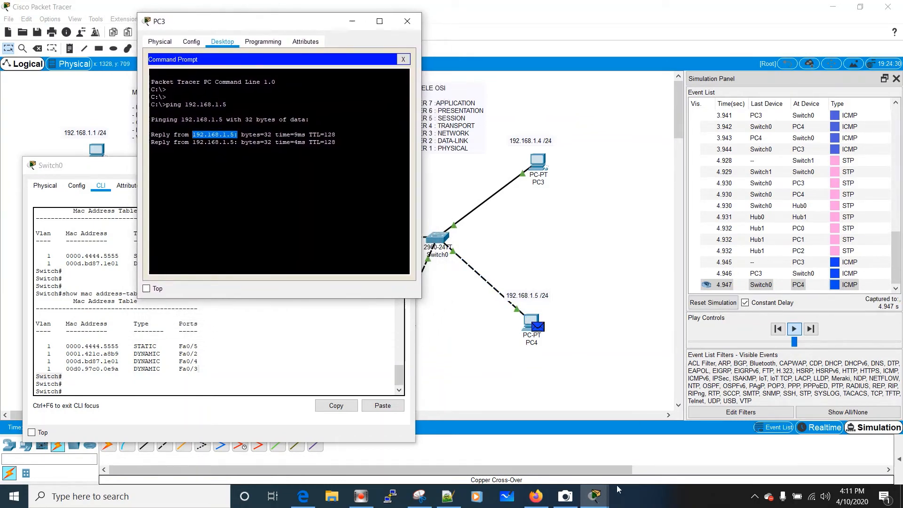
Open the Command Prompt on PC4 in place of its IP configuration.
mouse_move(597, 504)
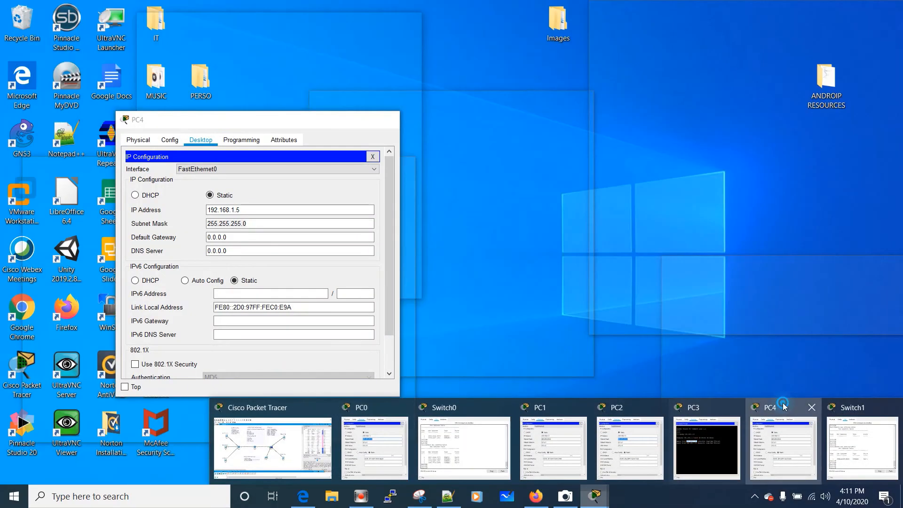
left_click(783, 447)
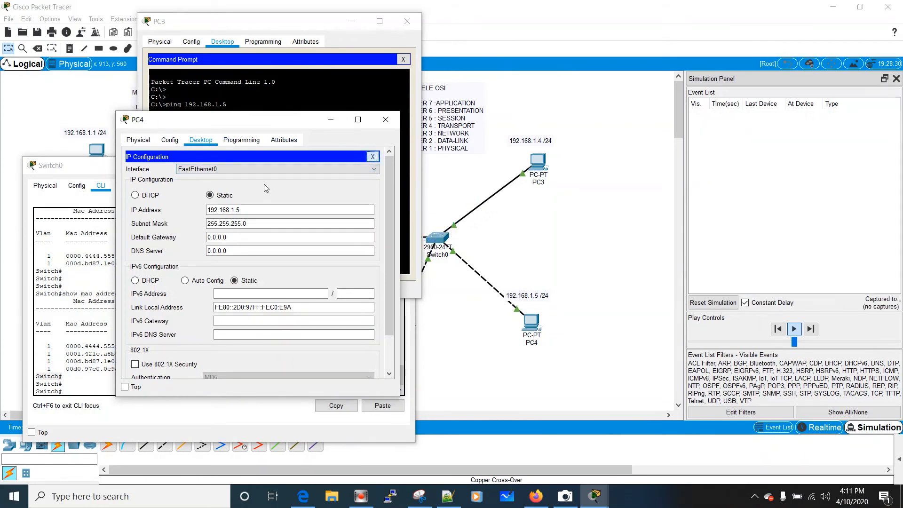
left_click(373, 156)
left_click(341, 179)
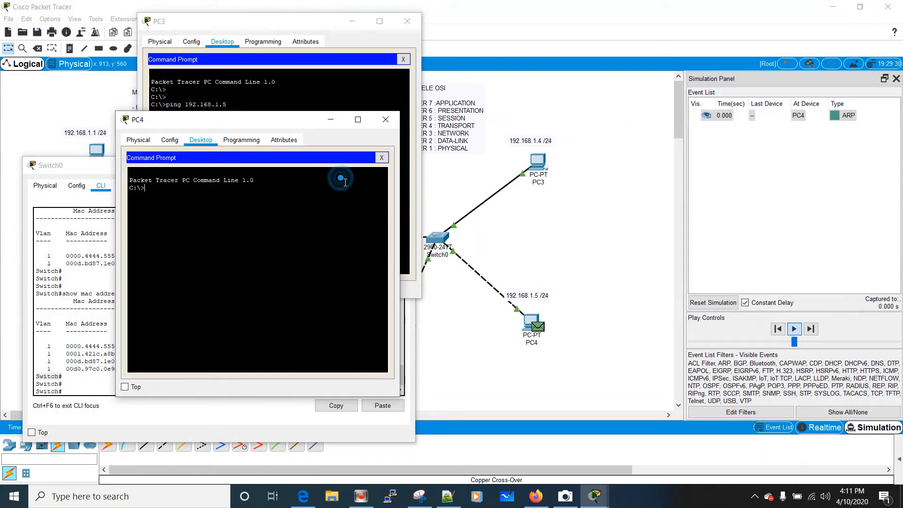
Display PC4's ARP table with arp -a in its Command Prompt and highlight the result.
key("Return")
key("Return")
key("Return")
type("arp -a")
key("Return")
key("Return")
key("Return")
key("Return")
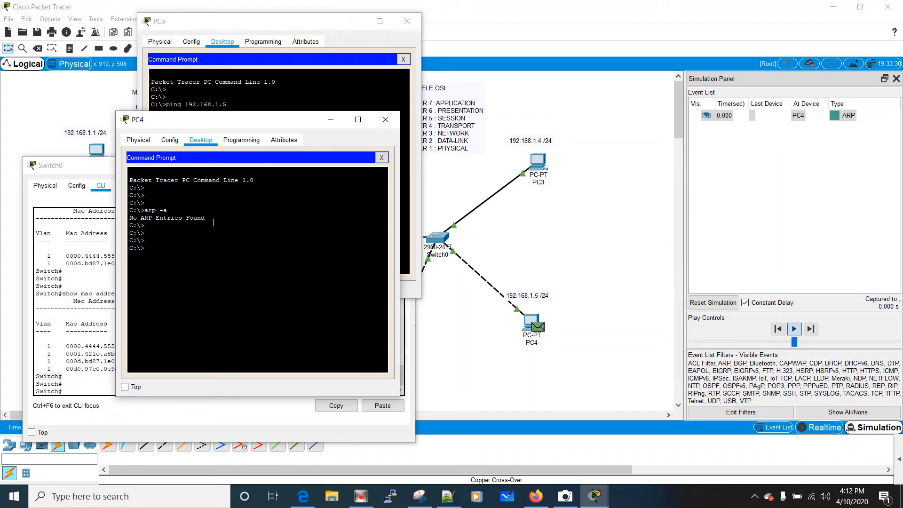
left_click_drag(213, 221, 130, 219)
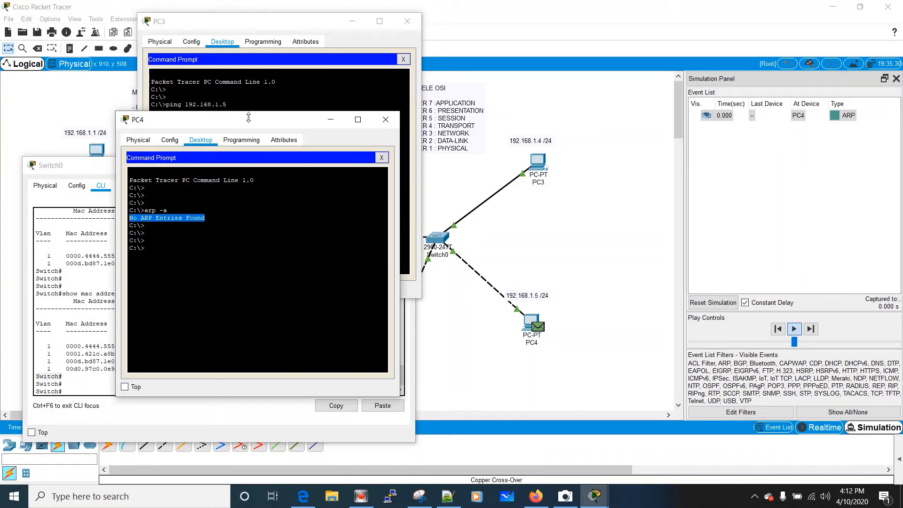
Run arp -a in PC3's Command Prompt and examine the dynamic ARP entry for 192.168.1.5.
left_click_drag(248, 118, 219, 250)
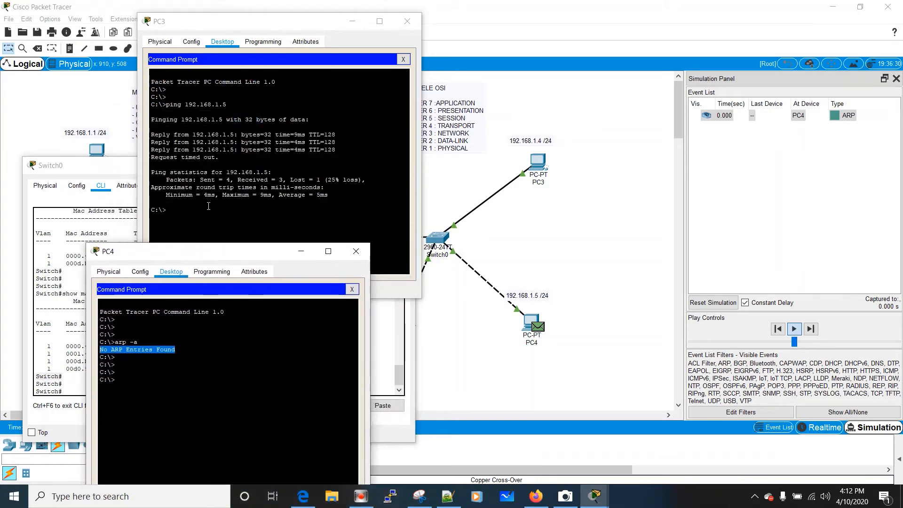
left_click(221, 228)
key("Return")
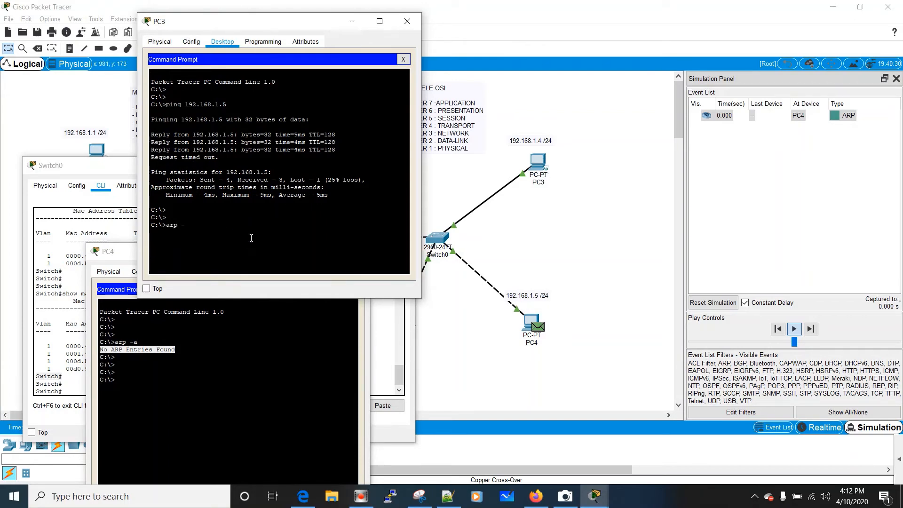
type("-a")
key("Return")
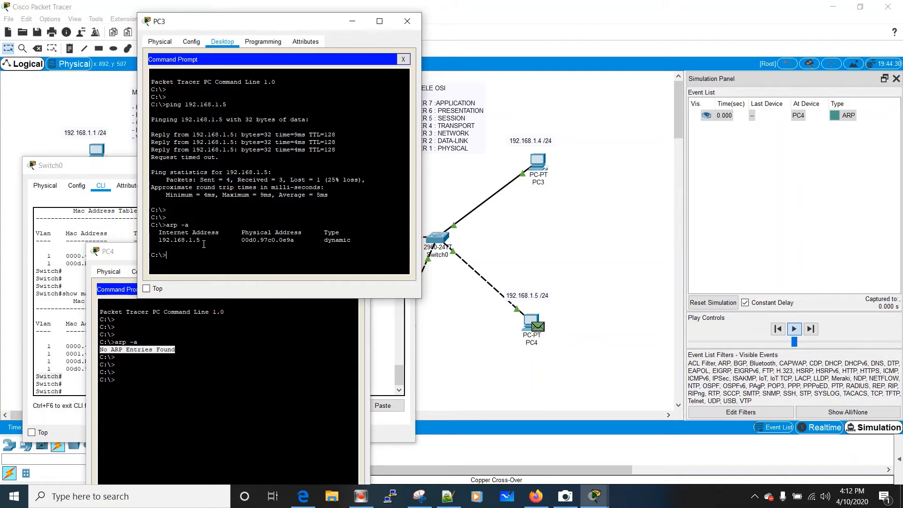
left_click_drag(203, 244, 161, 246)
left_click_drag(340, 233, 361, 246)
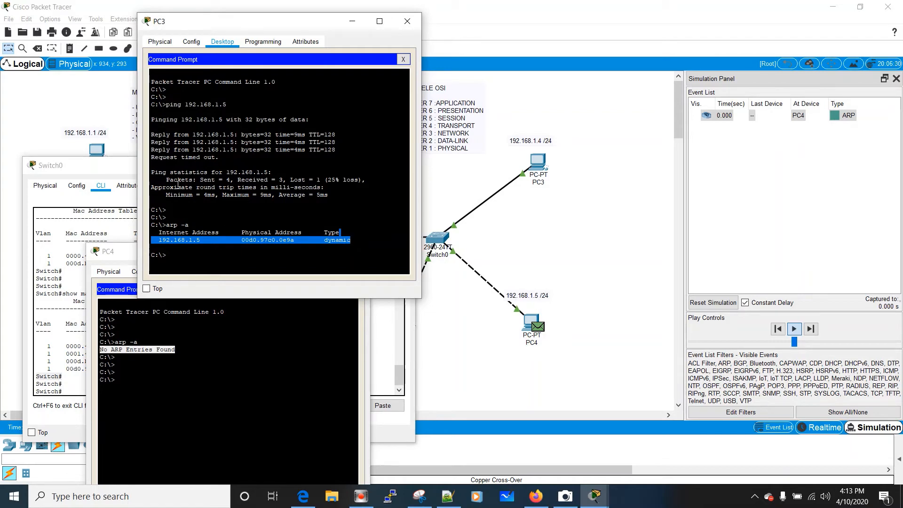
Compare the ARP results of PC4 and PC3, and minimize the Switch0 and PC4 windows.
left_click(155, 353)
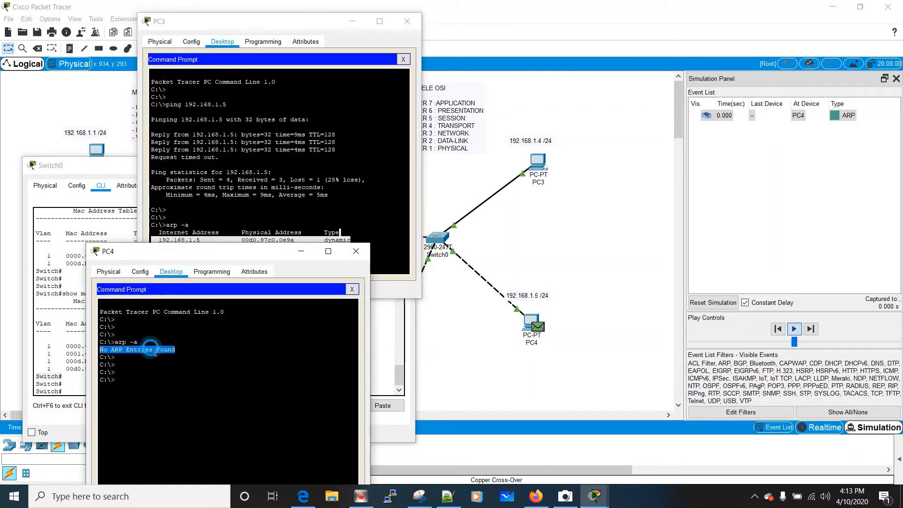
left_click(260, 180)
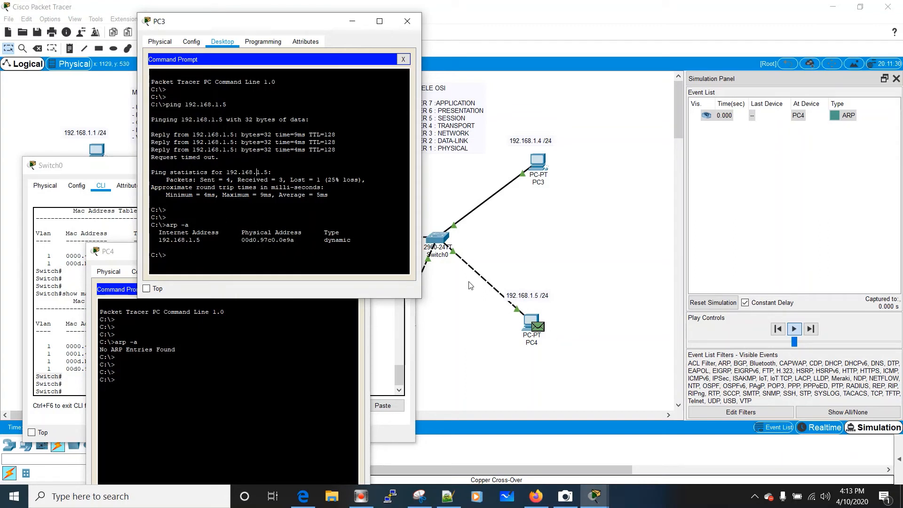
left_click(230, 172)
left_click(96, 170)
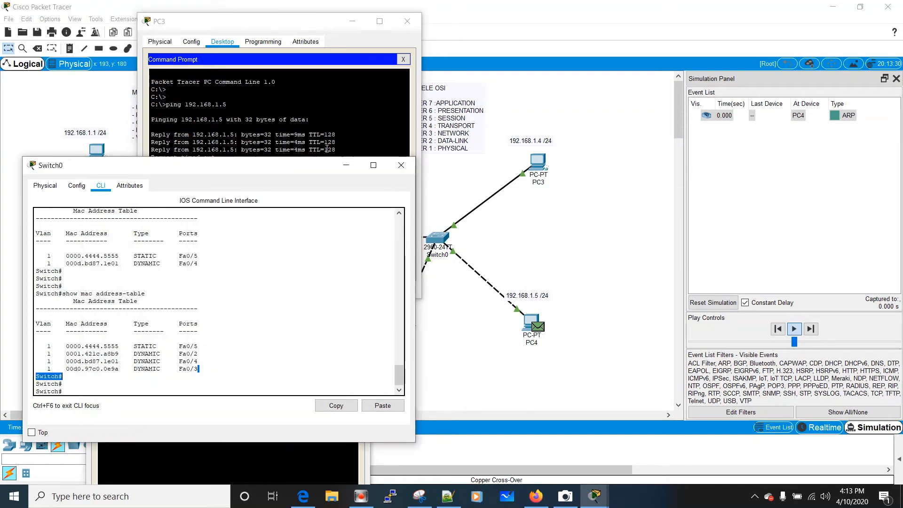
left_click(347, 168)
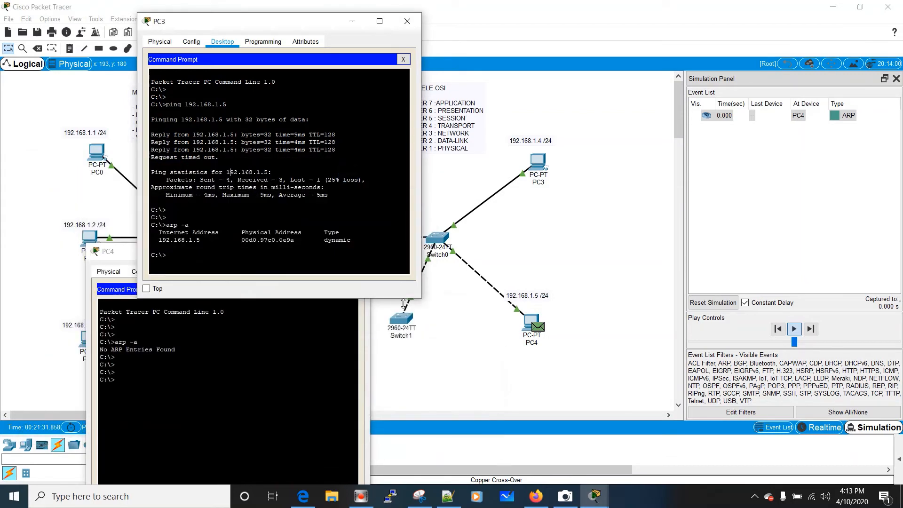
left_click(123, 255)
left_click_drag(297, 256, 378, 331)
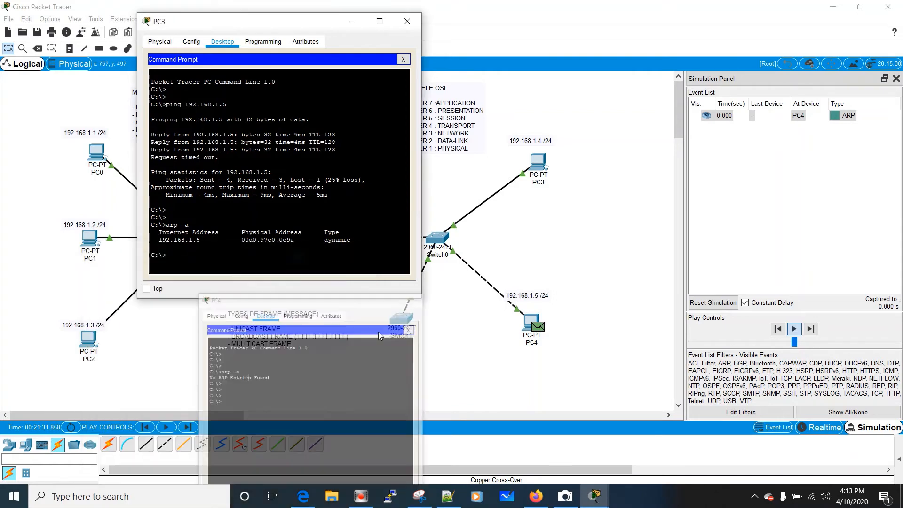
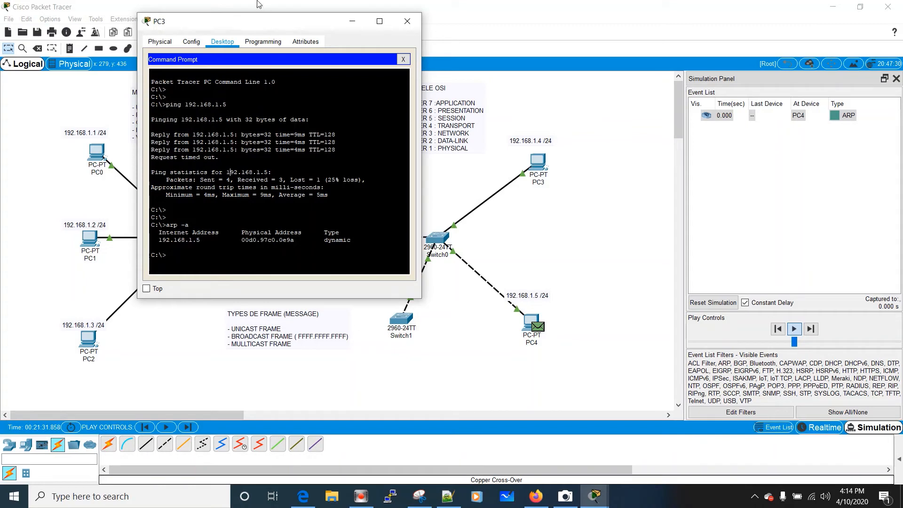
Reposition the PC3 window over the topology and run arp -a again in its Command Prompt.
mouse_move(219, 22)
left_mouse_down()
mouse_move(176, 17)
mouse_move(210, 28)
mouse_move(232, 10)
mouse_move(231, 27)
left_mouse_up()
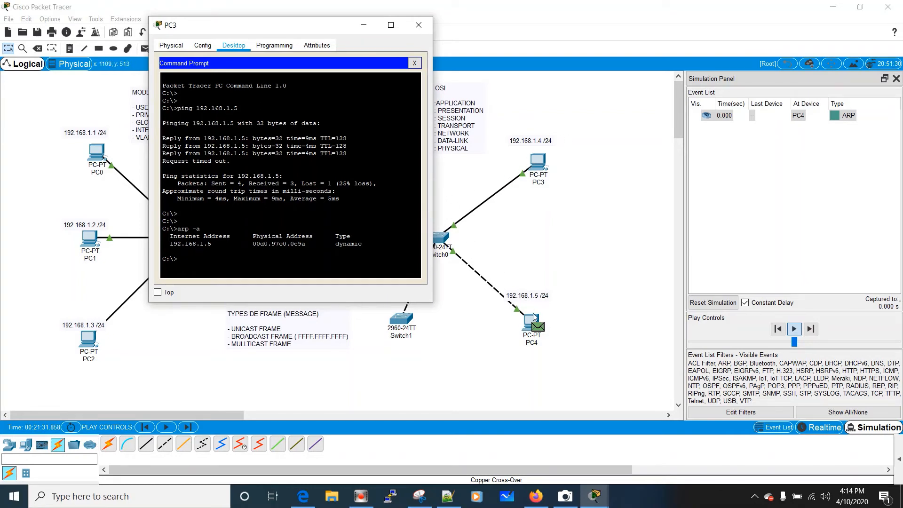
left_click_drag(277, 29, 617, 211)
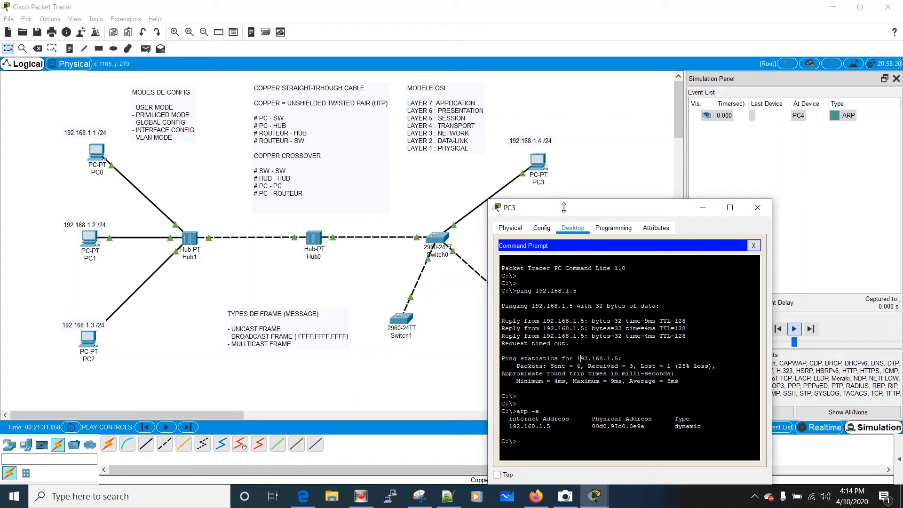
left_click_drag(563, 207, 234, 119)
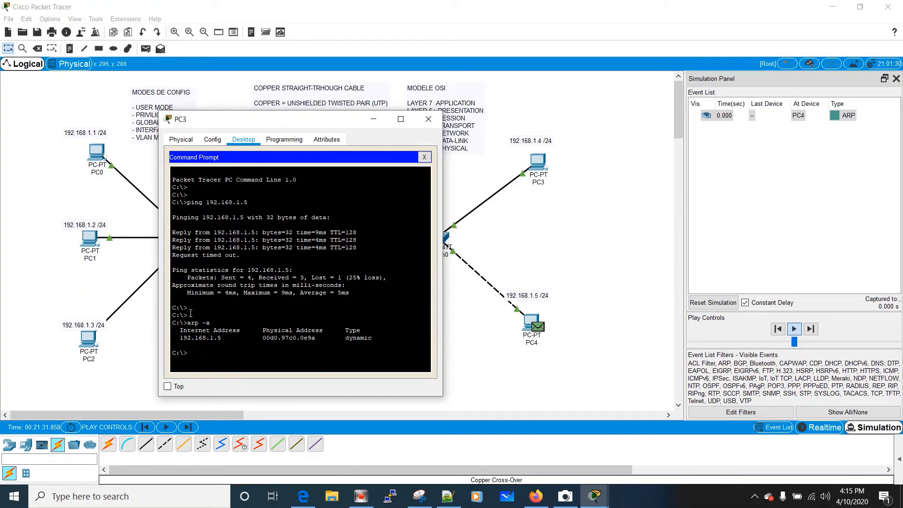
key("Return")
key("Return")
key("Up")
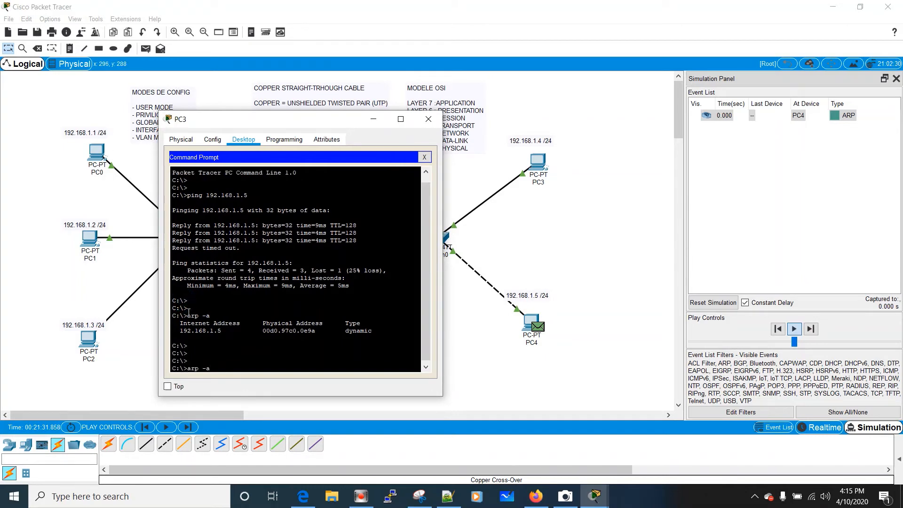
key("Return")
key("Return")
key("Return")
key("Return")
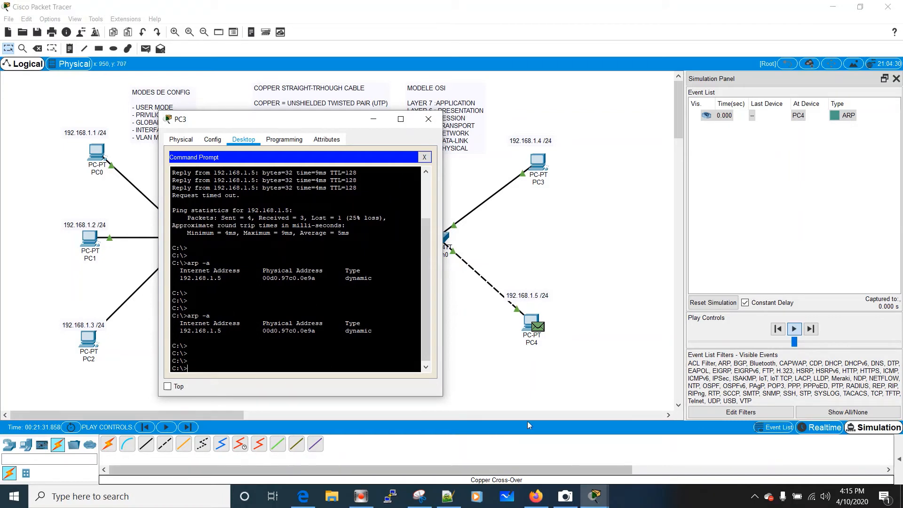
Restore the PC4 window and enter ping 192.168.1.4 at its prompt without executing it.
mouse_move(594, 493)
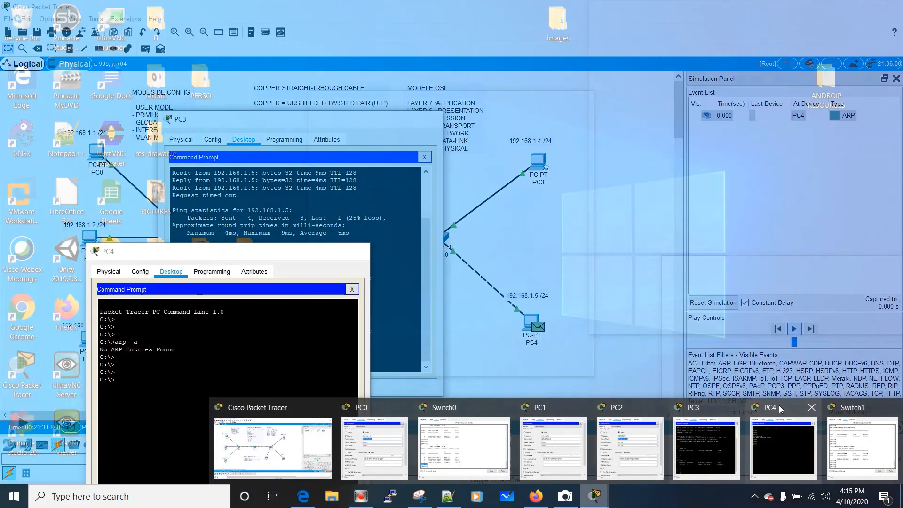
left_click(783, 445)
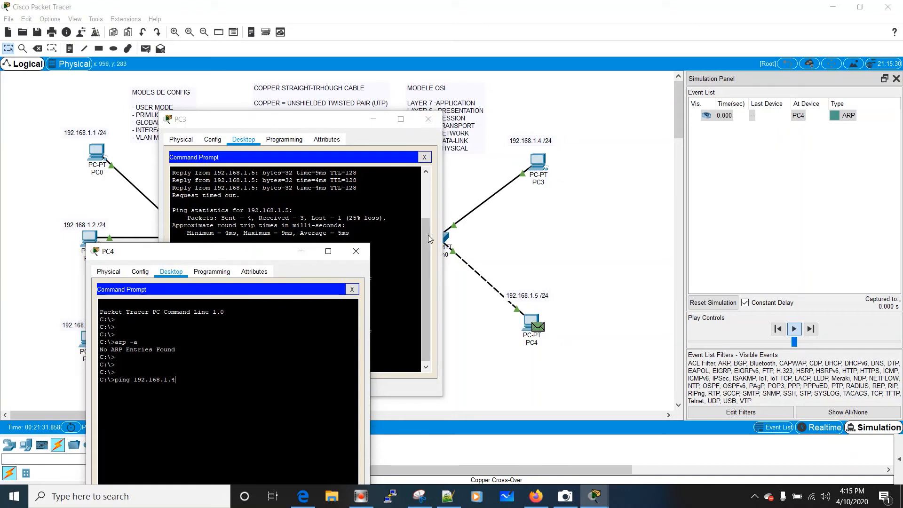
Ping 192.168.1.5 from PC3's Command Prompt and play the simulation, keeping PC3's output in view.
left_click(307, 214)
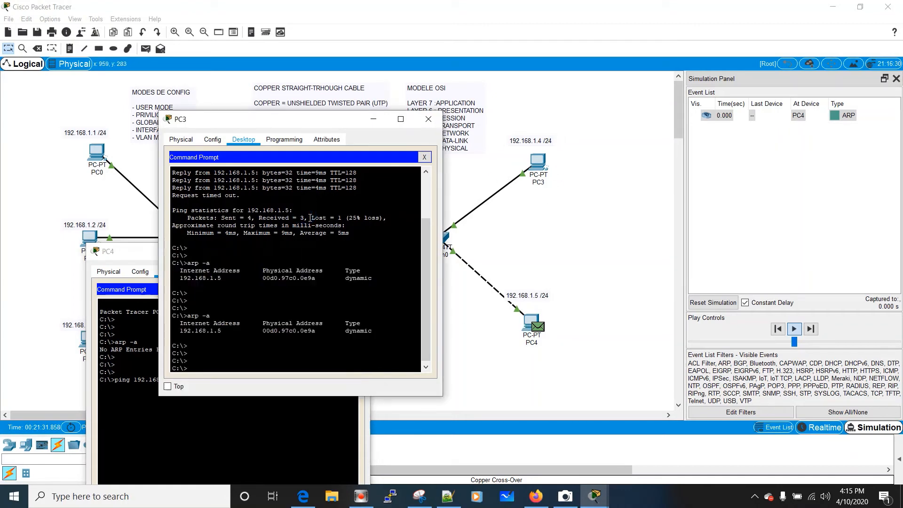
type("ping 192.168.1.5")
key("Return")
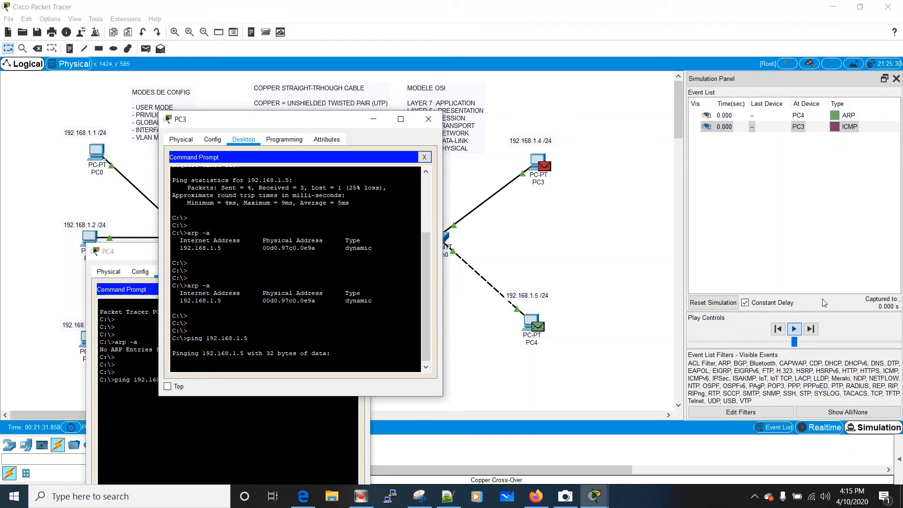
left_click(800, 328)
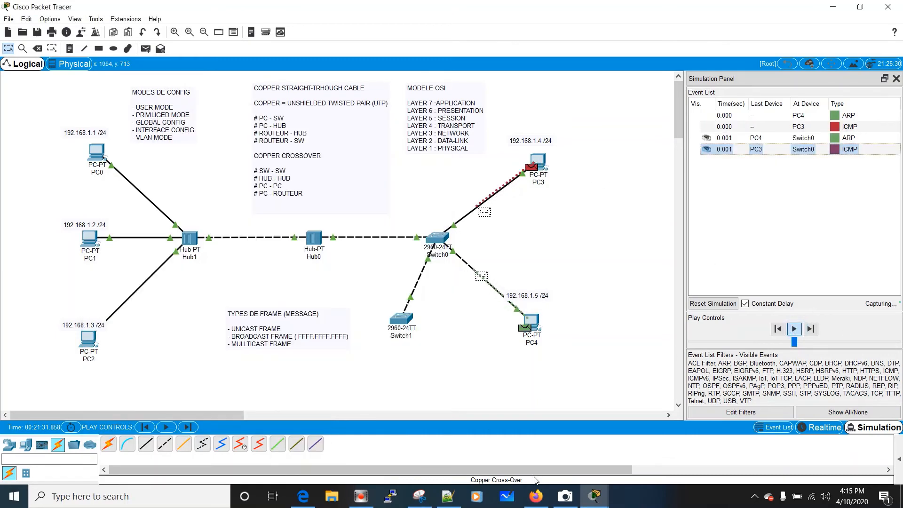
mouse_move(600, 499)
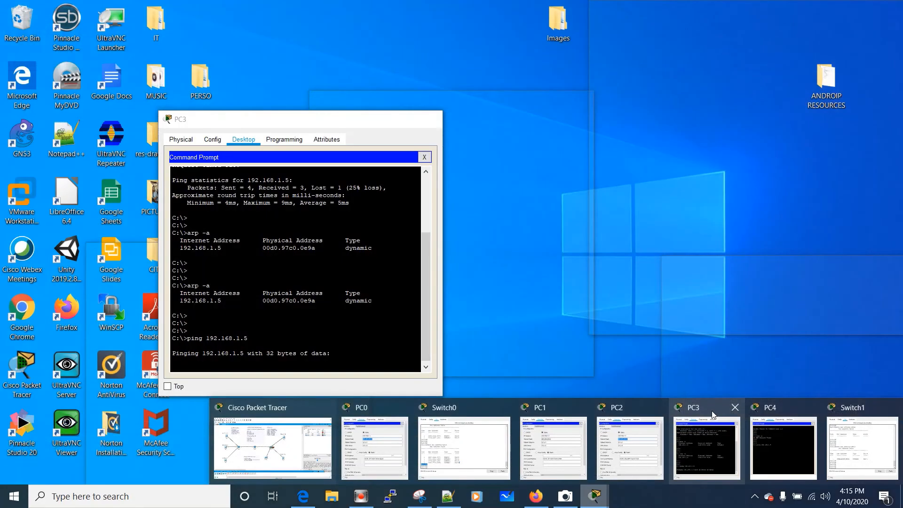
left_click(713, 415)
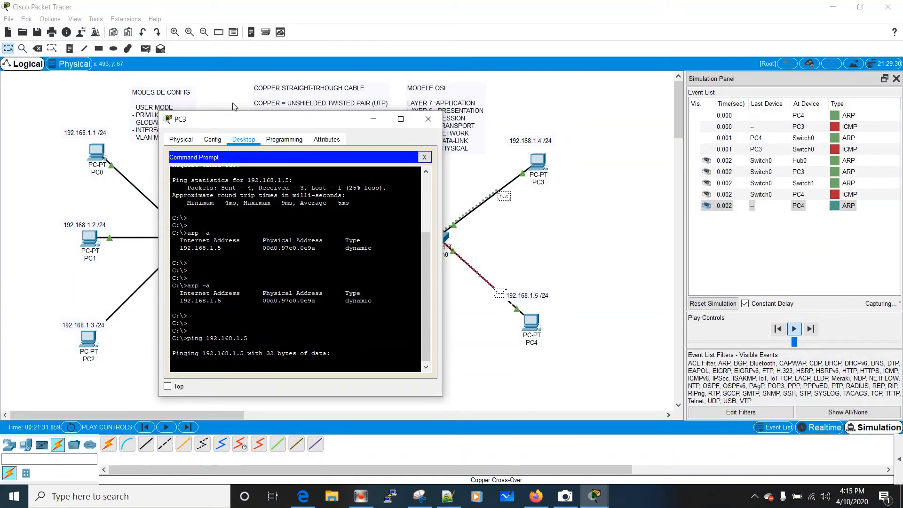
left_click_drag(238, 126, 205, 97)
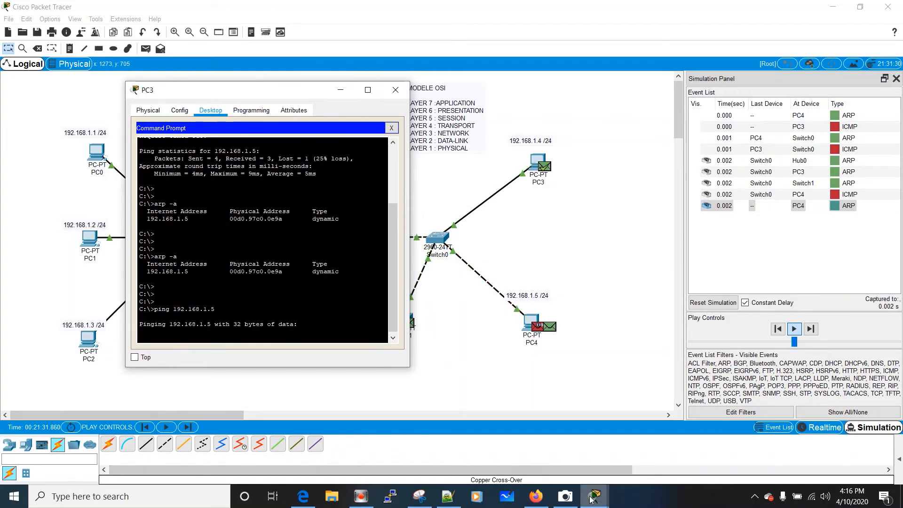
Execute the prepared ping to 192.168.1.4 on PC4 and move both PC windows clear of the topology.
mouse_move(589, 497)
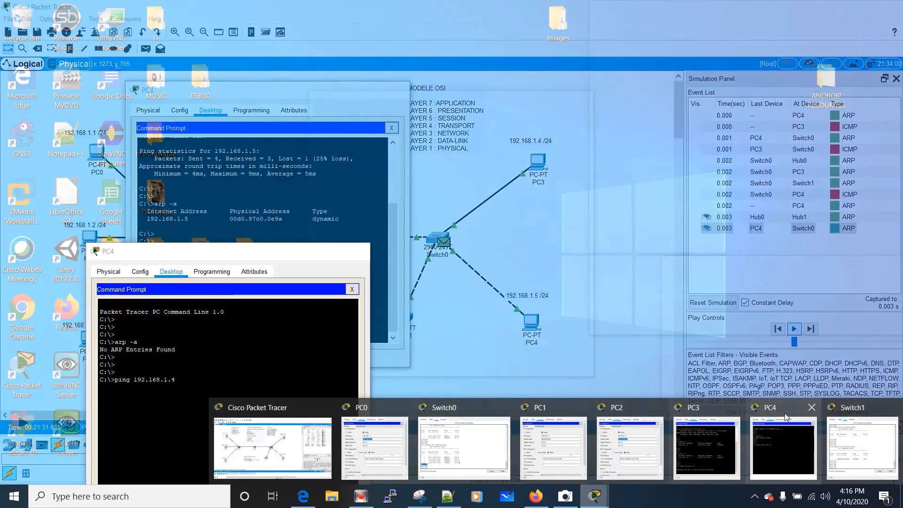
left_click(776, 423)
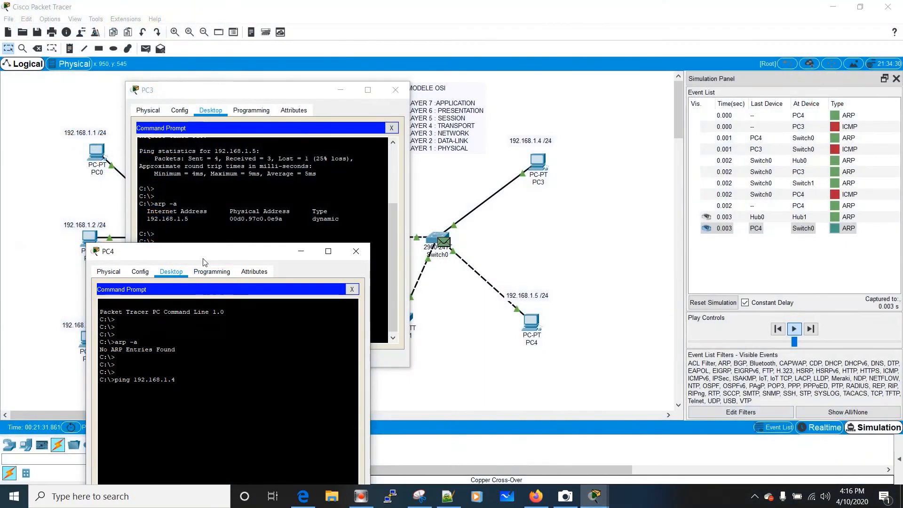
left_click_drag(205, 262, 194, 242)
key("Return")
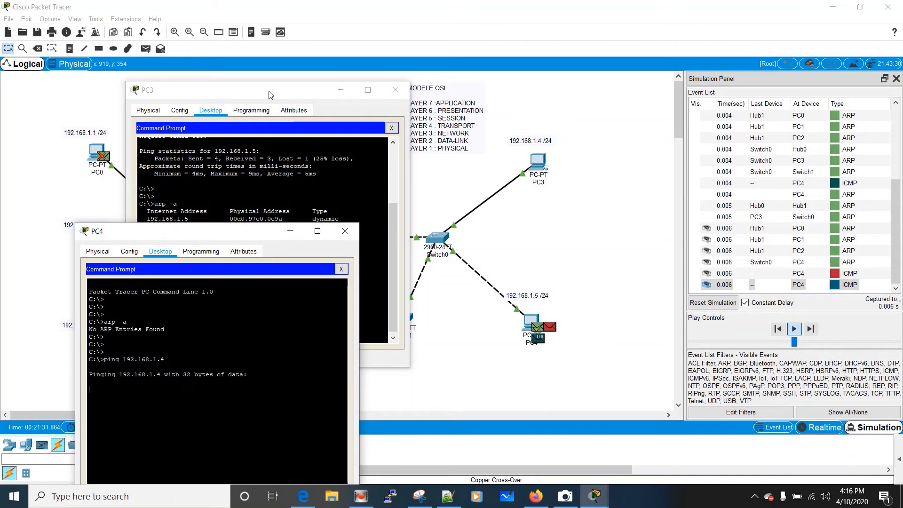
left_click_drag(268, 93, 355, 281)
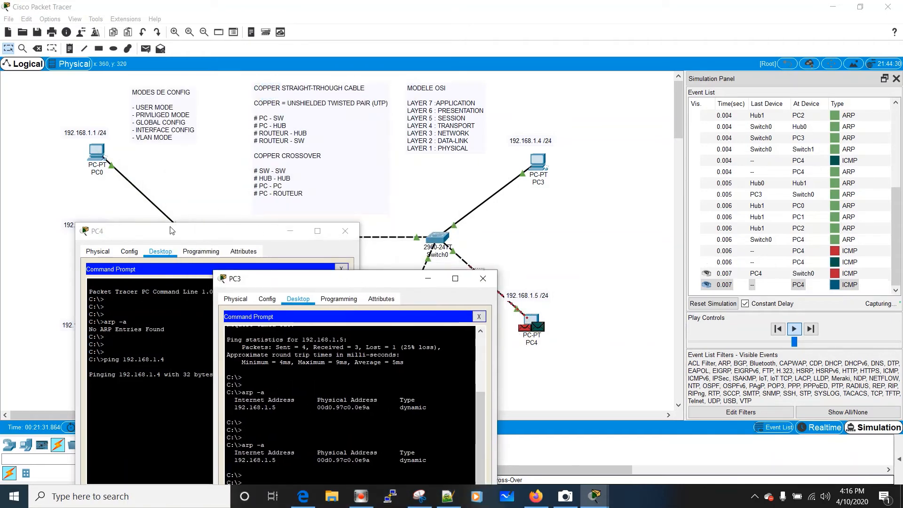
left_click_drag(171, 235, 192, 328)
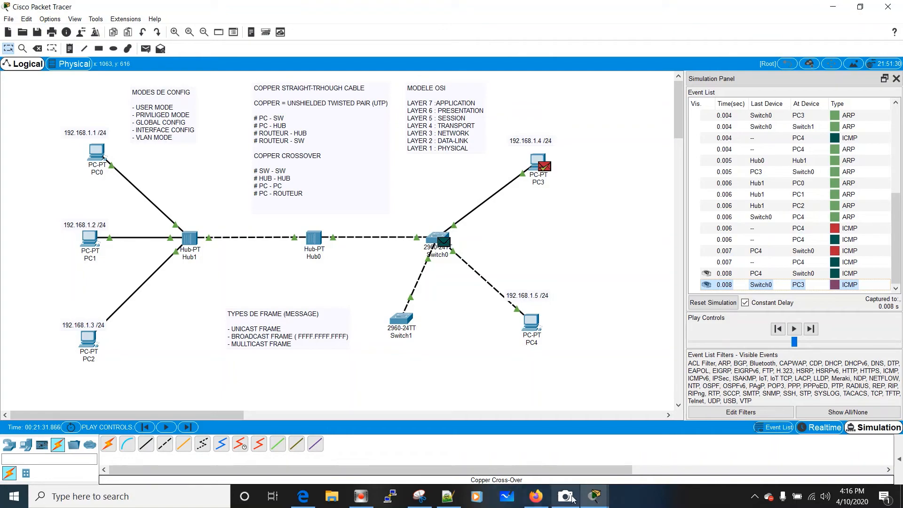
Resume the simulation playback and check the ping progress in the Command Prompts of PC3 and PC4.
mouse_move(588, 501)
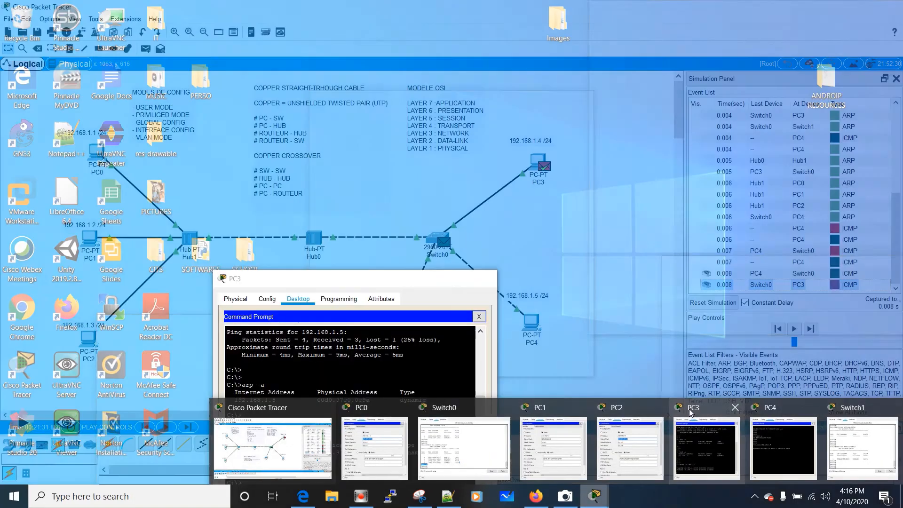
left_click(717, 447)
left_click_drag(326, 278, 280, 85)
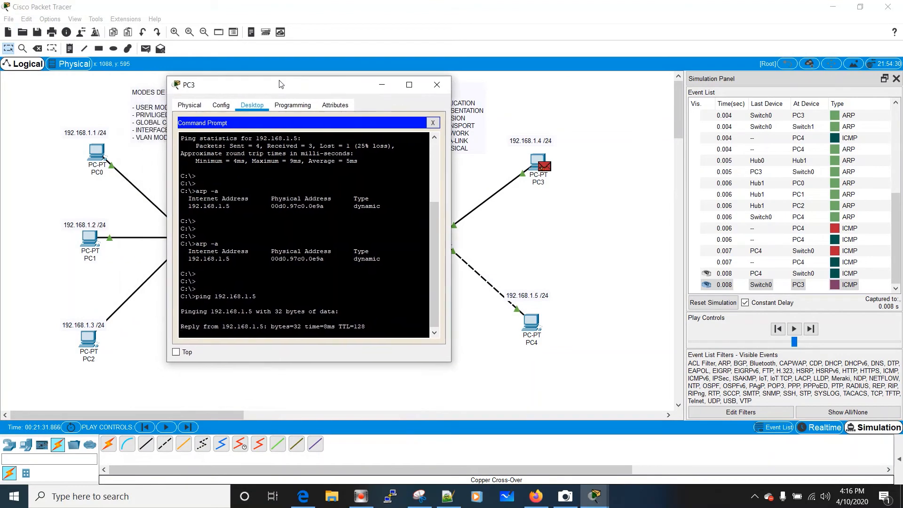
left_click(797, 329)
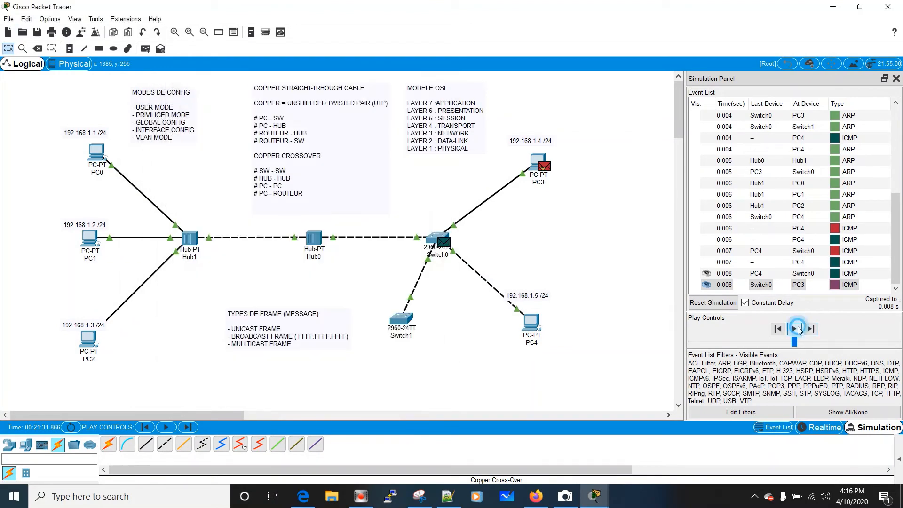
mouse_move(595, 498)
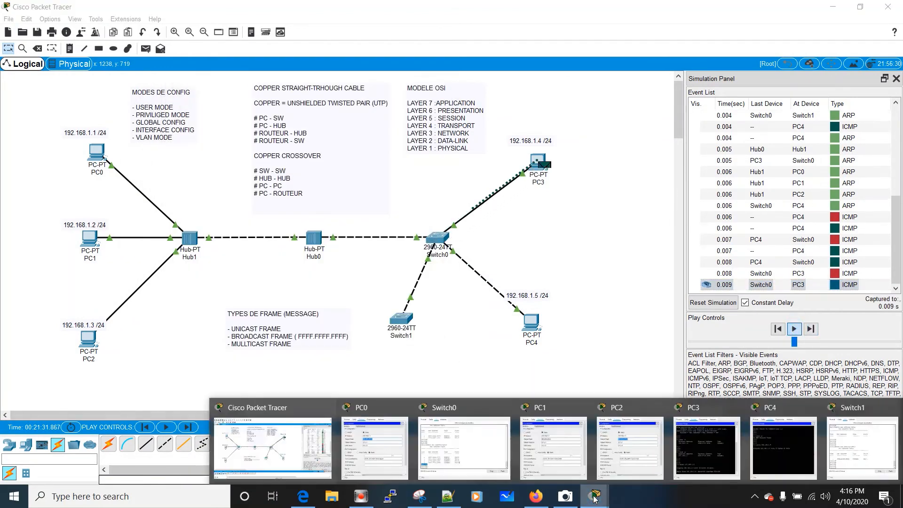
left_click(770, 409)
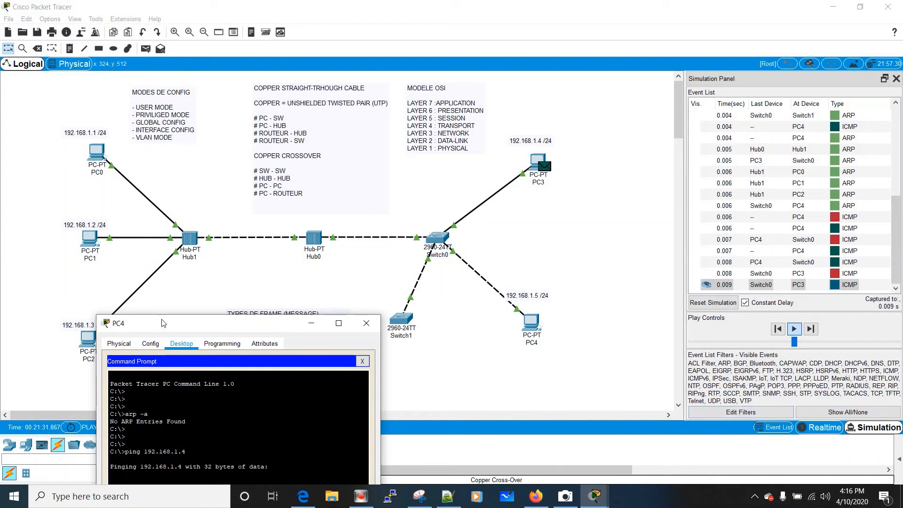
Bring the Command Prompts of PC4 and PC3 into view beside the topology to check their ping replies.
left_click_drag(165, 334, 189, 88)
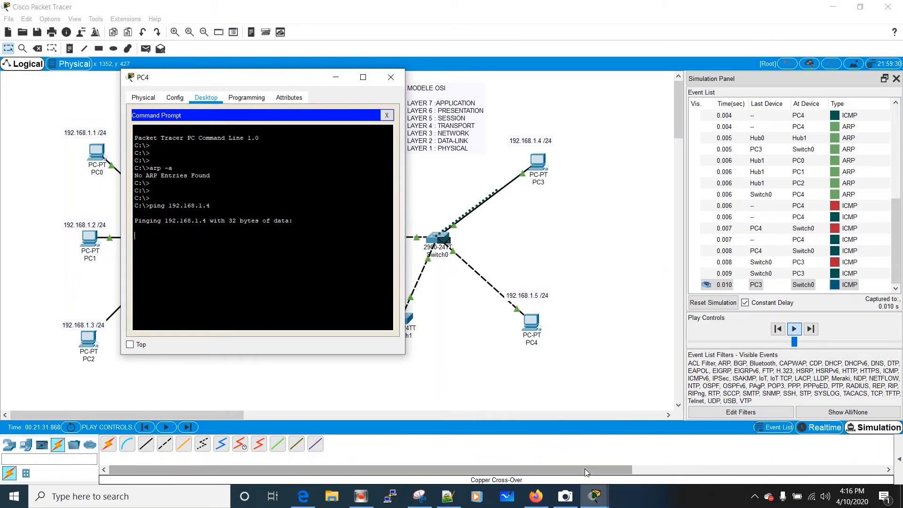
mouse_move(595, 495)
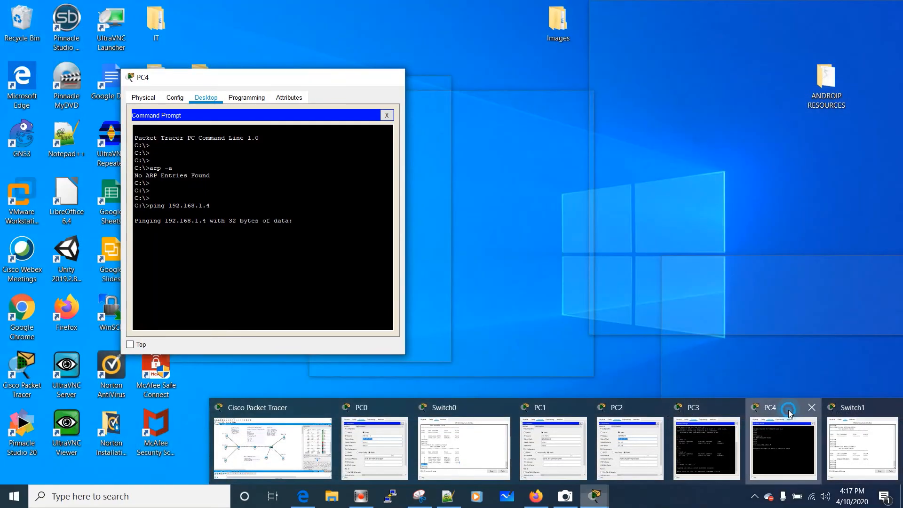
left_click(753, 435)
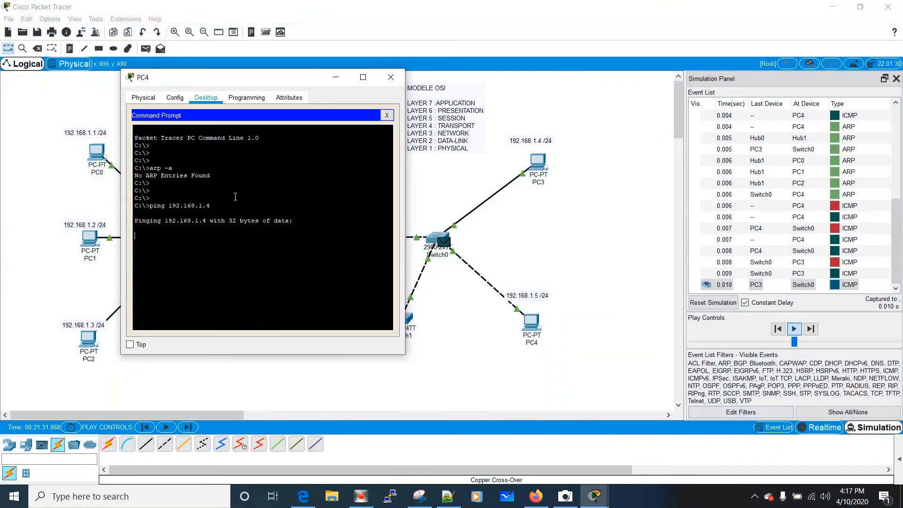
left_click_drag(164, 83, 104, 57)
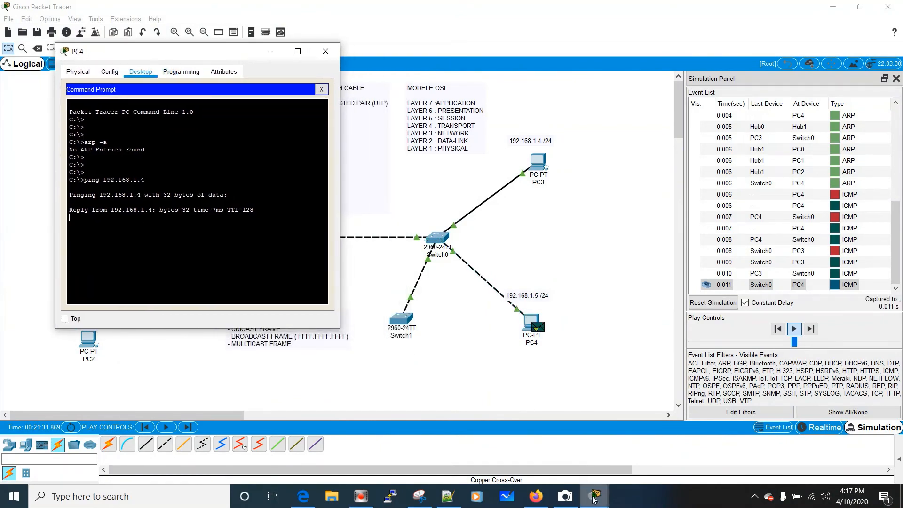
mouse_move(594, 496)
left_click(696, 417)
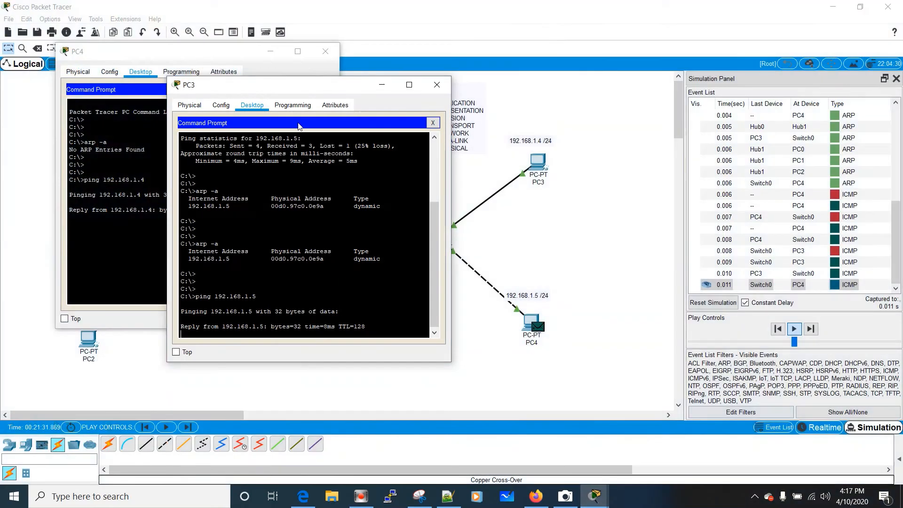
Reposition PC3's window around the topology to follow the packets while keeping PC4's Command Prompt readable.
left_click_drag(266, 89, 241, 102)
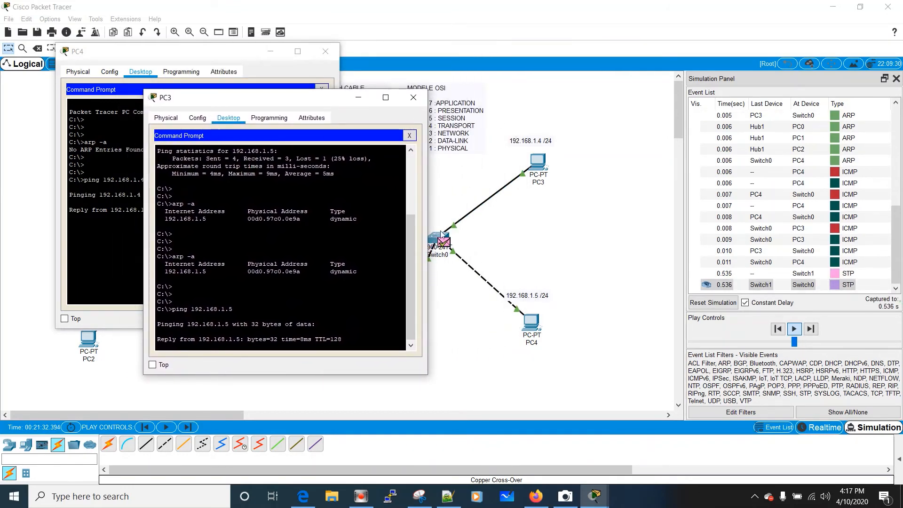
left_click_drag(258, 103, 364, 50)
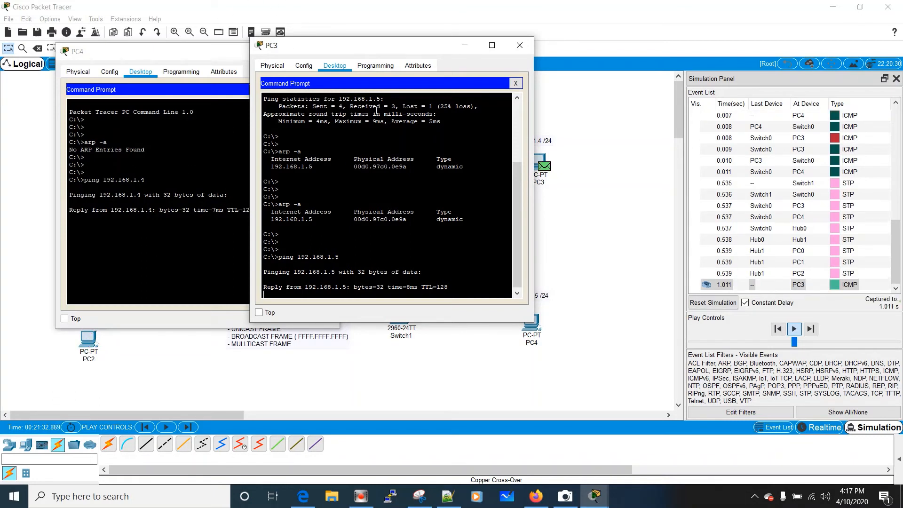
left_click_drag(350, 51, 303, 43)
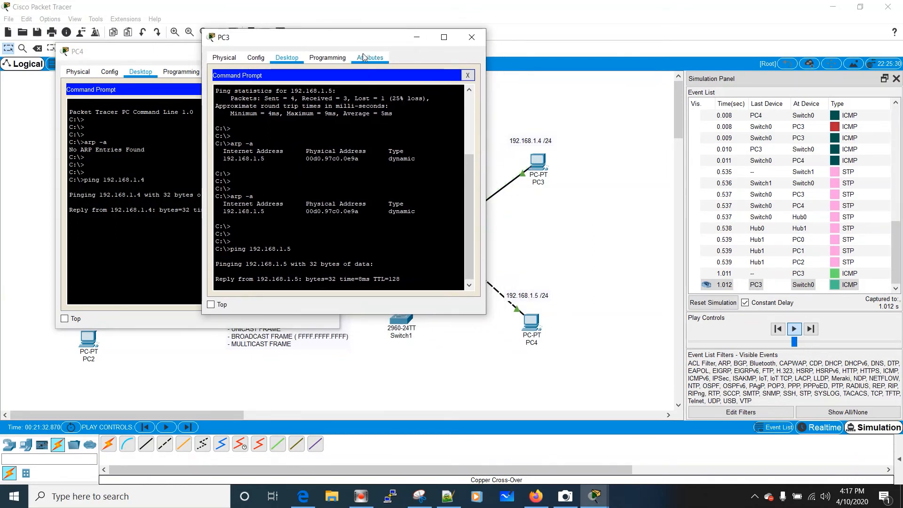
left_click_drag(360, 38, 266, 91)
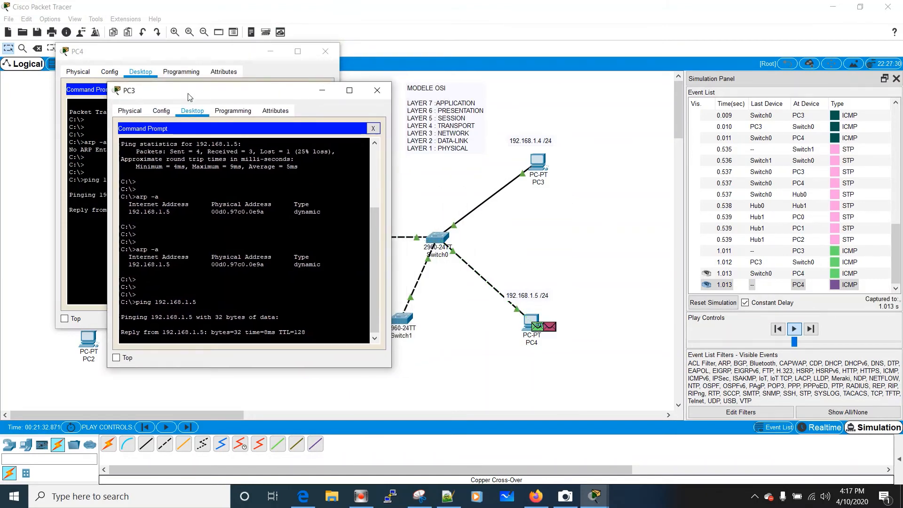
left_click_drag(190, 97, 298, 108)
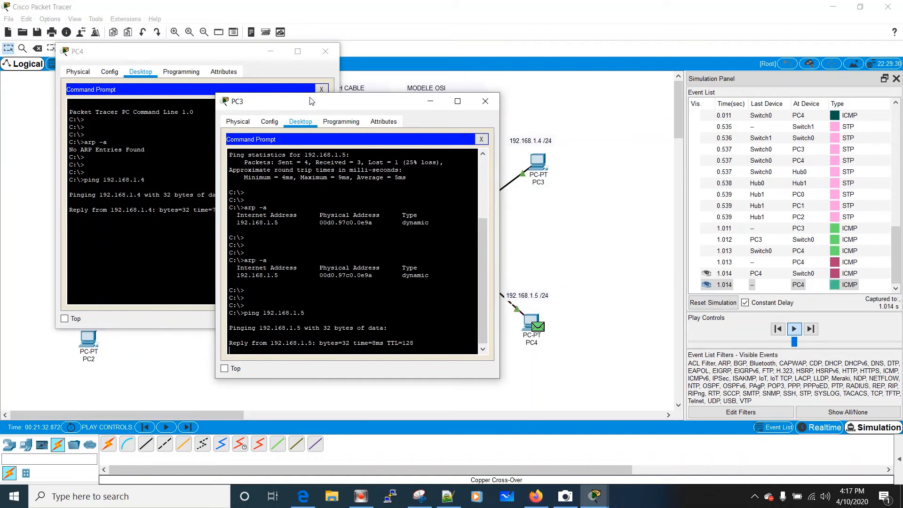
left_click_drag(309, 100, 317, 65)
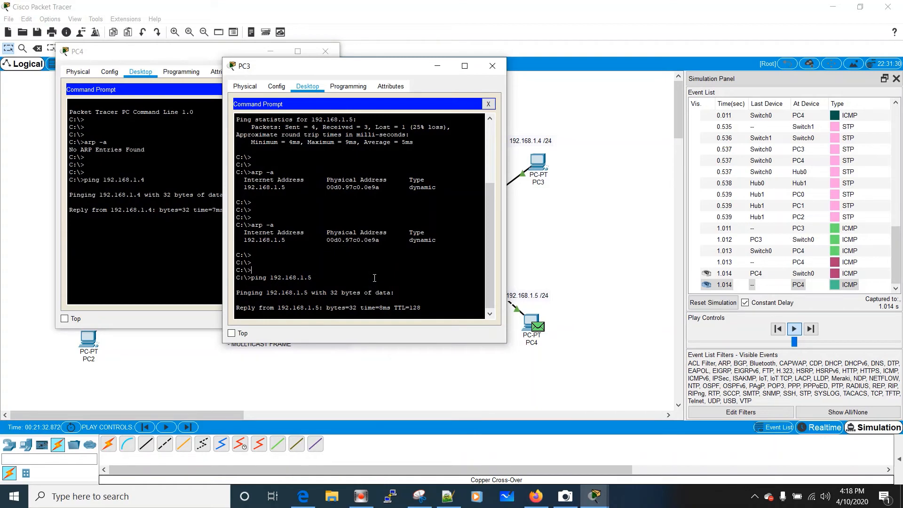
Interrupt the running pings on PC3 and PC4 and move their windows apart.
left_click(185, 235)
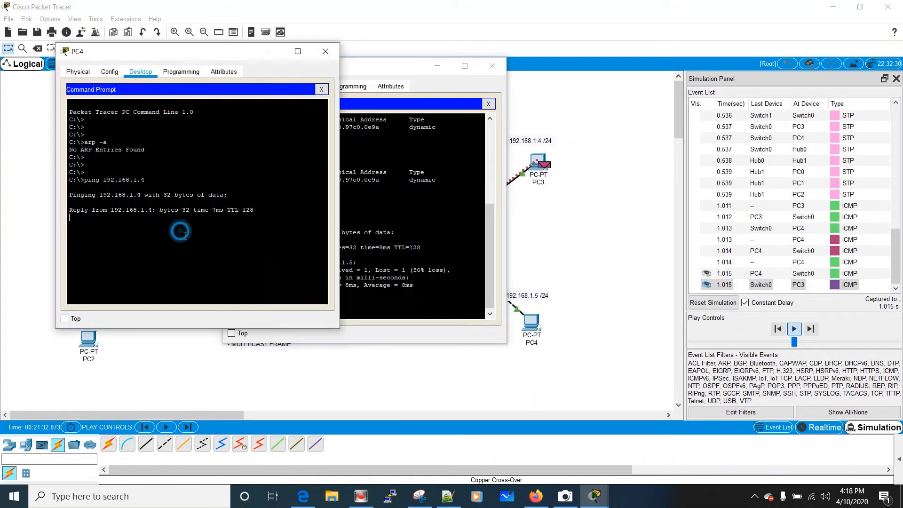
key("ctrl+c")
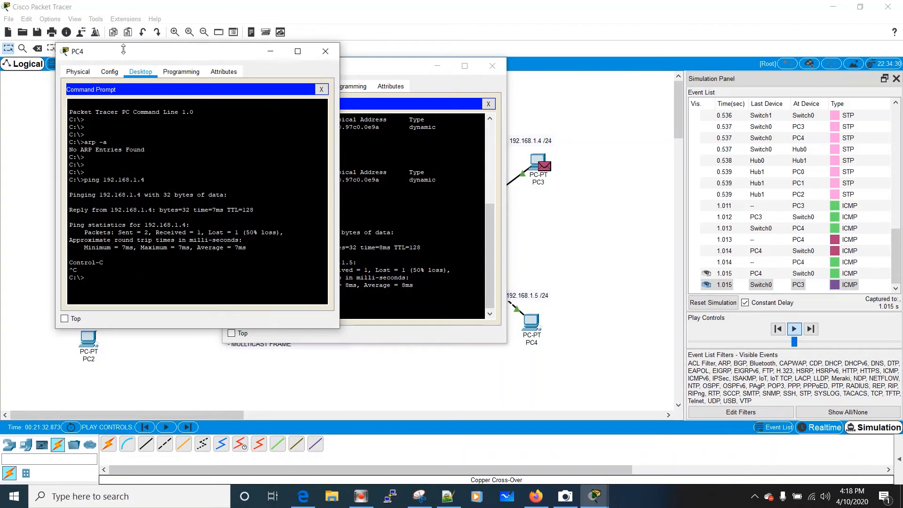
left_click_drag(123, 49, 172, 266)
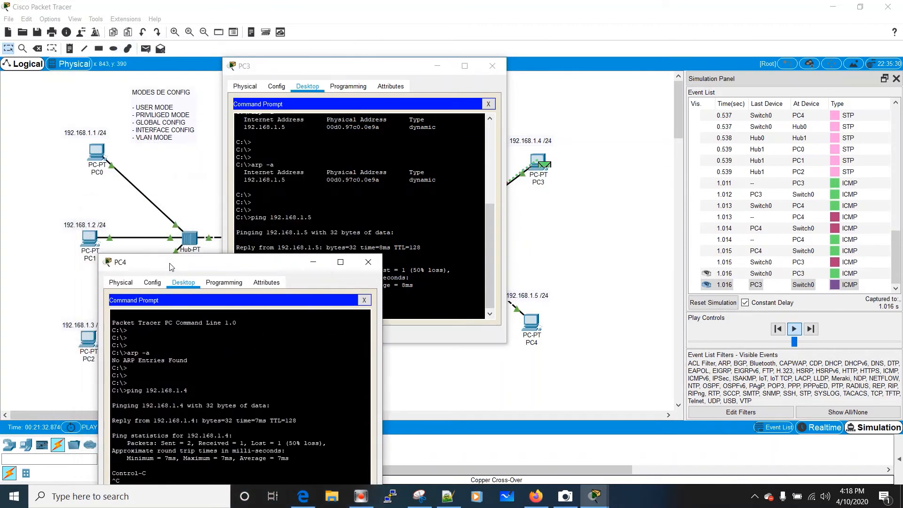
left_click_drag(343, 71, 470, 69)
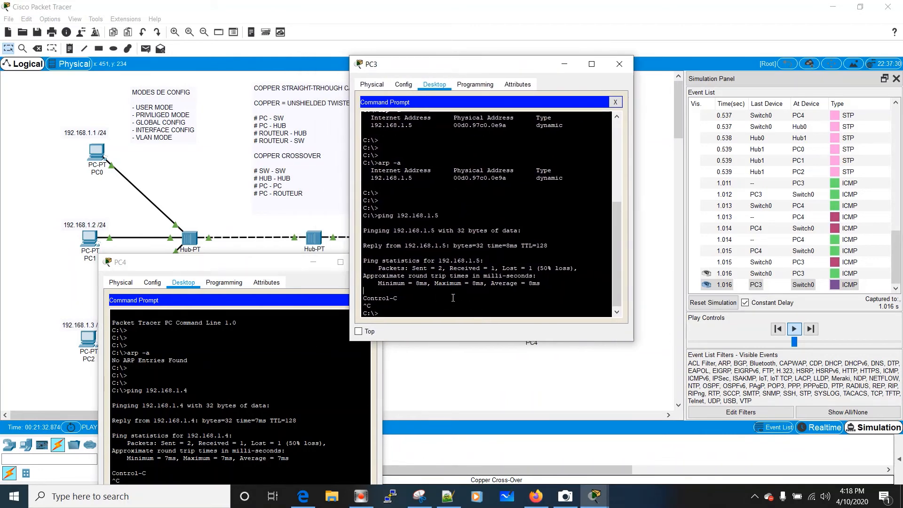
Add blank prompt lines in PC3's Command Prompt and ping 192.168.1.1 from it.
key("Return")
key("Return")
key("Return")
key("Return")
key("Return")
key("Return")
key("Return")
key("Return")
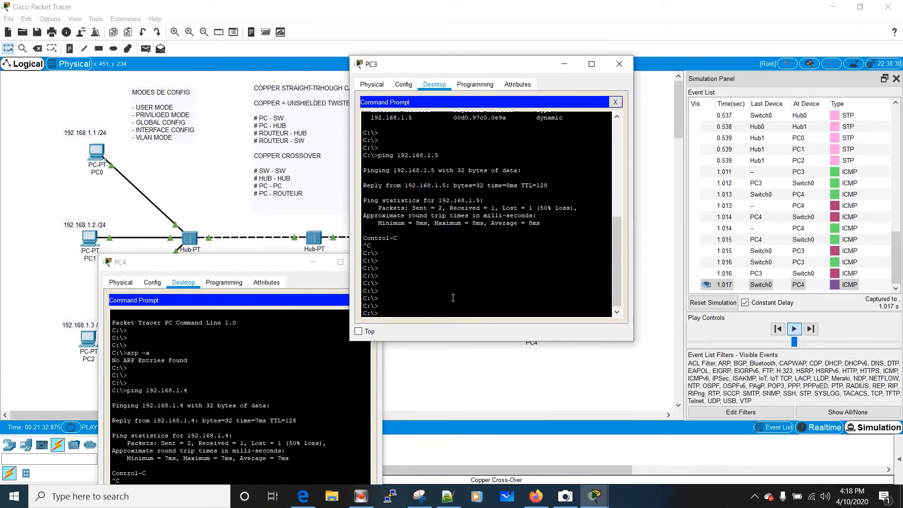
type("ping 192")
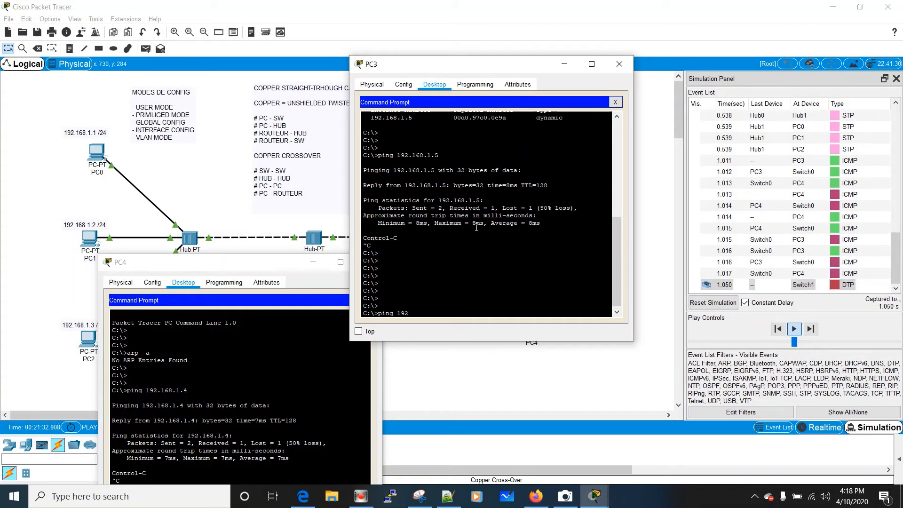
type(".168.1.1")
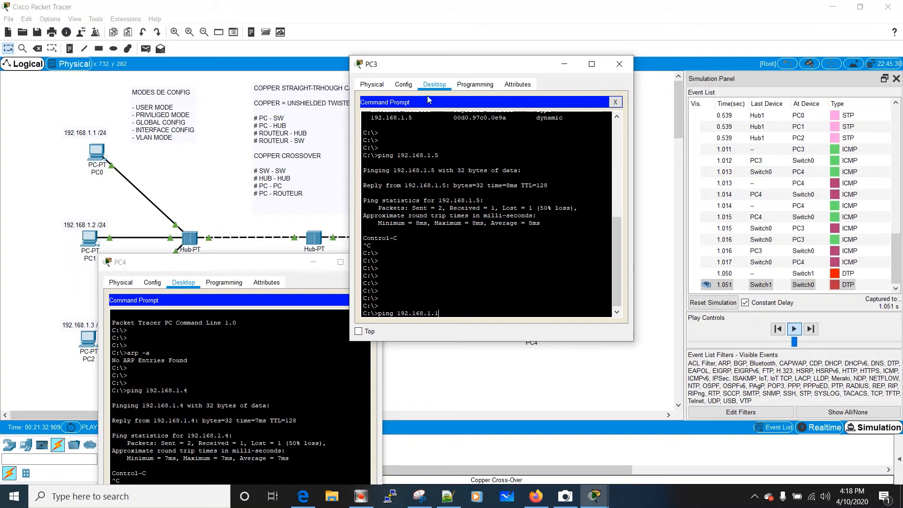
left_click_drag(425, 71, 199, 173)
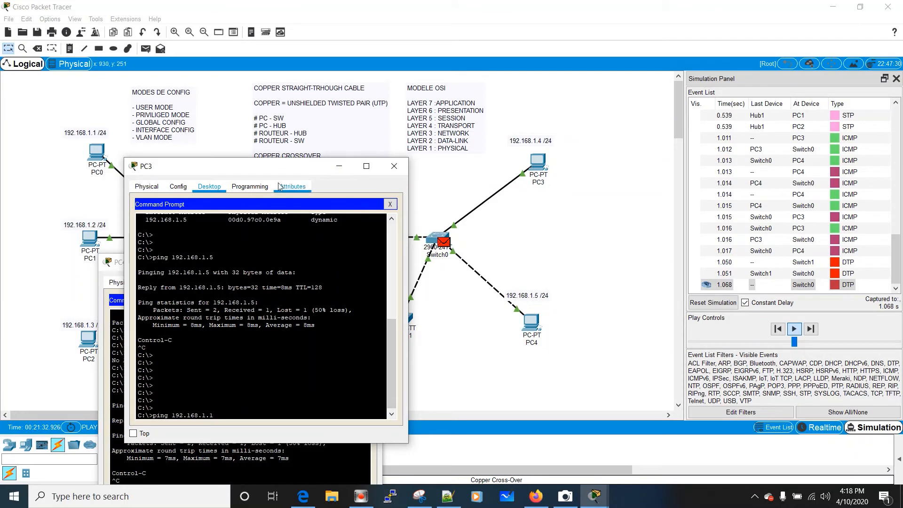
left_click_drag(245, 169, 367, 132)
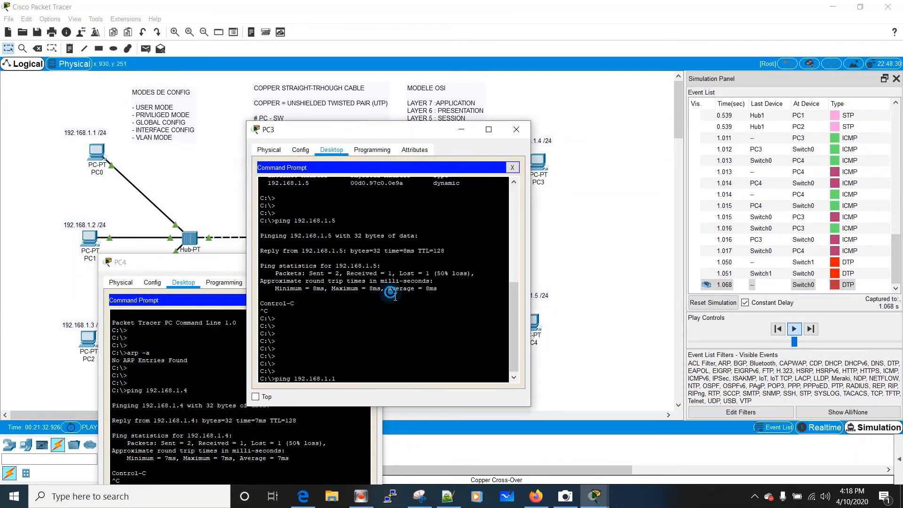
key("Return")
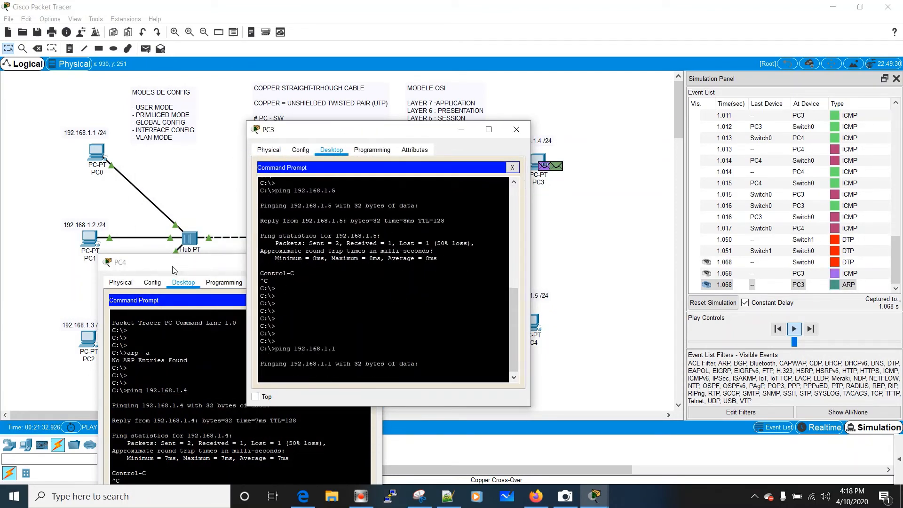
Minimize PC4 and move PC3's window clear of the topology to follow the ARP and ICMP packets between PC3 and PC0.
left_click_drag(174, 270, 180, 303)
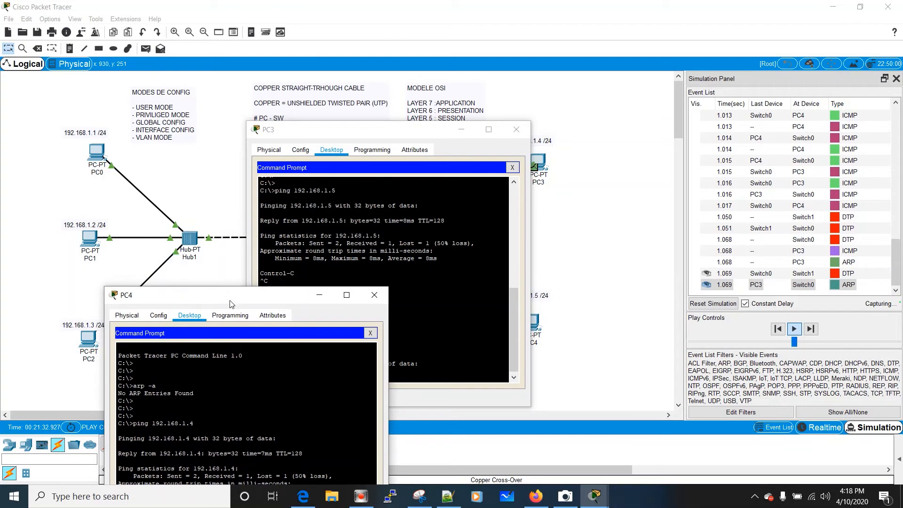
left_click(316, 295)
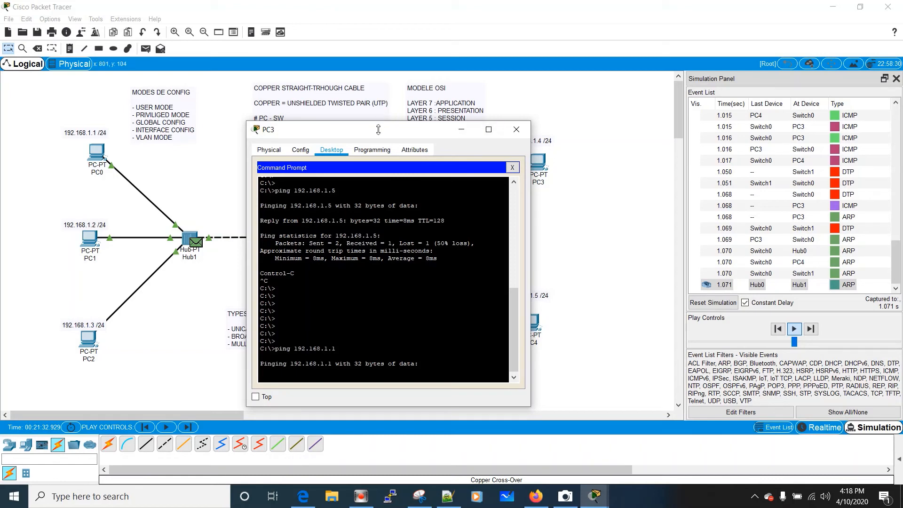
left_click_drag(371, 131, 367, 280)
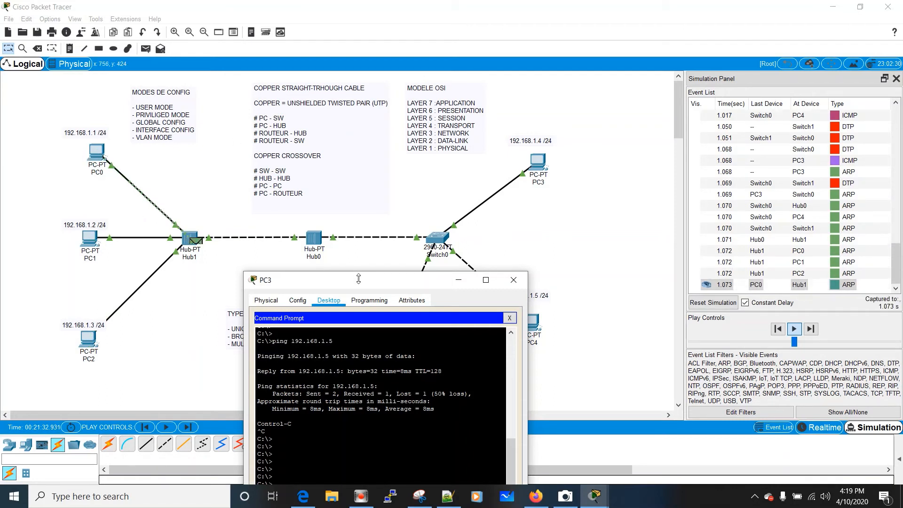
left_click_drag(359, 279, 272, 330)
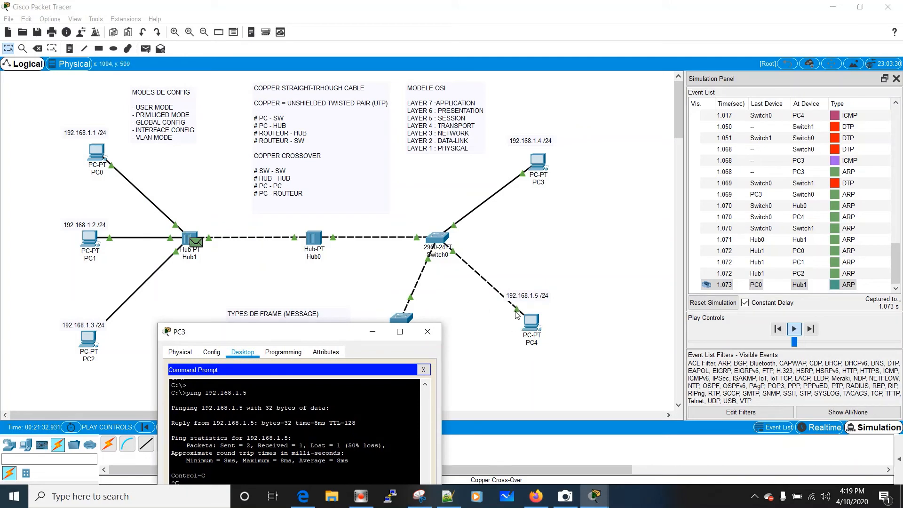
left_click_drag(242, 335, 235, 297)
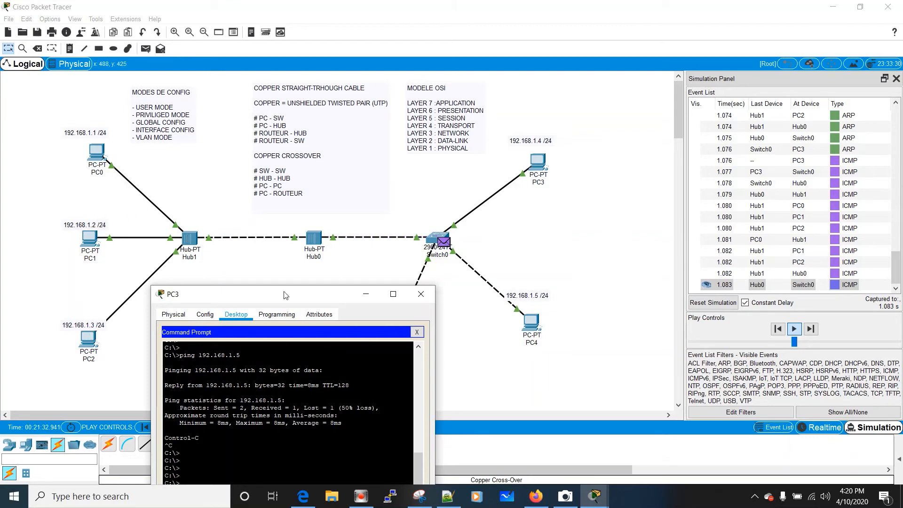
Check PC3's ping output, interrupt the ping to 192.168.1.1, and minimize the PC3 window.
left_click_drag(281, 297, 284, 190)
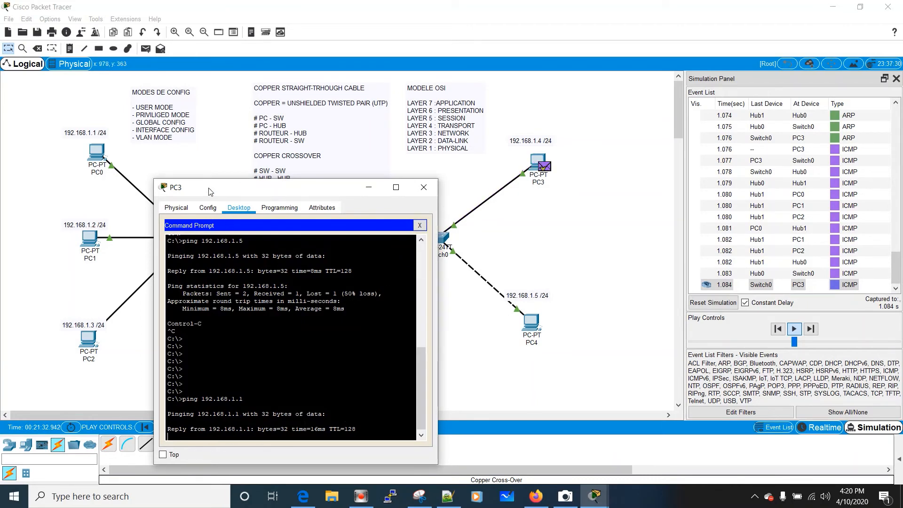
left_click_drag(210, 191, 236, 103)
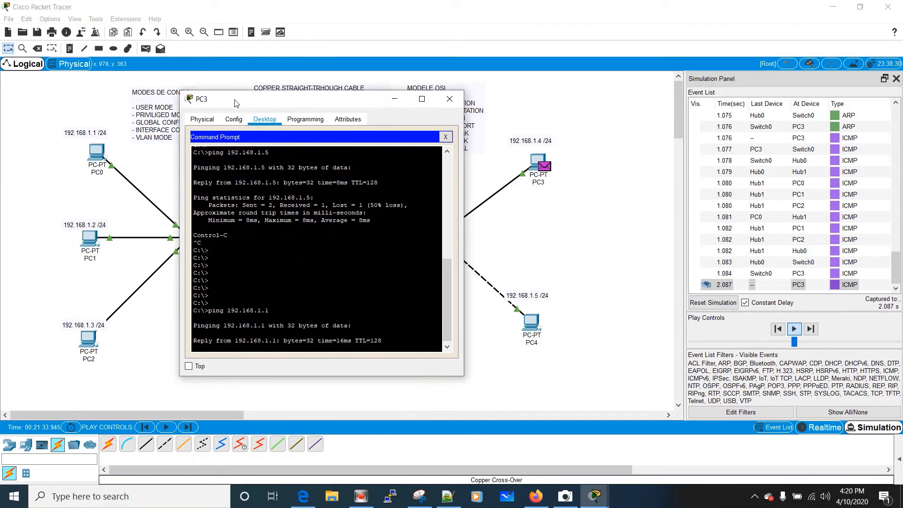
left_click(224, 319)
key("ctrl+c")
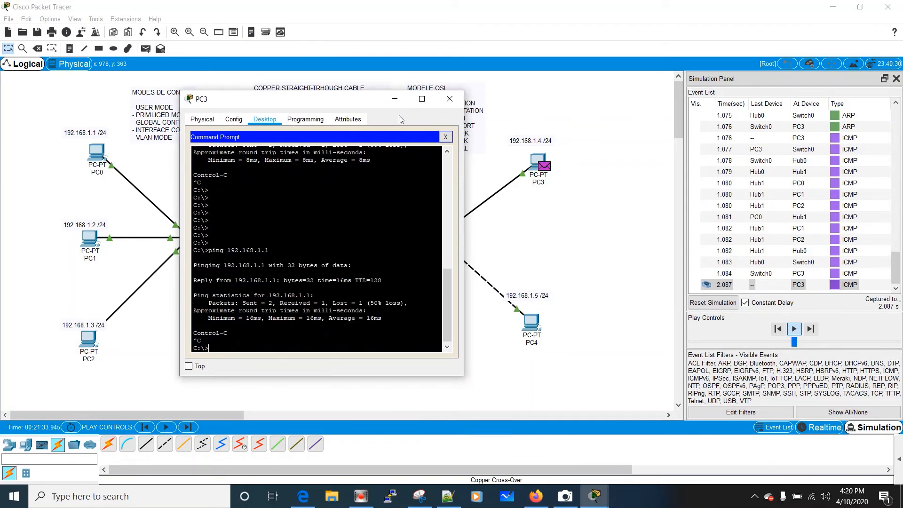
left_click(449, 99)
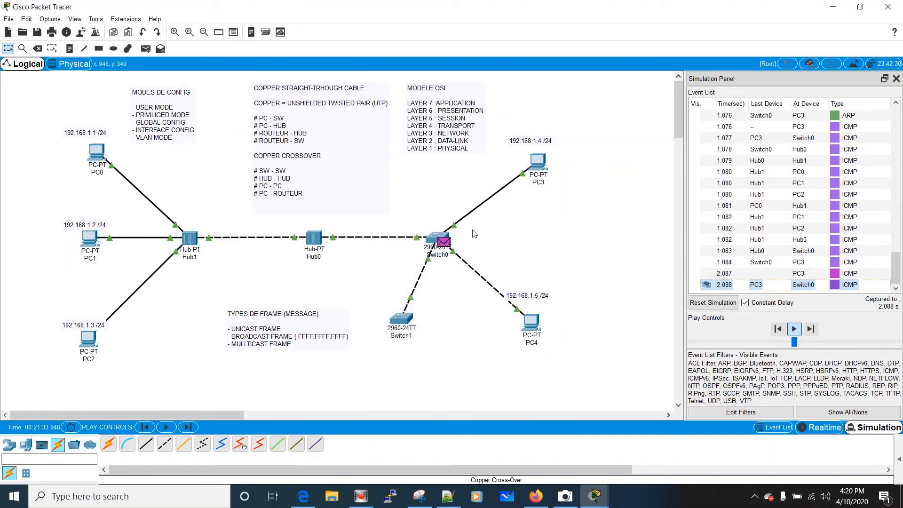
Restore the PC0 window, move it higher over the topology, and close and reopen its IP Configuration.
mouse_move(595, 497)
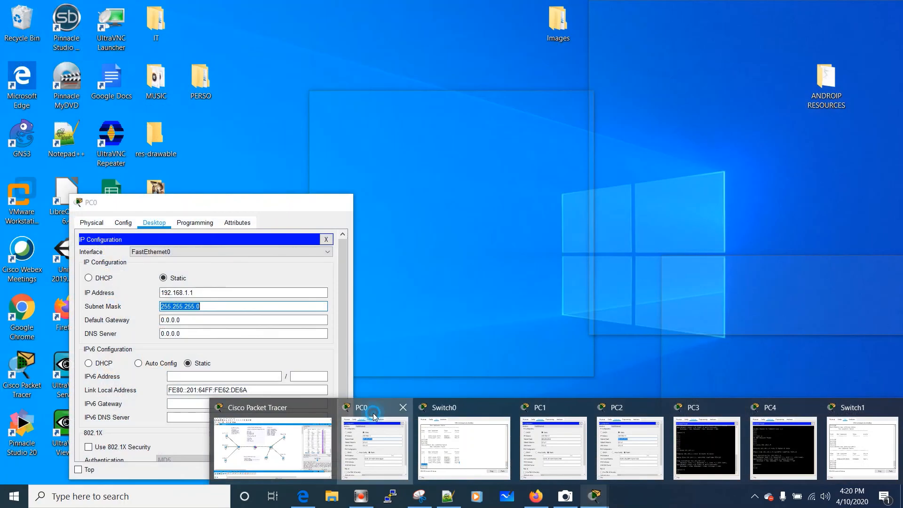
left_click(374, 413)
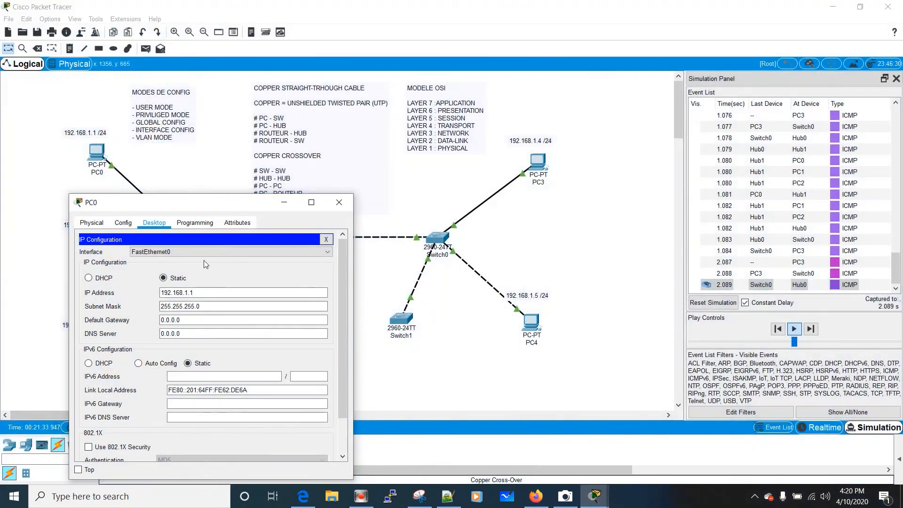
left_click_drag(149, 206, 239, 78)
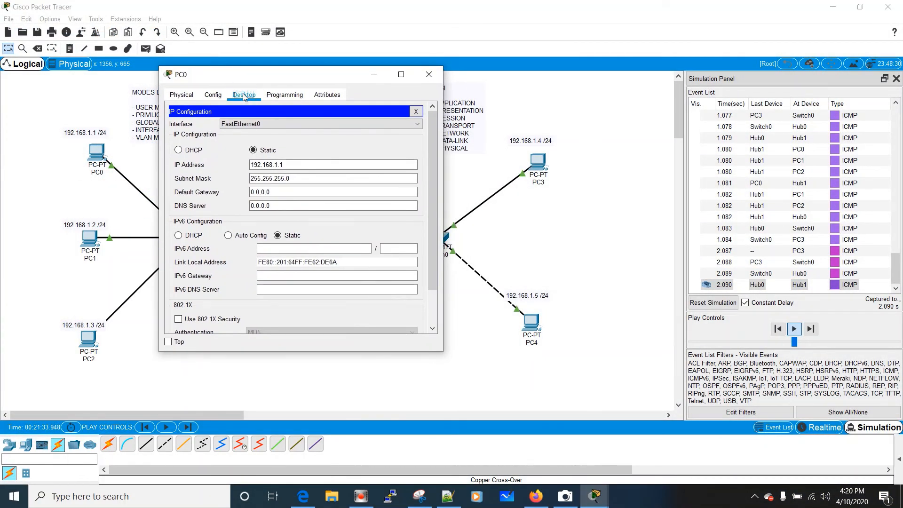
left_click(416, 112)
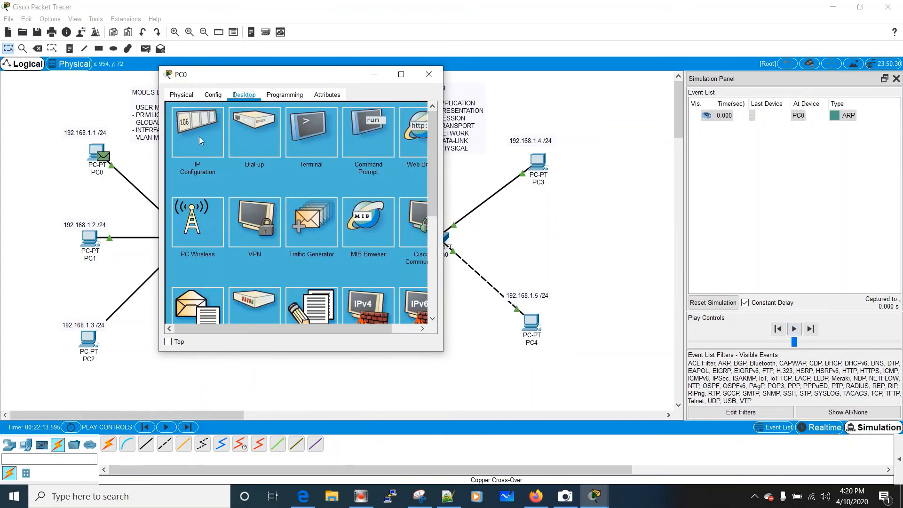
left_click(194, 136)
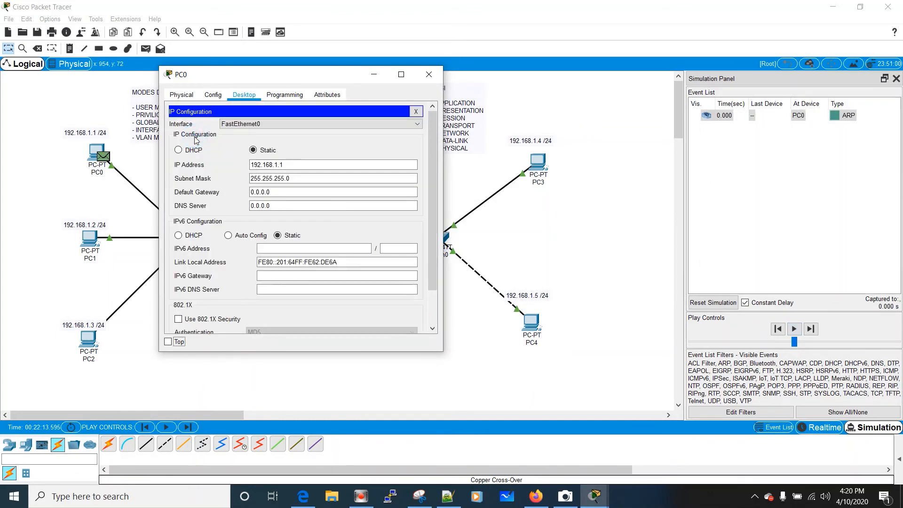
Close PC0's IP Configuration, open its Command Prompt, and reposition the window over the topology.
left_click(416, 112)
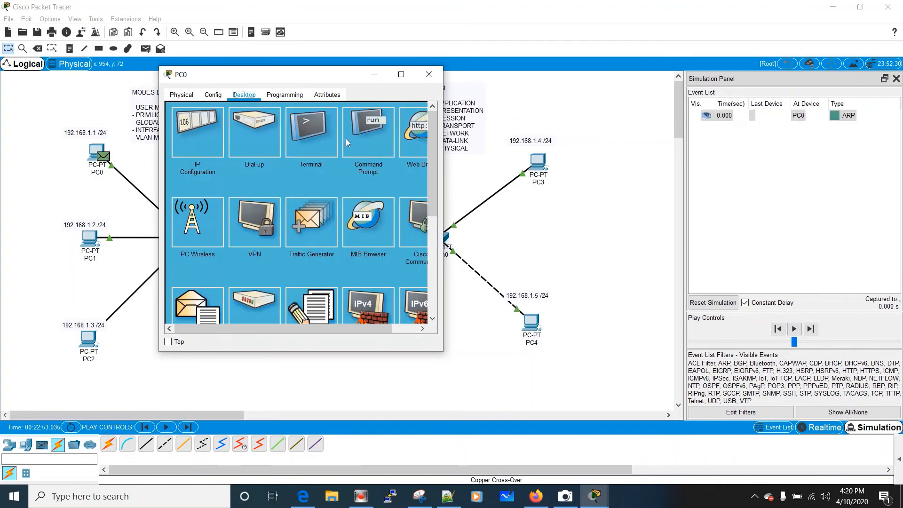
left_click(363, 137)
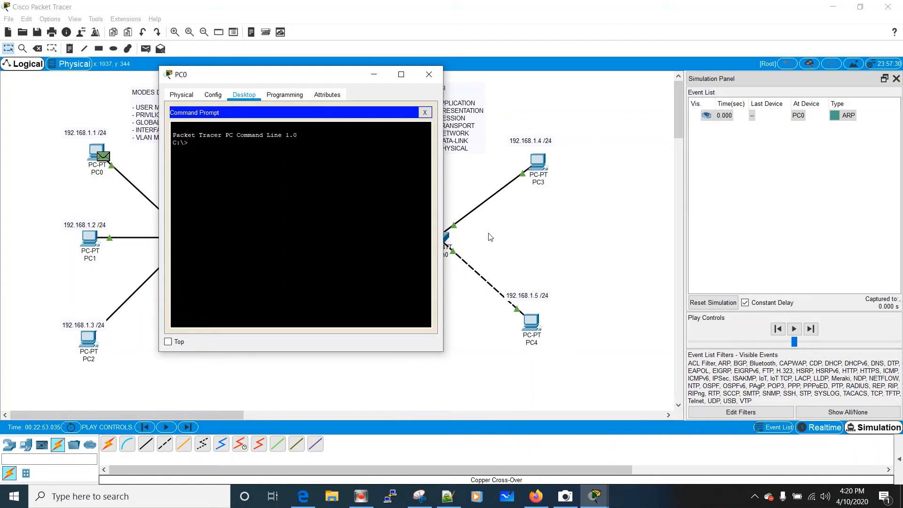
left_click_drag(337, 77, 282, 80)
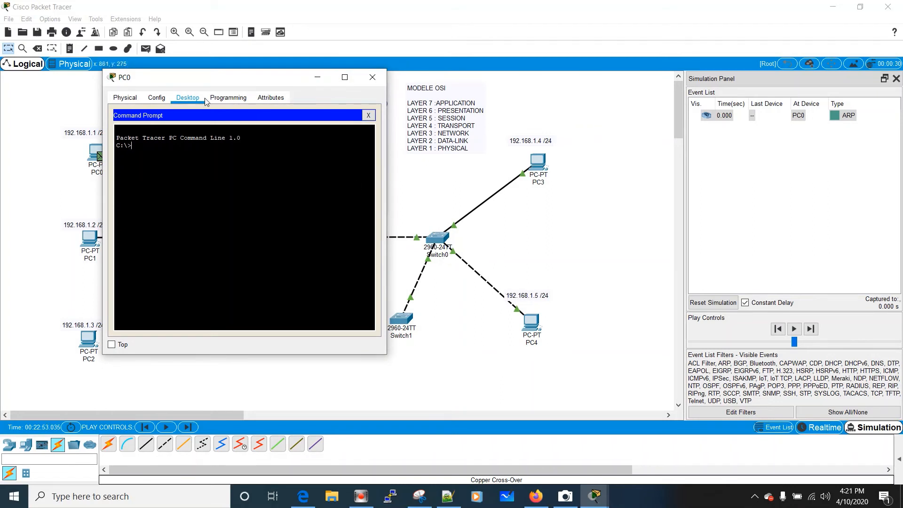
left_click_drag(176, 82, 244, 73)
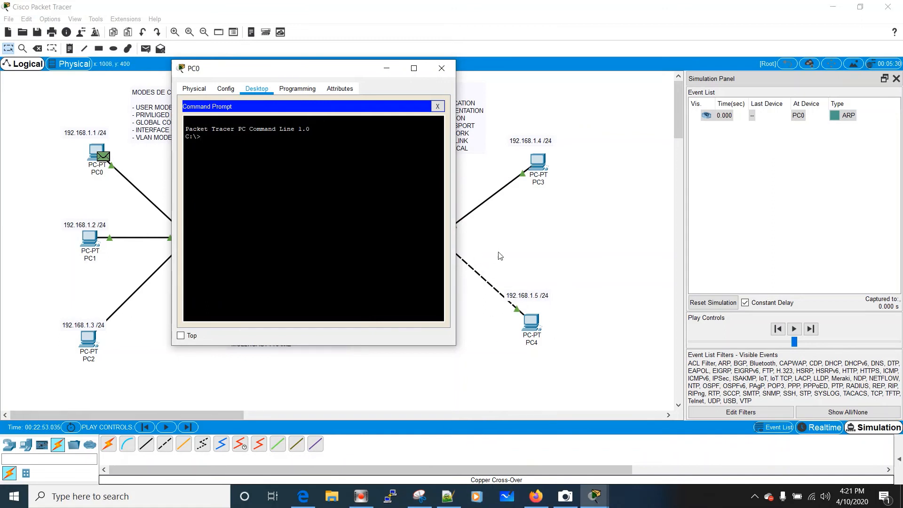
left_click_drag(303, 73, 223, 71)
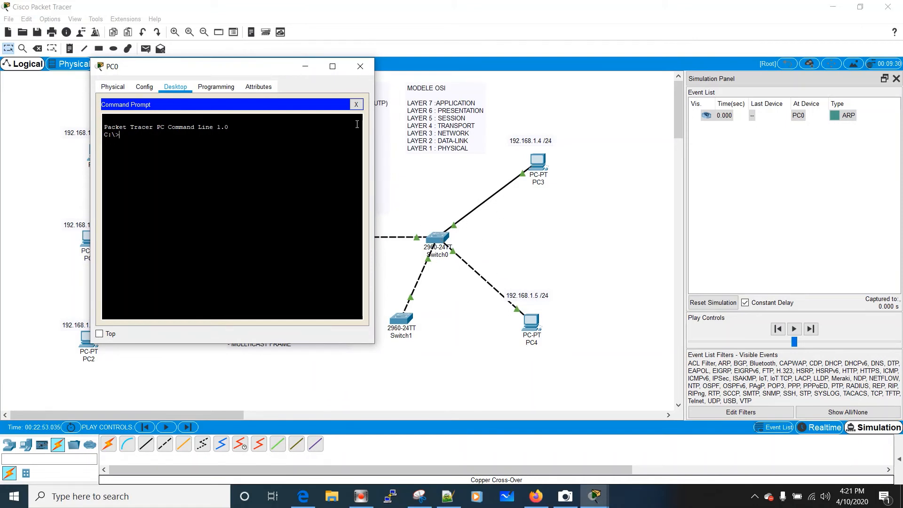
left_click_drag(265, 68, 263, 103)
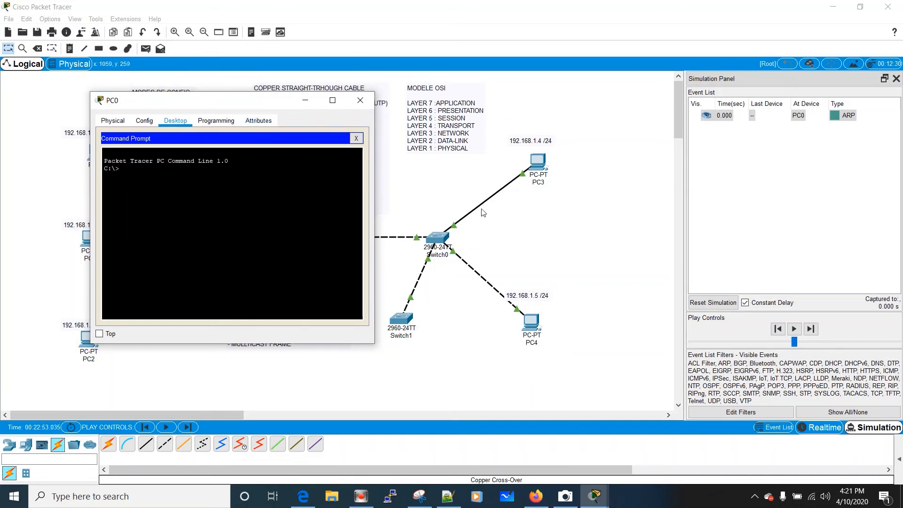
left_click_drag(152, 108, 164, 67)
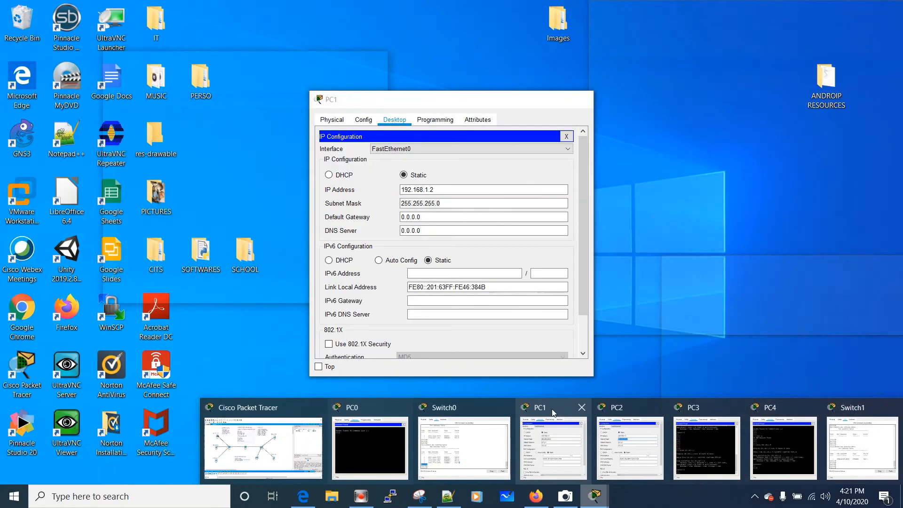
Open PC1's Command Prompt in place of its IP Configuration, and arrange the PC0 and PC1 windows so both prompts are visible.
left_click(551, 408)
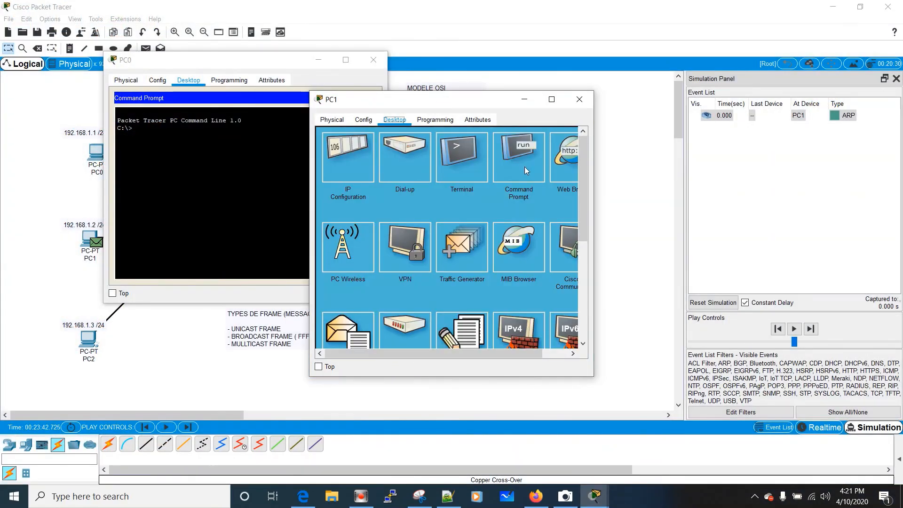
left_click(524, 166)
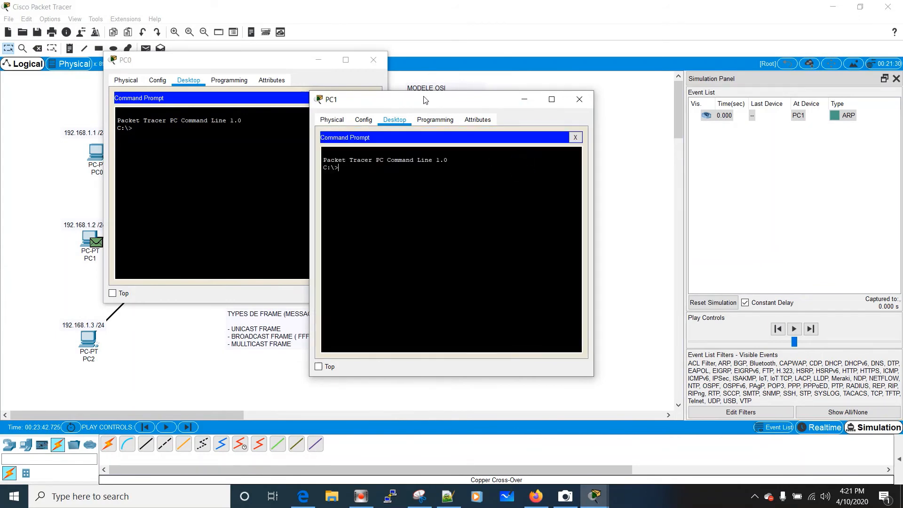
left_click_drag(425, 99, 266, 198)
left_click_drag(196, 63, 235, 48)
left_click(312, 353)
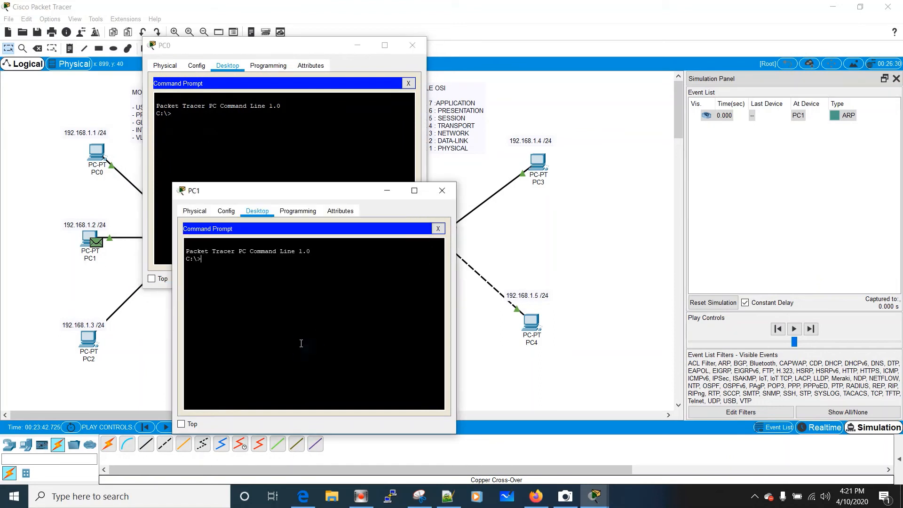
Enter a ping to 192.168.1.4 in the Command Prompts of PC0 and PC1, running PC1's first and PC0's second.
left_click(229, 115)
left_click(282, 137)
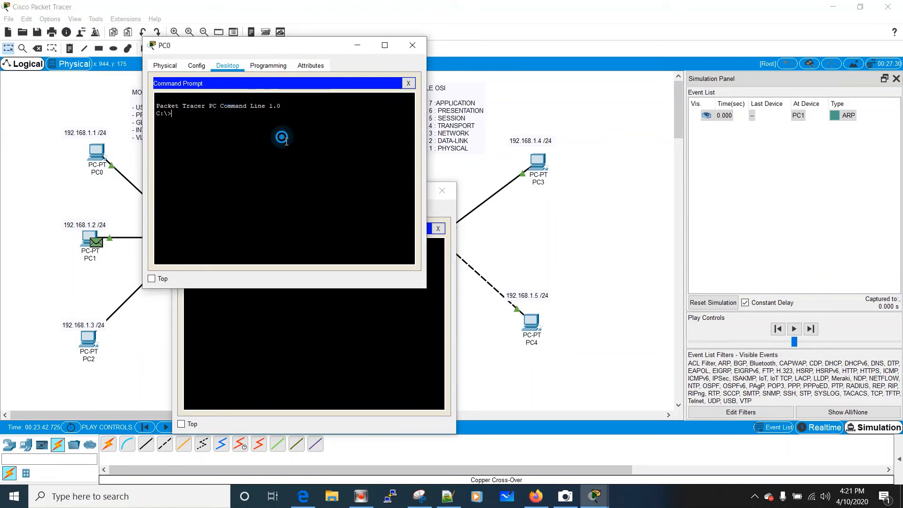
type("ping")
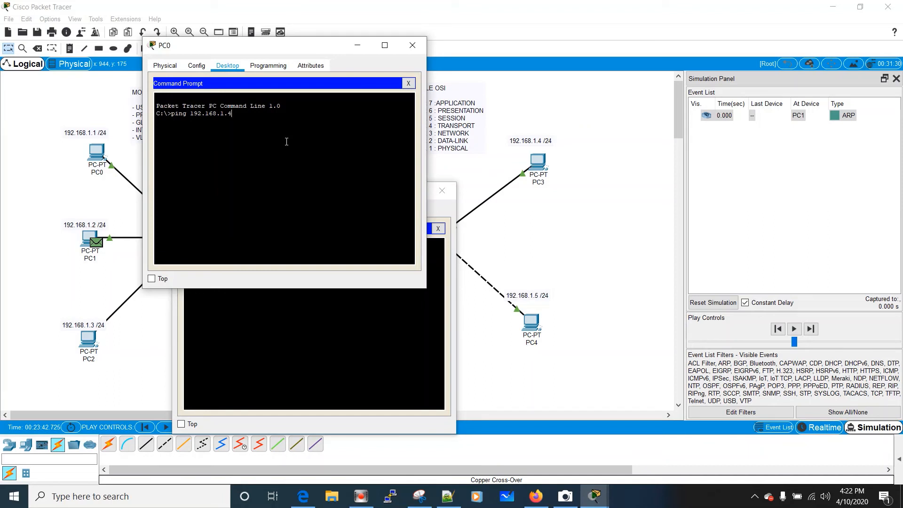
left_click(352, 369)
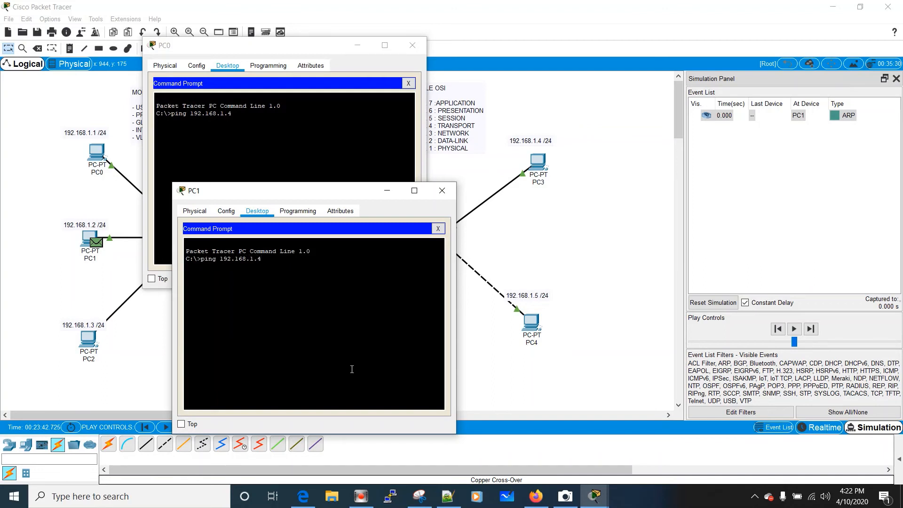
key("Return")
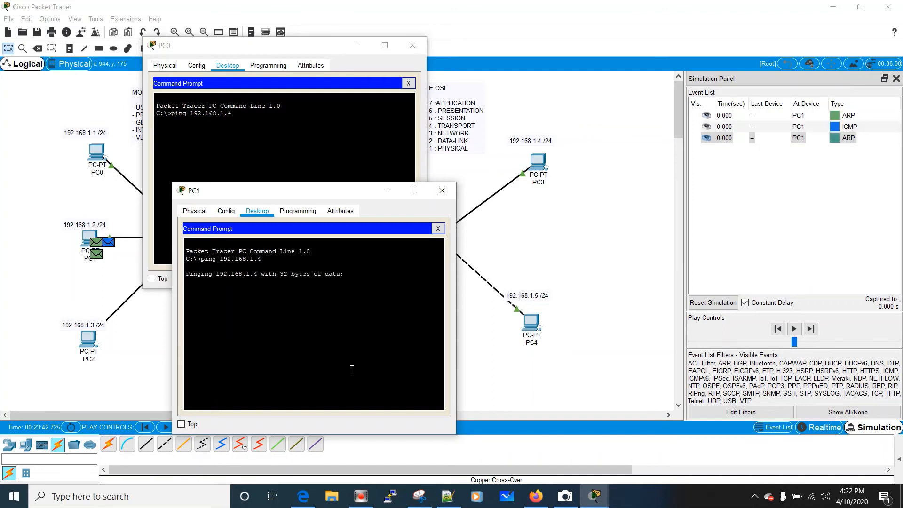
left_click(324, 157)
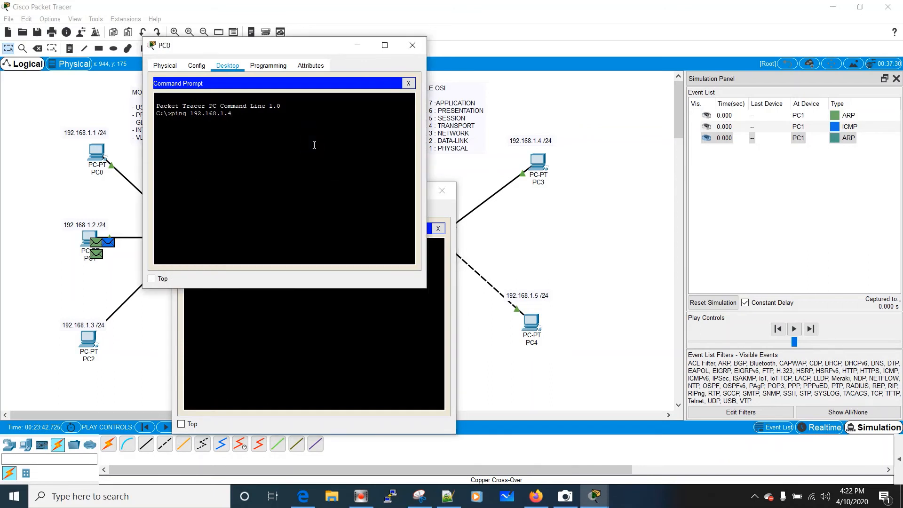
key("Return")
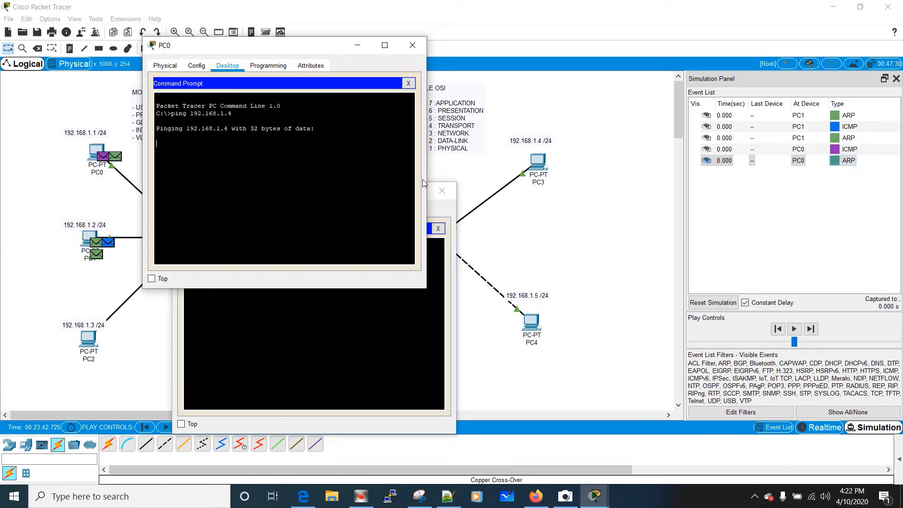
Move the PC0 window off the upper topology, toggle the event list off and on, and start playing the simulation.
left_click_drag(207, 50, 163, 301)
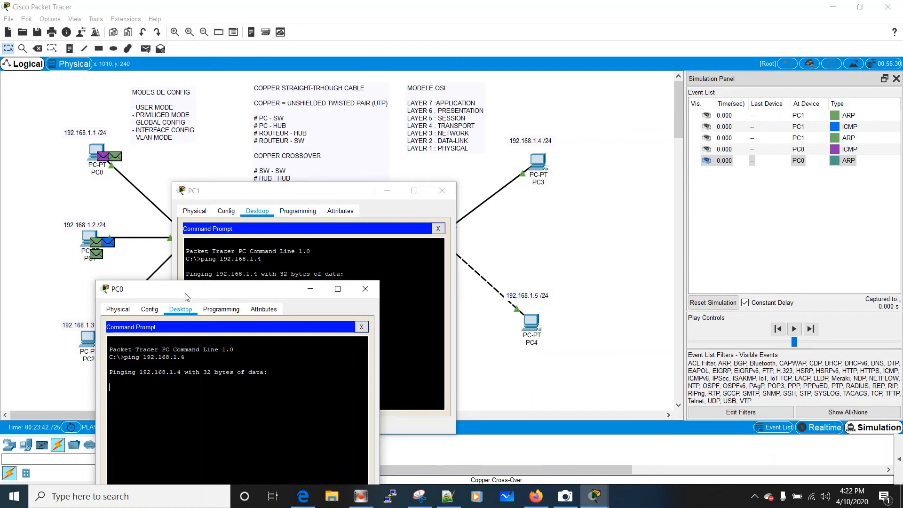
left_click_drag(185, 296, 295, 276)
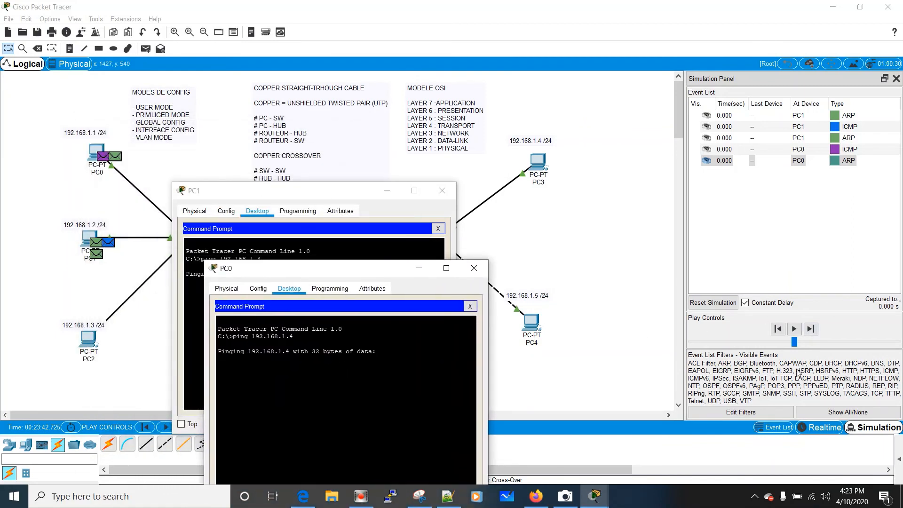
left_click(787, 429)
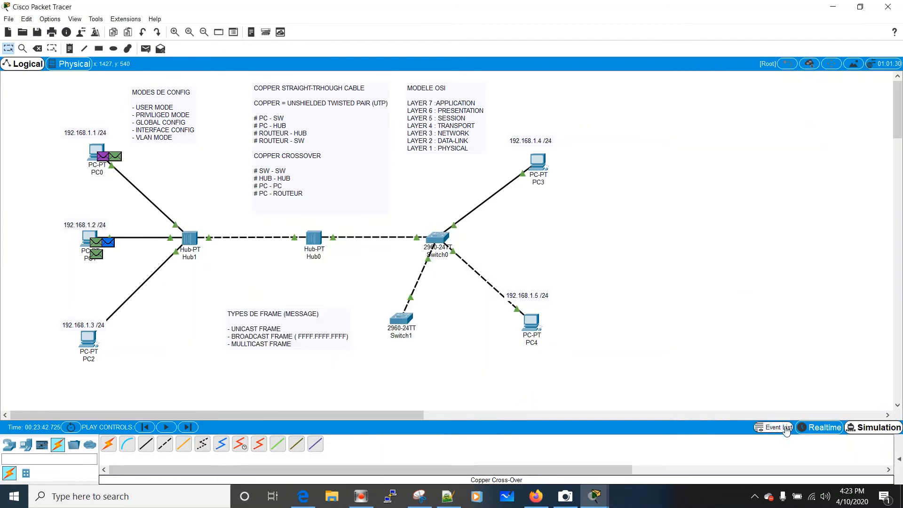
left_click(786, 430)
left_click(794, 328)
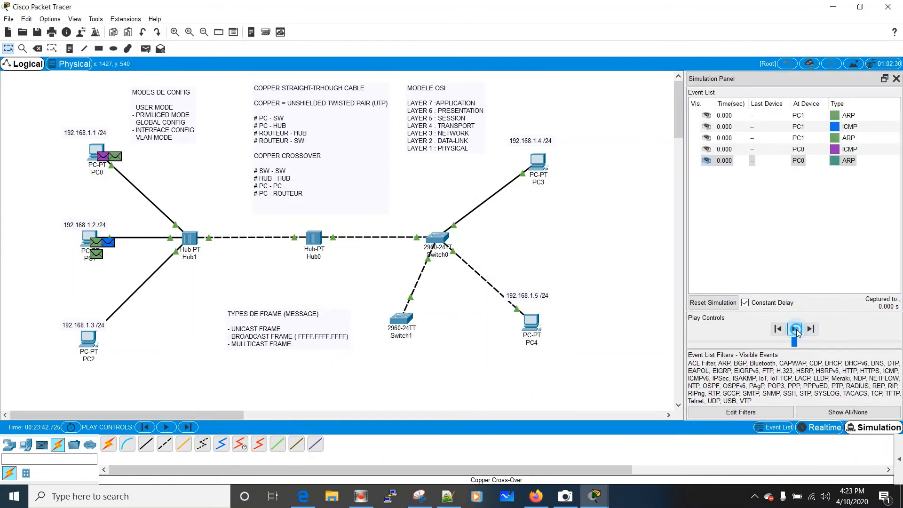
Restore the PC1 and PC0 windows and place them side by side below the topology, PC0 first, to follow both pings.
mouse_move(594, 504)
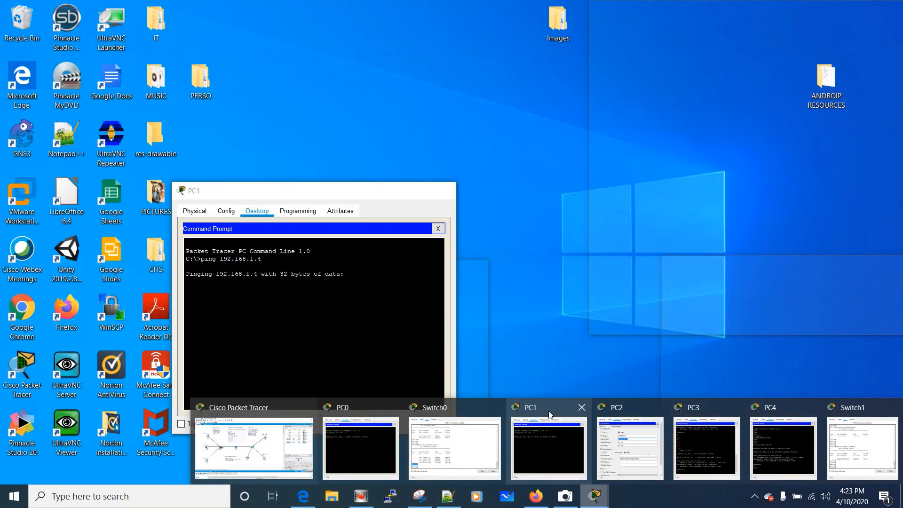
left_click(543, 417)
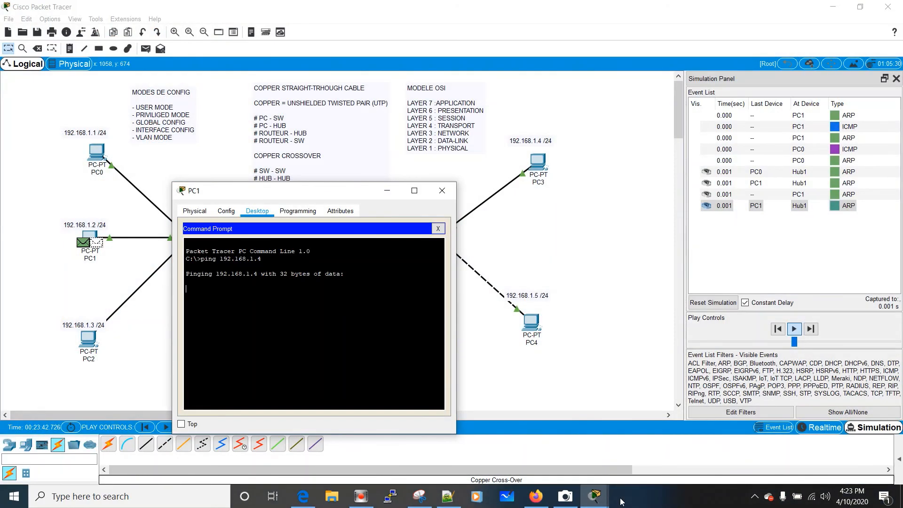
mouse_move(594, 498)
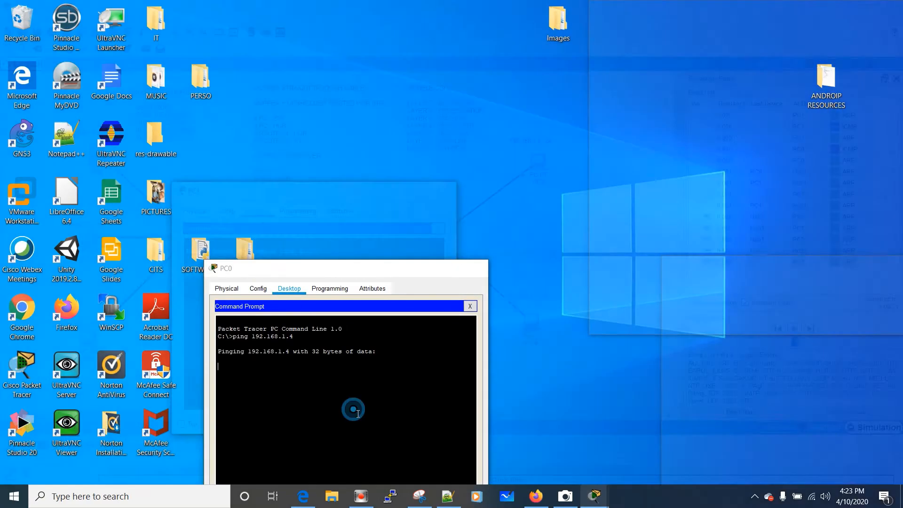
left_click(357, 414)
left_click_drag(336, 306, 516, 348)
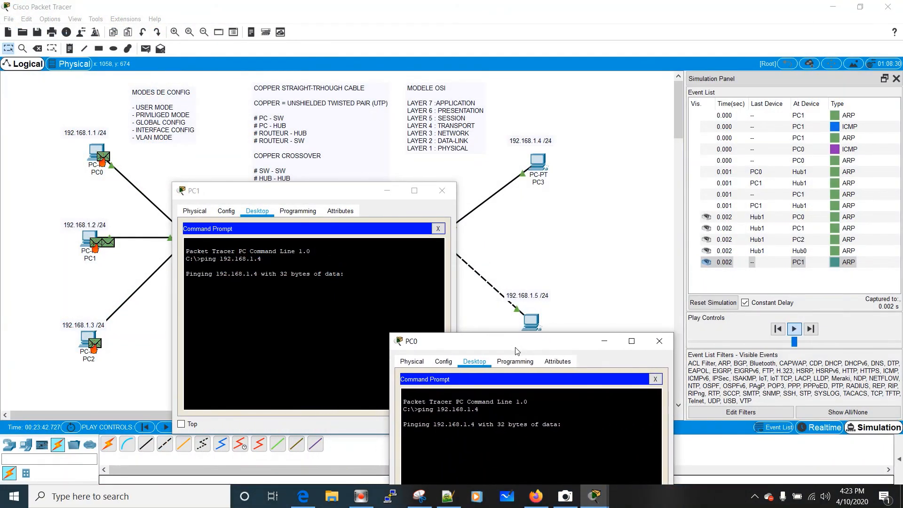
left_click_drag(297, 191, 243, 337)
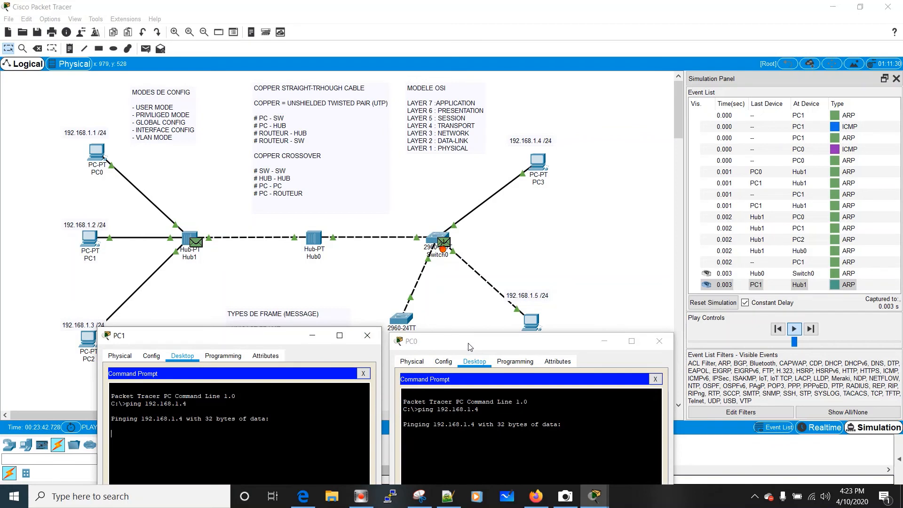
left_click_drag(468, 351, 117, 356)
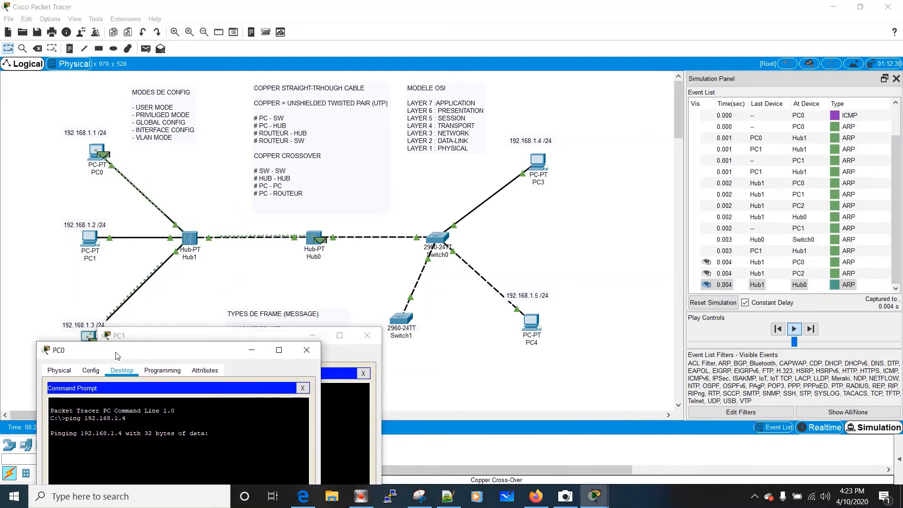
left_click(169, 335)
left_click_drag(169, 335, 424, 350)
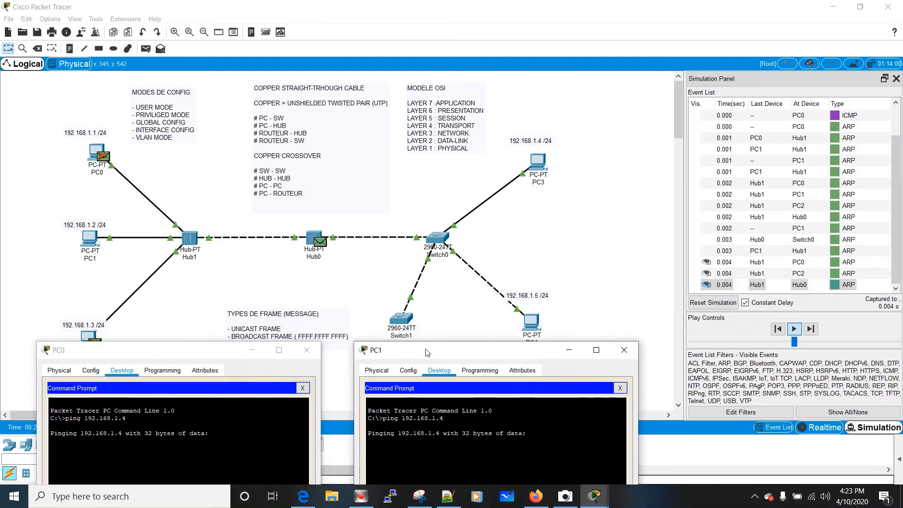
left_click(218, 352)
left_click_drag(217, 354, 217, 355)
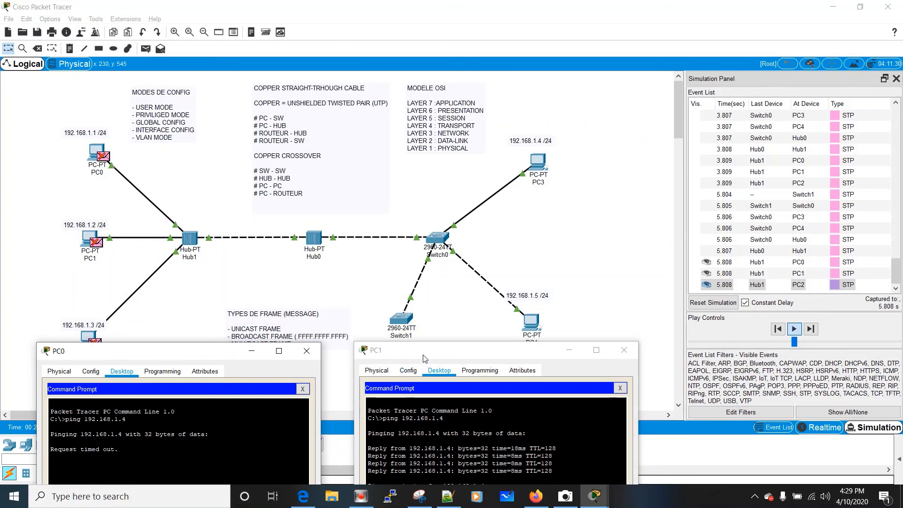
Examine PC1's ping statistics and the target address in PC0's ping output while the simulation plays.
left_click_drag(425, 358, 431, 326)
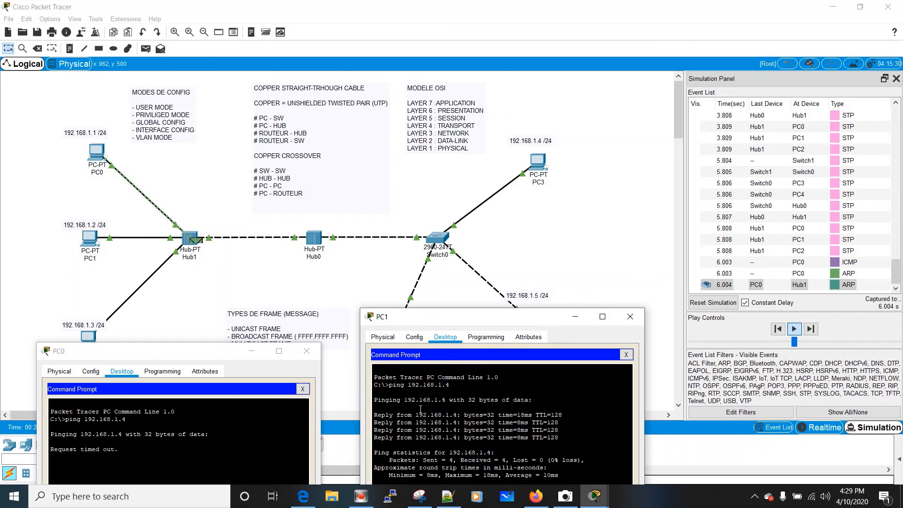
left_click_drag(448, 318, 448, 371)
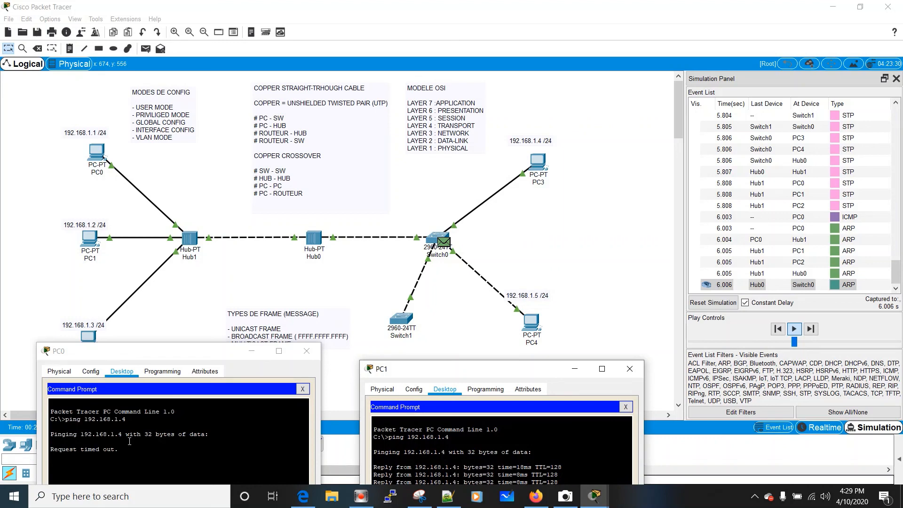
left_click_drag(126, 441, 83, 441)
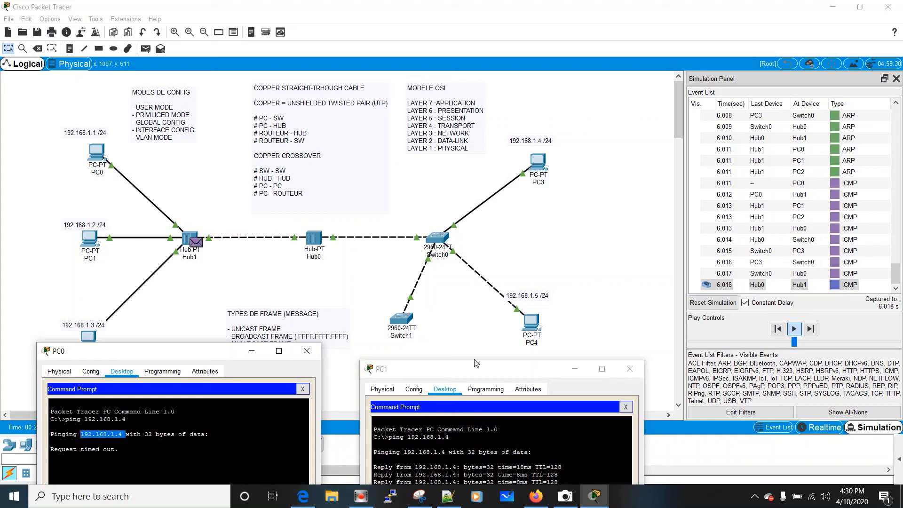
left_click_drag(475, 370, 475, 363)
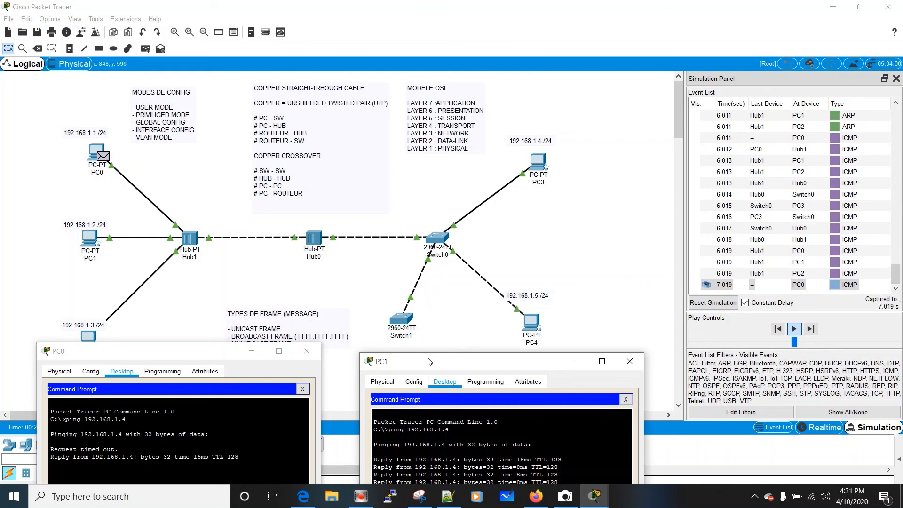
Raise the PC1 and PC0 windows to compare their full ping outputs, and switch to the Lesson 8 PDF in Microsoft Edge.
left_click_drag(428, 361, 416, 297)
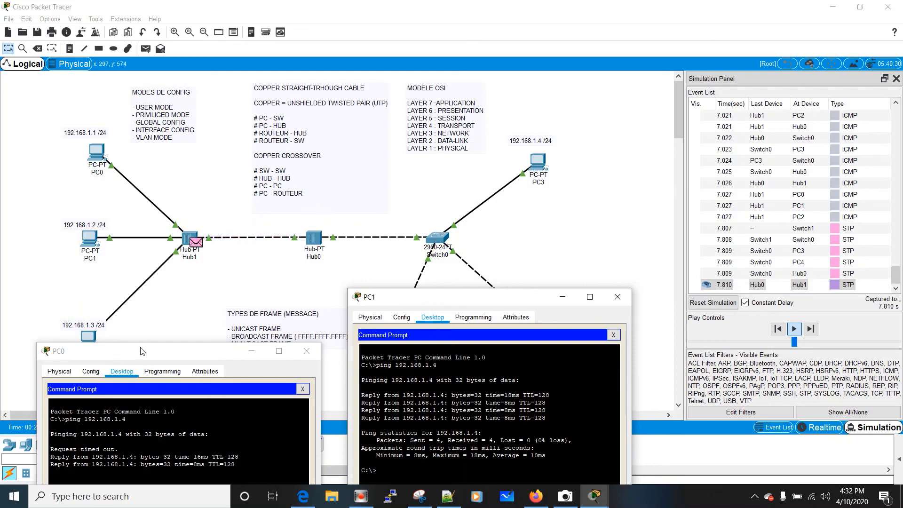
left_click_drag(141, 351, 137, 277)
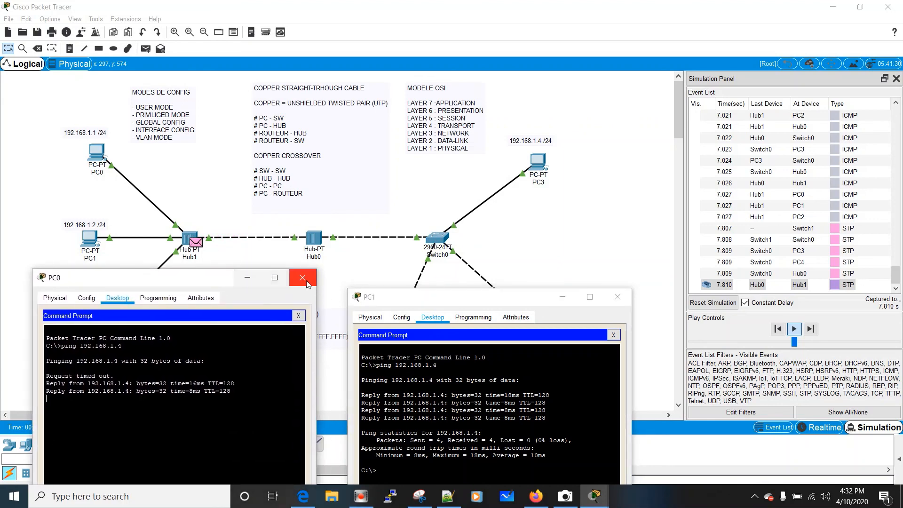
left_click_drag(388, 303, 374, 254)
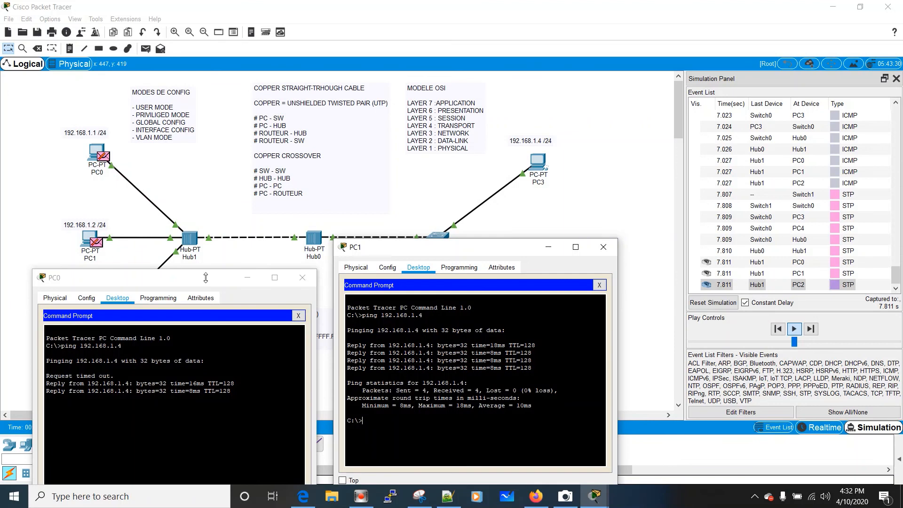
left_click_drag(206, 281, 200, 248)
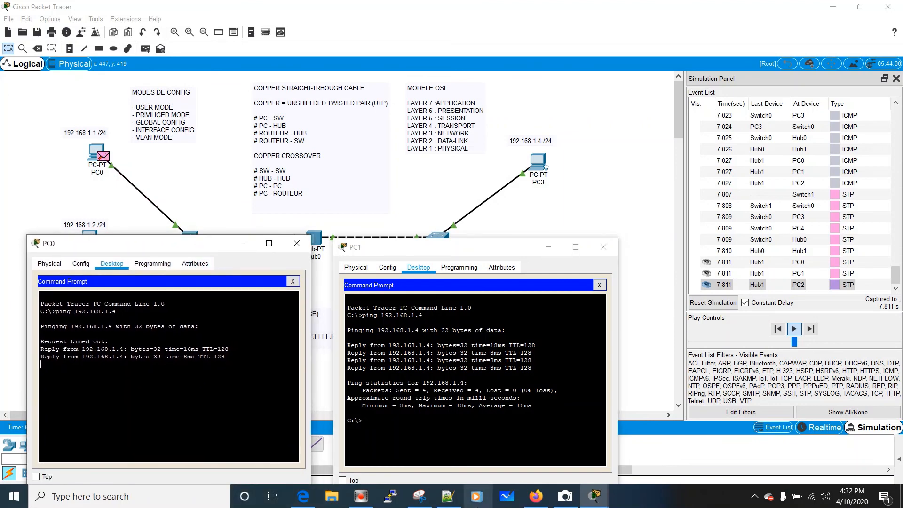
left_click(304, 496)
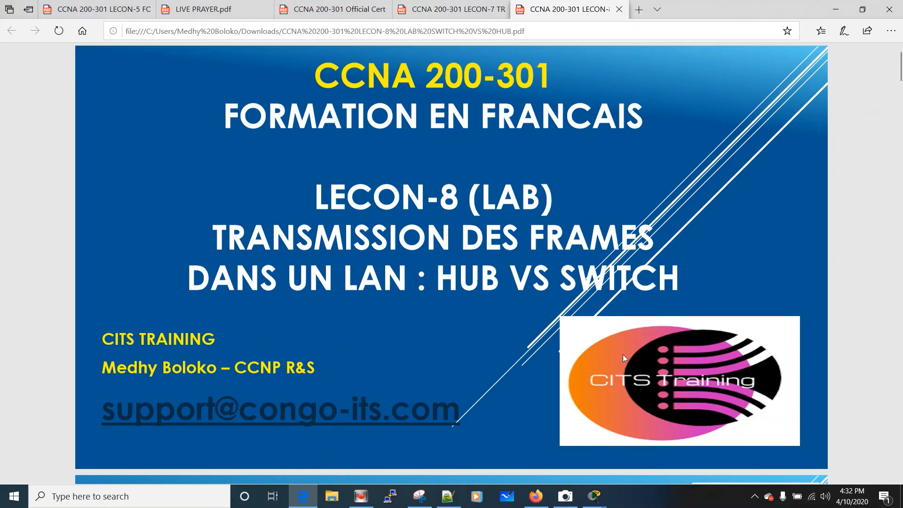